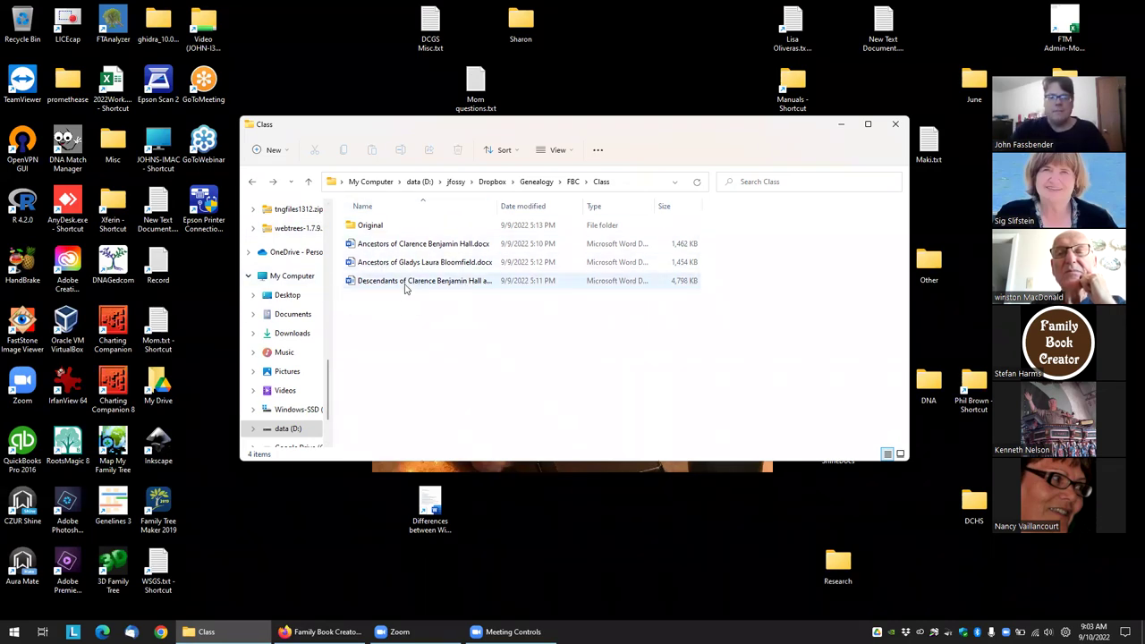
Step: Open the descendants book from the Class folder in Word without updating its fields
mouse_move(412, 288)
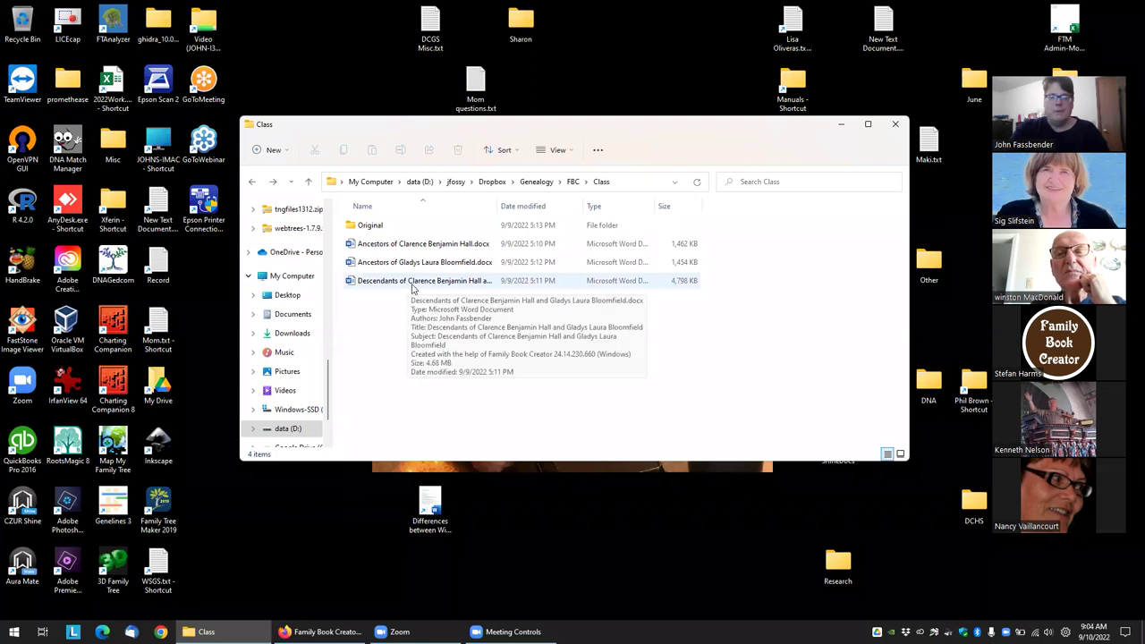
double_click(412, 287)
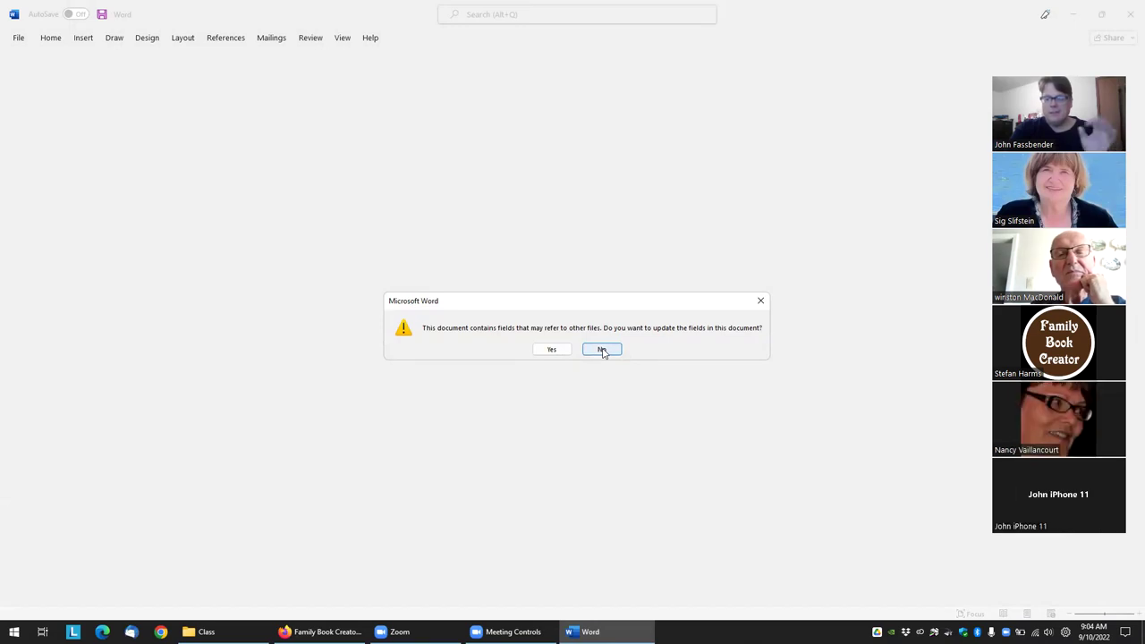
click(602, 349)
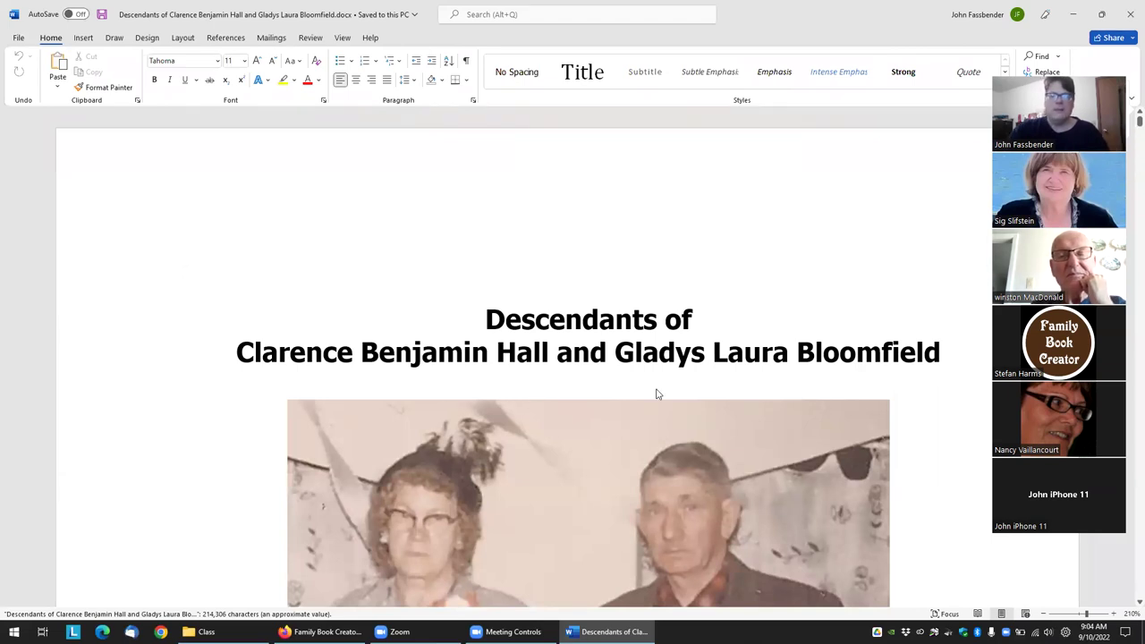
Step: Examine the book's cover, opening pages and Contents page, highlighting the placeholder text under the Contents heading
scroll(477, 281, down, 11)
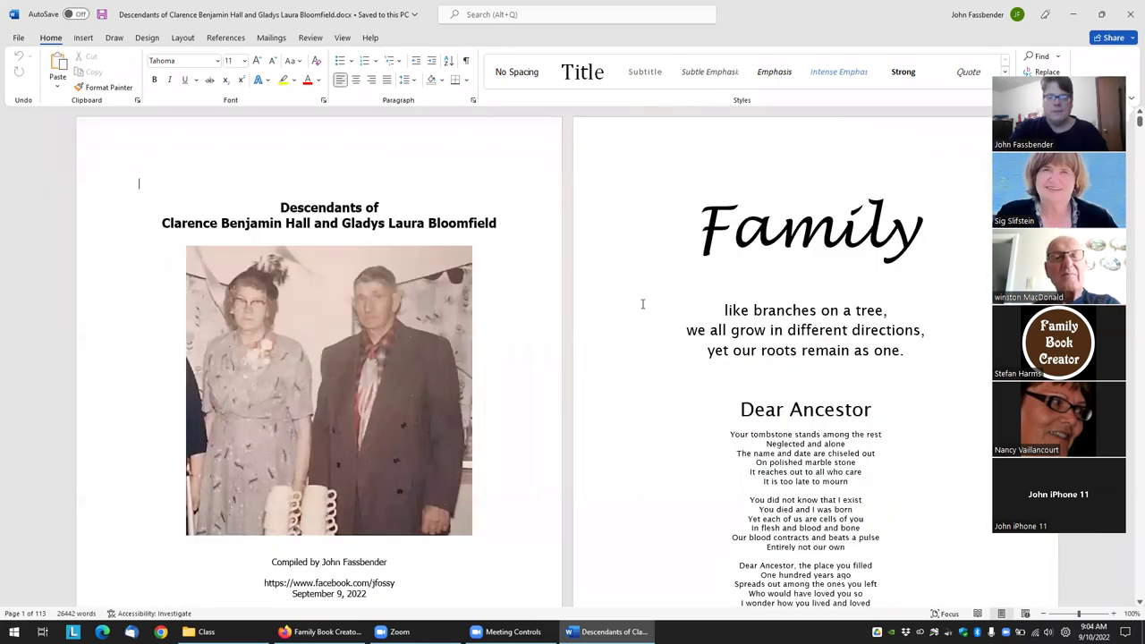
scroll(733, 356, down, 10)
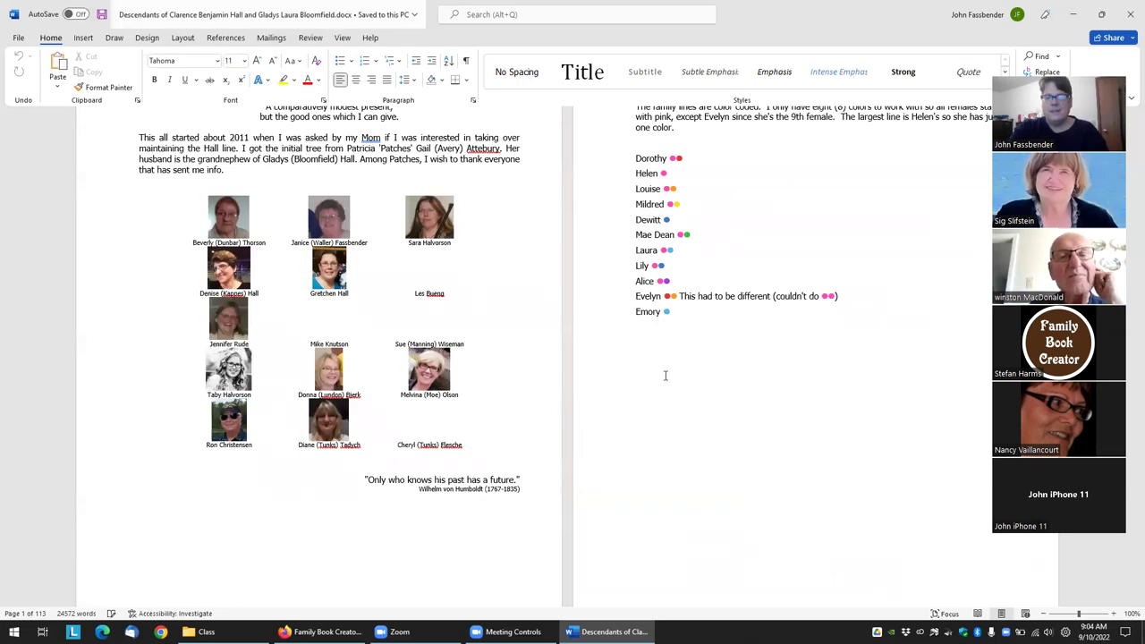
scroll(728, 366, down, 8)
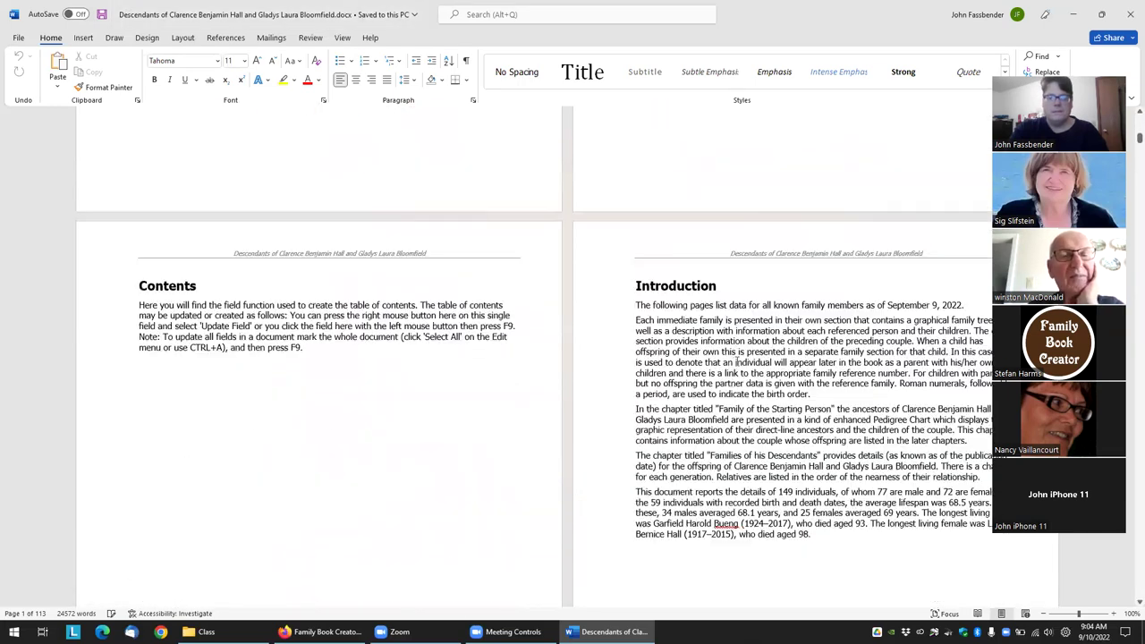
scroll(1022, 556, down, 1)
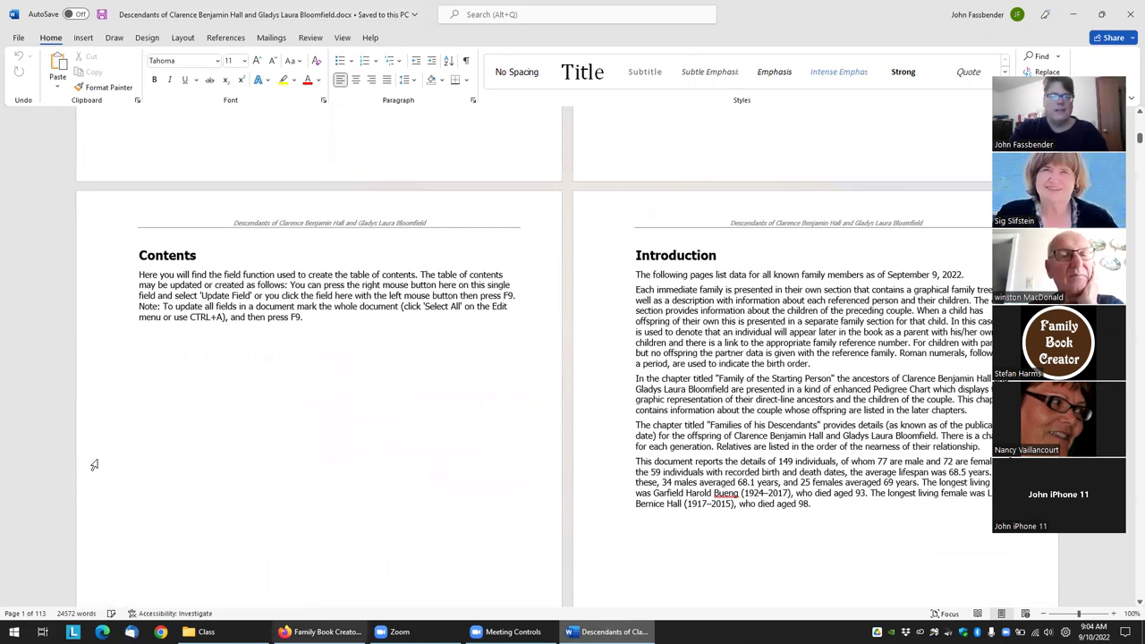
scroll(130, 206, down, 2)
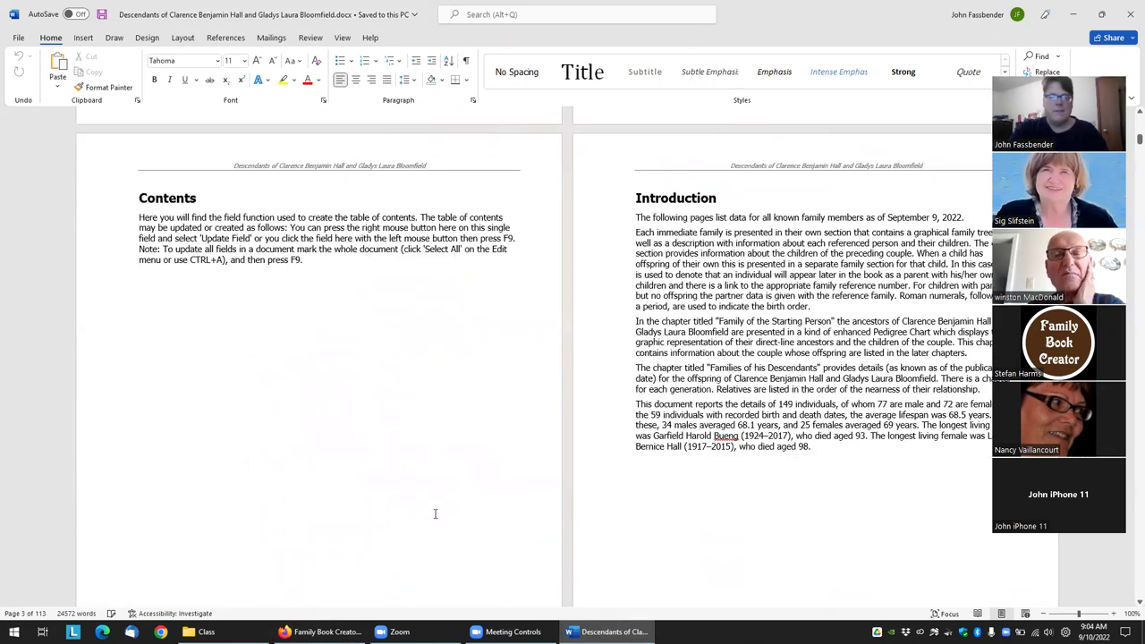
scroll(359, 460, down, 13)
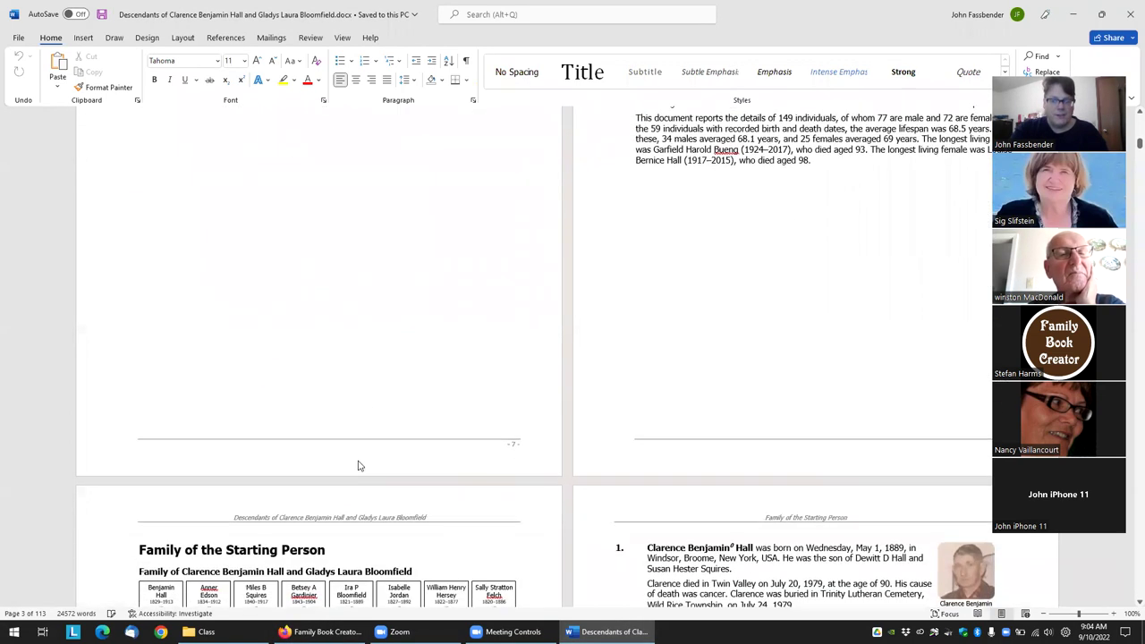
scroll(355, 453, up, 13)
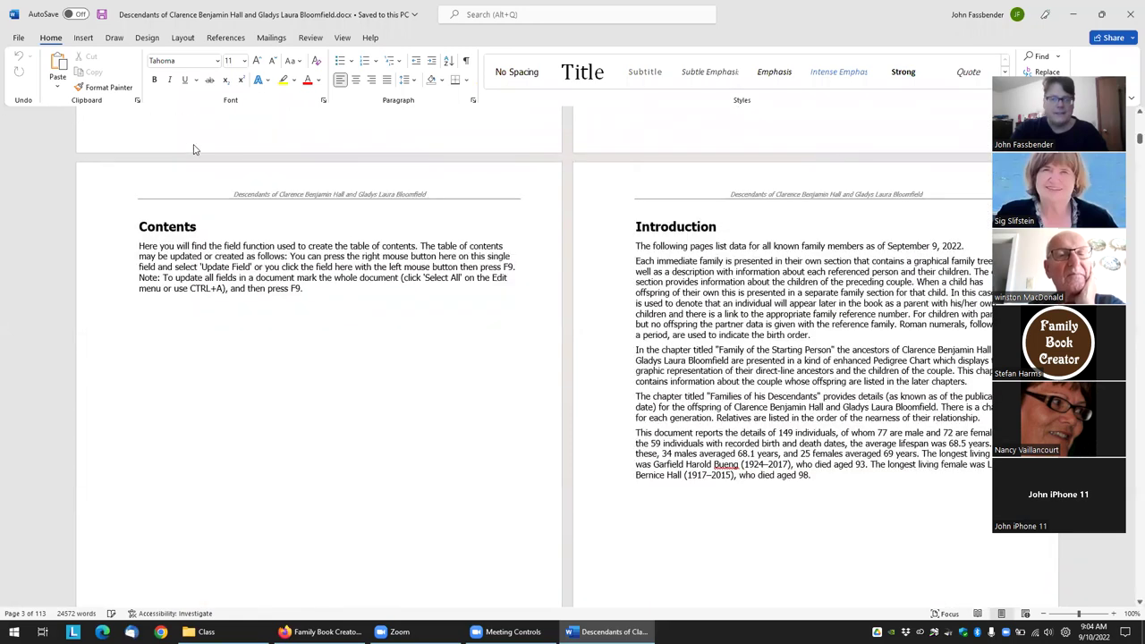
drag(317, 297, 130, 247)
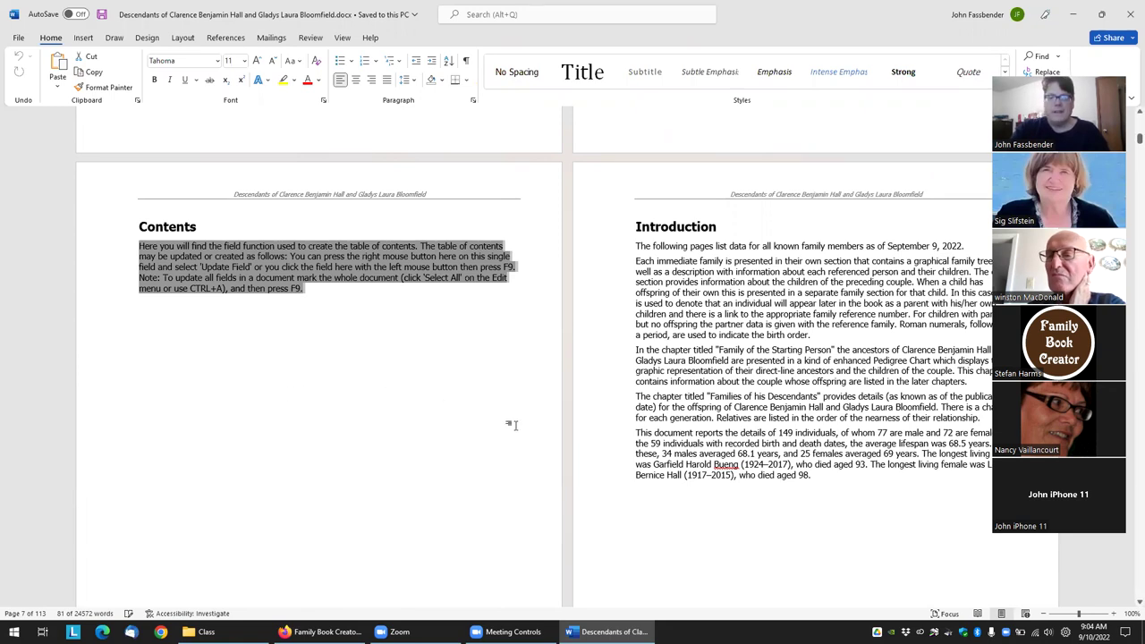
scroll(511, 426, down, 7)
scroll(726, 379, down, 4)
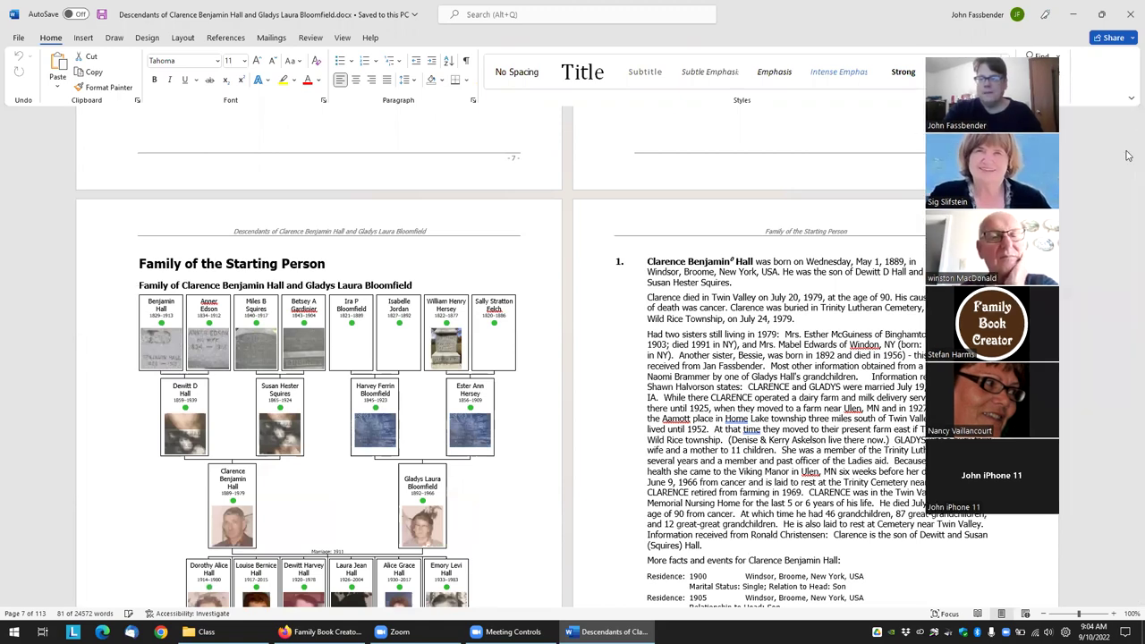
Step: Update all fields in the whole document to generate the table of contents, Index of Places and Index of Individuals
drag(1129, 156, 1112, 620)
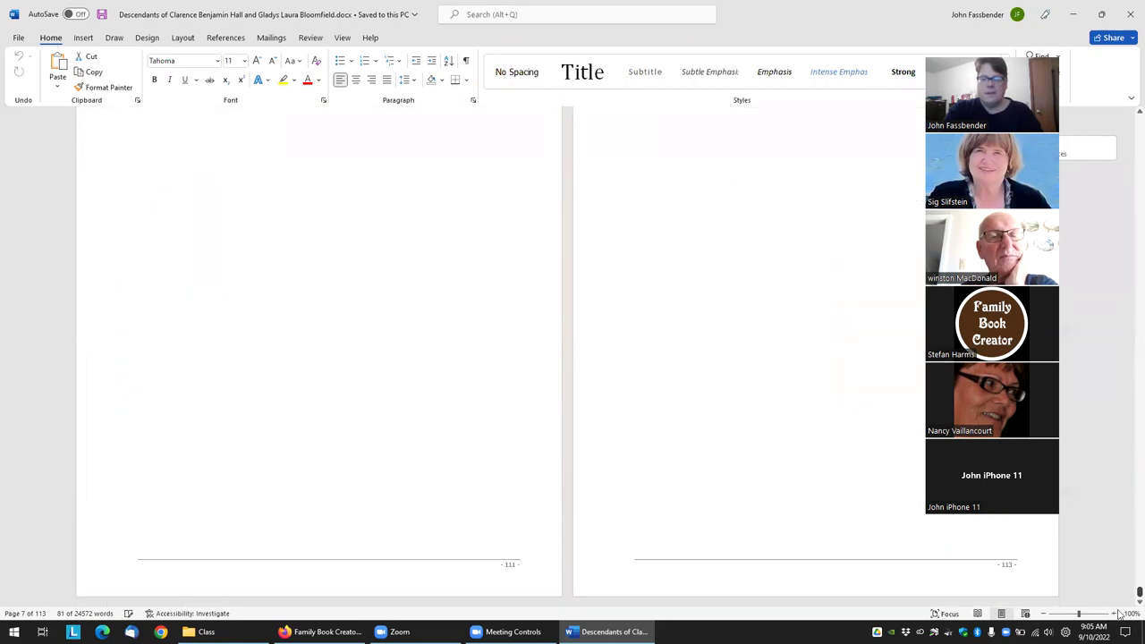
click(136, 318)
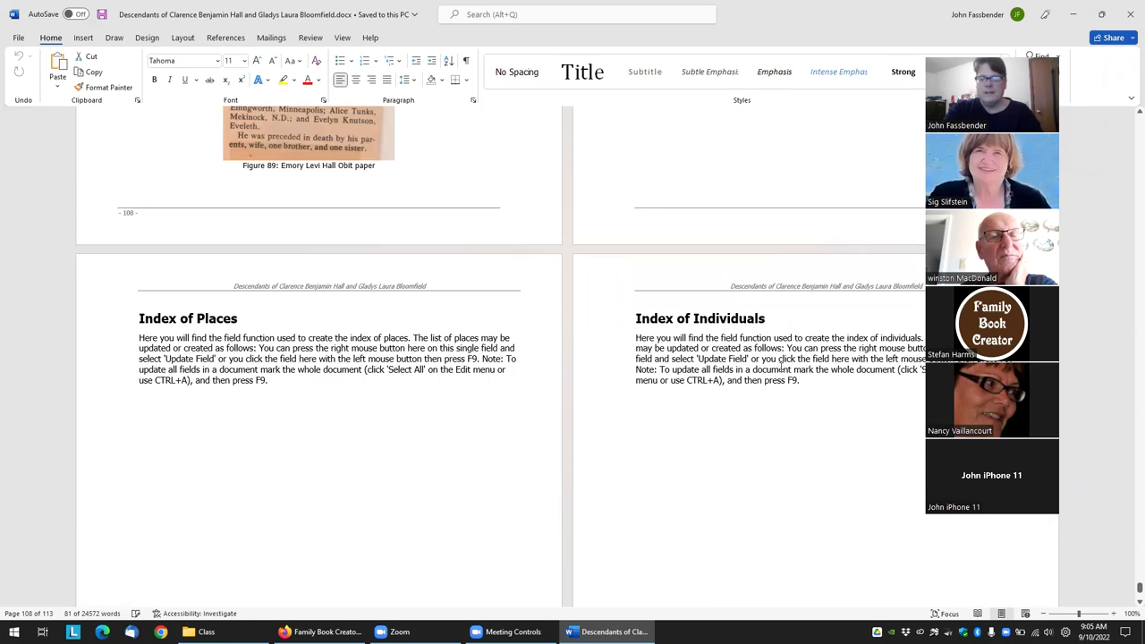
click(632, 338)
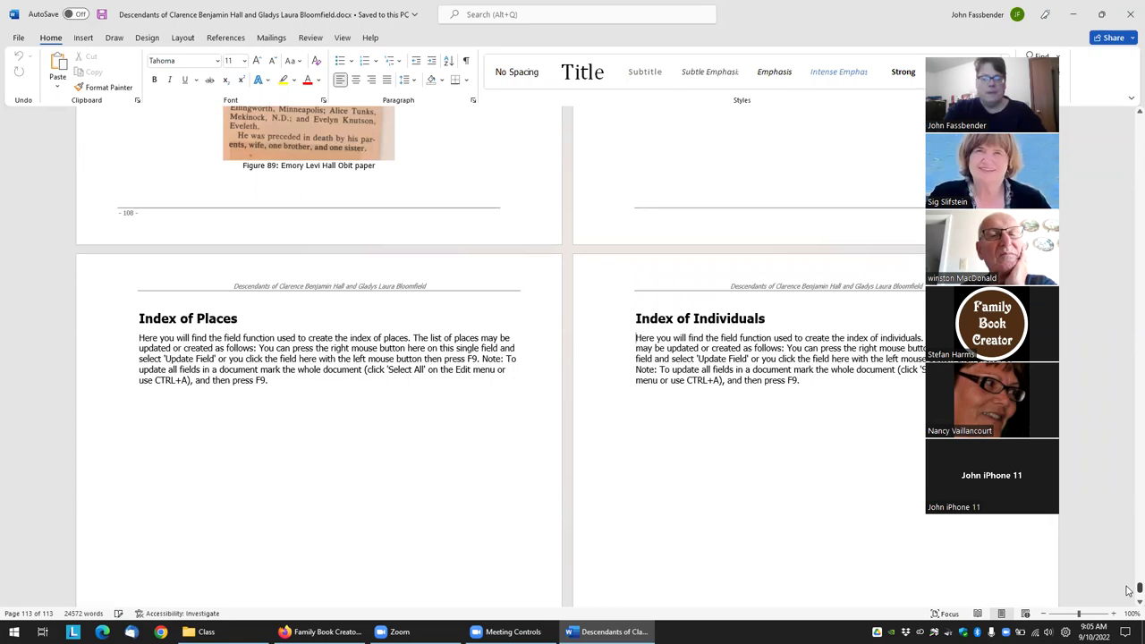
key(ctrl+a)
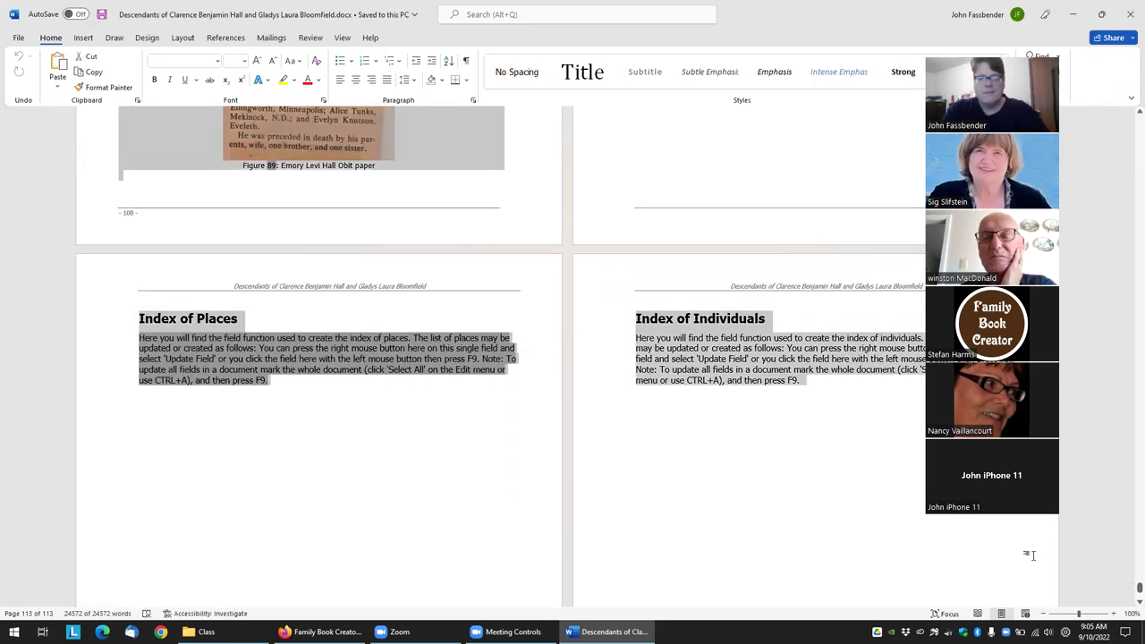
key(F9)
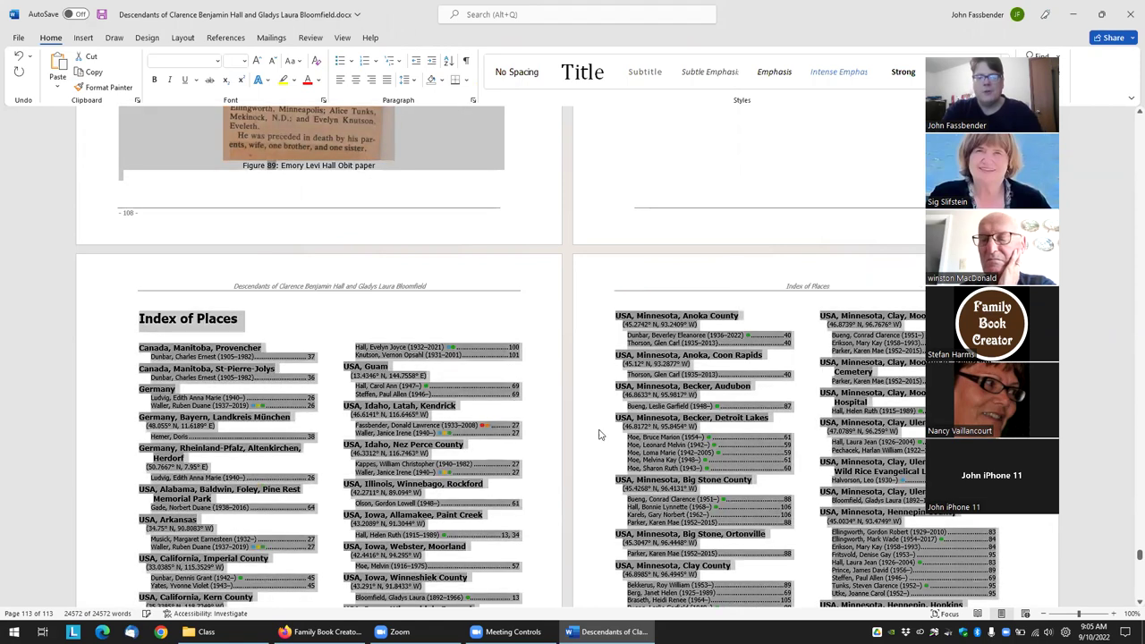
click(524, 324)
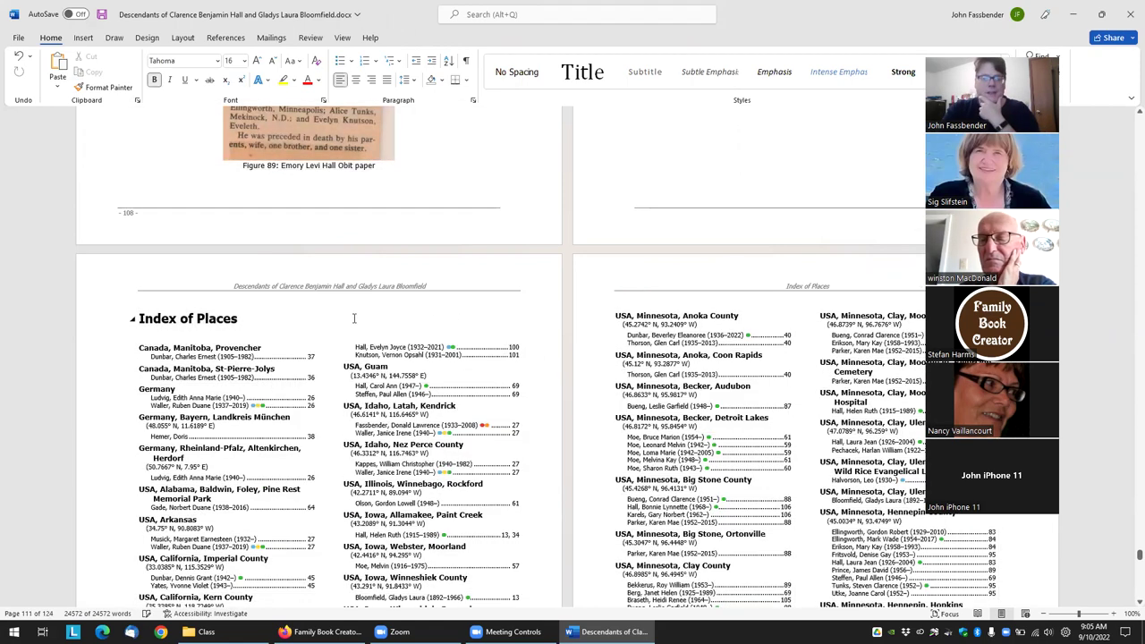
Step: Examine the generated Index of Places and Index of Individuals through to the last page, and the Contents list
scroll(501, 358, down, 5)
scroll(478, 391, down, 15)
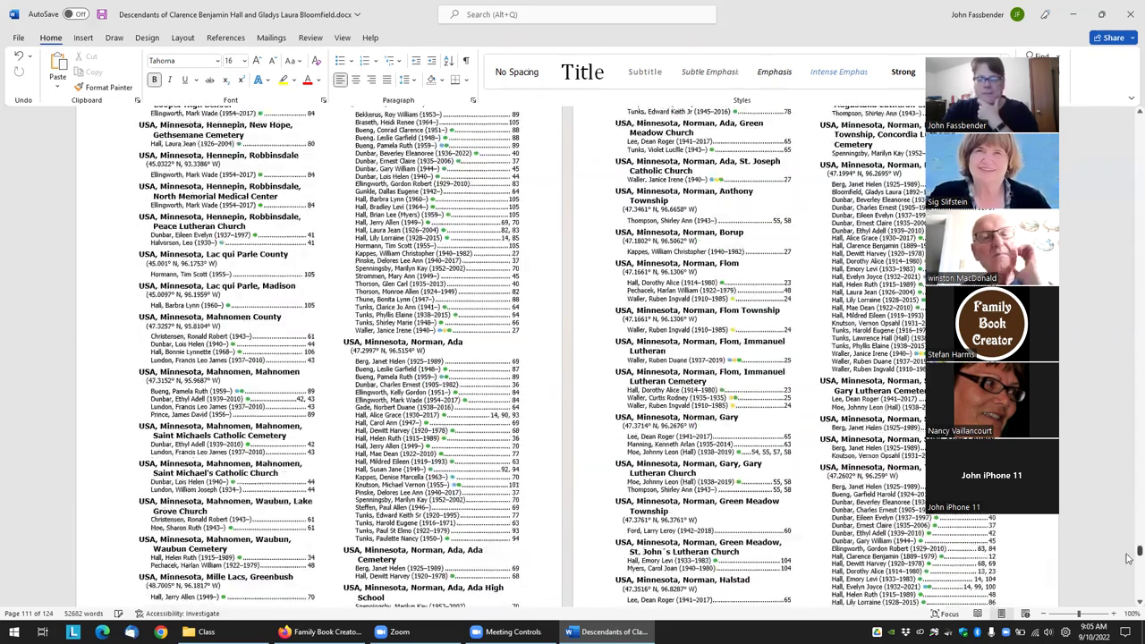
drag(1138, 553, 1136, 603)
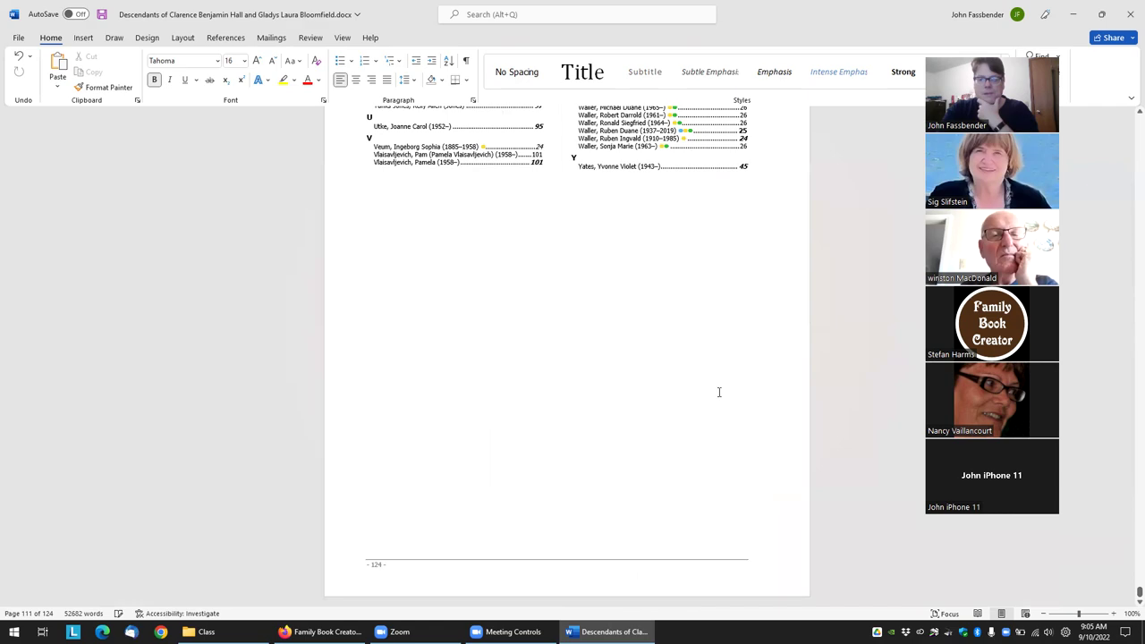
ctrl+scroll(718, 391, down, 6)
ctrl+scroll(720, 391, up, 6)
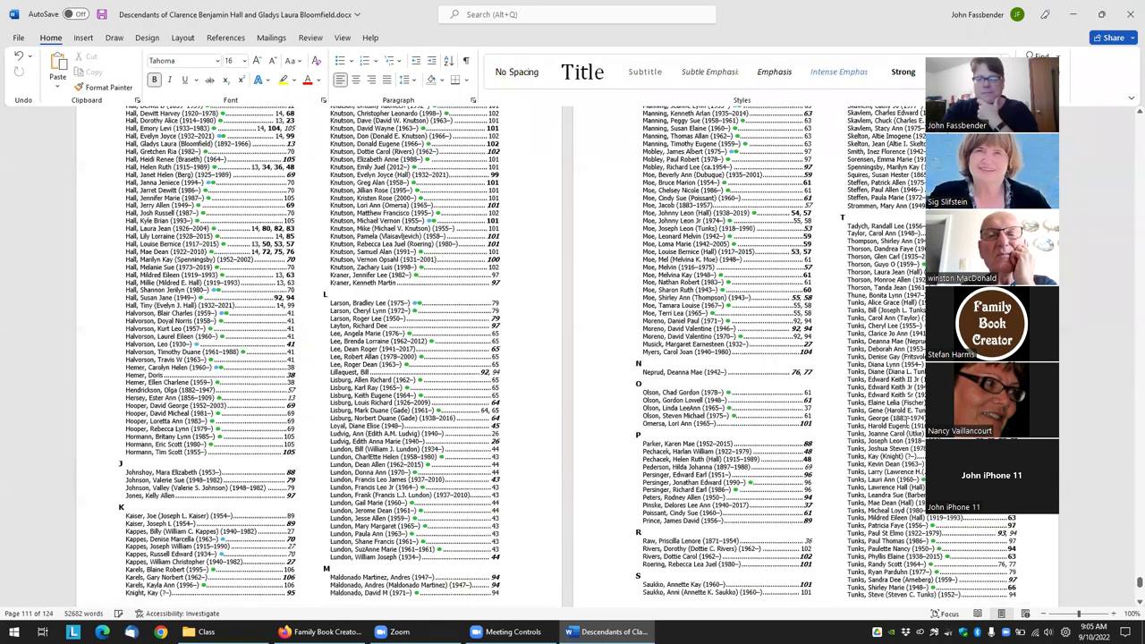
scroll(1134, 583, up, 3)
drag(1129, 586, 1129, 110)
scroll(488, 590, down, 6)
scroll(488, 587, down, 8)
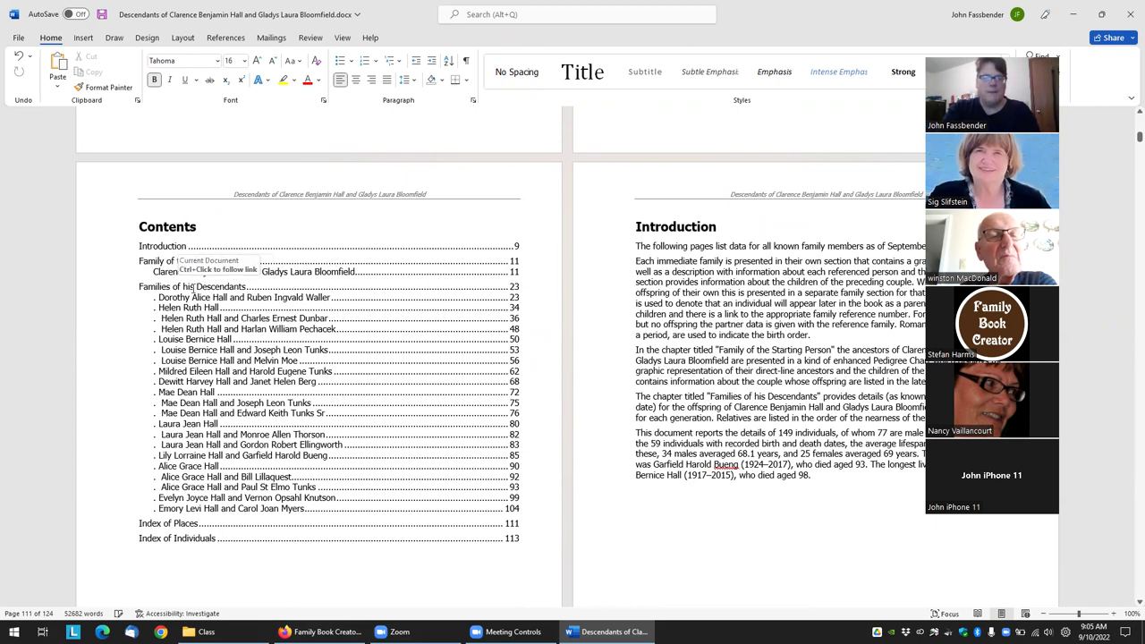
Step: Review the book from the cover through the Contents entries to the starting person's family chart, and the acknowledgements and color-coding pages
scroll(248, 331, up, 6)
scroll(249, 337, up, 7)
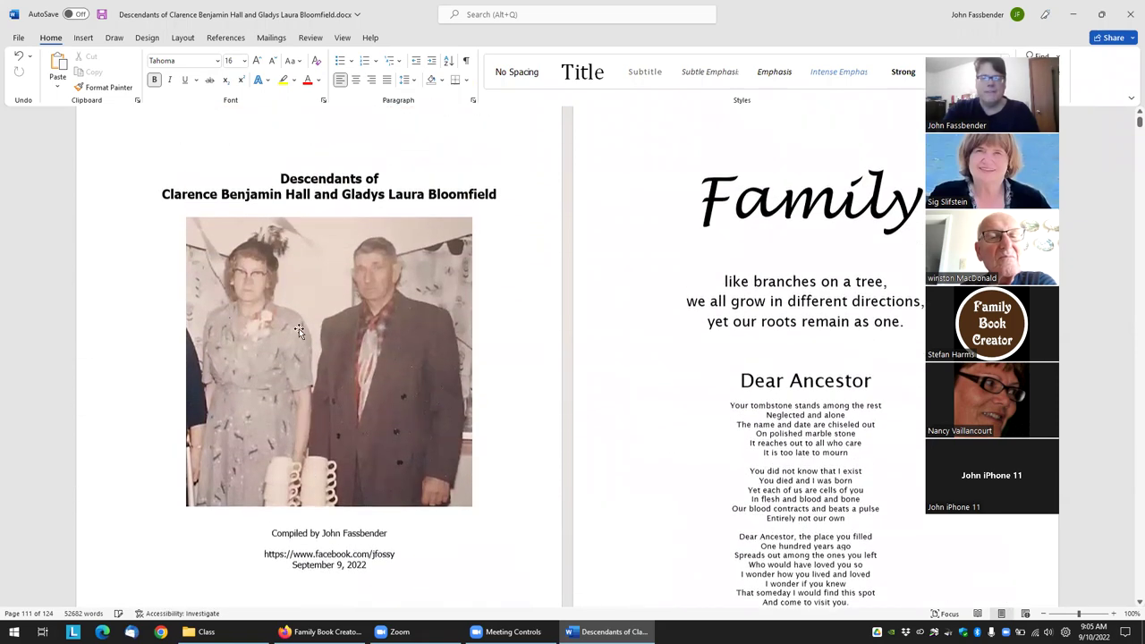
scroll(462, 511, down, 12)
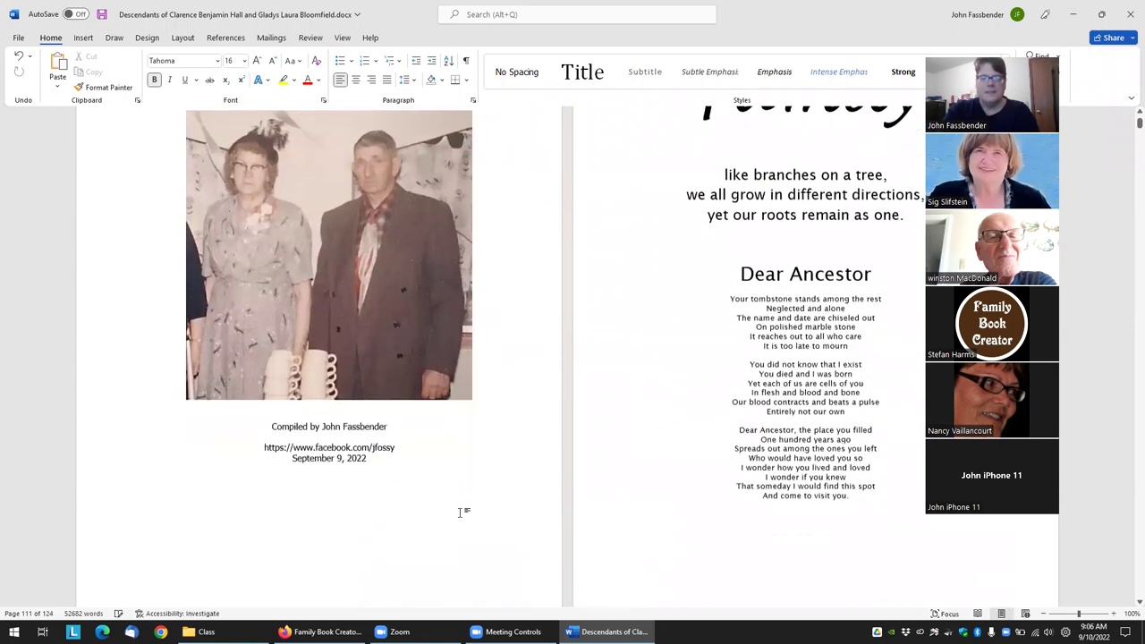
scroll(332, 514, down, 5)
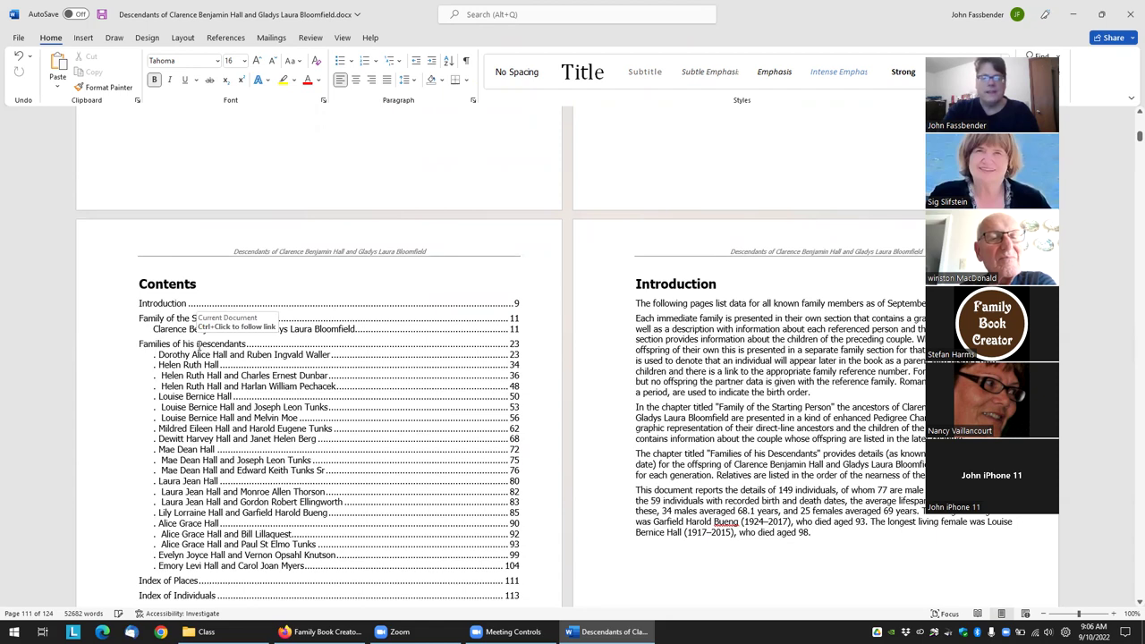
click(193, 343)
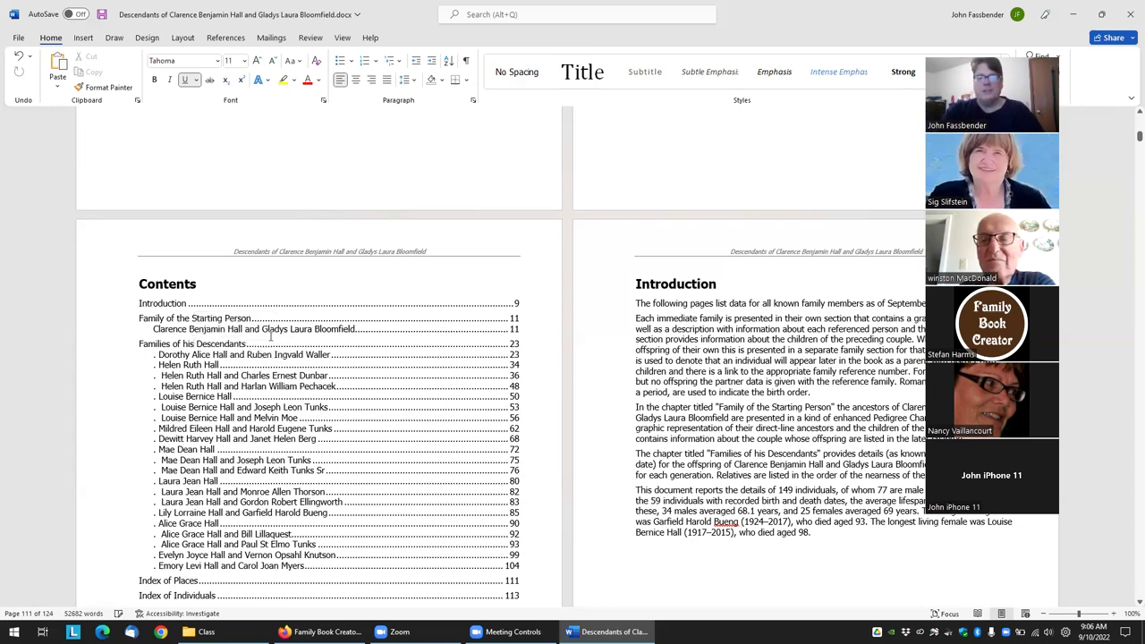
scroll(310, 348, down, 10)
scroll(309, 349, down, 6)
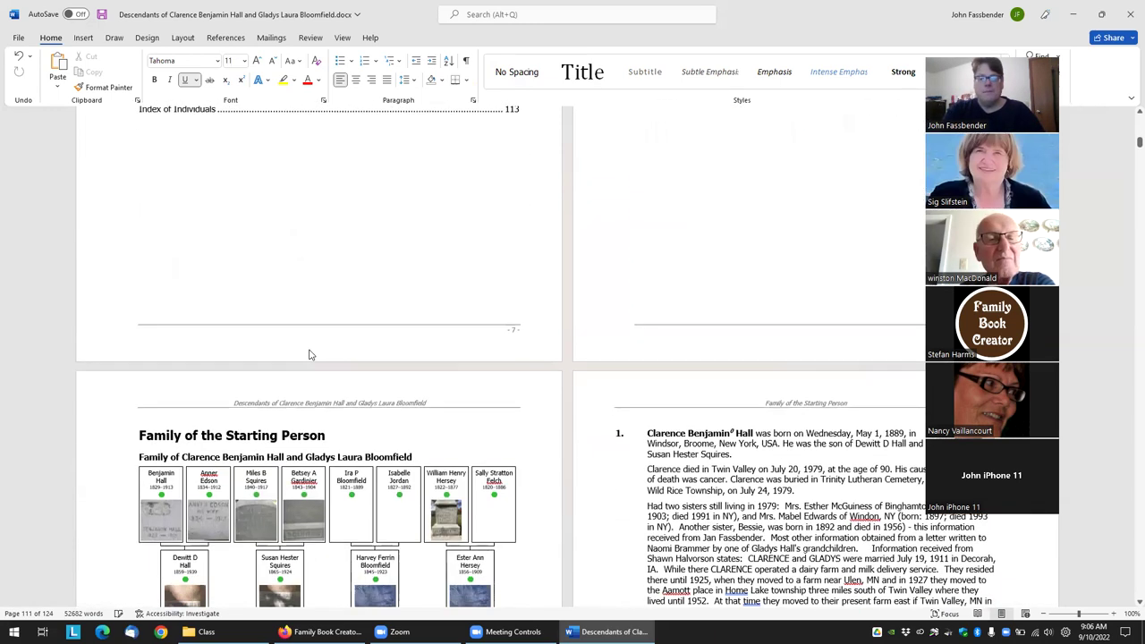
scroll(306, 335, down, 4)
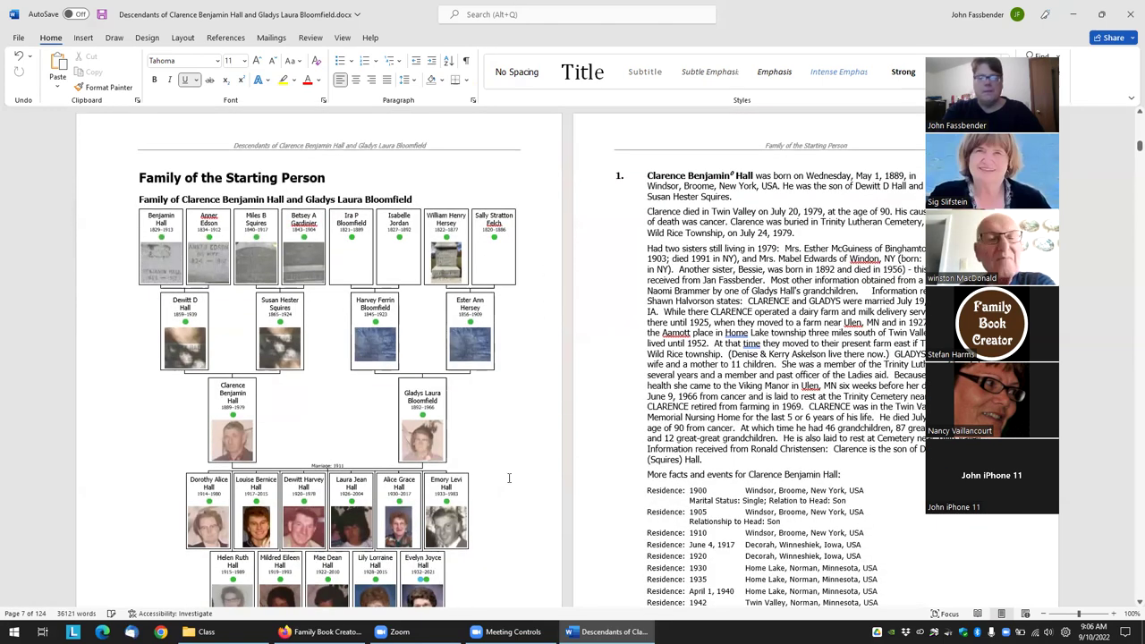
scroll(903, 251, up, 20)
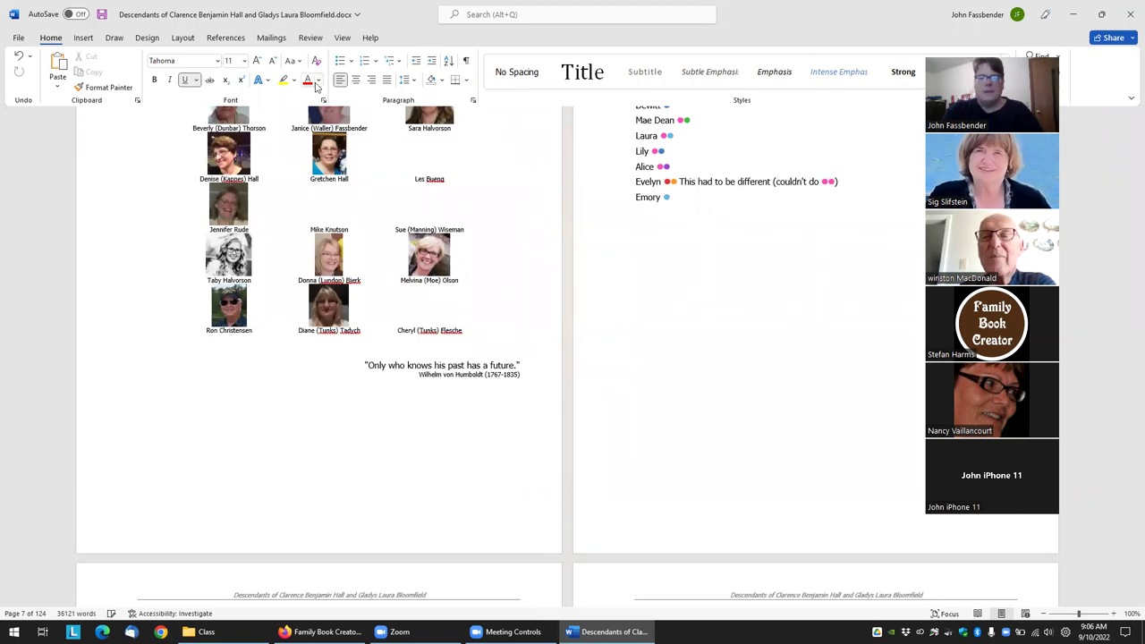
scroll(476, 126, up, 6)
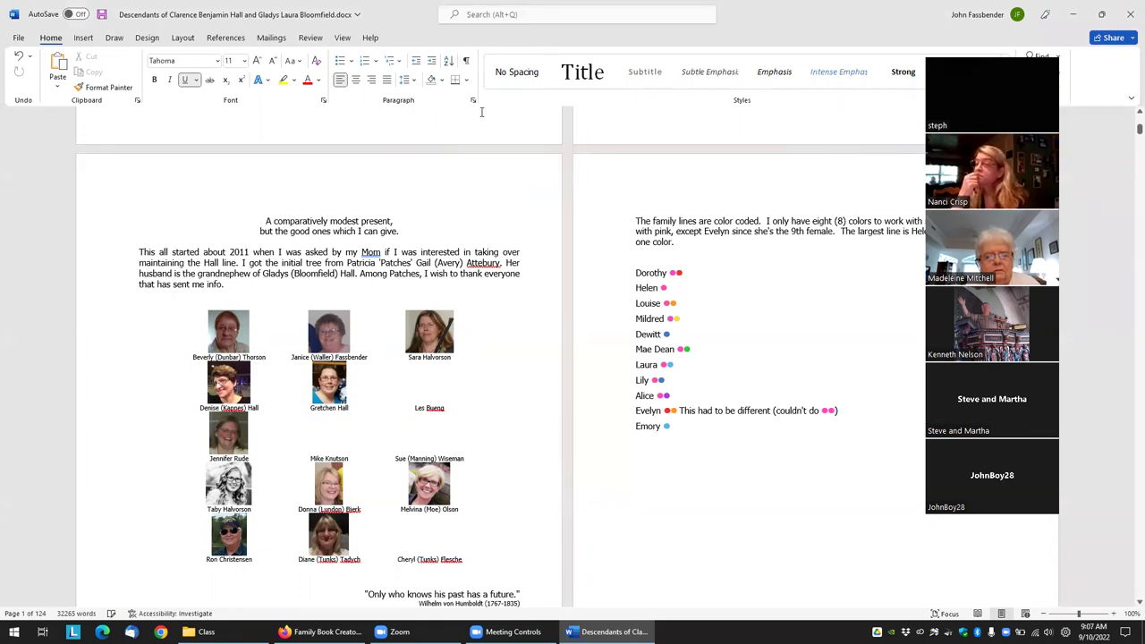
Step: Show the hidden formatting marks and select the heading text "Family of the Starting Person" in front of its TC field code
click(466, 60)
scroll(620, 408, up, 6)
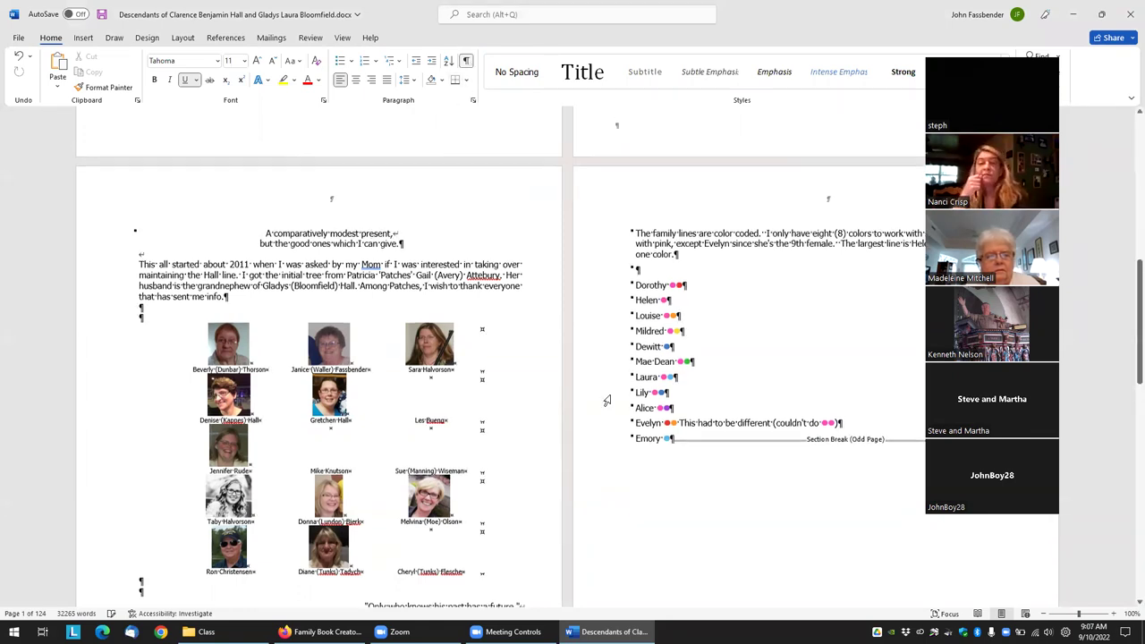
scroll(620, 408, down, 10)
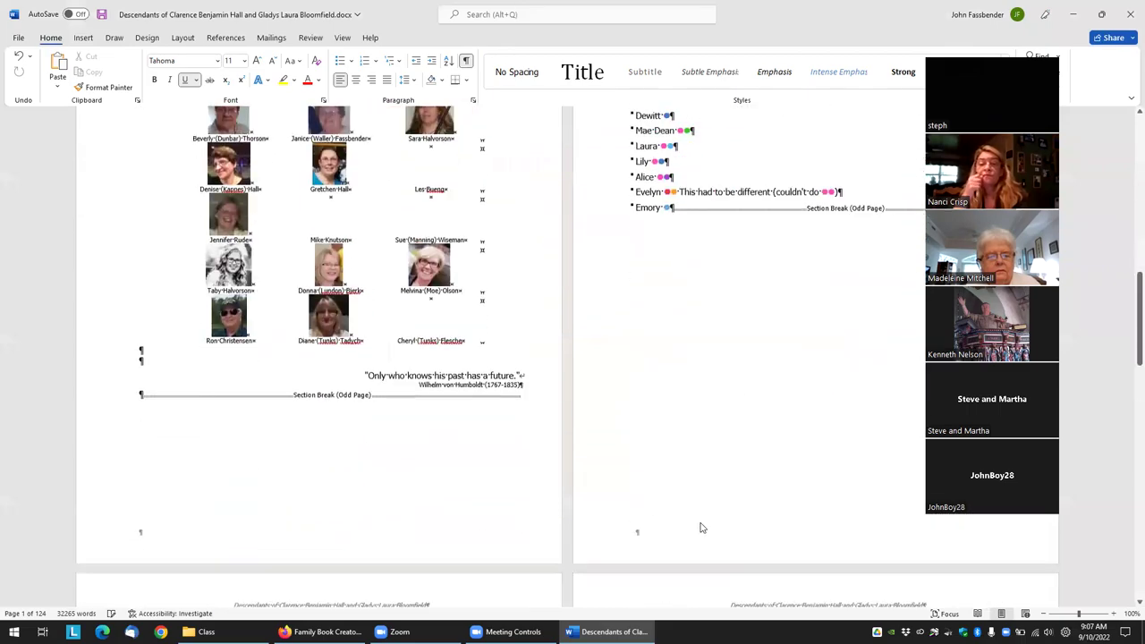
scroll(686, 531, down, 6)
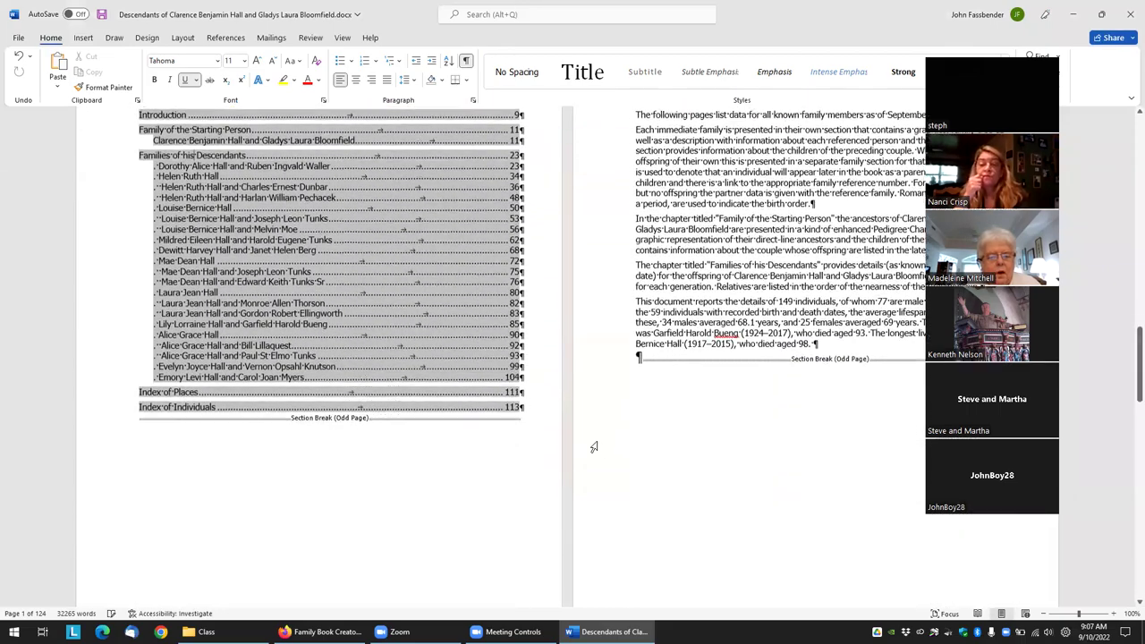
scroll(598, 460, down, 3)
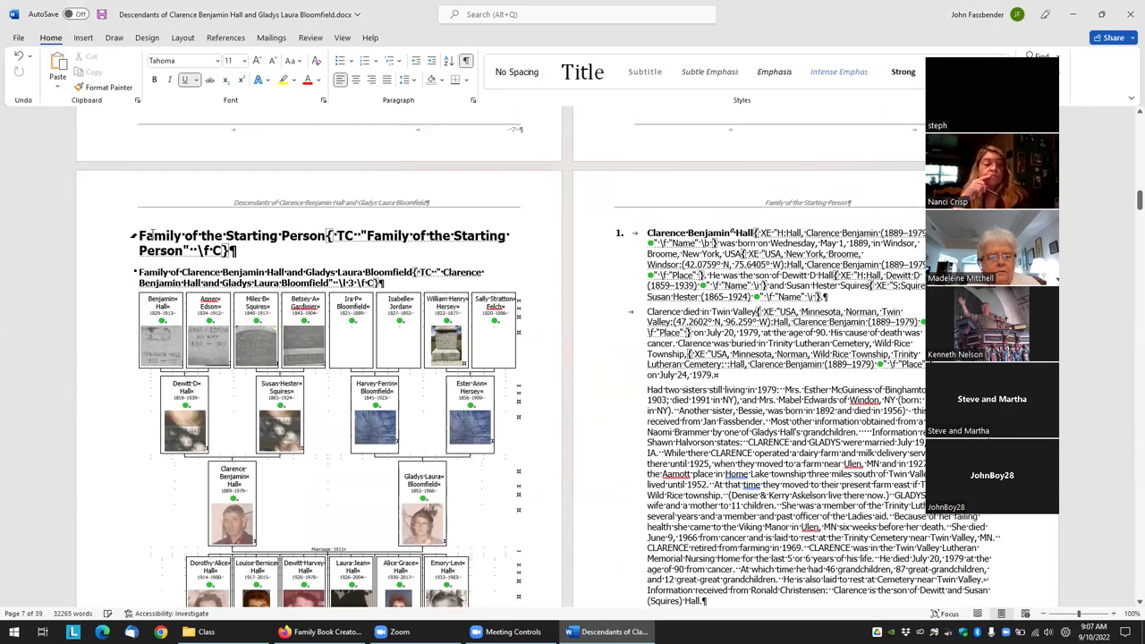
drag(138, 236, 327, 237)
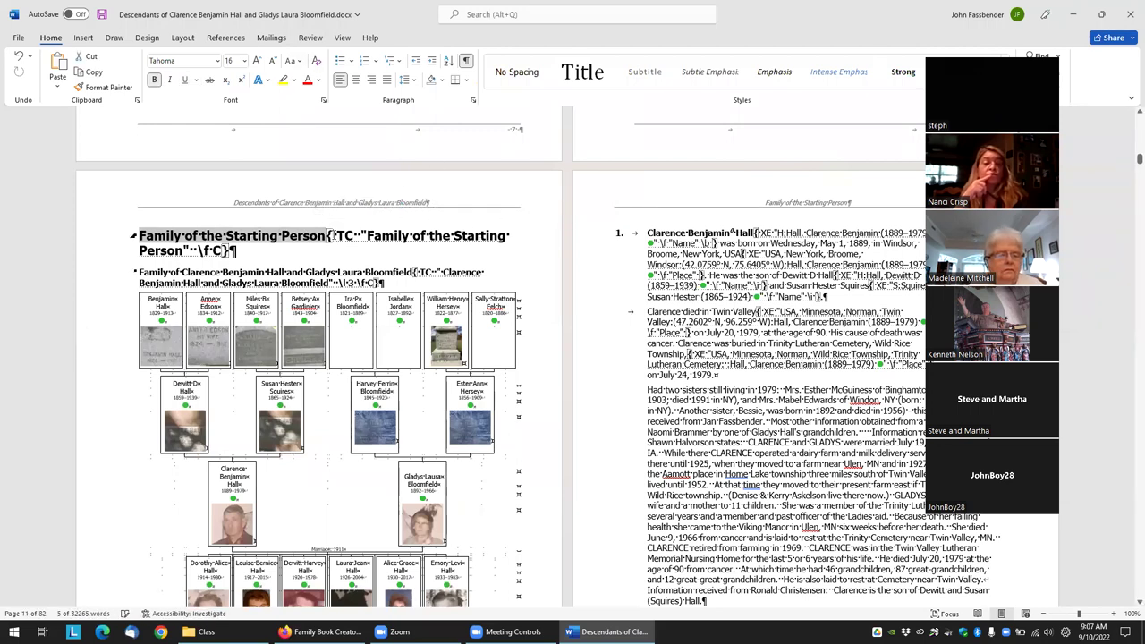
Step: Insert the couple's first names joined by "and" before "Starting Person" in the chapter heading's TC field text
click(330, 235)
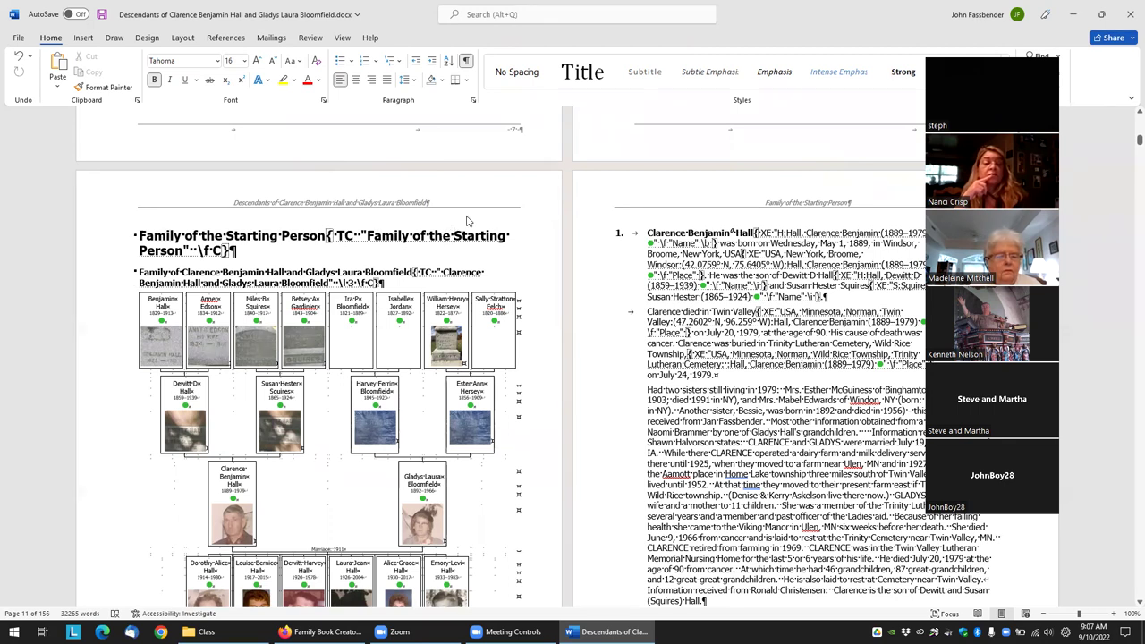
text(Clarence and)
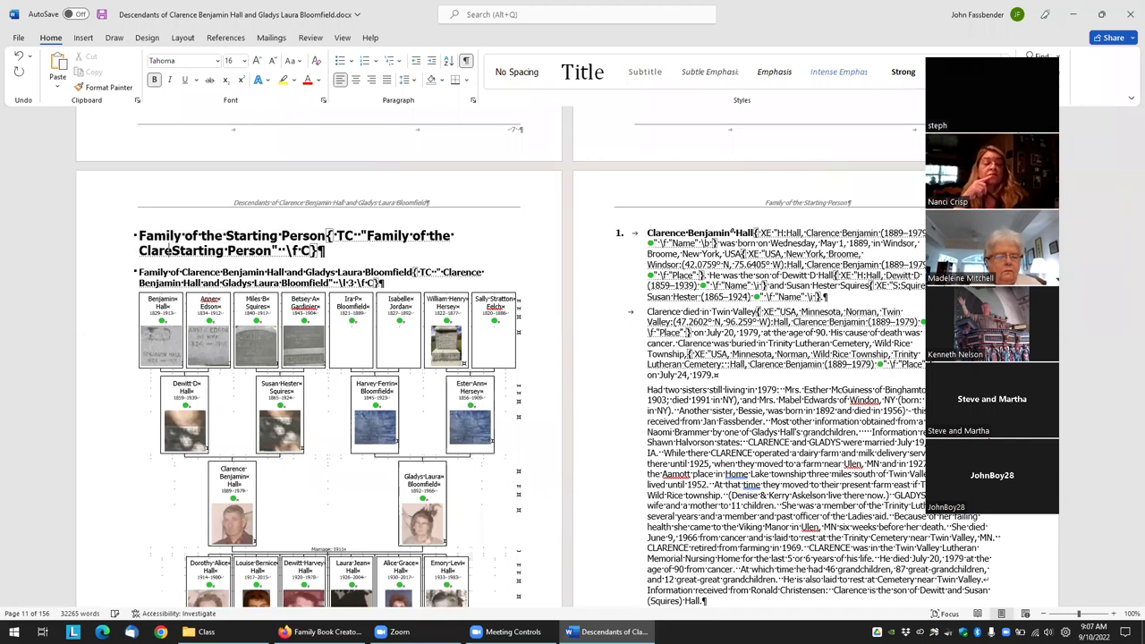
text( Gladys)
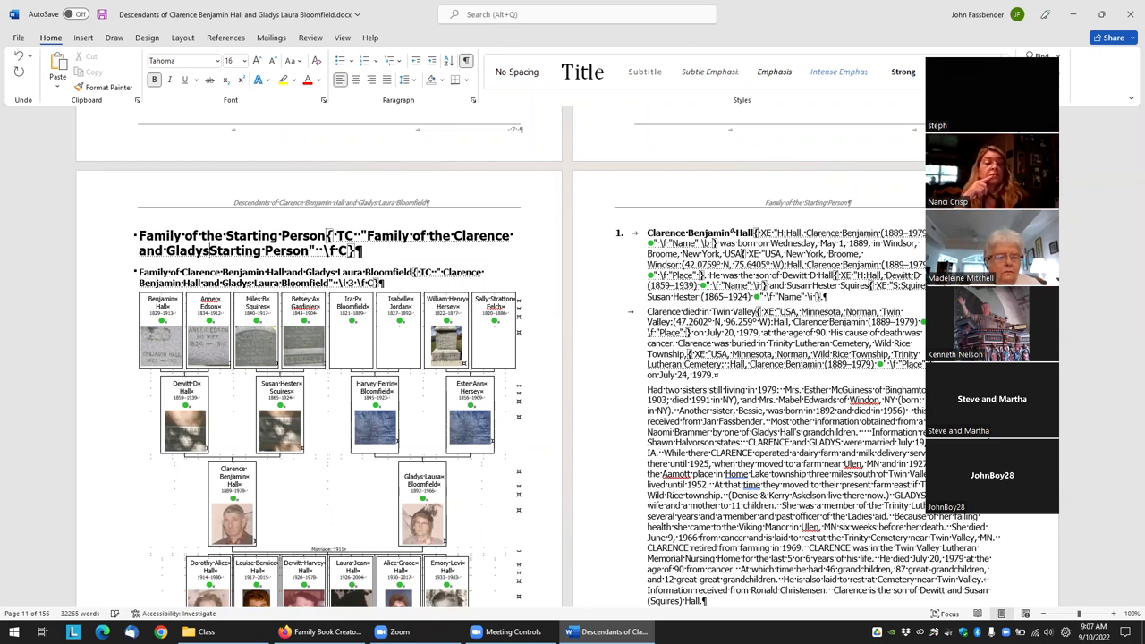
Step: Delete the words "Starting Person" from the heading's TC field text
key(shift+Right)
key(shift+Right)
key(shift+Right)
key(shift+Right)
key(shift+Right)
key(shift+Right)
key(shift+Right)
key(shift+Right)
key(shift+Right)
key(shift+Right)
key(shift+Right)
key(shift+Right)
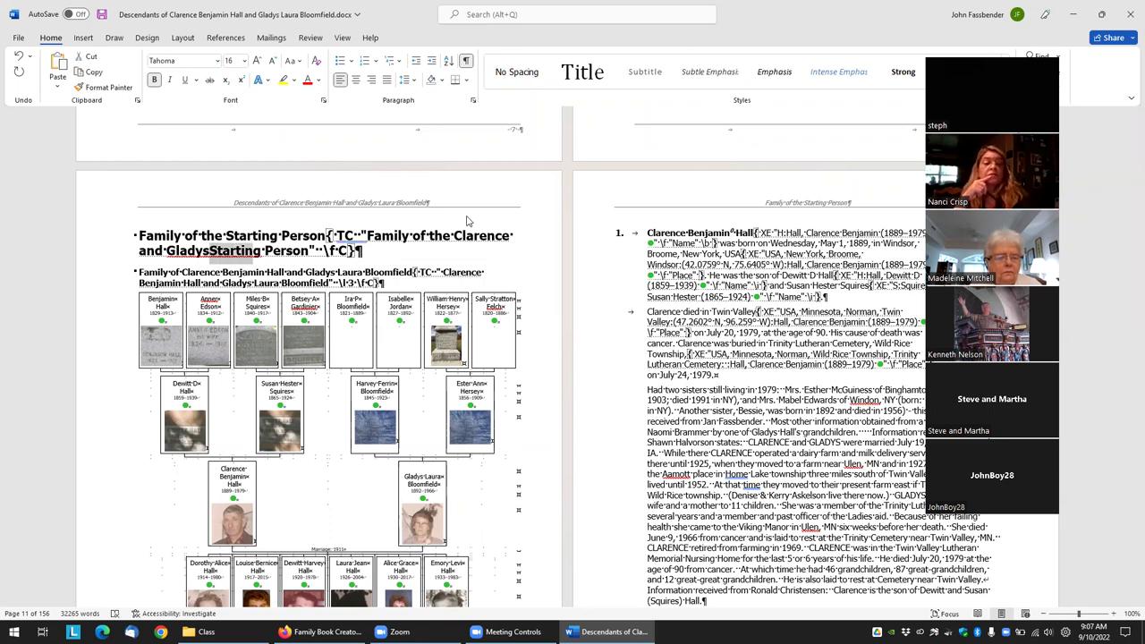
key(shift+Right)
key(shift+Right)
key(shift+Right)
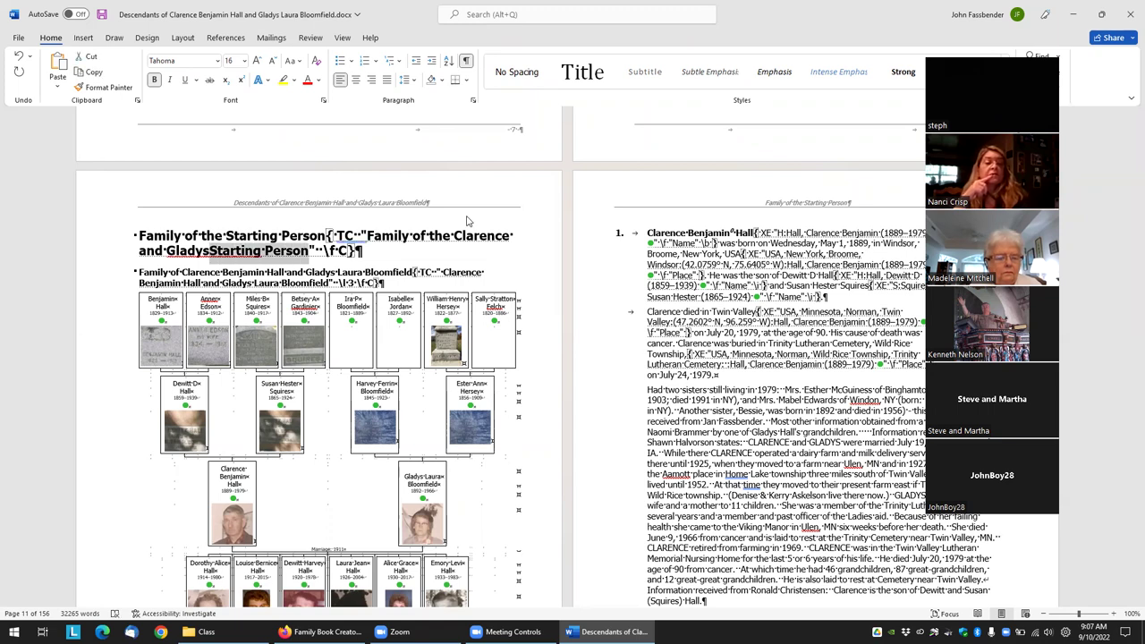
key(Delete)
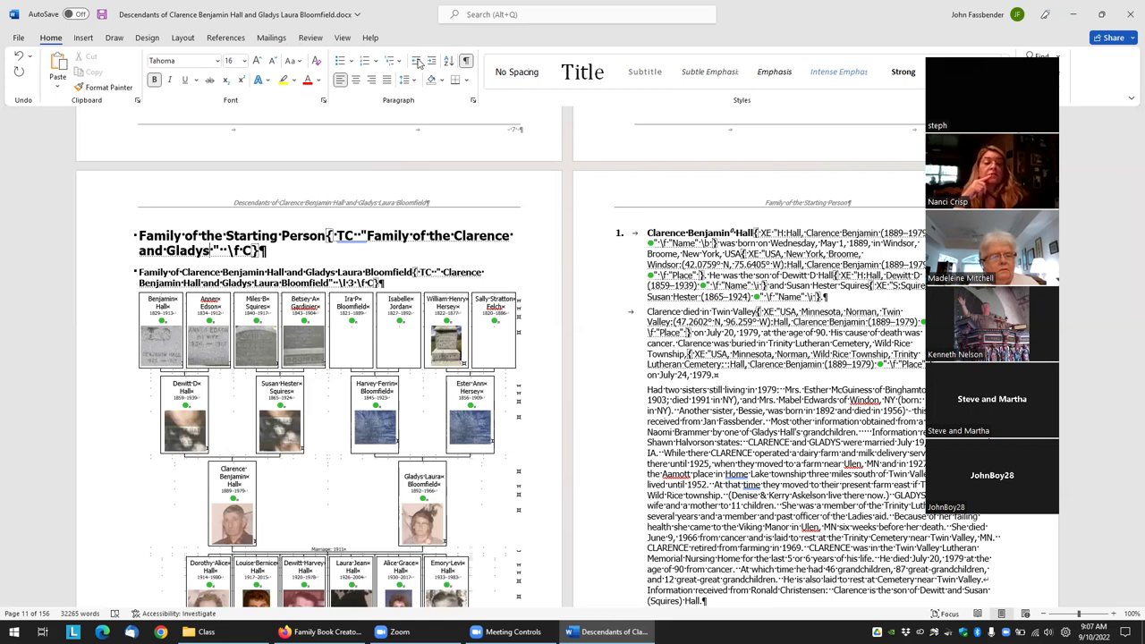
Step: Update all fields in the whole document, rebuilding the entire table of contents, and check the renamed family entry in the Contents list
click(465, 62)
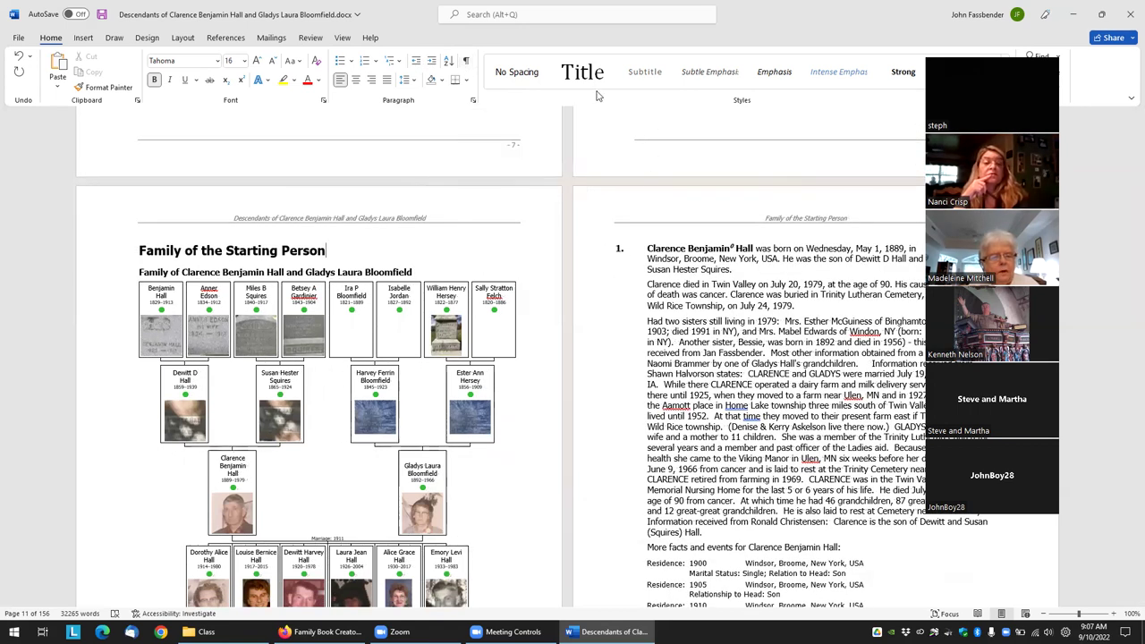
click(465, 61)
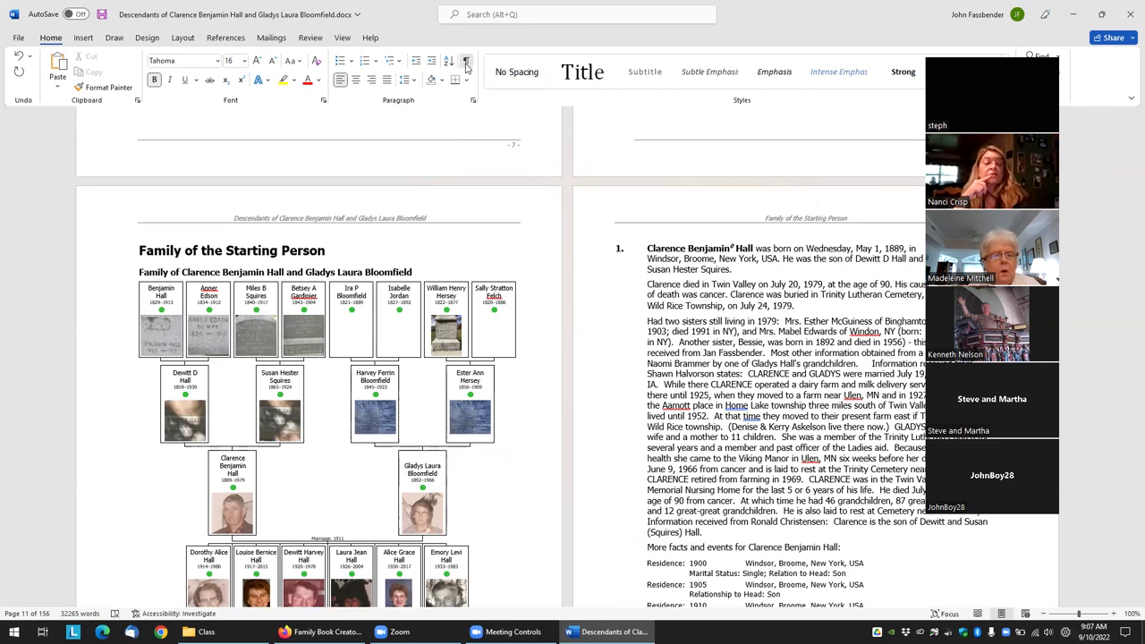
key(ctrl+a)
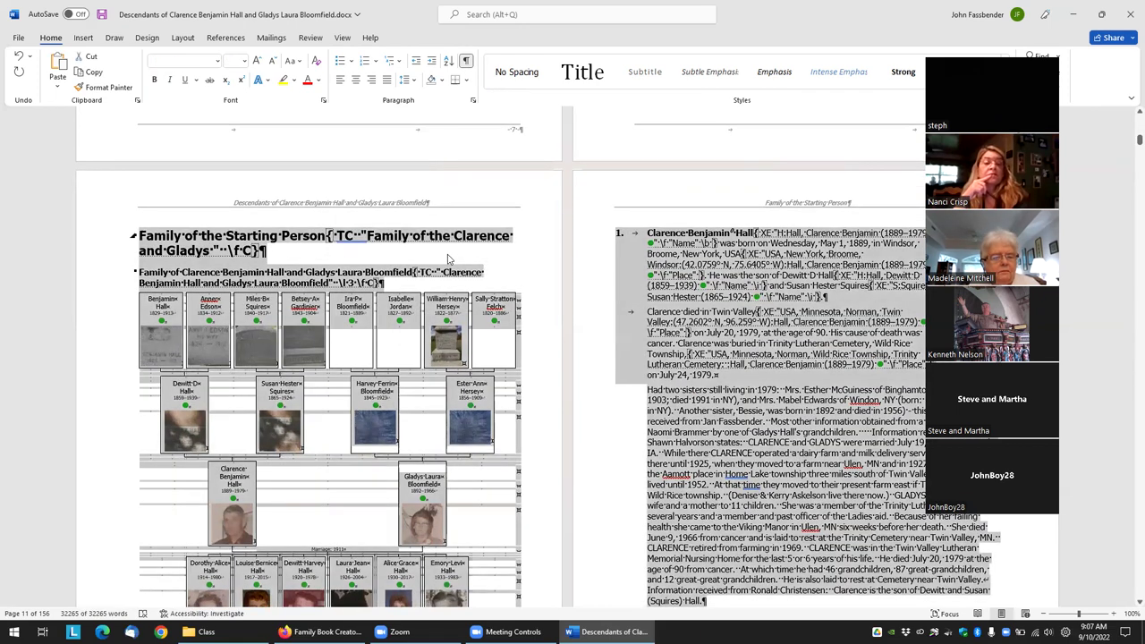
key(F9)
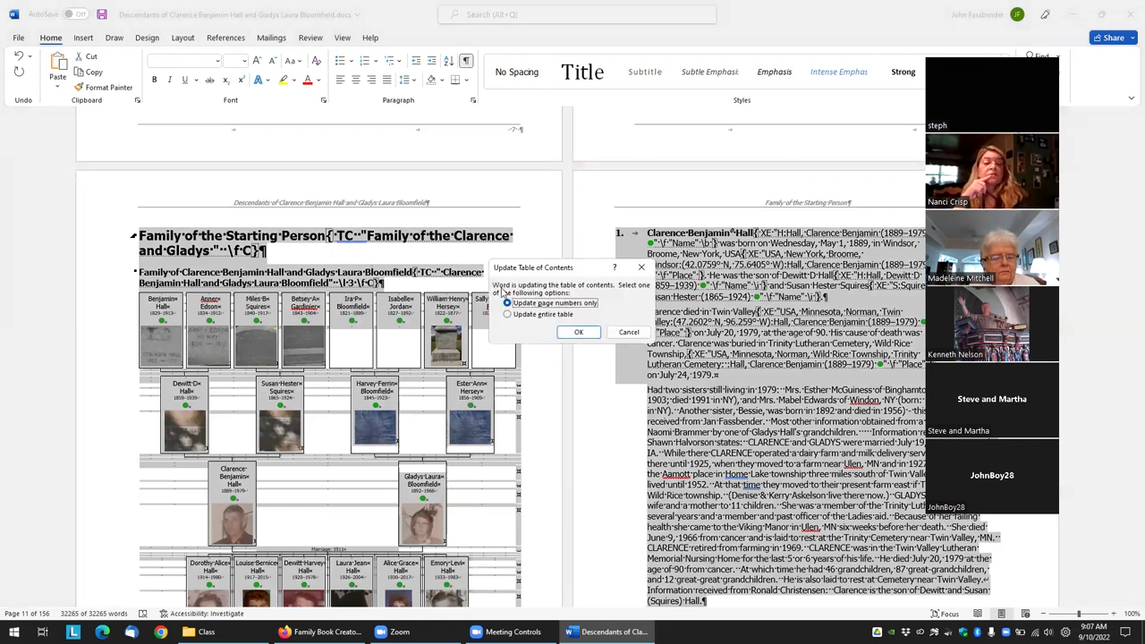
click(507, 314)
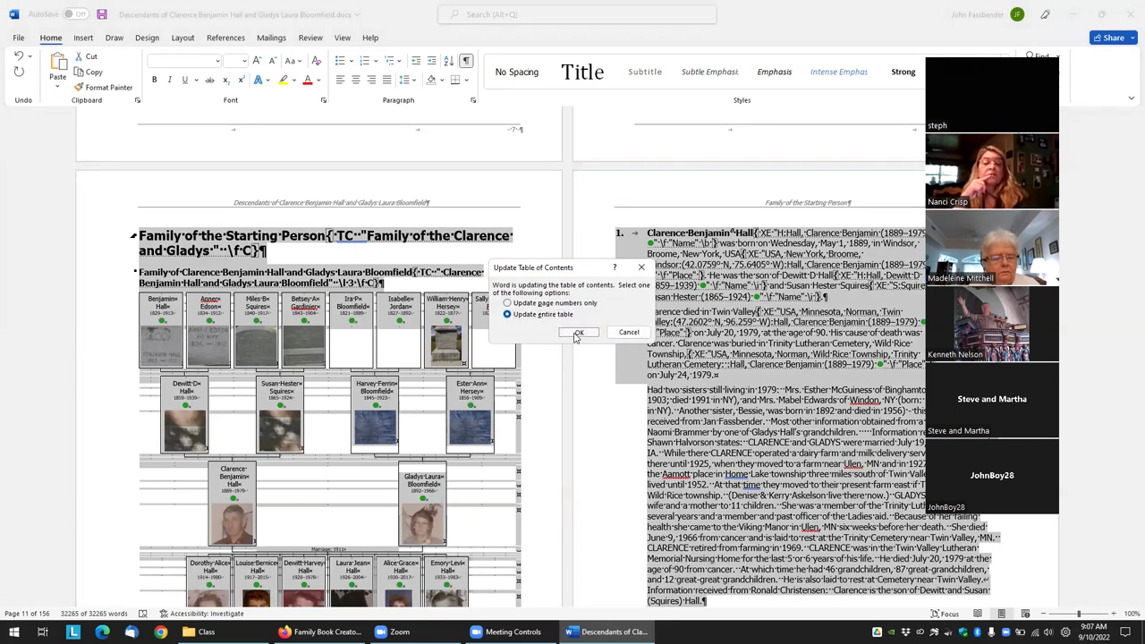
click(578, 332)
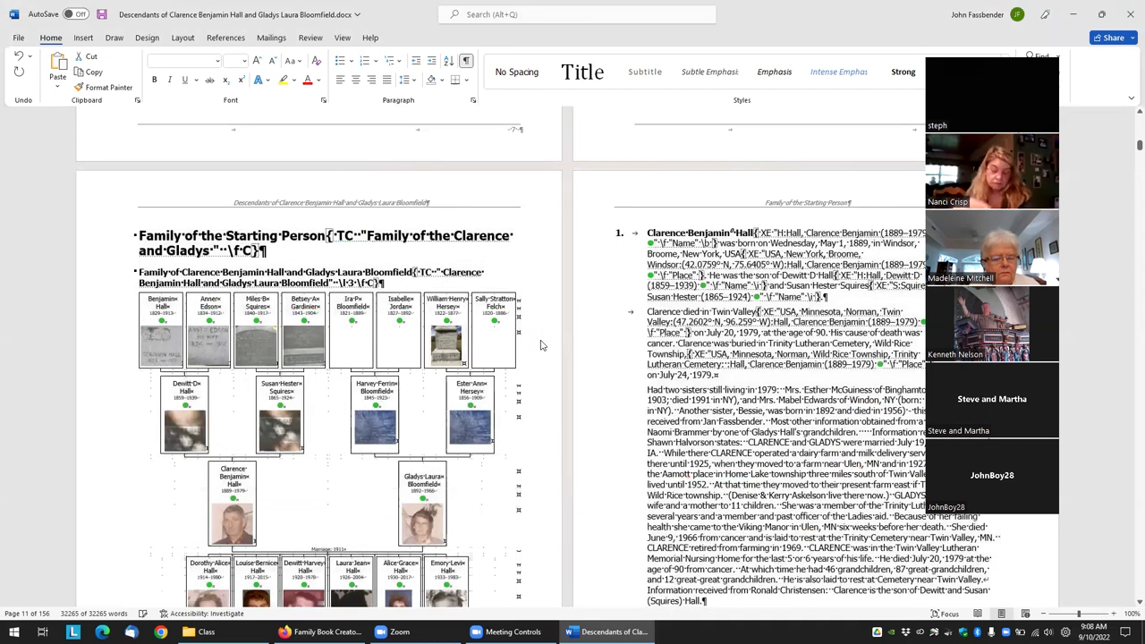
scroll(537, 330, up, 1)
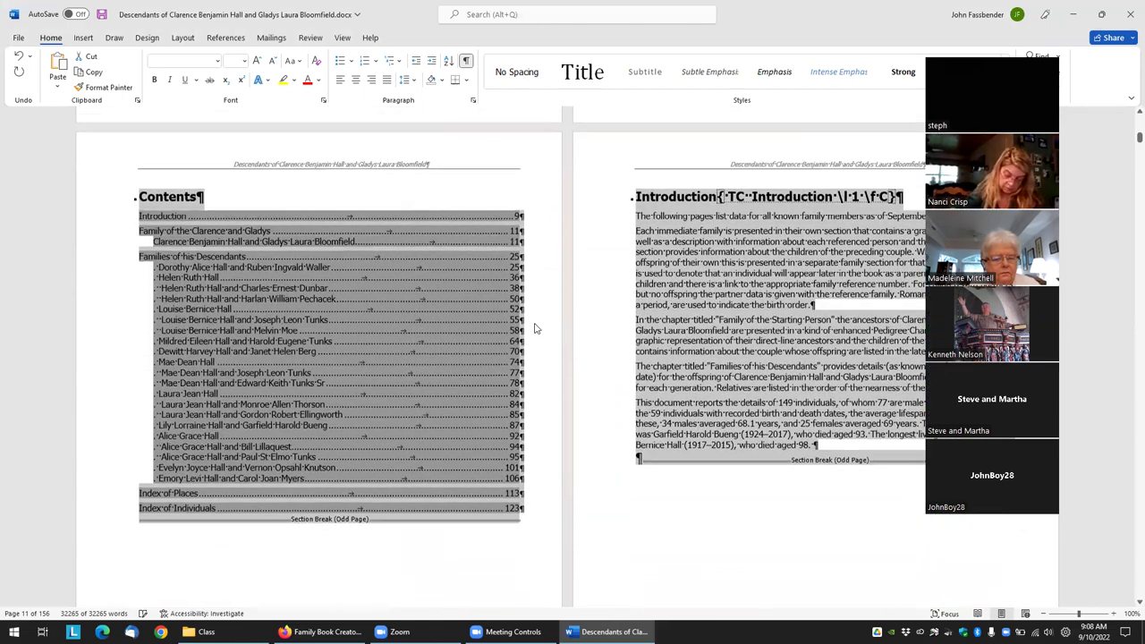
click(78, 232)
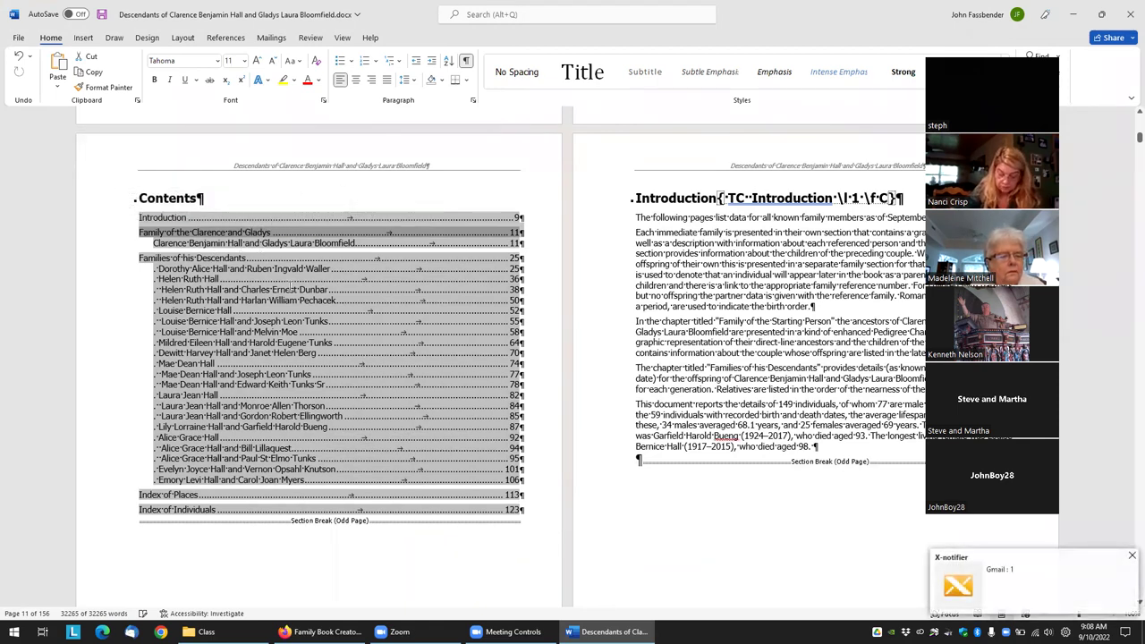
Step: Compare the starting couple's family pages with the hidden formatting marks and field codes switched off and on
scroll(307, 332, down, 8)
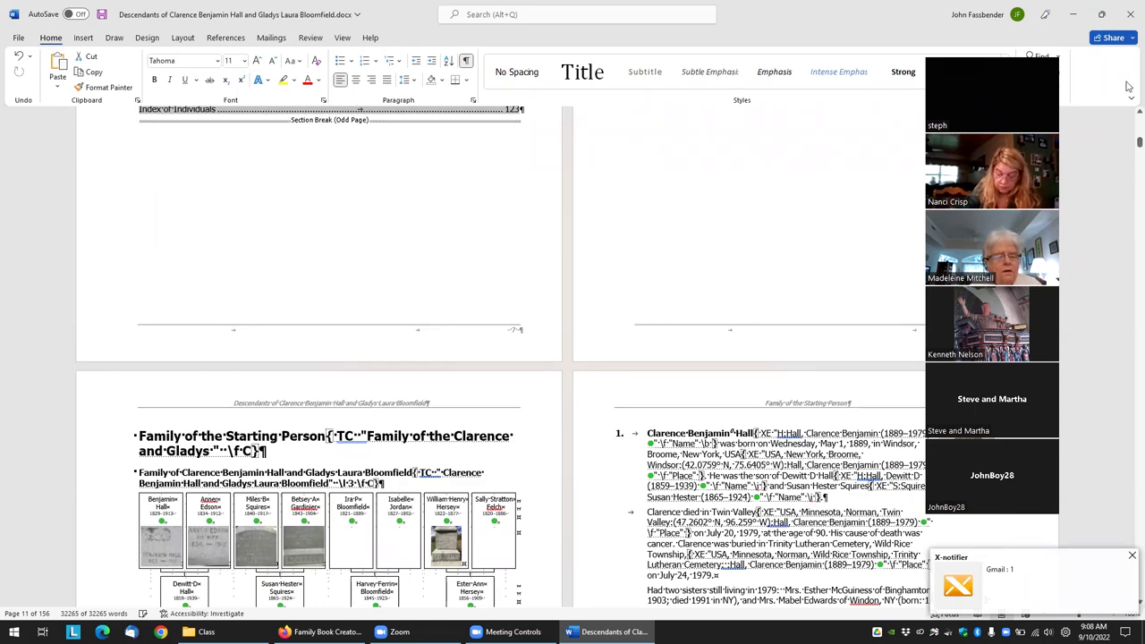
scroll(1129, 157, down, 2)
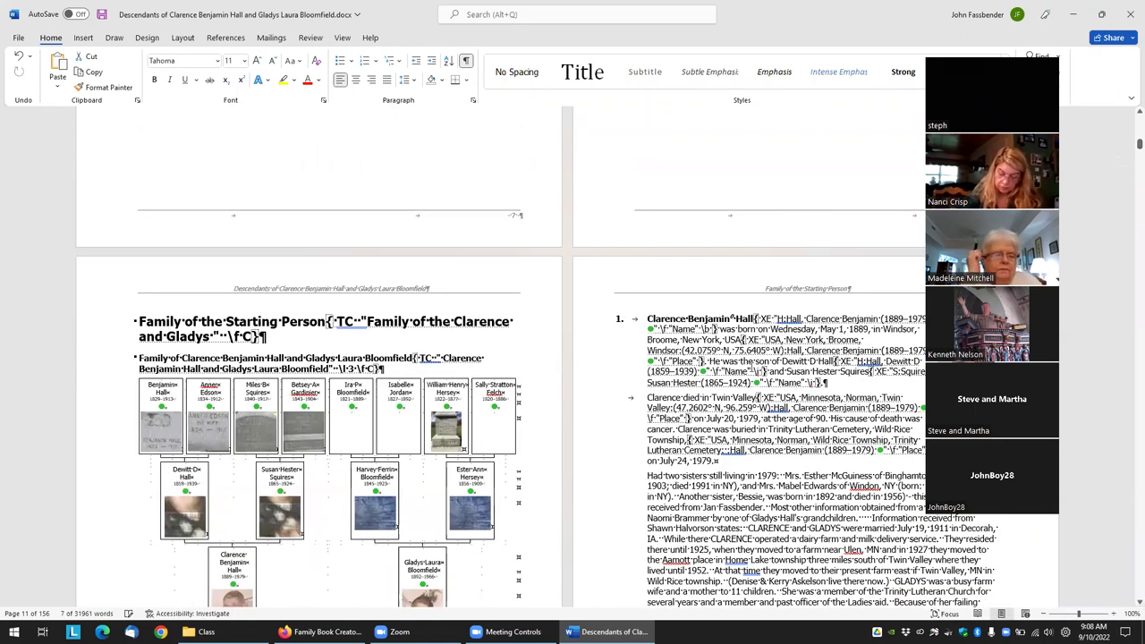
scroll(707, 365, down, 3)
scroll(708, 367, down, 15)
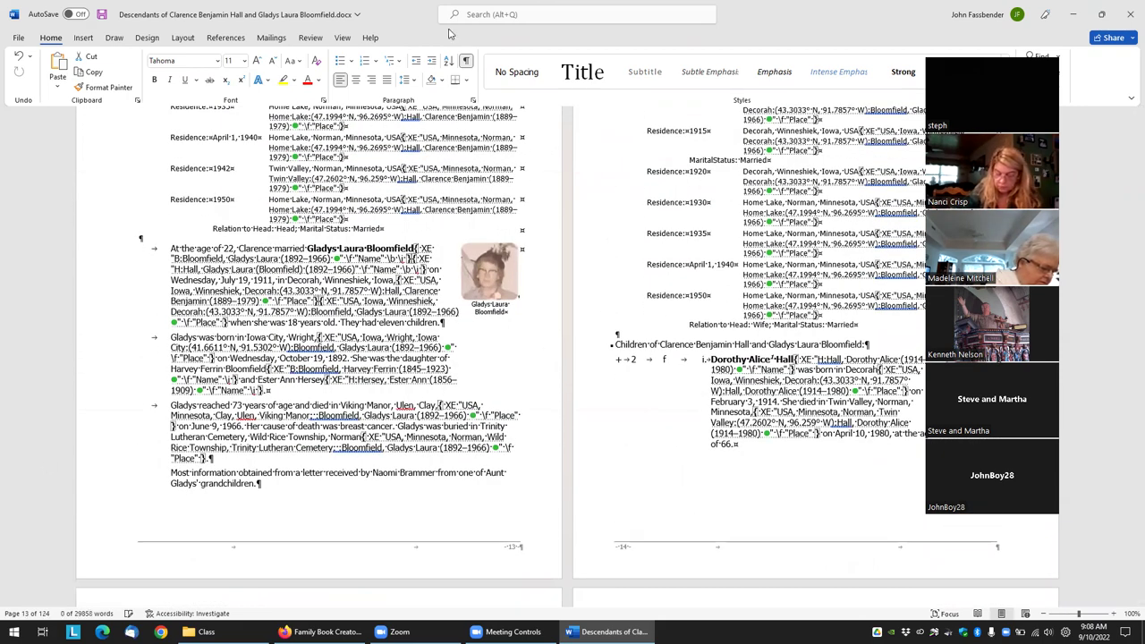
click(466, 60)
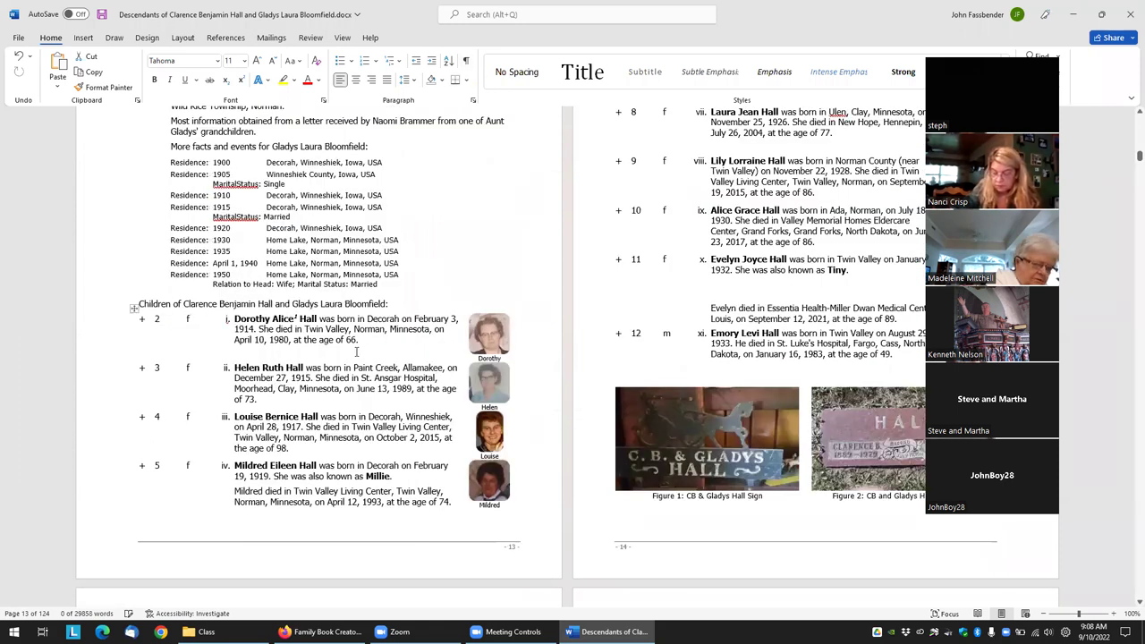
click(465, 60)
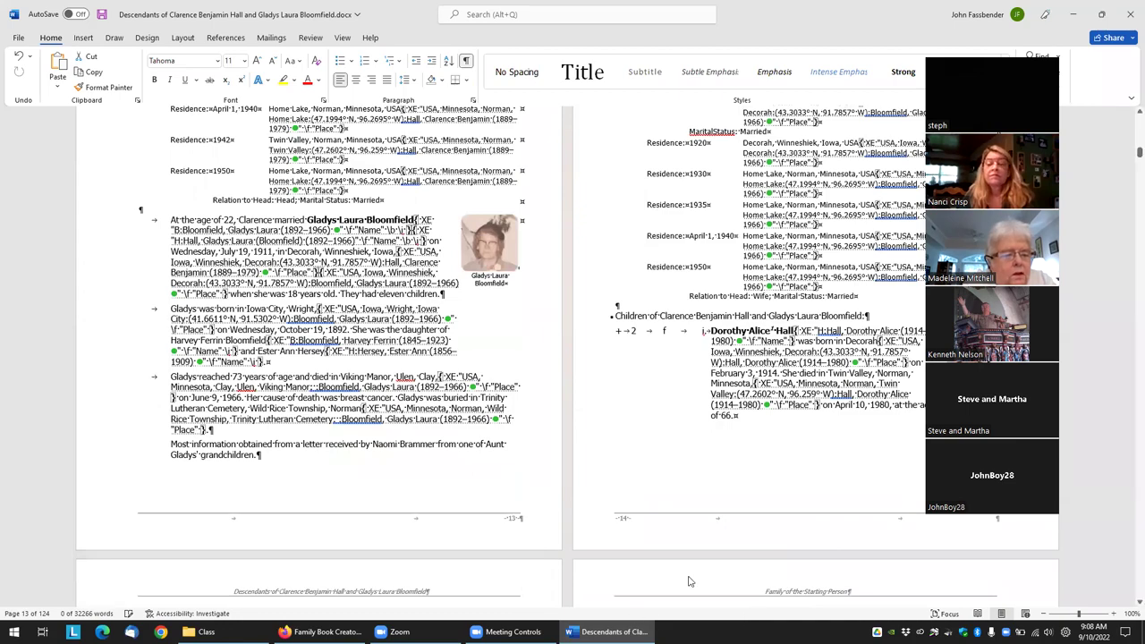
Step: Examine the "Name" and "Place" XE index fields in the first child's entry and the residence entries back to the family chart
scroll(706, 497, up, 4)
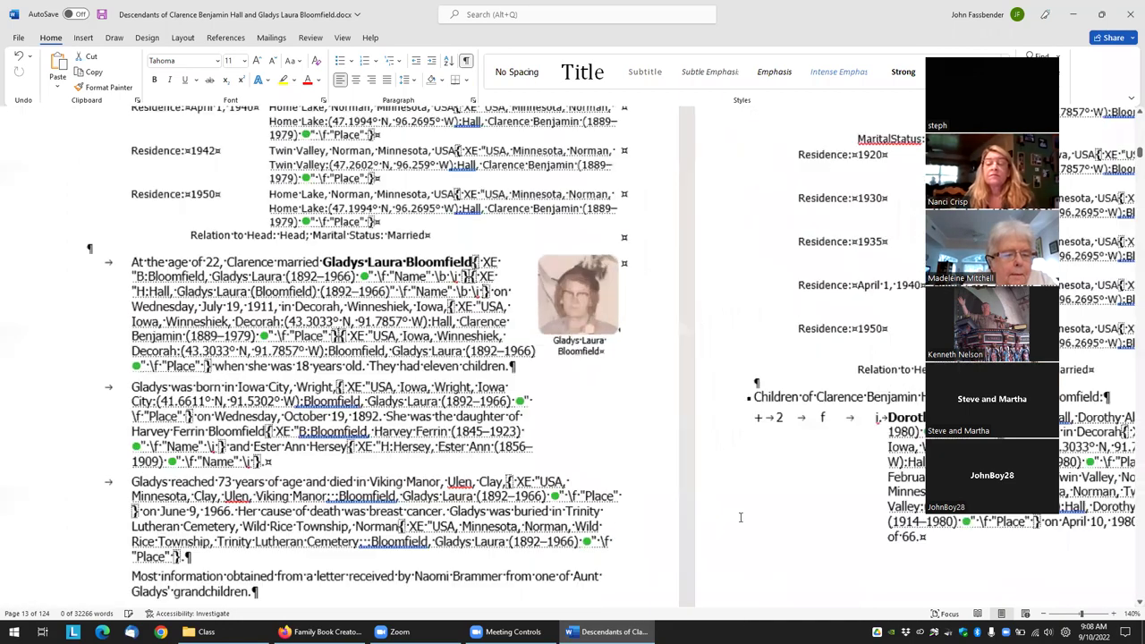
scroll(724, 523, down, 10)
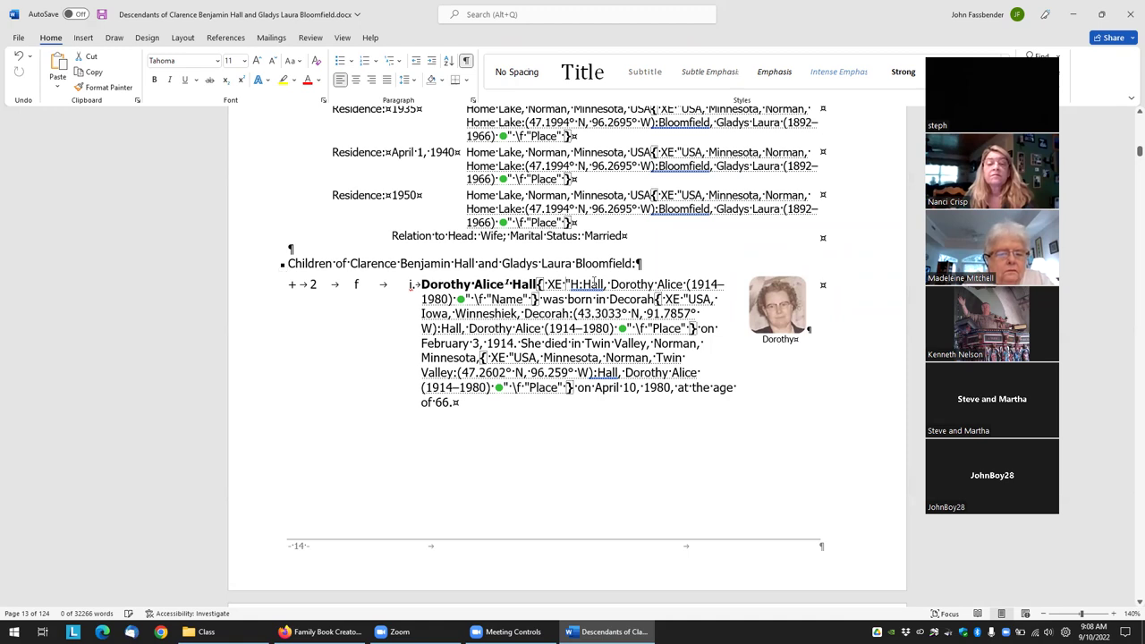
drag(568, 284, 683, 284)
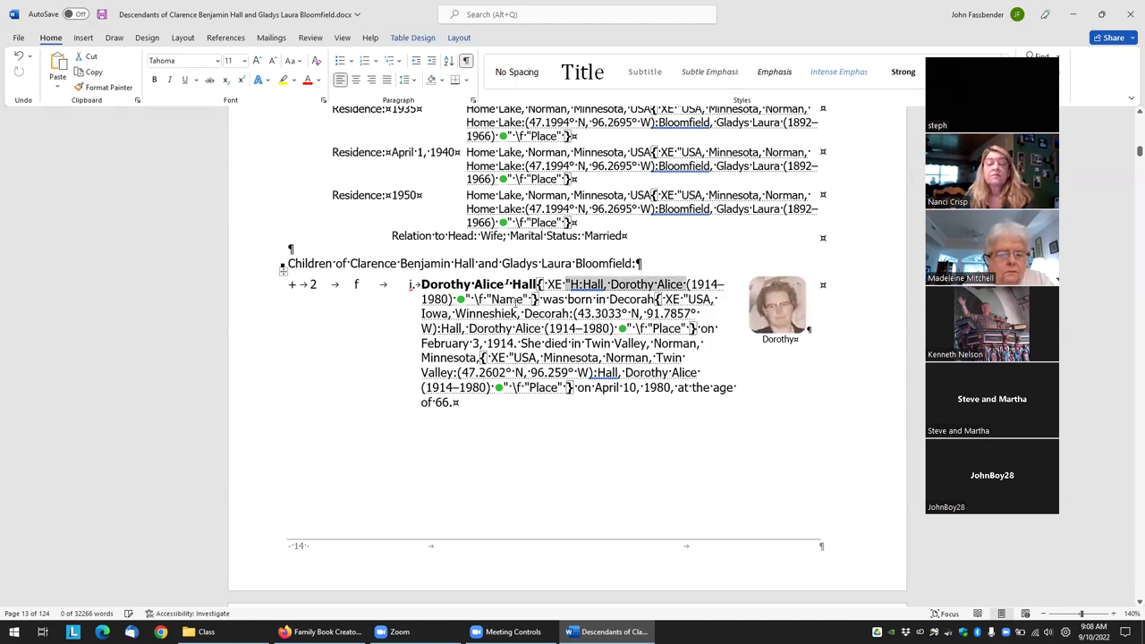
click(640, 285)
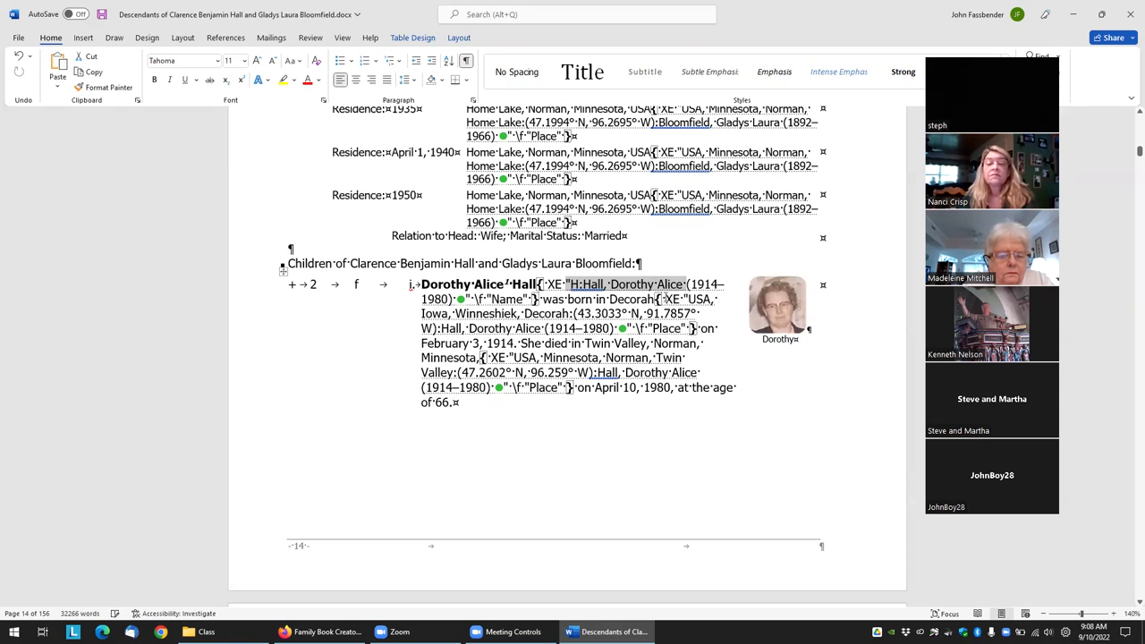
click(685, 313)
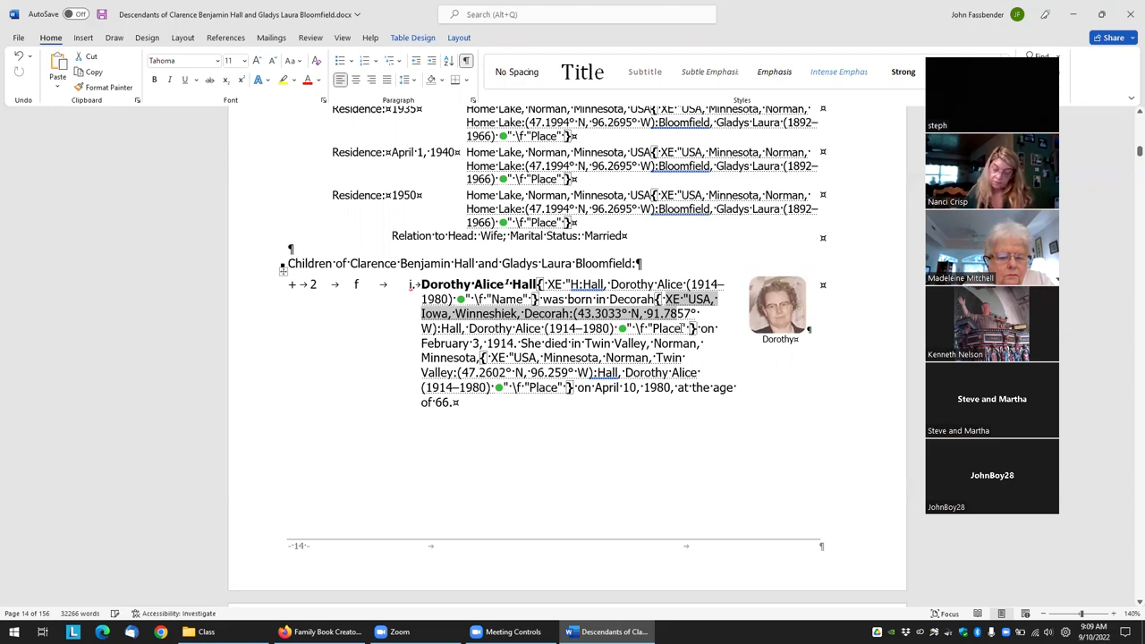
click(637, 343)
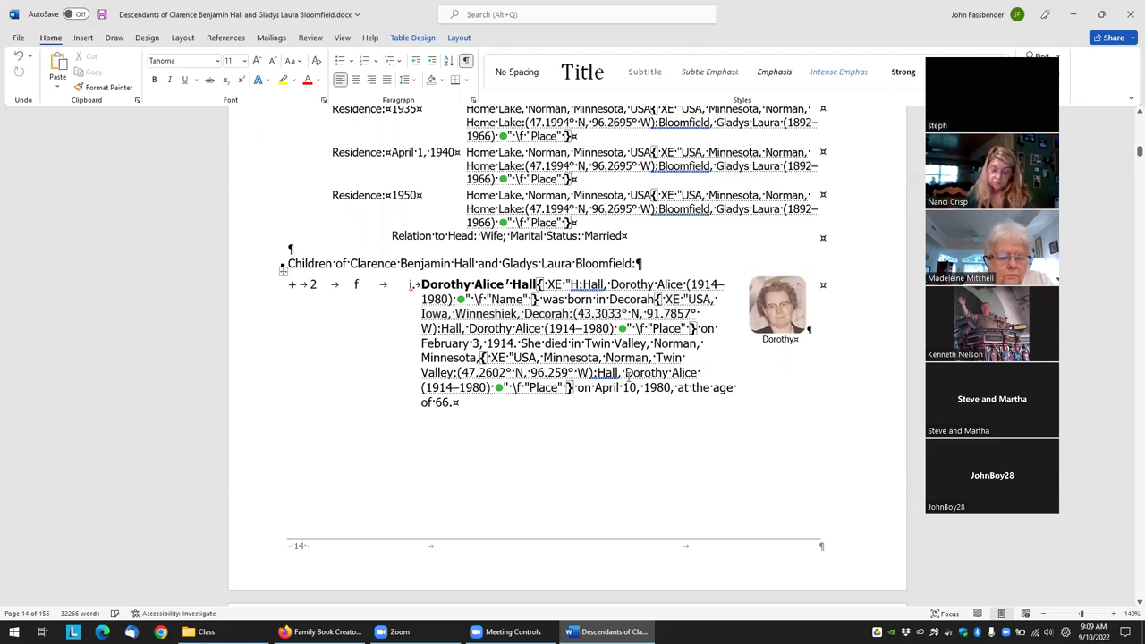
scroll(533, 447, down, 3)
scroll(534, 454, up, 10)
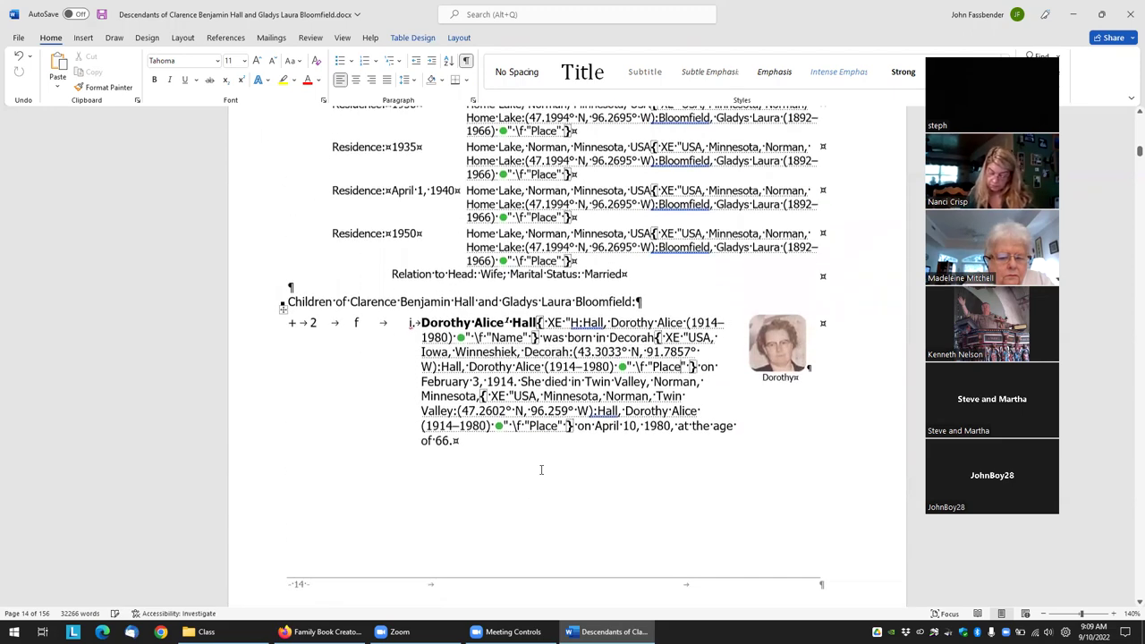
scroll(535, 461, up, 12)
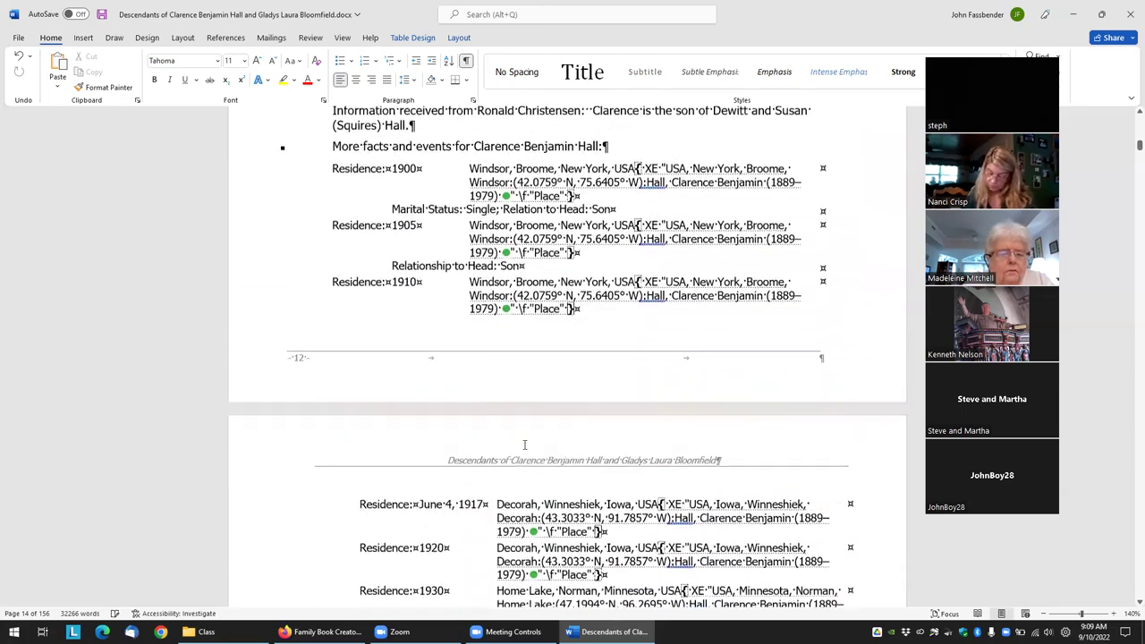
scroll(534, 445, up, 15)
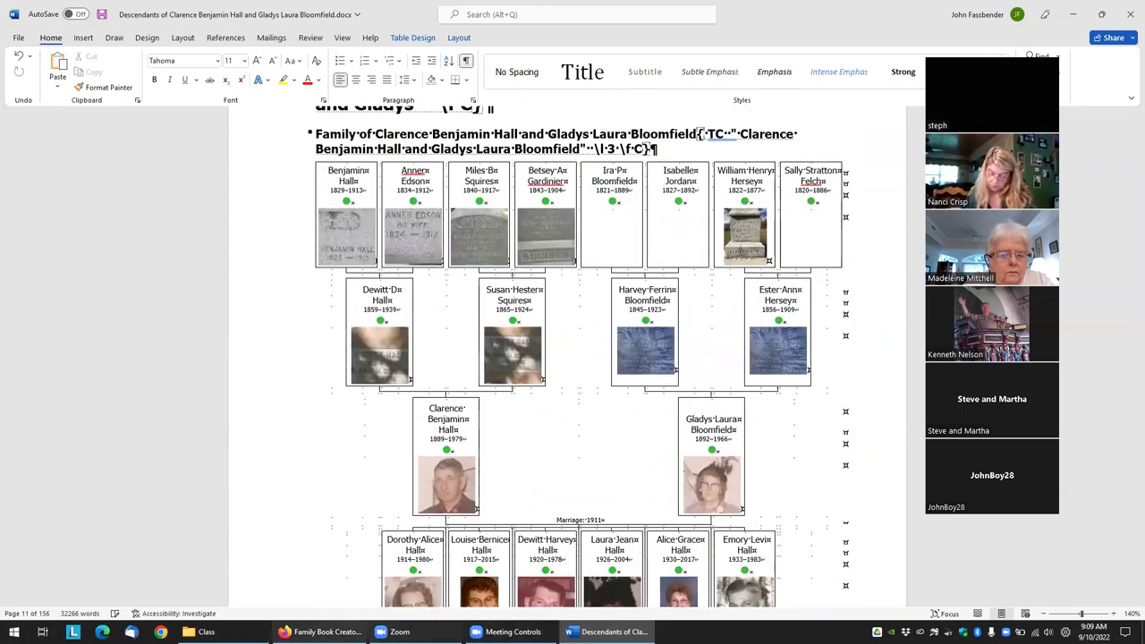
Step: Open the husband's Ancestors document from the Class folder without updating its fields
click(202, 632)
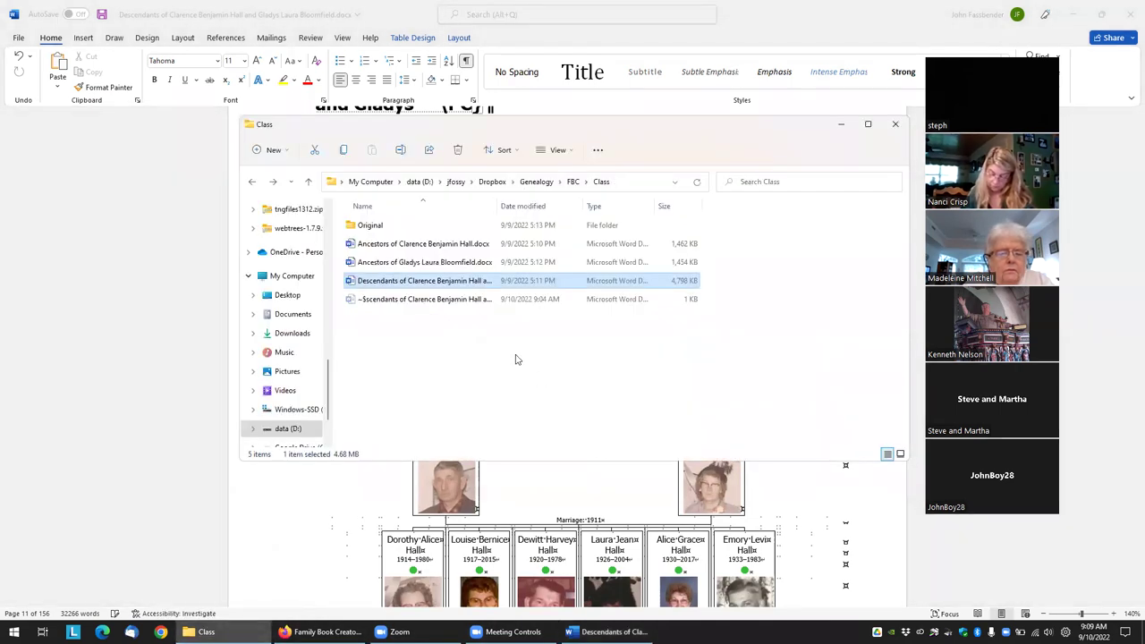
double_click(428, 247)
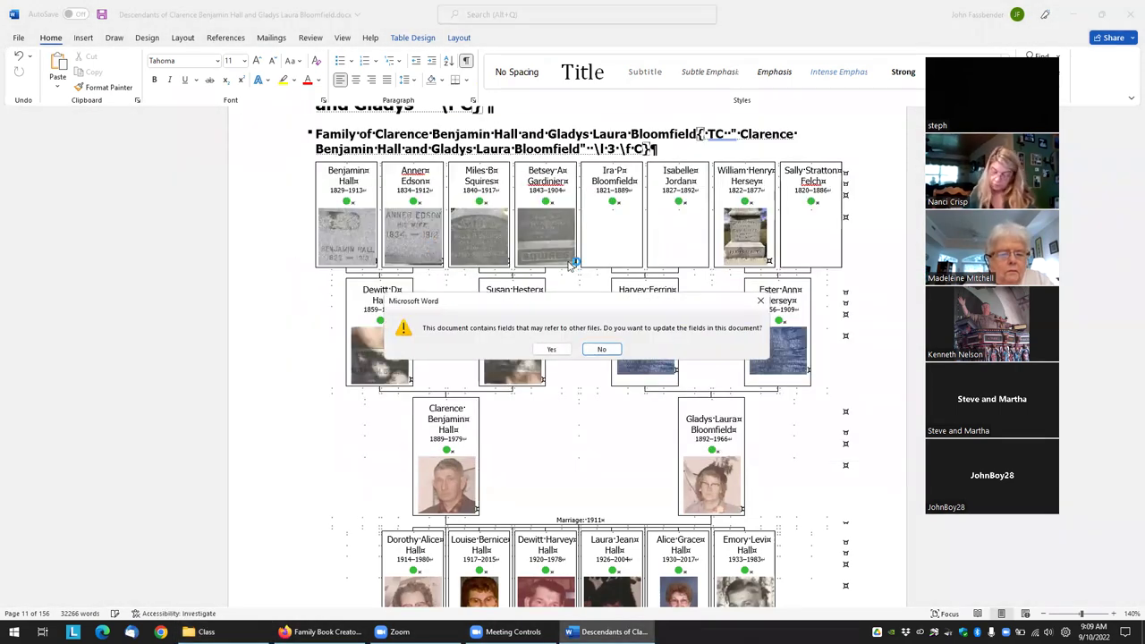
click(602, 349)
Step: Look through the husband's Ancestors document, past the starting person's family and photo pages, to locate the "Families of his Ancestors" section
drag(1132, 143, 1129, 484)
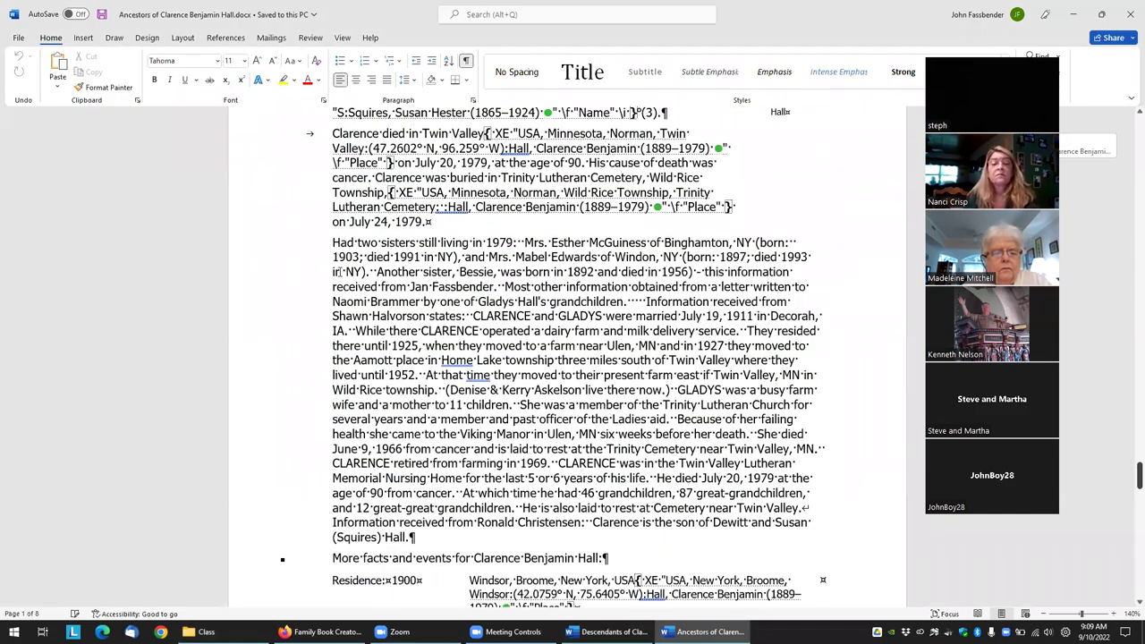
scroll(607, 319, up, 10)
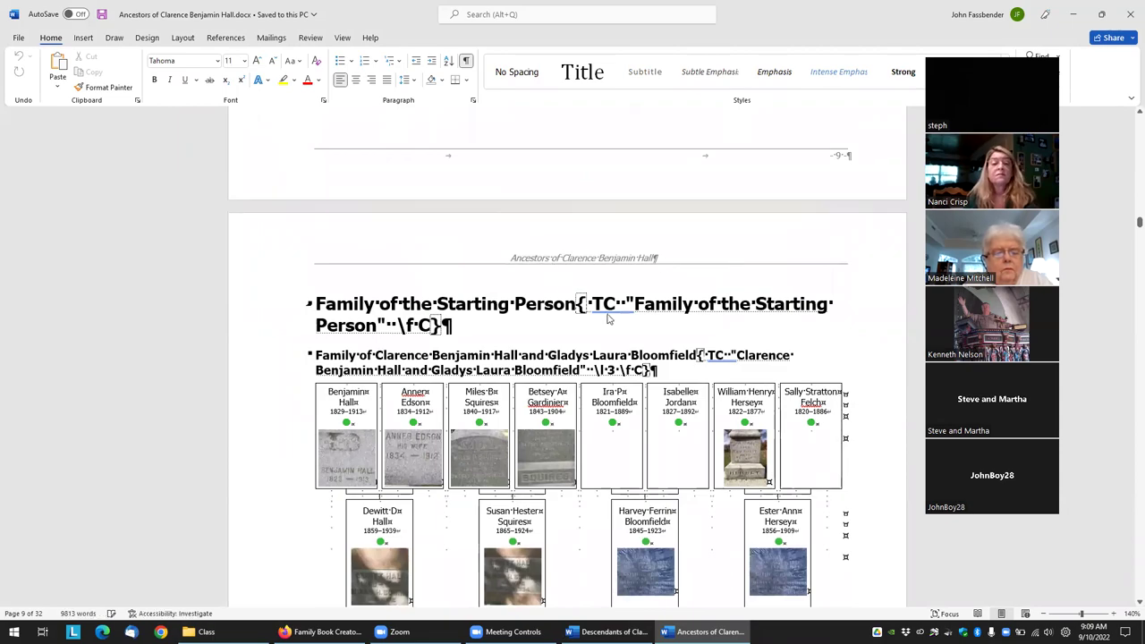
scroll(608, 318, down, 4)
scroll(594, 311, down, 20)
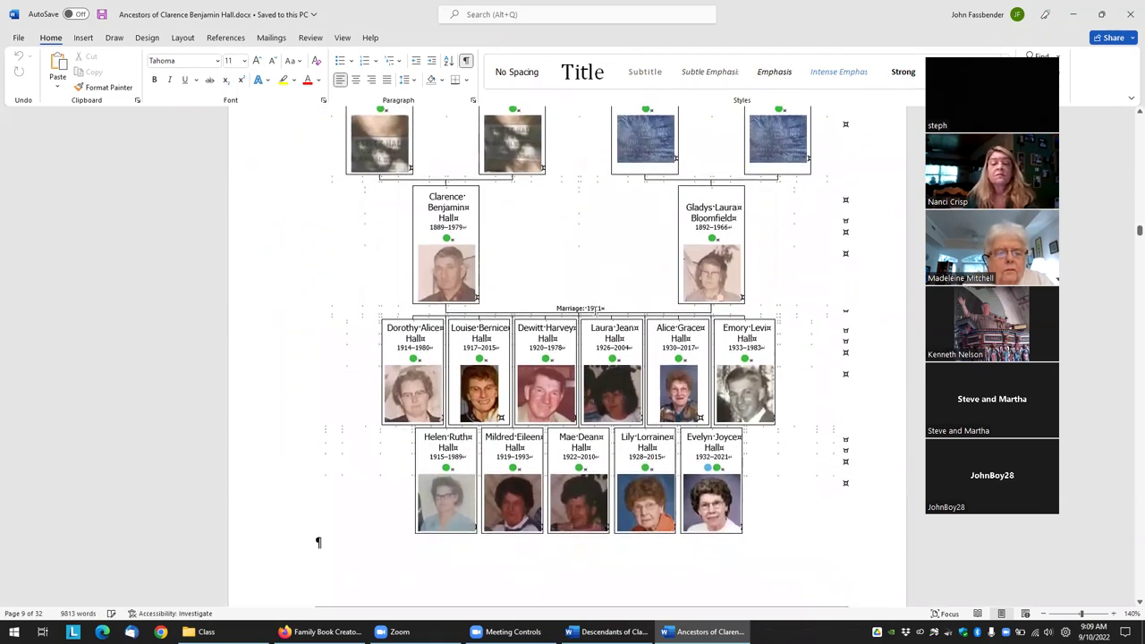
scroll(651, 313, down, 6)
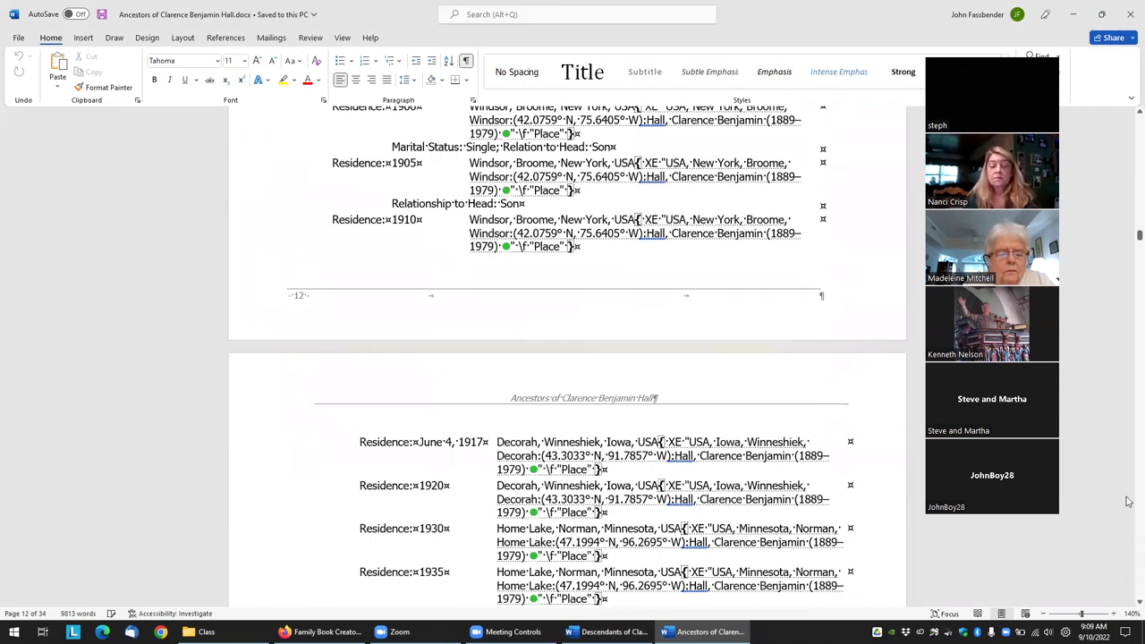
scroll(1129, 501, down, 2)
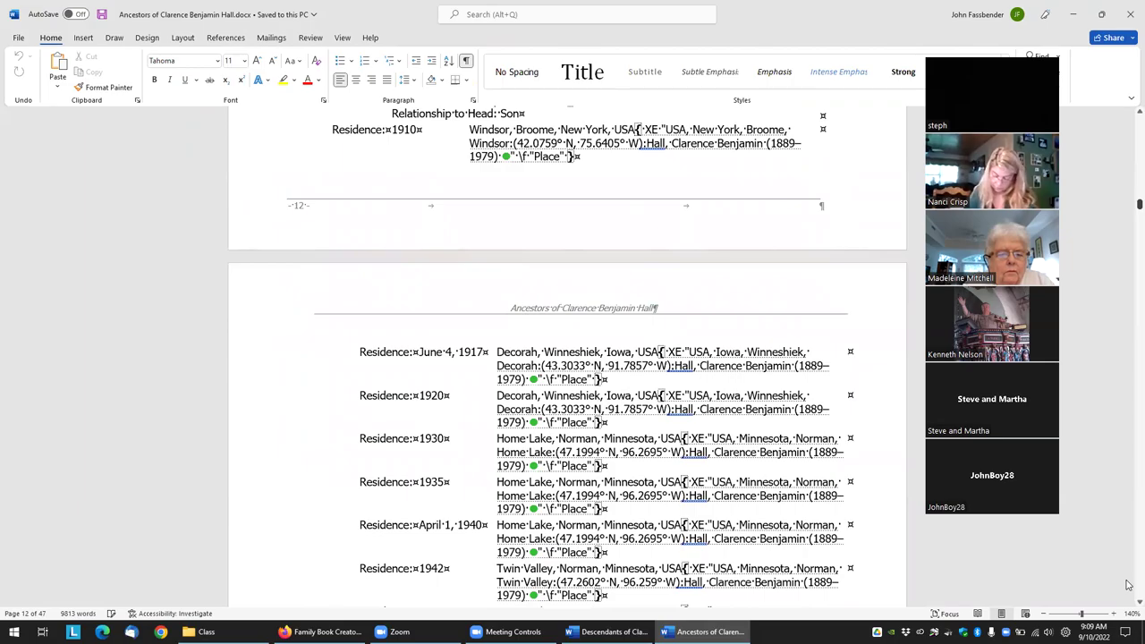
scroll(1128, 585, down, 15)
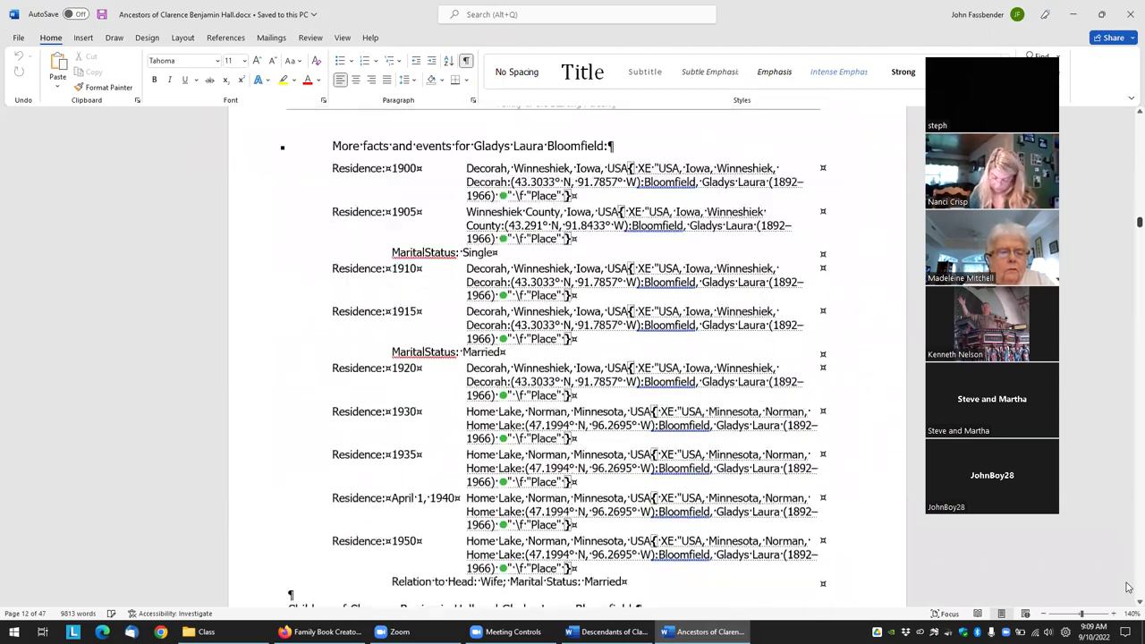
scroll(1128, 587, down, 20)
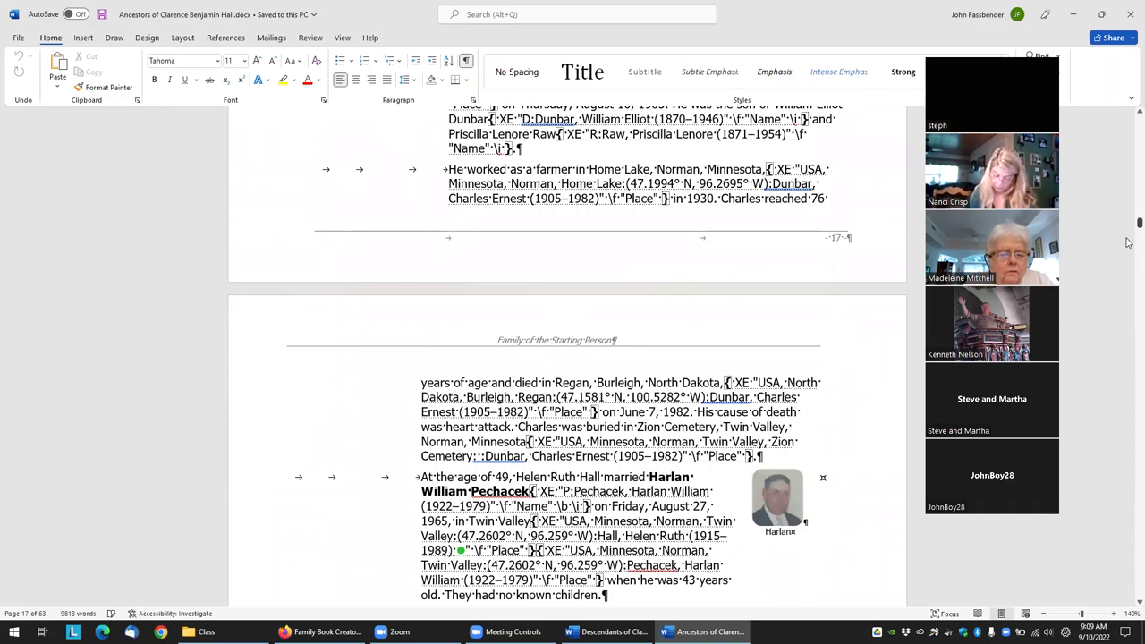
drag(1128, 230, 1128, 306)
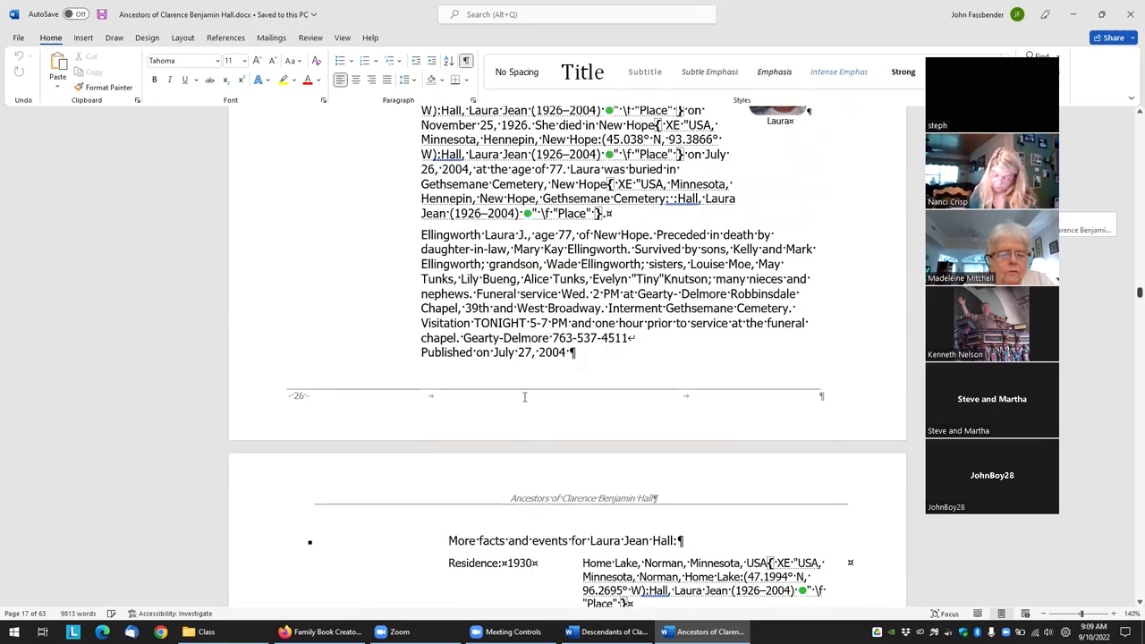
ctrl+scroll(525, 397, down, 7)
scroll(424, 423, down, 10)
scroll(620, 478, down, 10)
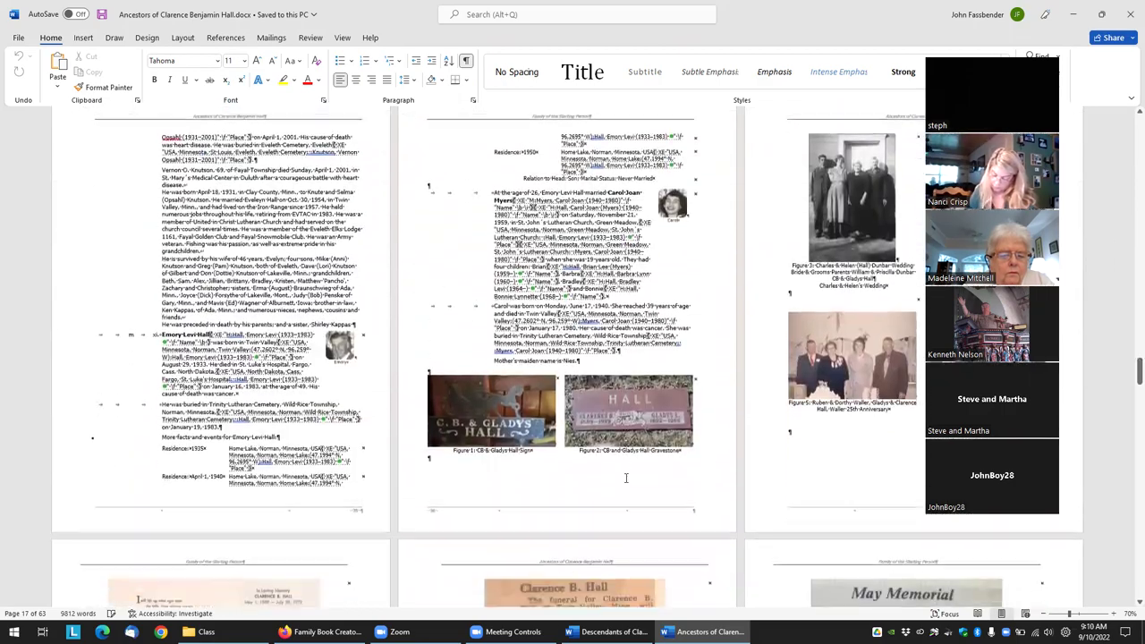
scroll(626, 478, down, 10)
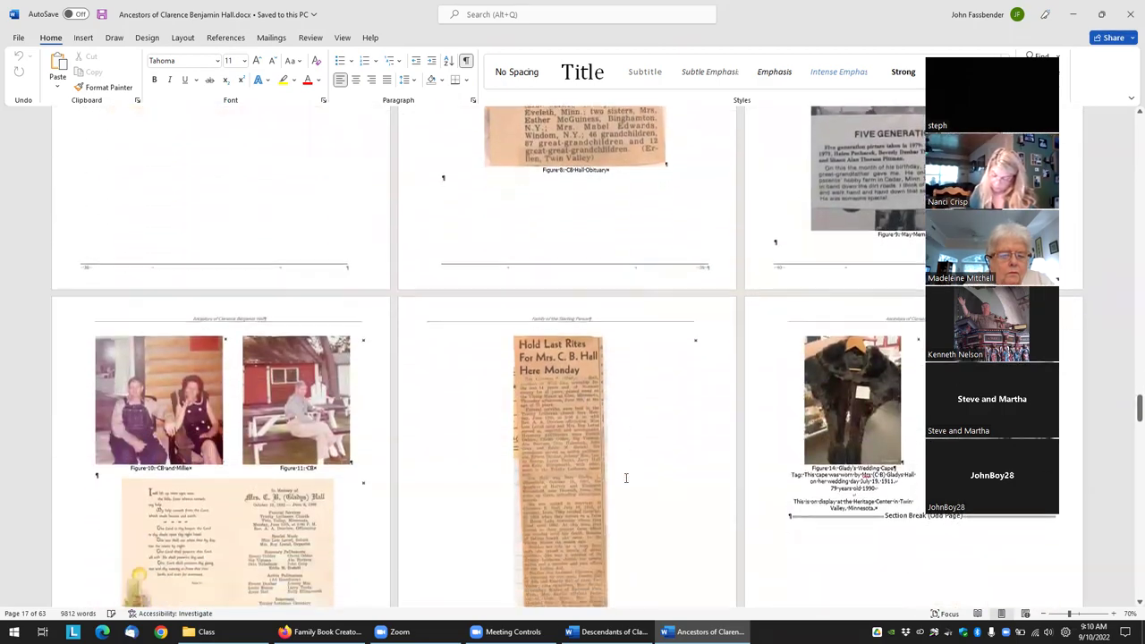
scroll(626, 478, down, 8)
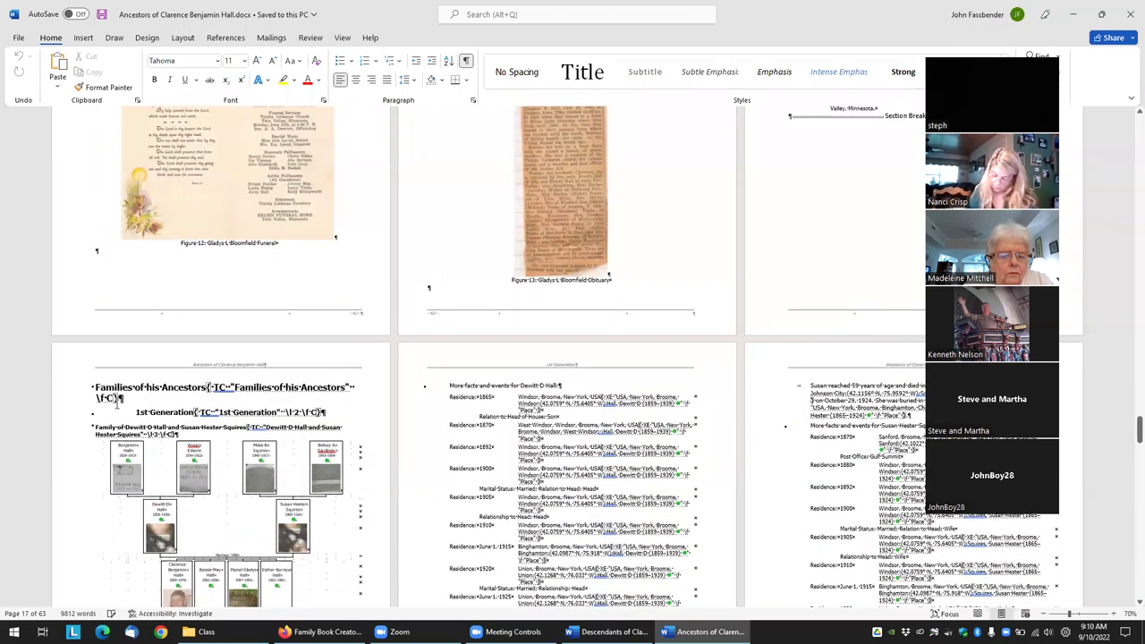
Step: Delete everything in the Ancestors document that comes before the "Families of his Ancestors" heading
click(91, 388)
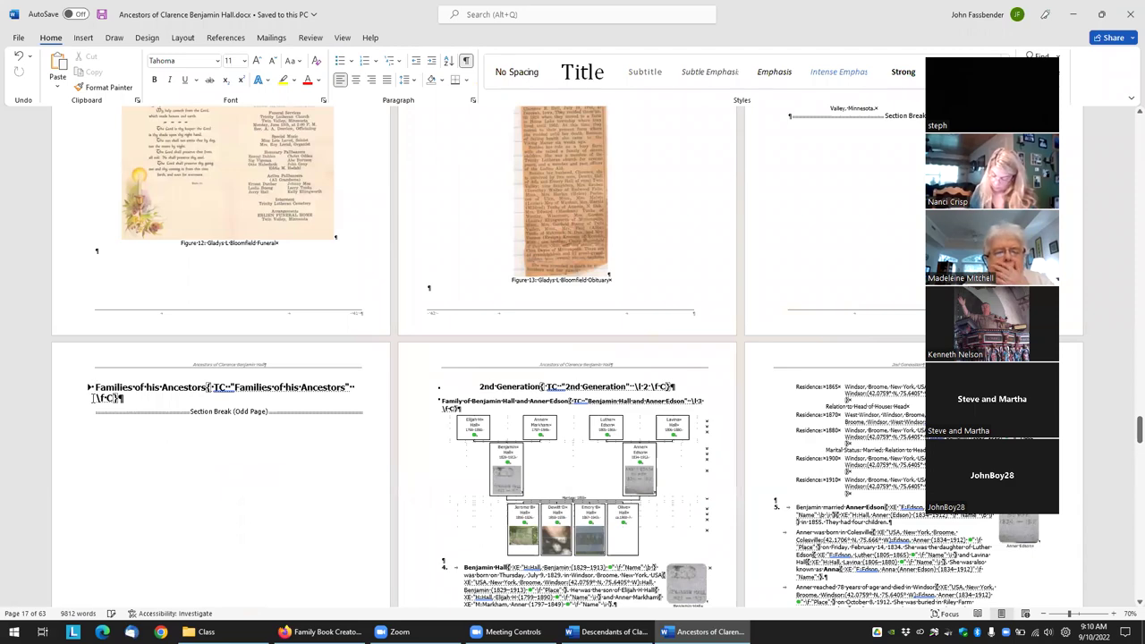
key(ctrl+Home)
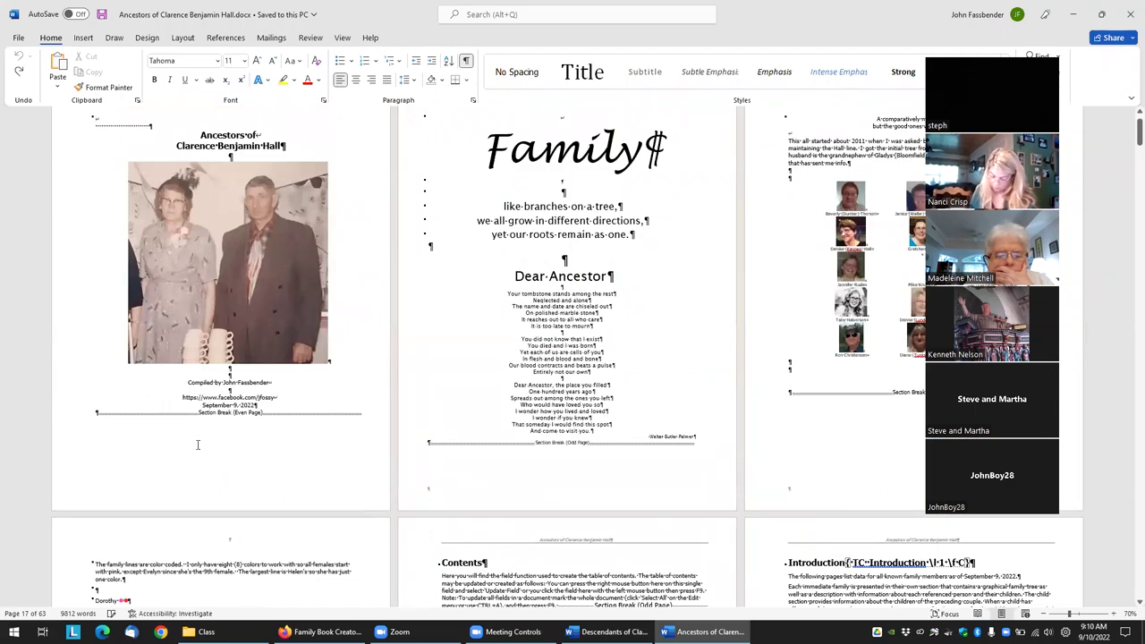
scroll(198, 445, down, 6)
scroll(1128, 574, down, 20)
scroll(1127, 575, down, 20)
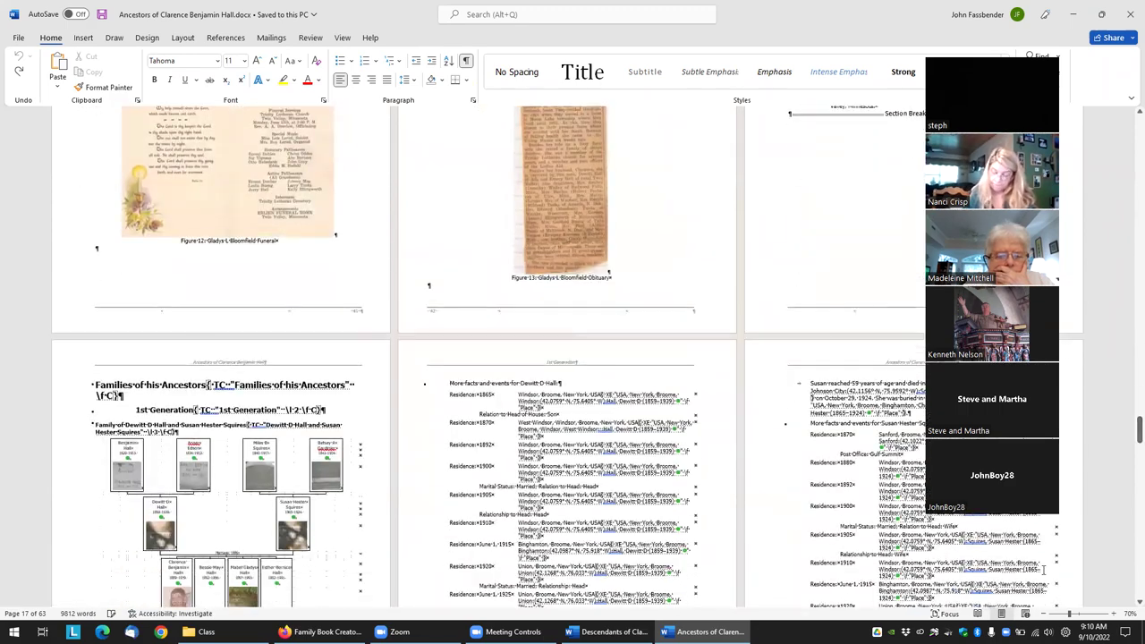
click(97, 385)
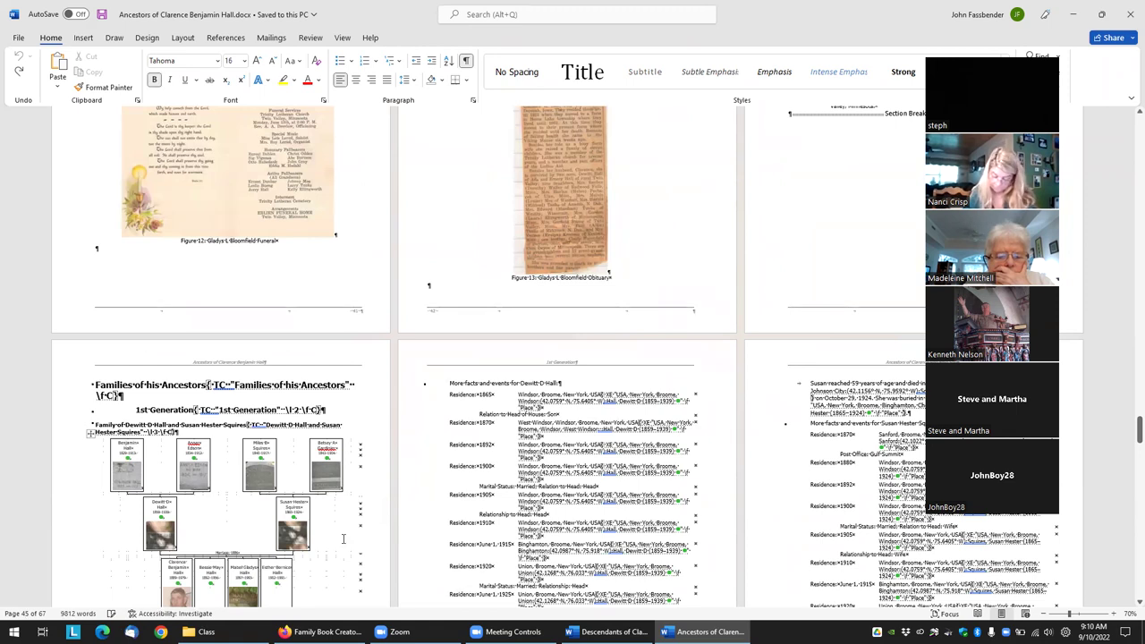
key(ctrl+shift+Home)
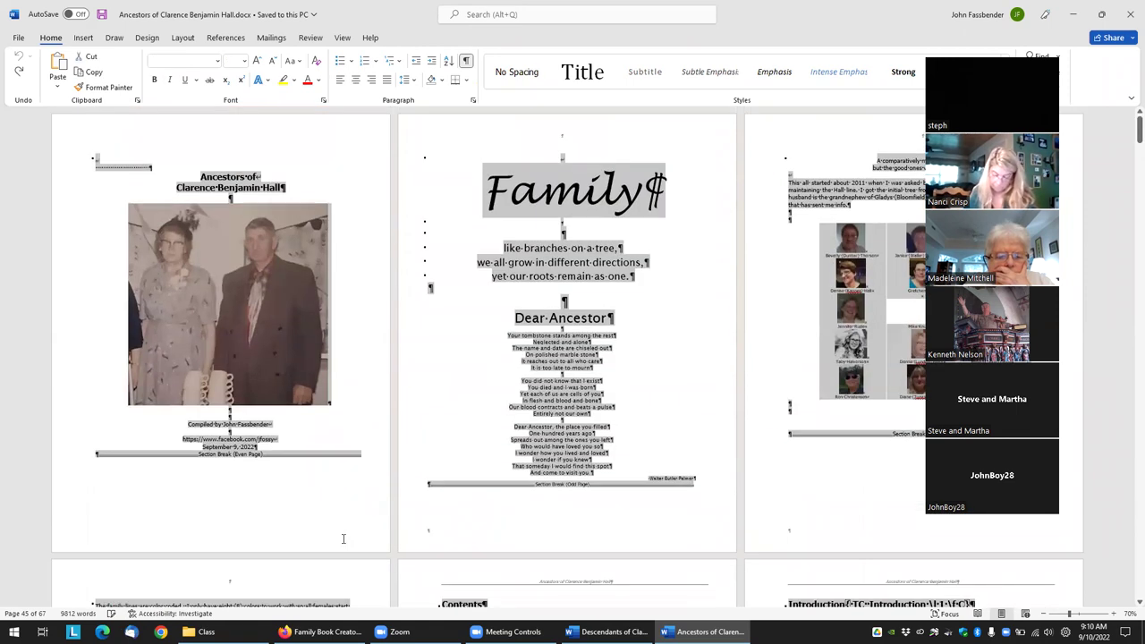
key(Delete)
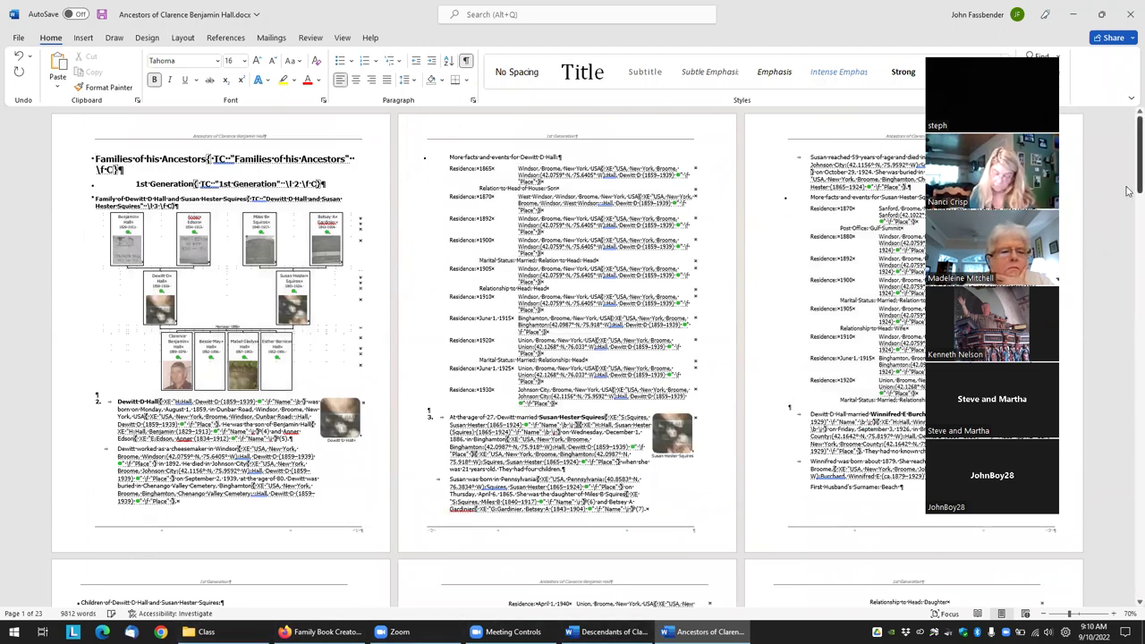
Step: Delete the "Index of Places" and "Index of Individuals" sections at the end of the Ancestors document
scroll(1124, 403, down, 15)
scroll(1108, 590, down, 4)
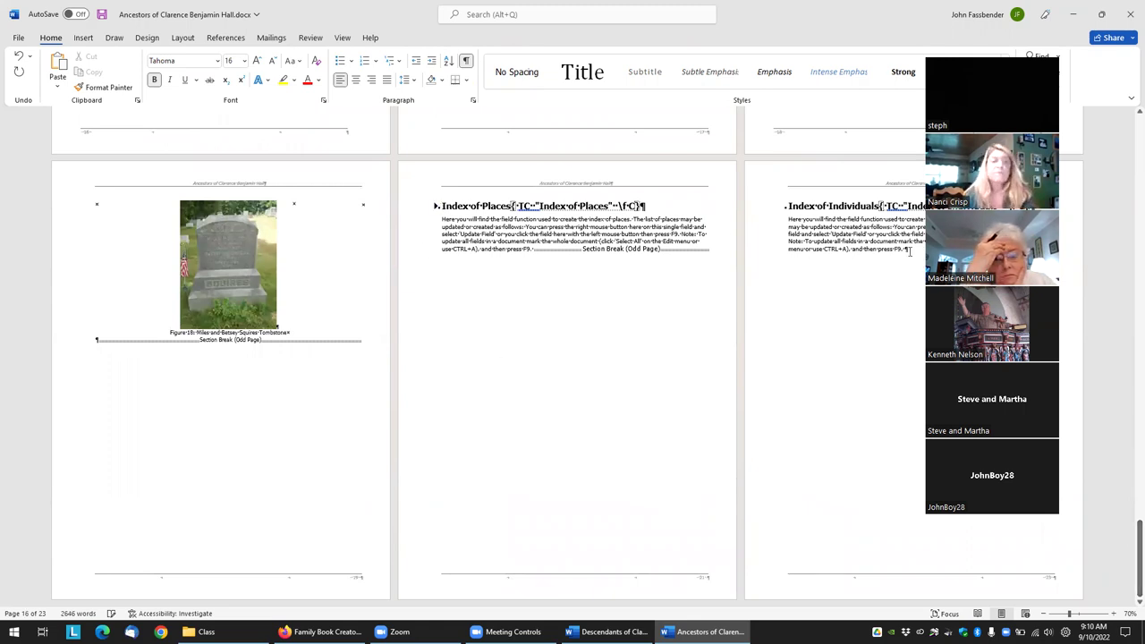
click(421, 207)
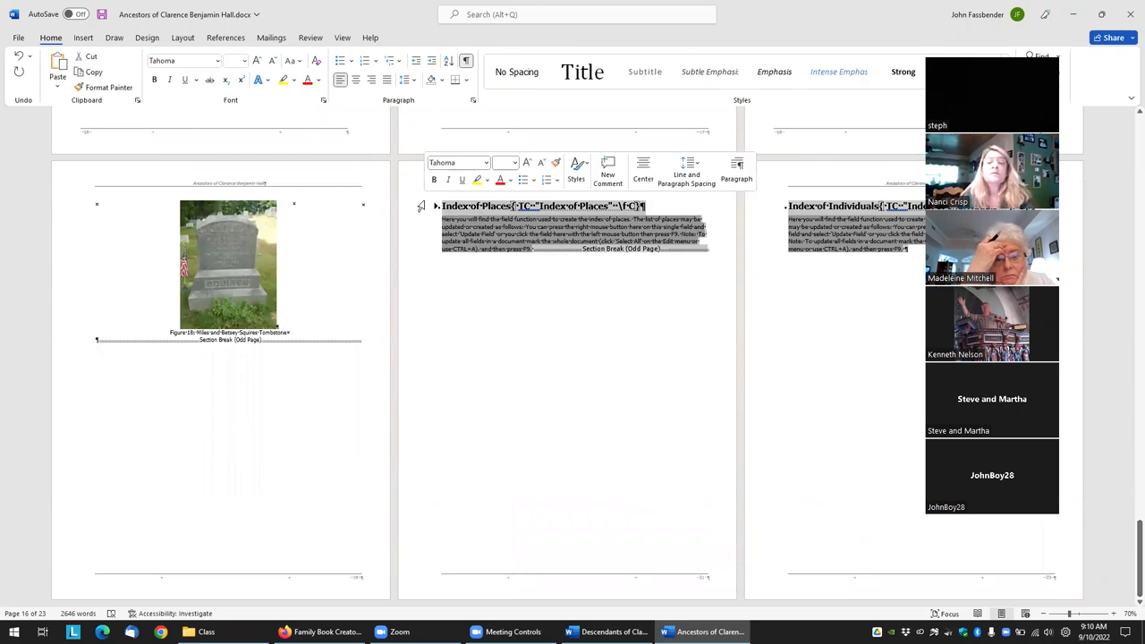
key(Delete)
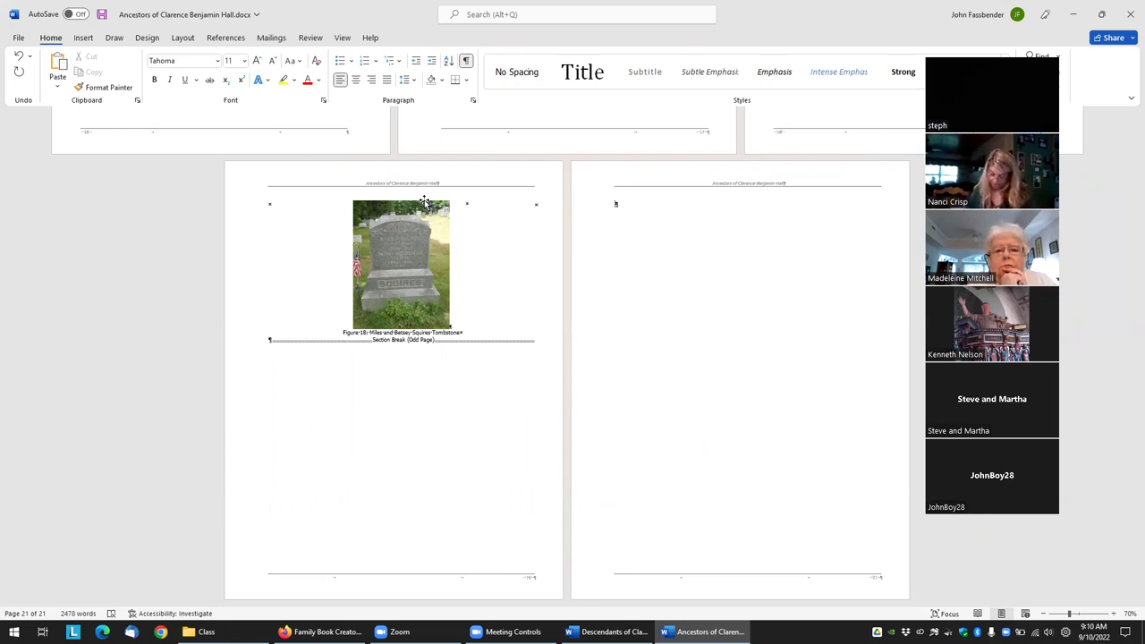
Step: Check the remaining ancestor family pages and copy the entire content of the trimmed Ancestors document
scroll(253, 225, up, 5)
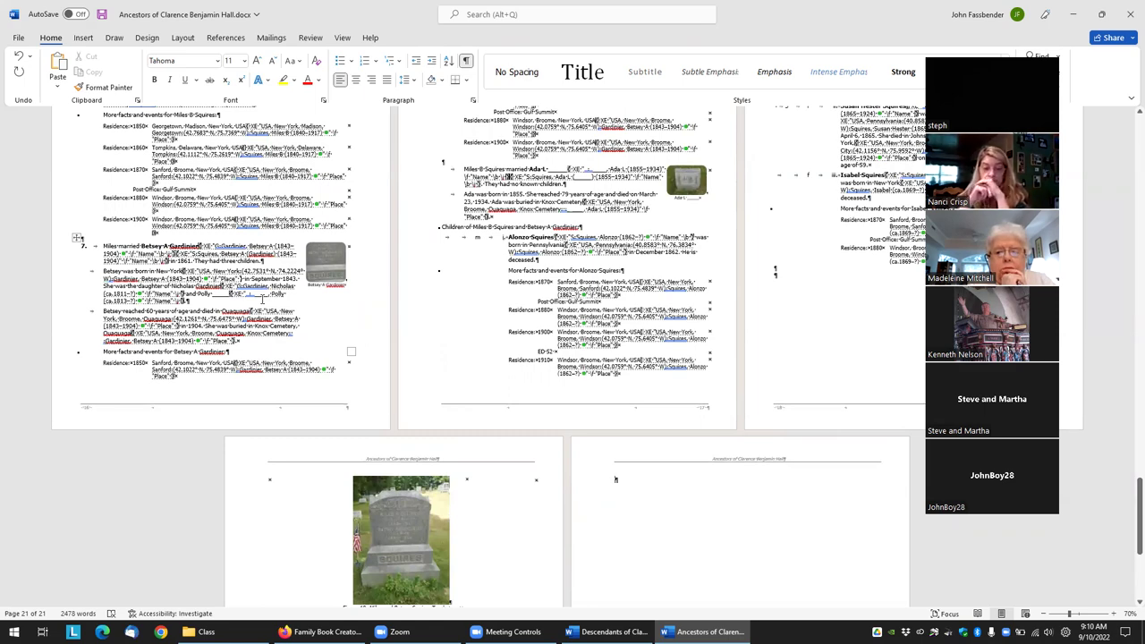
scroll(333, 272, up, 15)
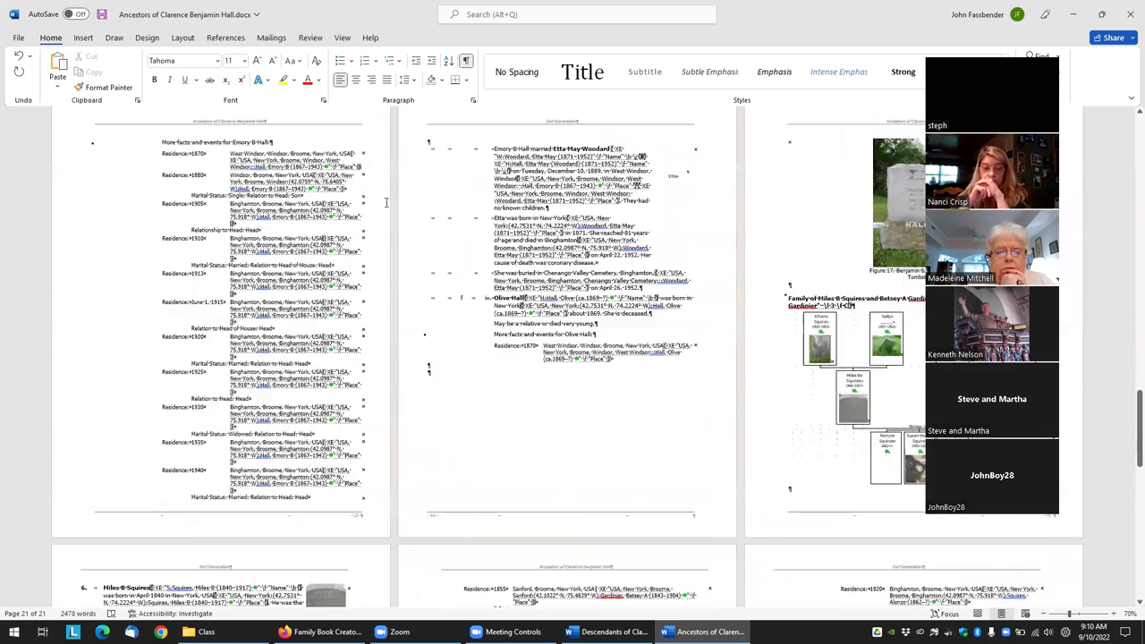
scroll(364, 163, up, 3)
key(ctrl+a)
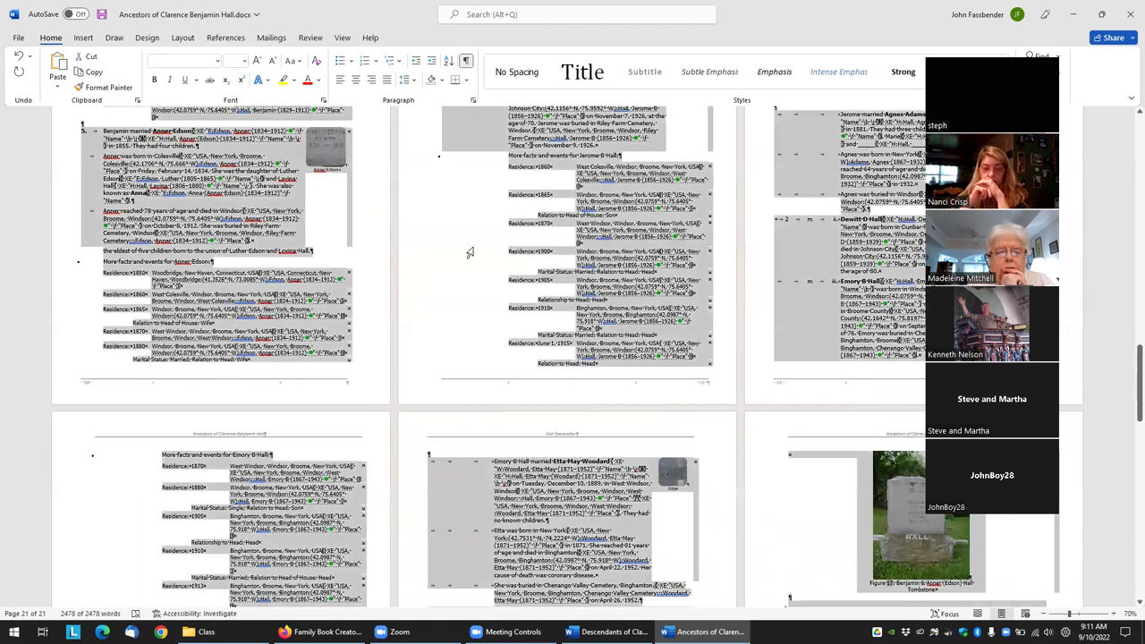
Step: Switch to the couple's Descendants document and paste the copied ancestor families directly before the "Families of his Descendants" heading
key(alt+Tab)
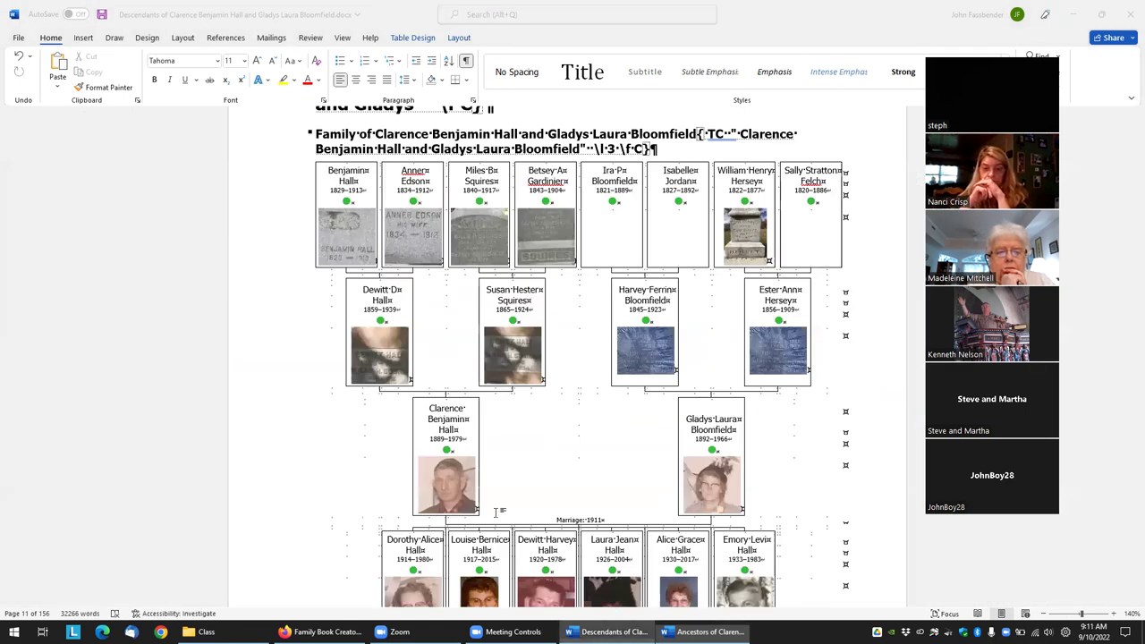
scroll(401, 226, up, 5)
scroll(402, 226, up, 1)
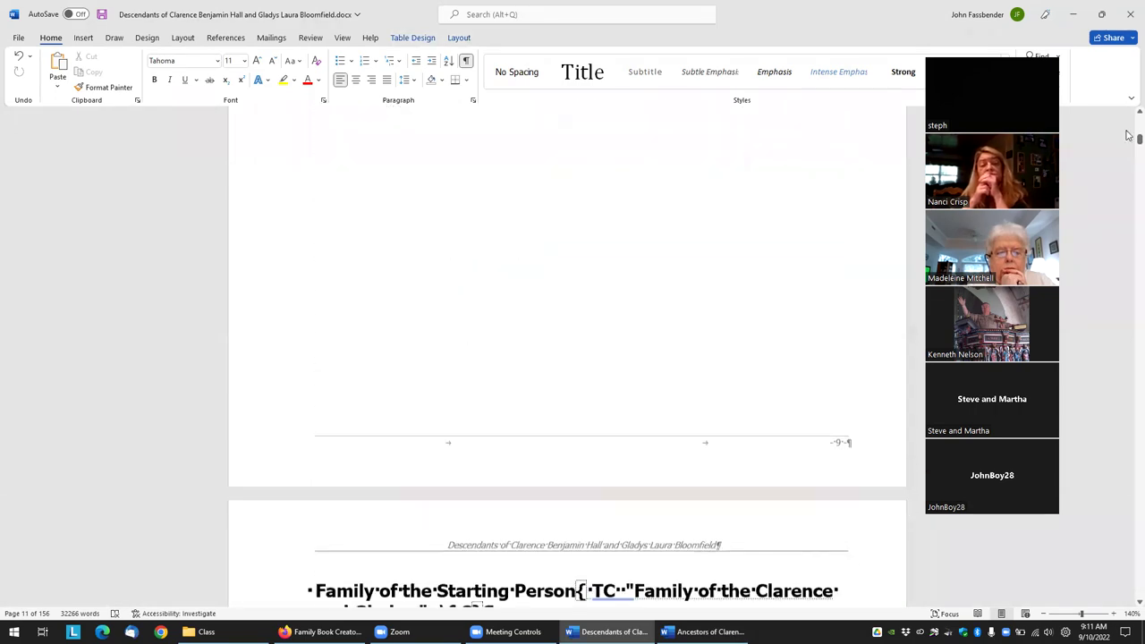
scroll(1129, 134, down, 20)
scroll(1128, 364, down, 15)
scroll(286, 345, down, 3)
scroll(251, 284, up, 15)
scroll(215, 227, up, 20)
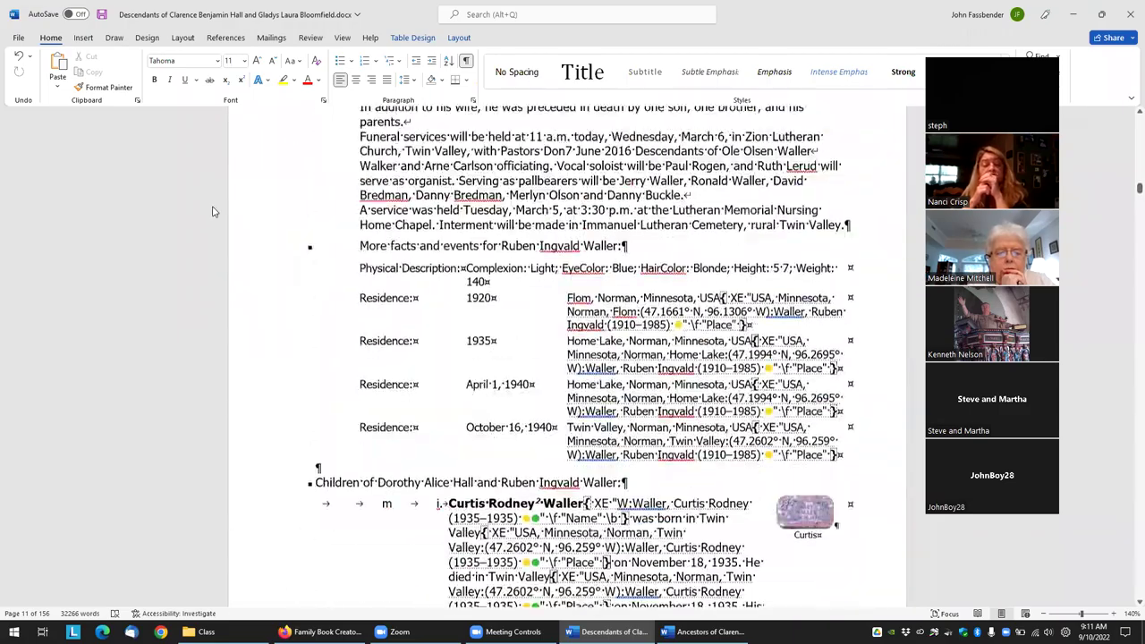
scroll(185, 167, up, 20)
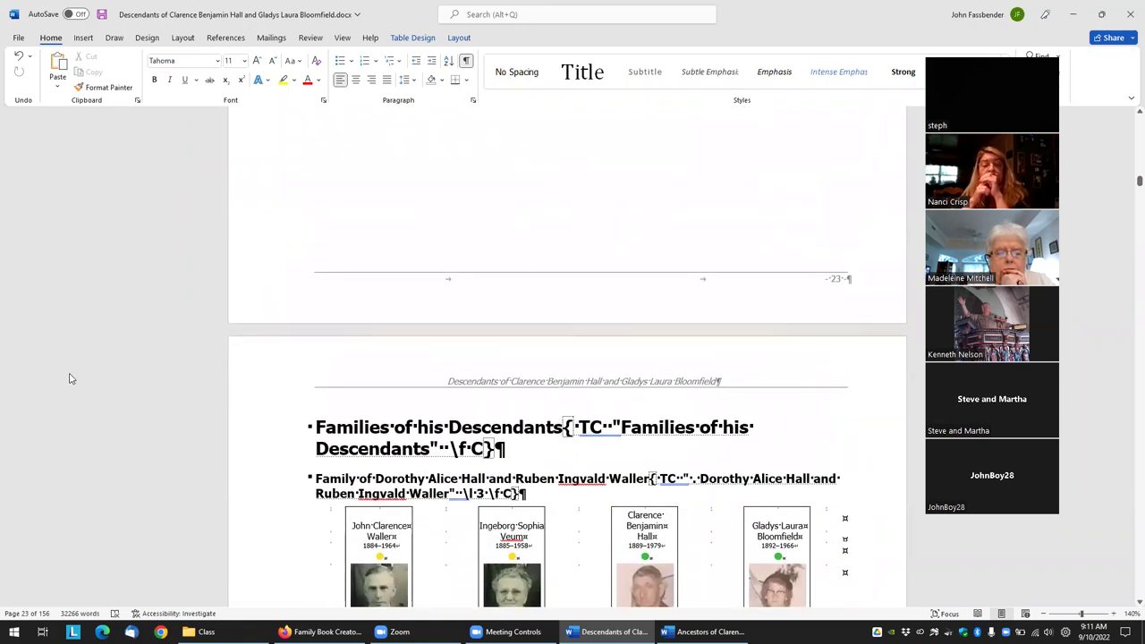
click(314, 427)
key(ctrl+v)
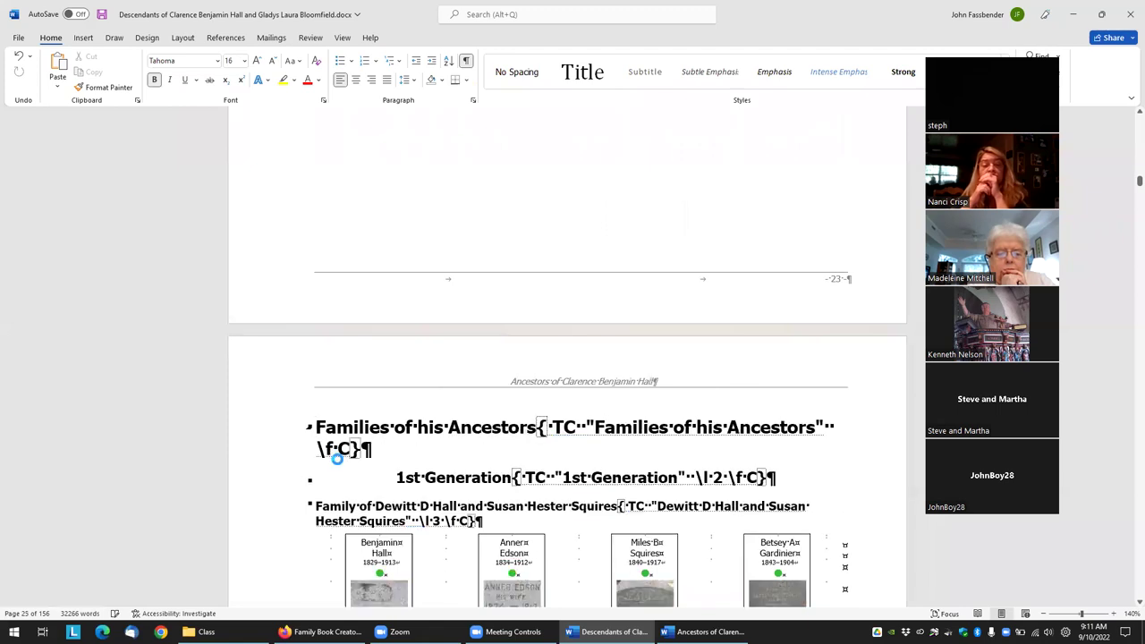
Step: Replace "his" with the husband's first name in possessive form in the visible "Families of his Descendants" heading after the pasted section
scroll(626, 389, up, 10)
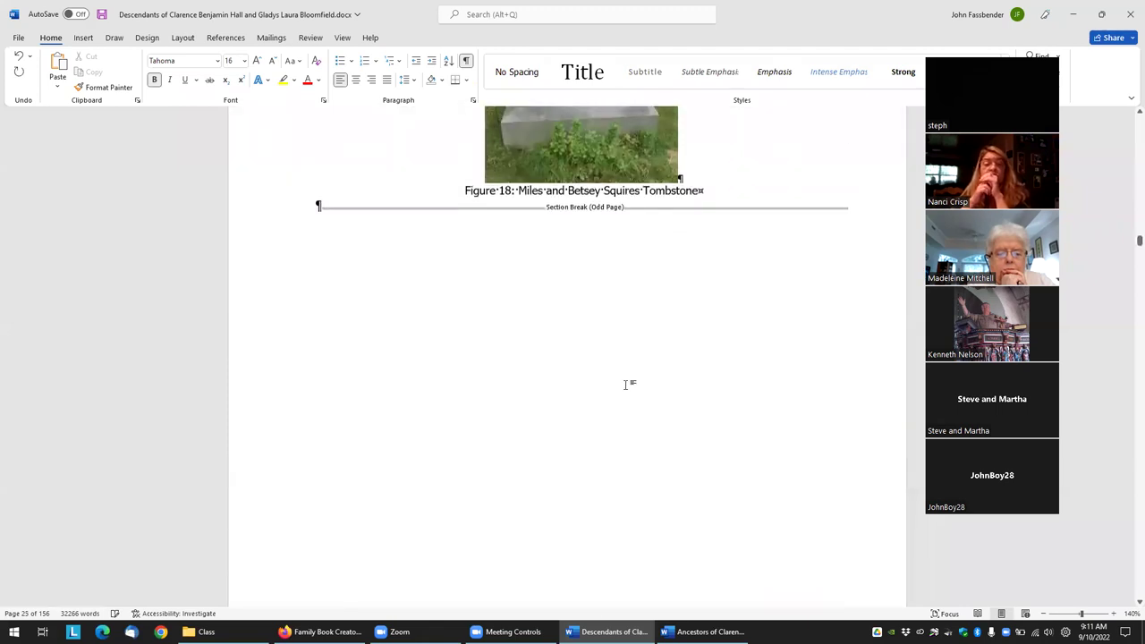
scroll(620, 376, down, 12)
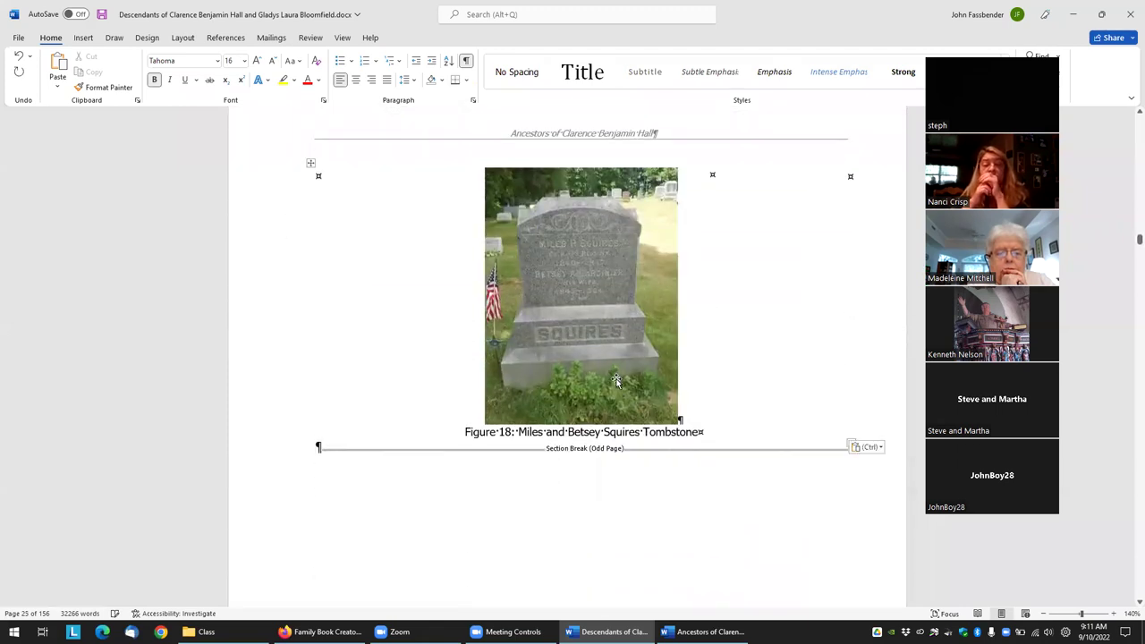
scroll(607, 394, down, 3)
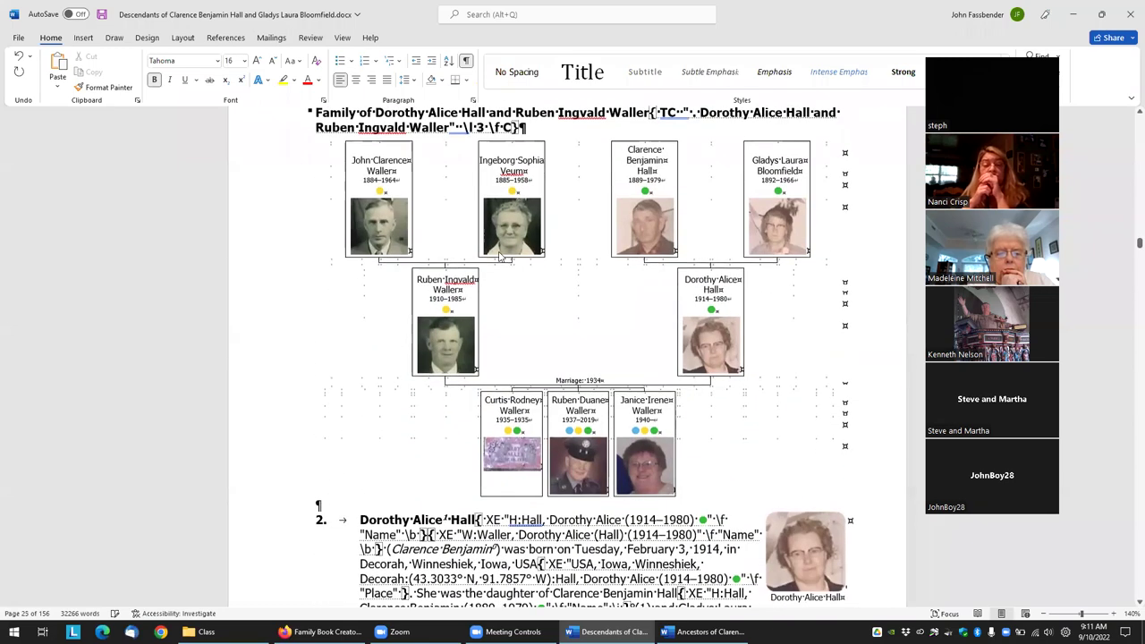
scroll(641, 296, up, 2)
scroll(641, 296, up, 1)
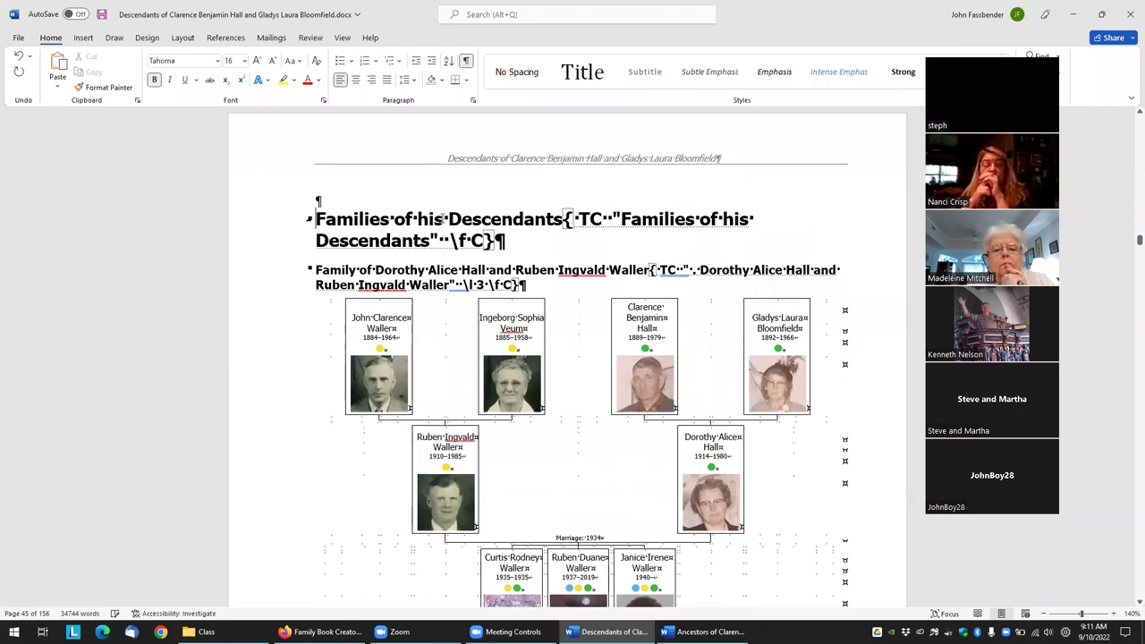
click(443, 218)
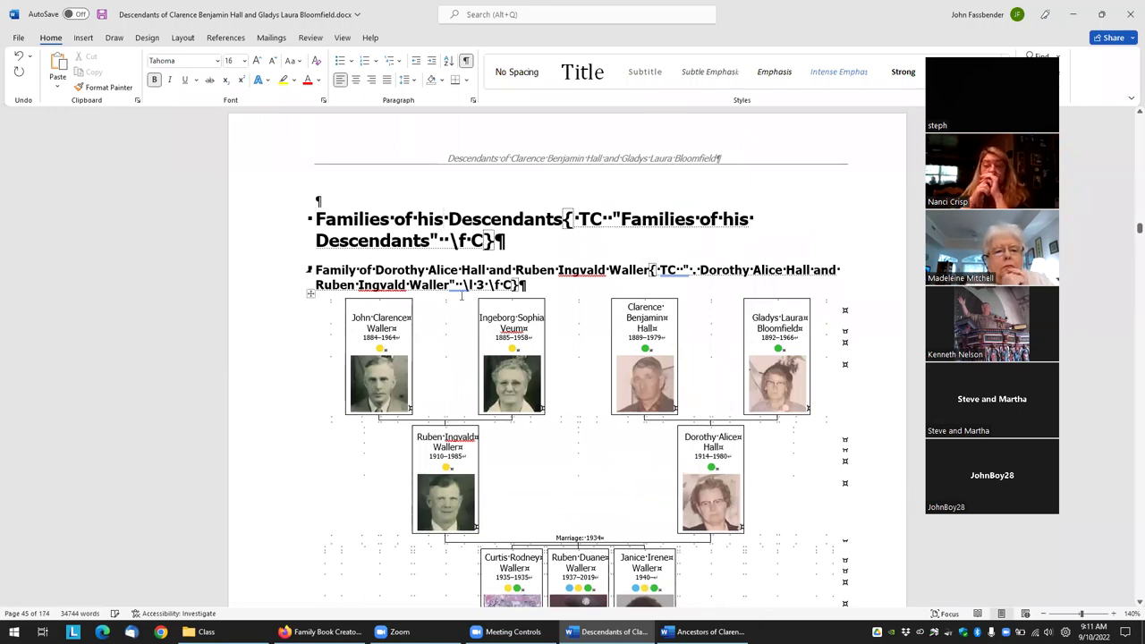
key(BackSpace)
key(BackSpace)
key(BackSpace)
text(Claren)
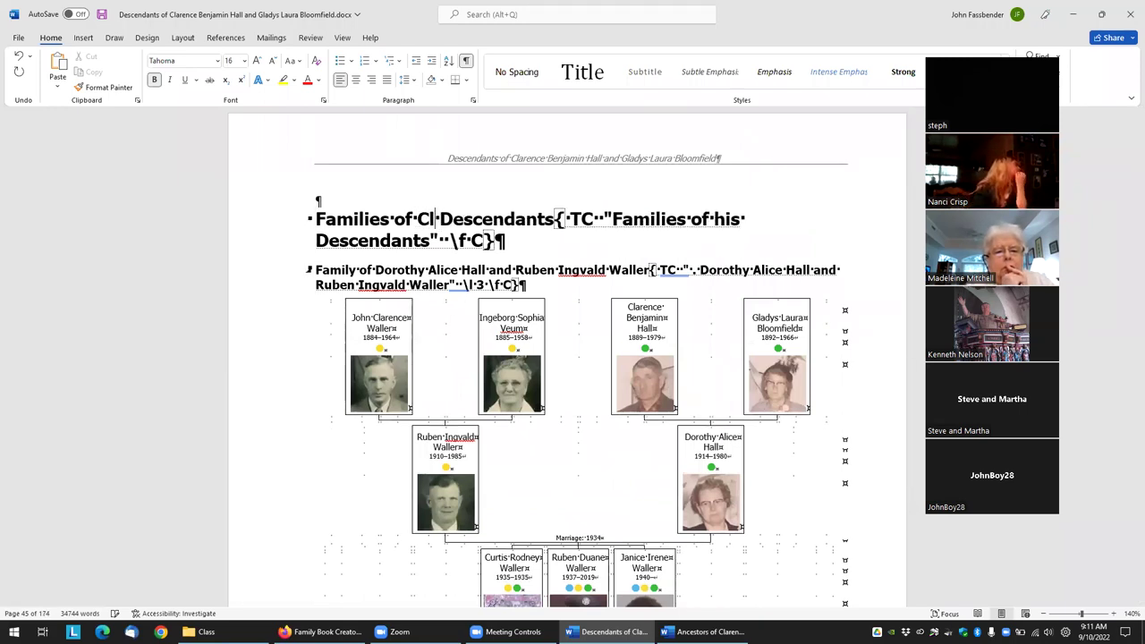
text(ce's)
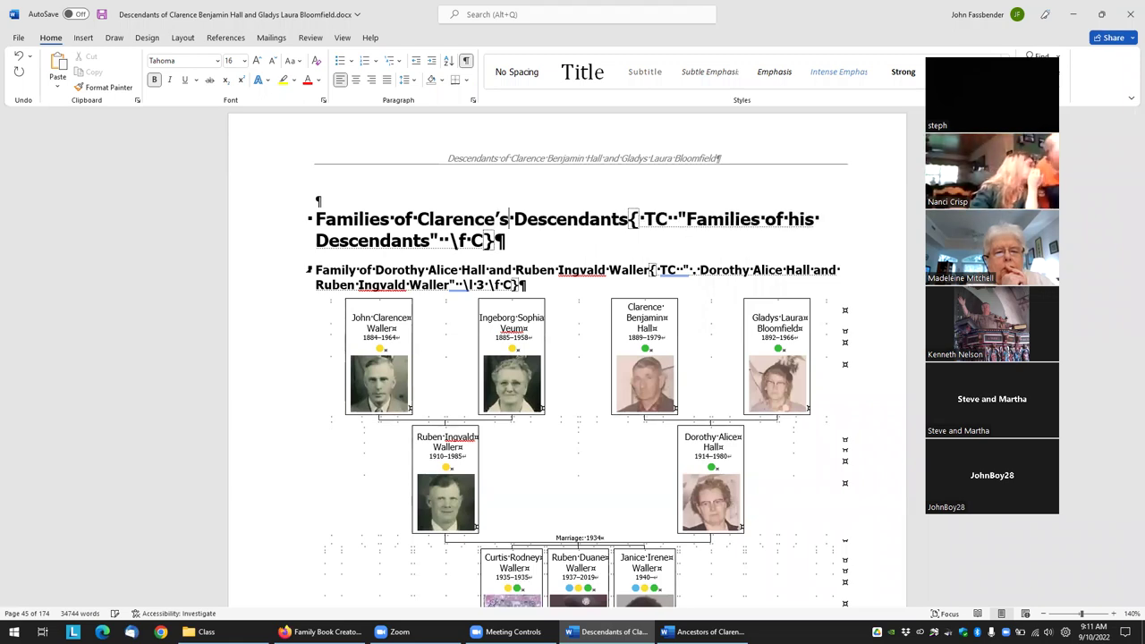
Step: Replace "his" with the husband's first name in possessive form inside the TC field of the descendants heading
click(687, 220)
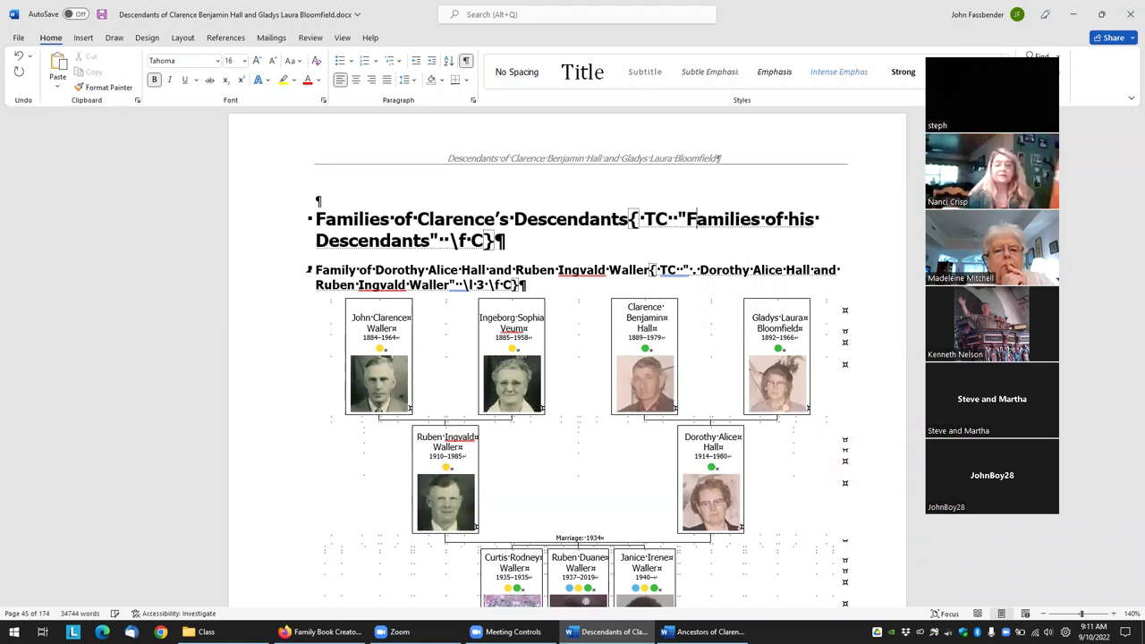
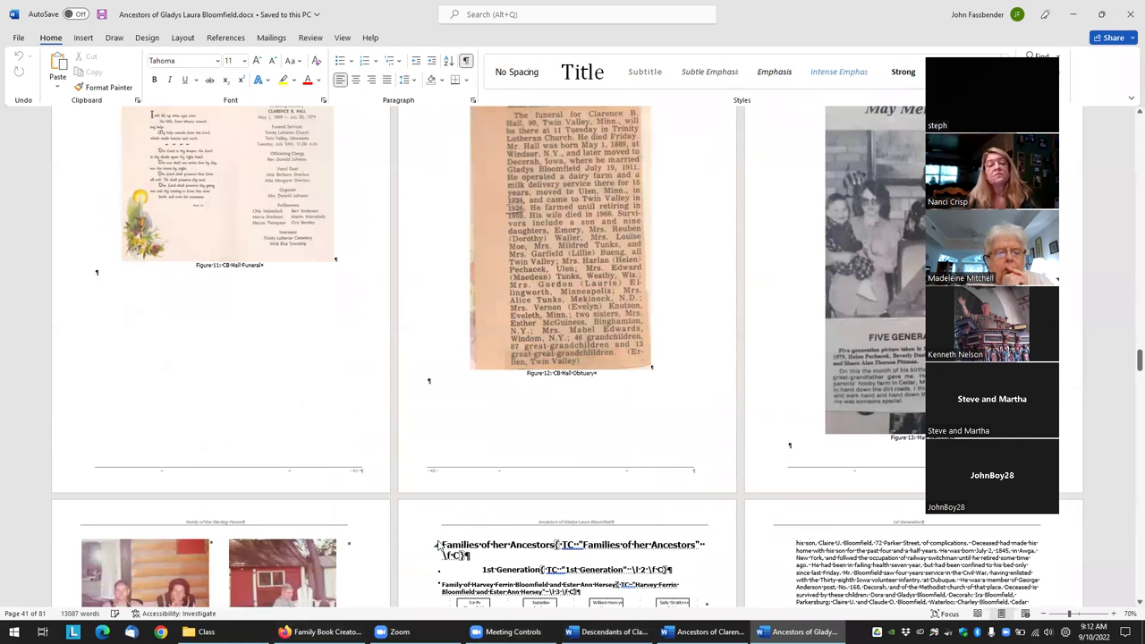
Step: In the wife's Ancestors document, delete everything before the "Families of her Ancestors" heading and the index sections at the end, including "Index of Individuals"
click(442, 546)
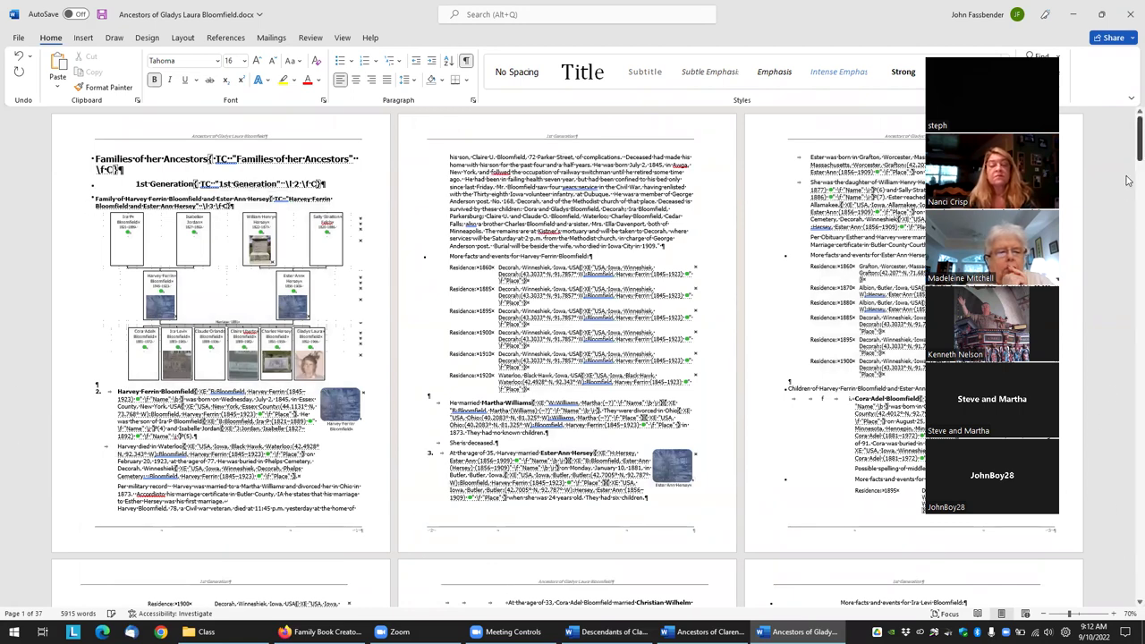
drag(1139, 134, 1138, 568)
scroll(726, 352, up, 10)
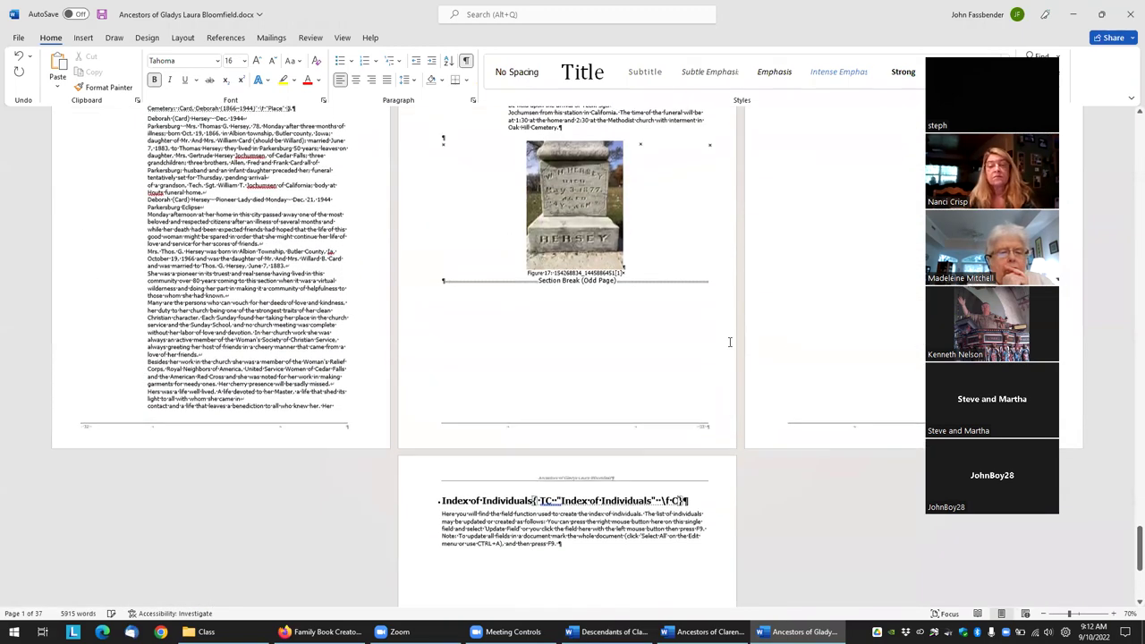
drag(791, 126, 690, 593)
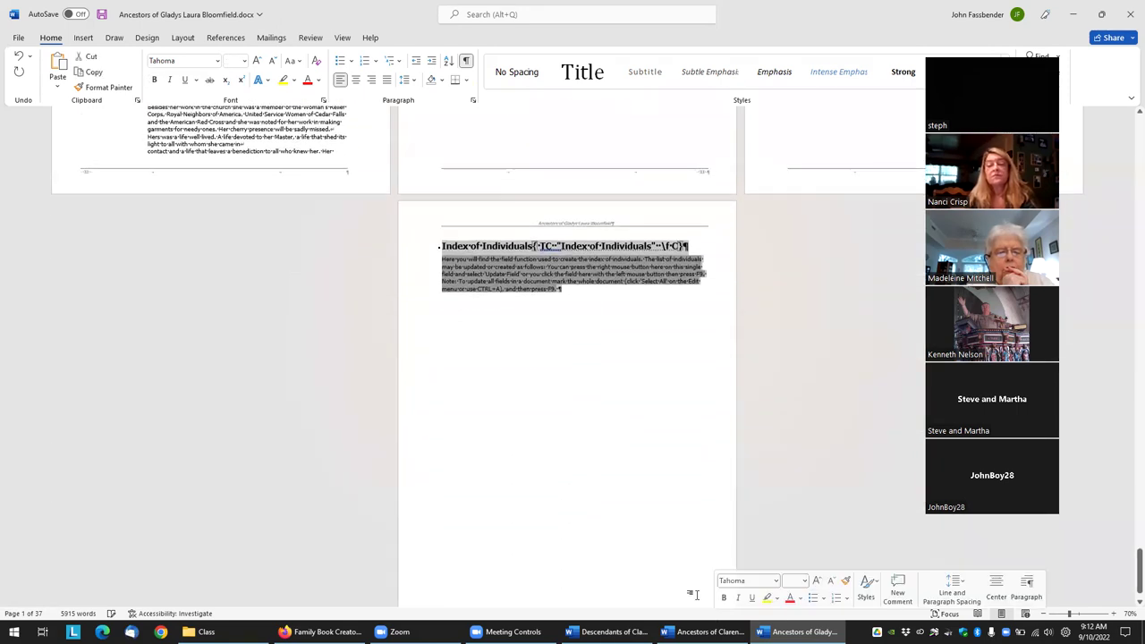
key(Delete)
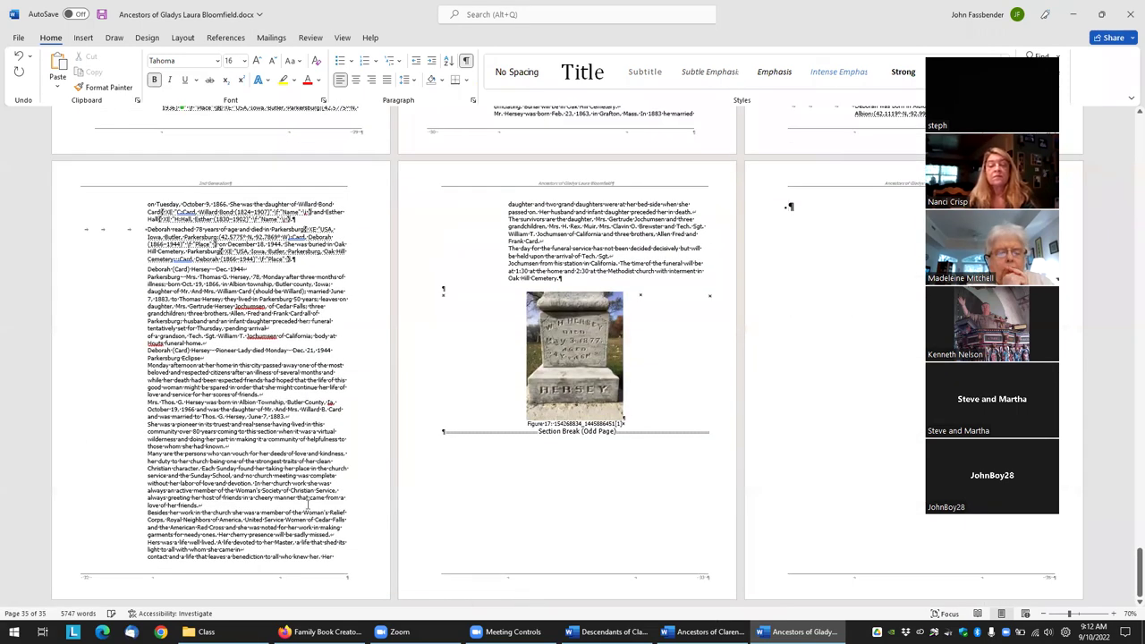
Step: Try to copy the entire trimmed document and paste it into the couple's Descendants document directly before the descendants heading
key(ctrl+a)
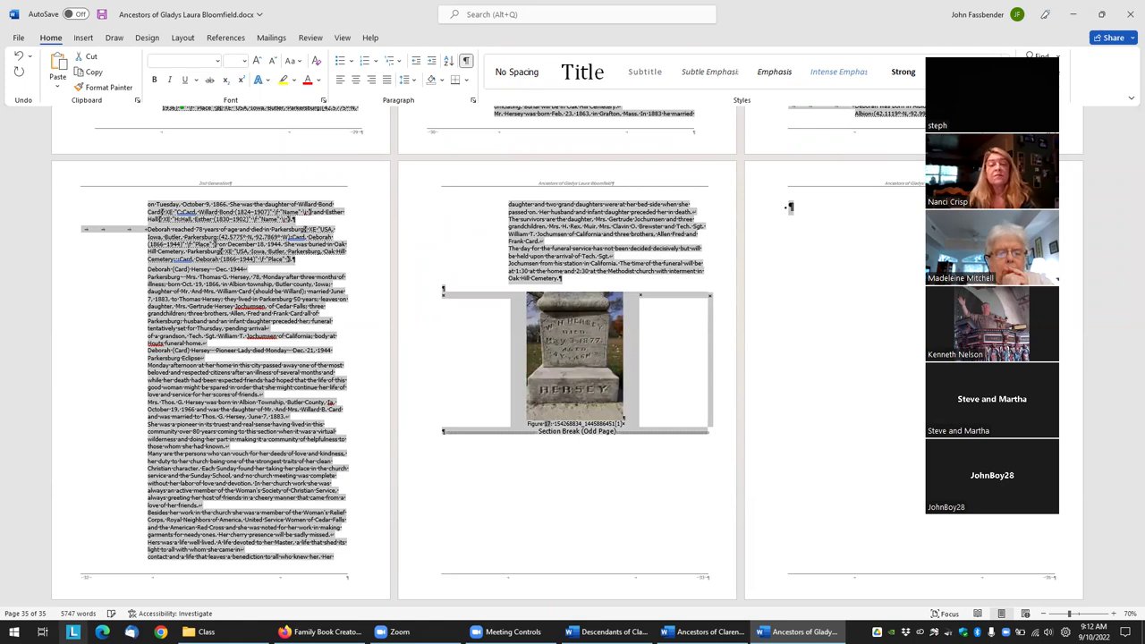
click(609, 632)
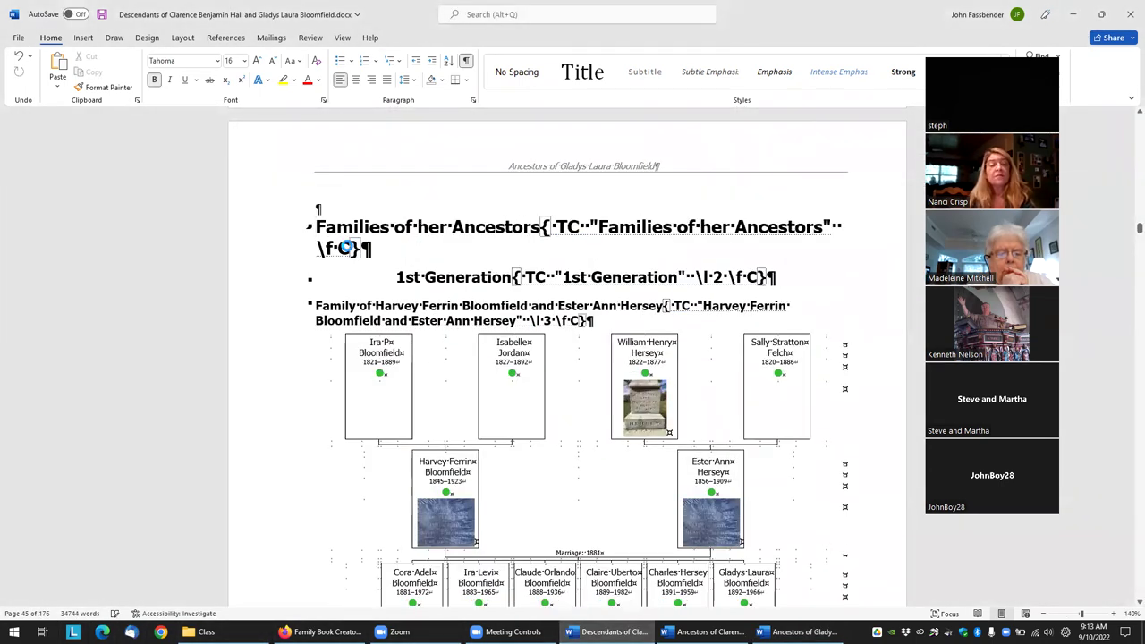
scroll(379, 238, up, 3)
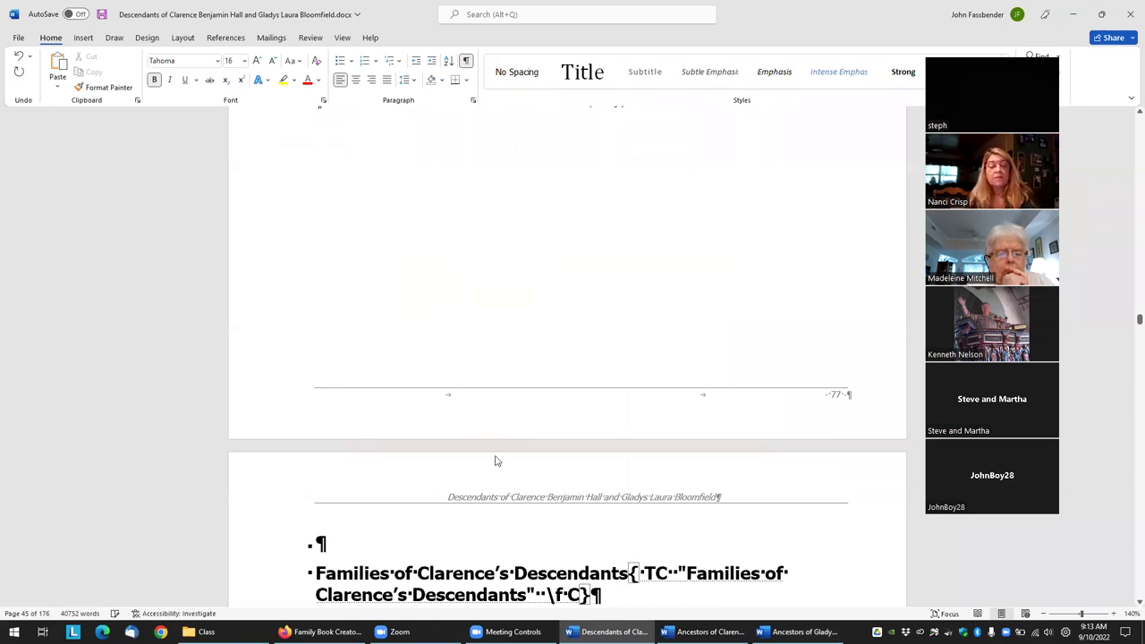
scroll(501, 511, up, 10)
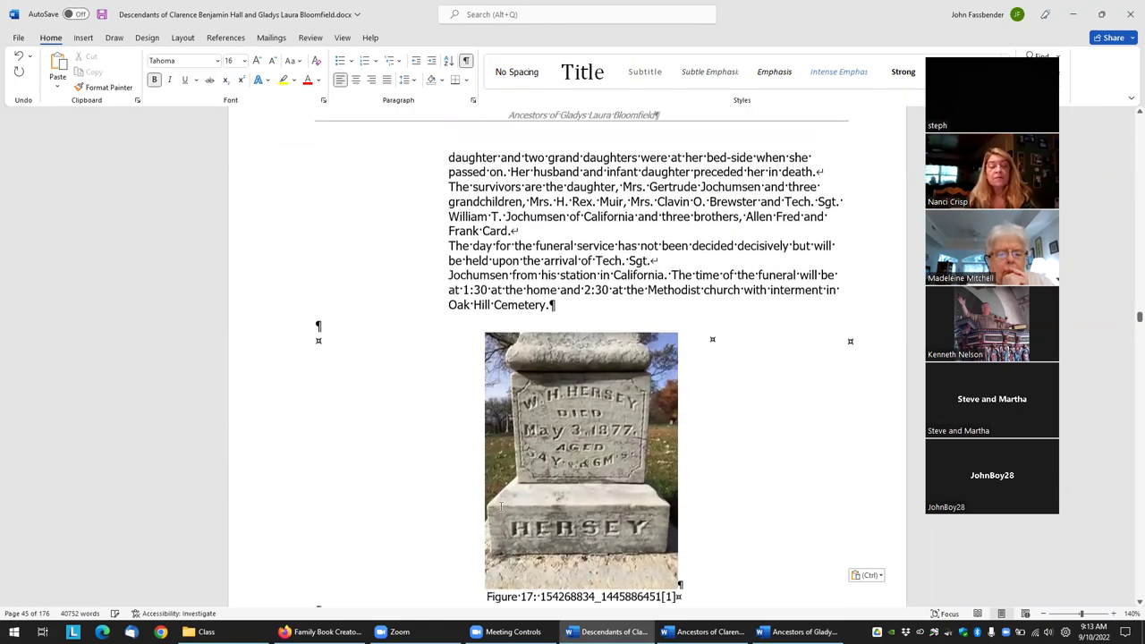
scroll(501, 511, down, 4)
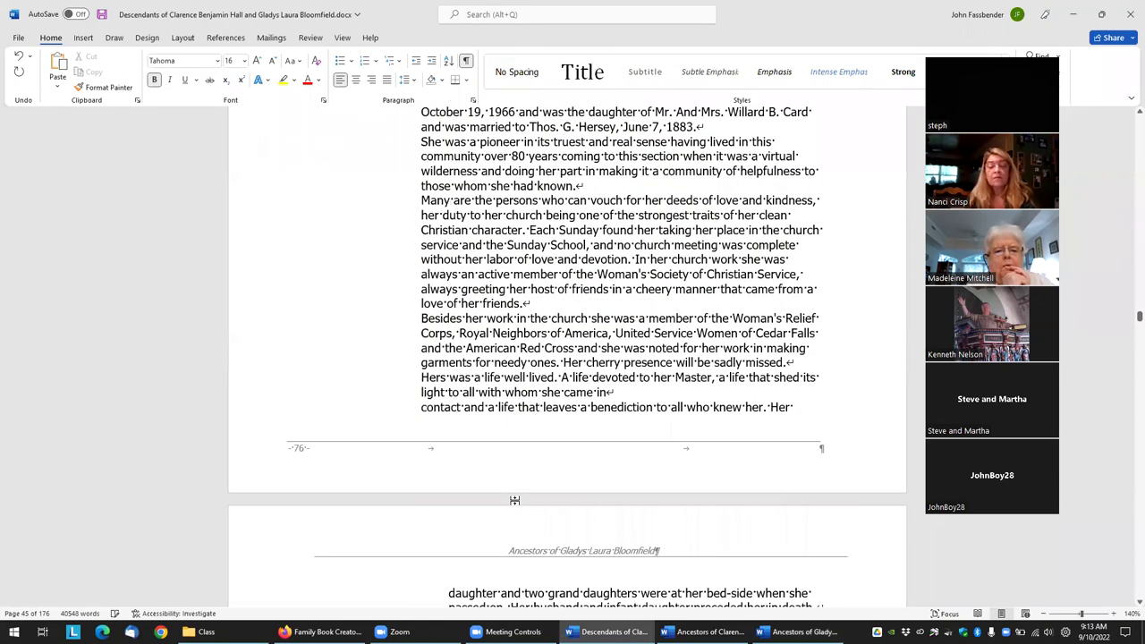
double_click(515, 500)
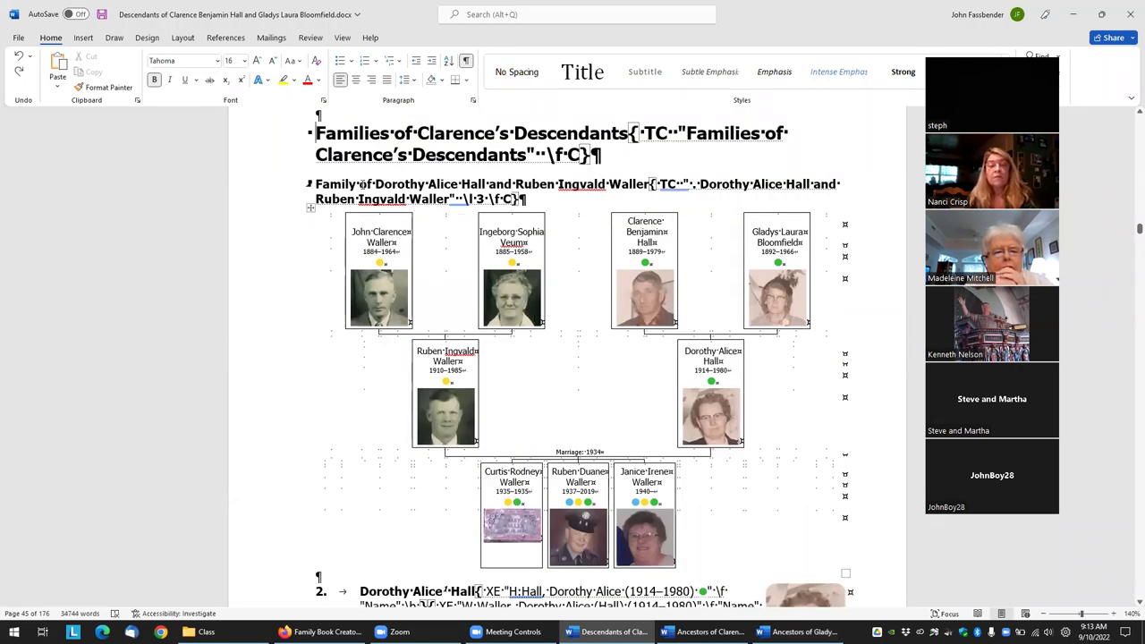
Step: Replace the husband's name with "their" in the visible descendants heading so it reads "Families of their Descendants"
scroll(567, 436, down, 3)
scroll(567, 436, down, 3)
scroll(548, 380, up, 6)
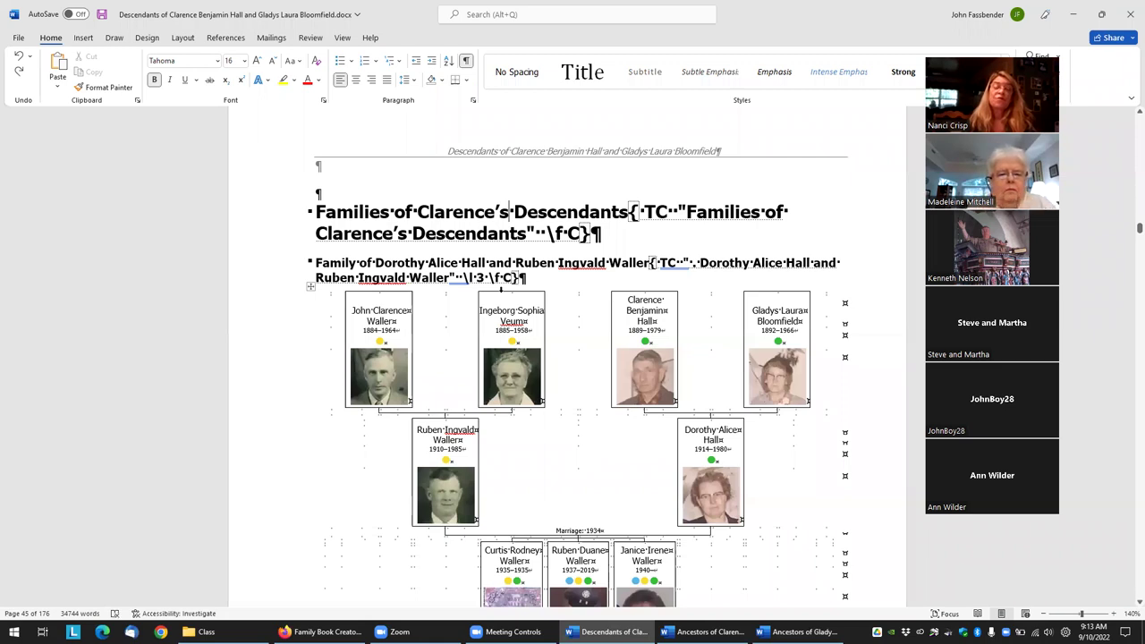
key(BackSpace)
key(BackSpace)
key(BackSpace)
key(BackSpace)
key(BackSpace)
key(BackSpace)
key(BackSpace)
key(BackSpace)
key(BackSpace)
key(BackSpace)
key(BackSpace)
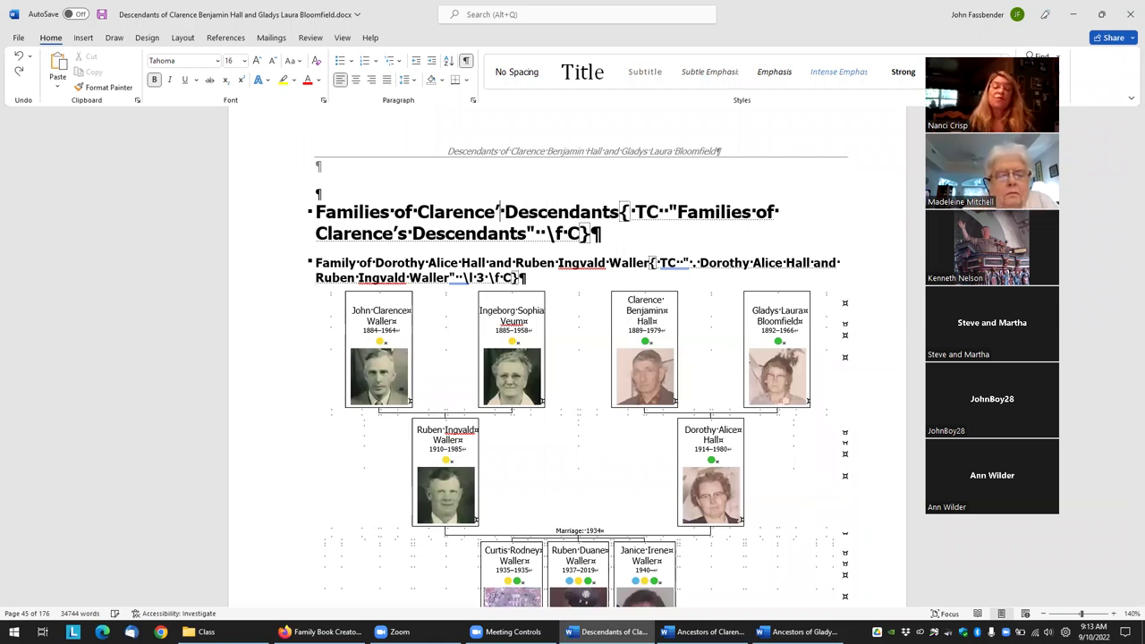
text(their)
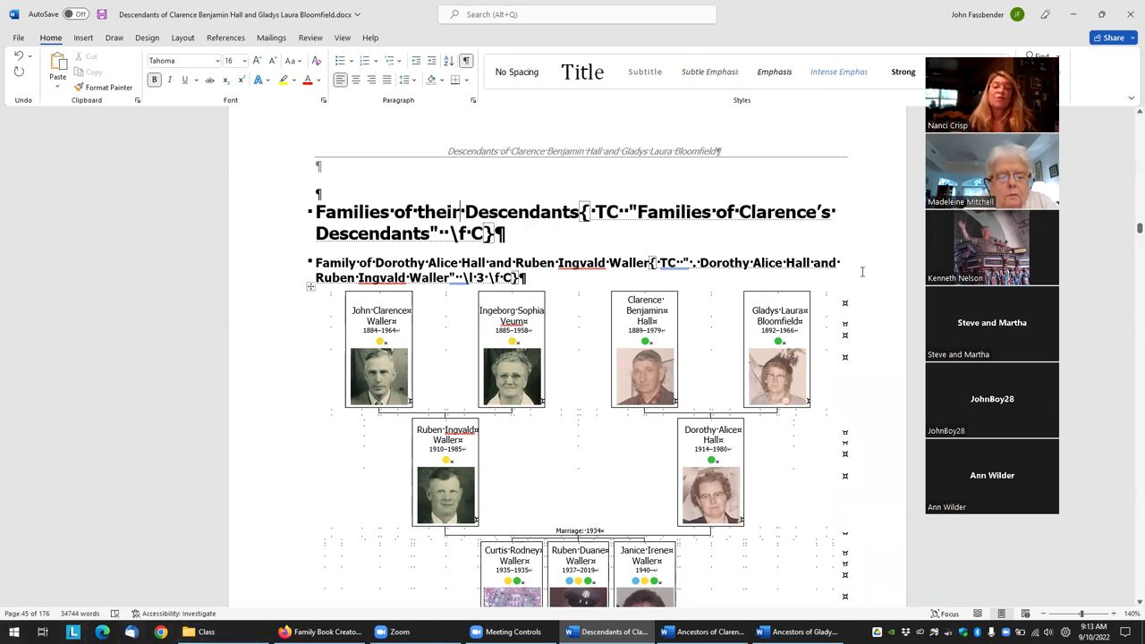
Step: Replace the husband's name with "their" in the heading's TC field so its entry reads "Families of their Descendants"
key(BackSpace)
key(BackSpace)
key(BackSpace)
key(BackSpace)
key(BackSpace)
key(BackSpace)
key(BackSpace)
key(BackSpace)
key(BackSpace)
key(BackSpace)
text(their)
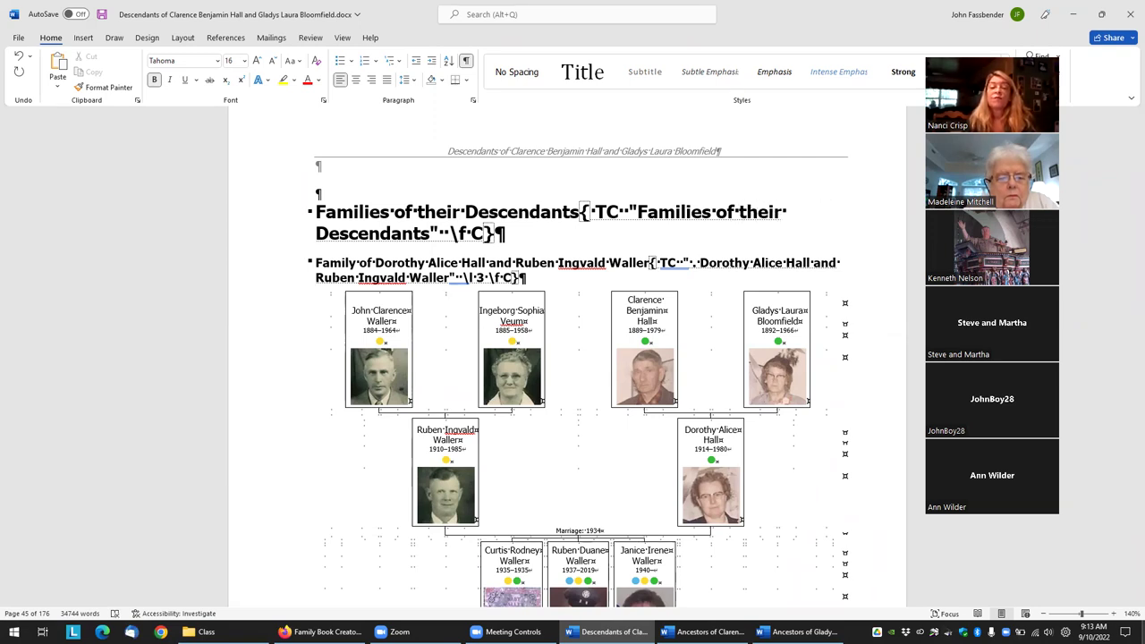
Step: Update all fields of the Descendants document, choosing to update the entire table of contents
scroll(628, 531, up, 15)
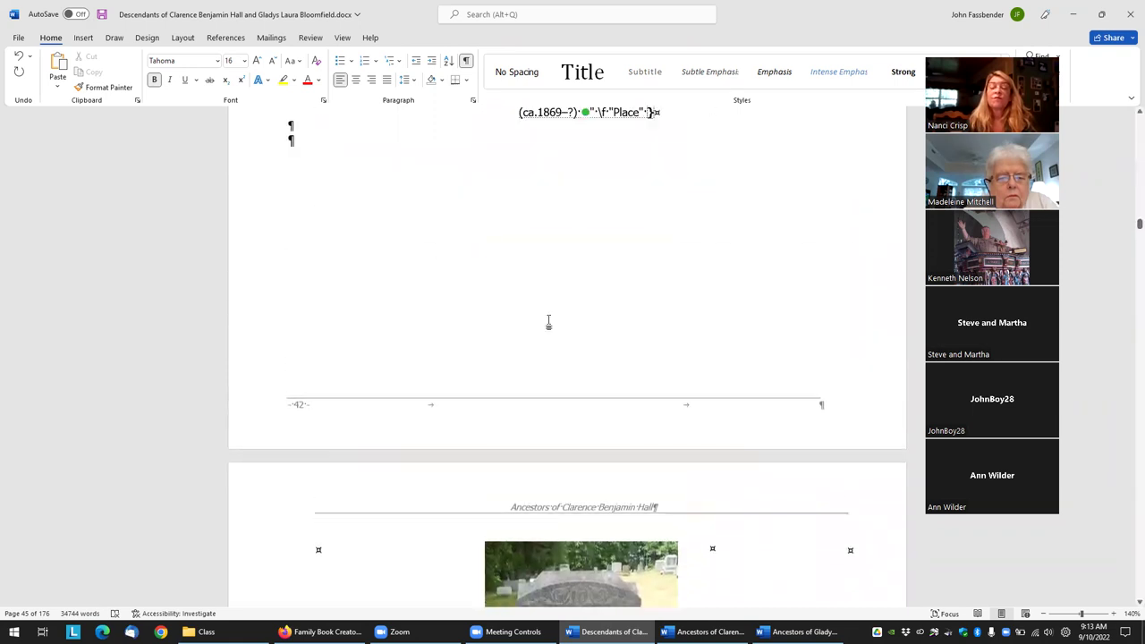
key(ctrl+a)
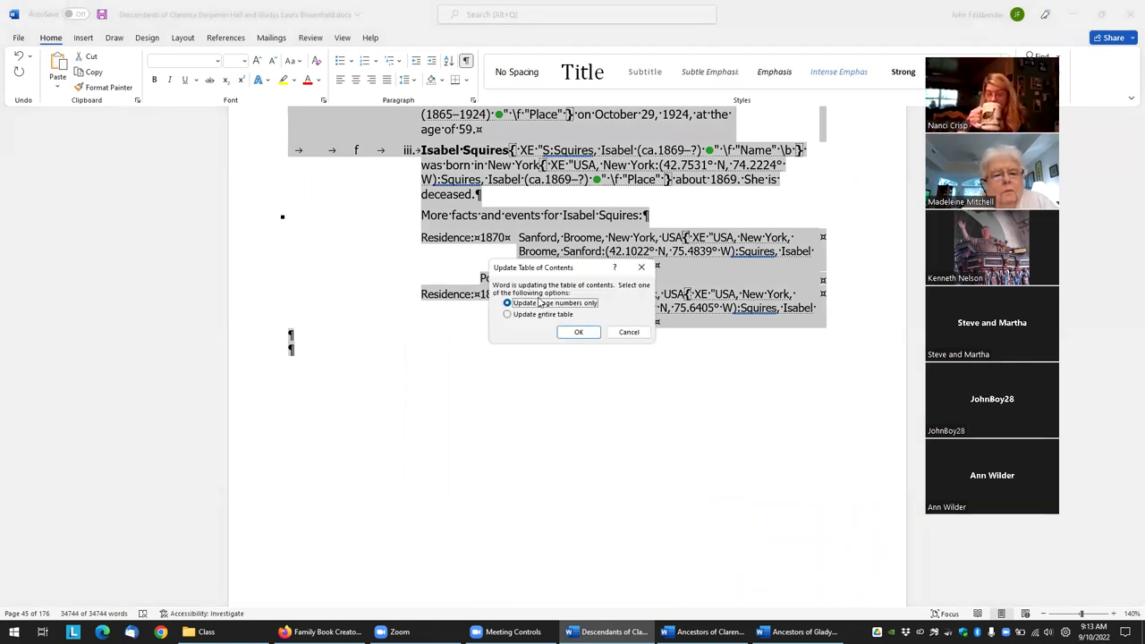
click(507, 314)
click(583, 333)
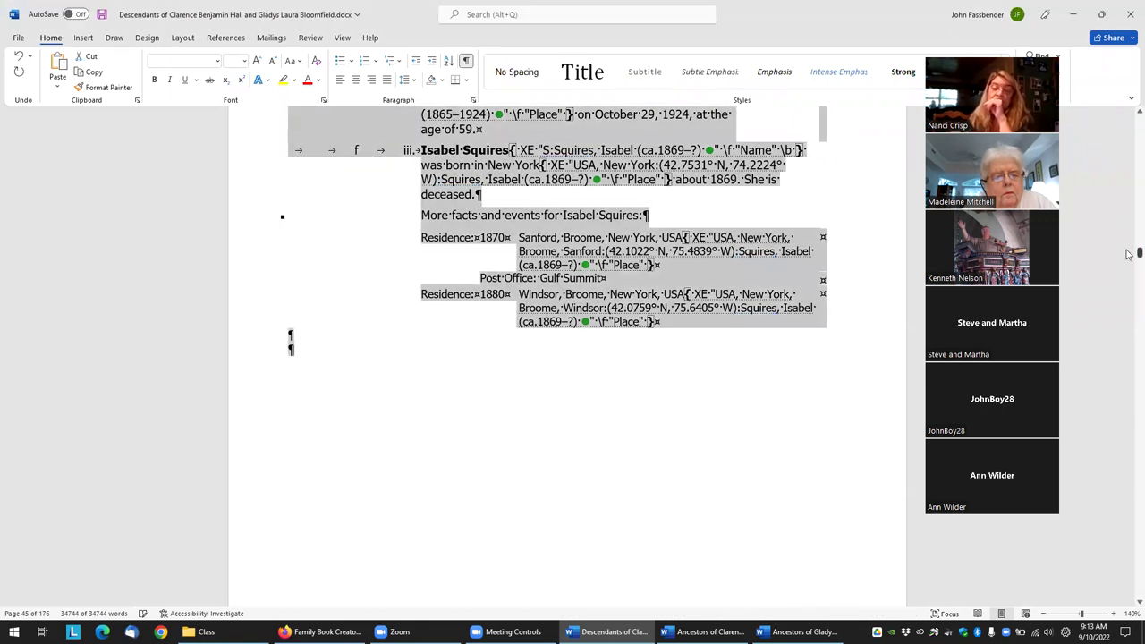
Step: Examine the updated Contents page for the "Families of his Ancestors" and "Families of their Descendants" entries
drag(1129, 254, 1127, 117)
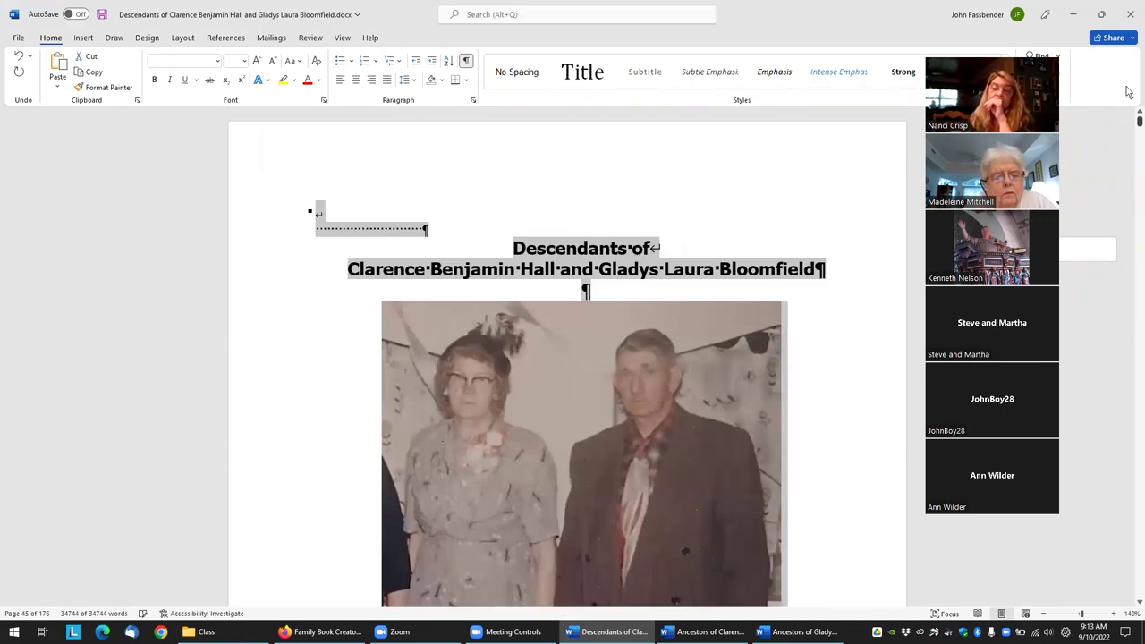
scroll(240, 395, down, 15)
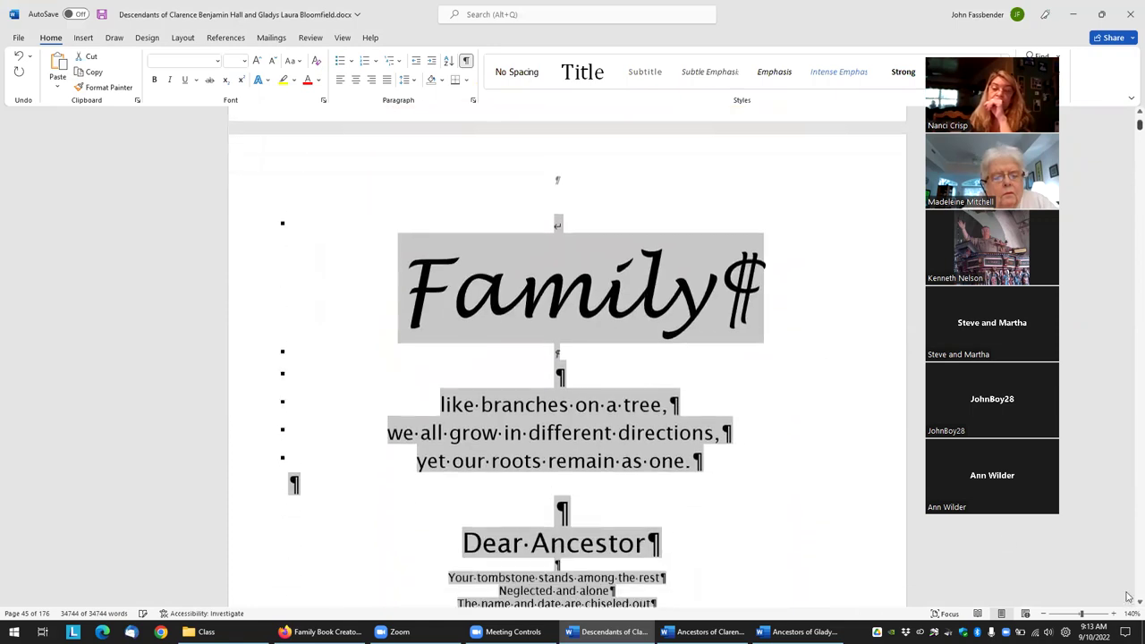
scroll(1127, 545, down, 20)
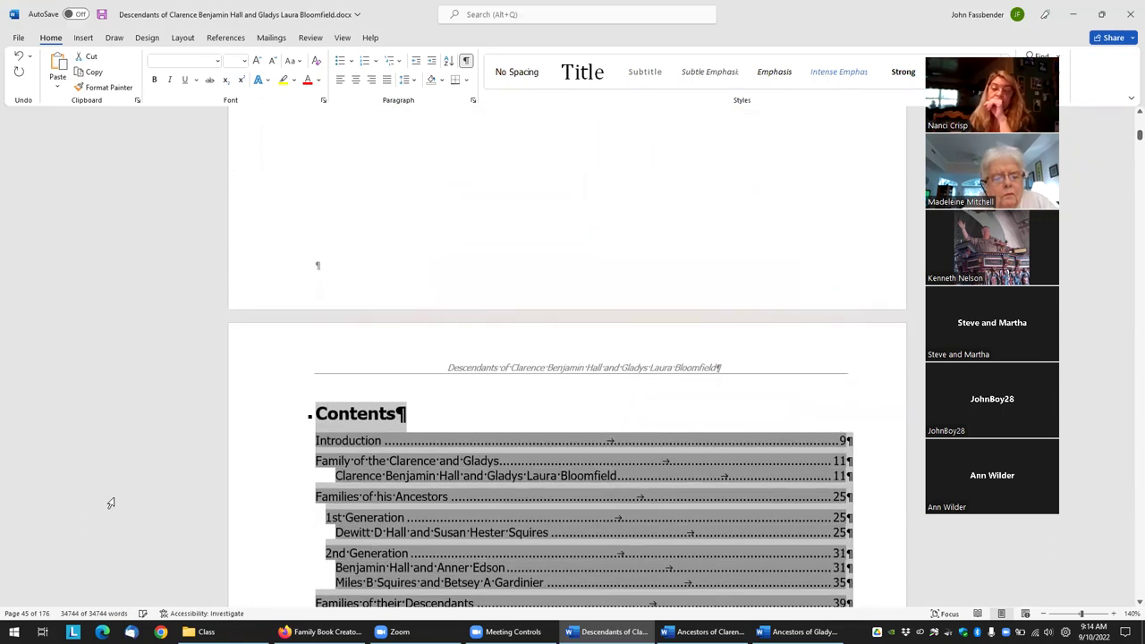
scroll(235, 390, down, 3)
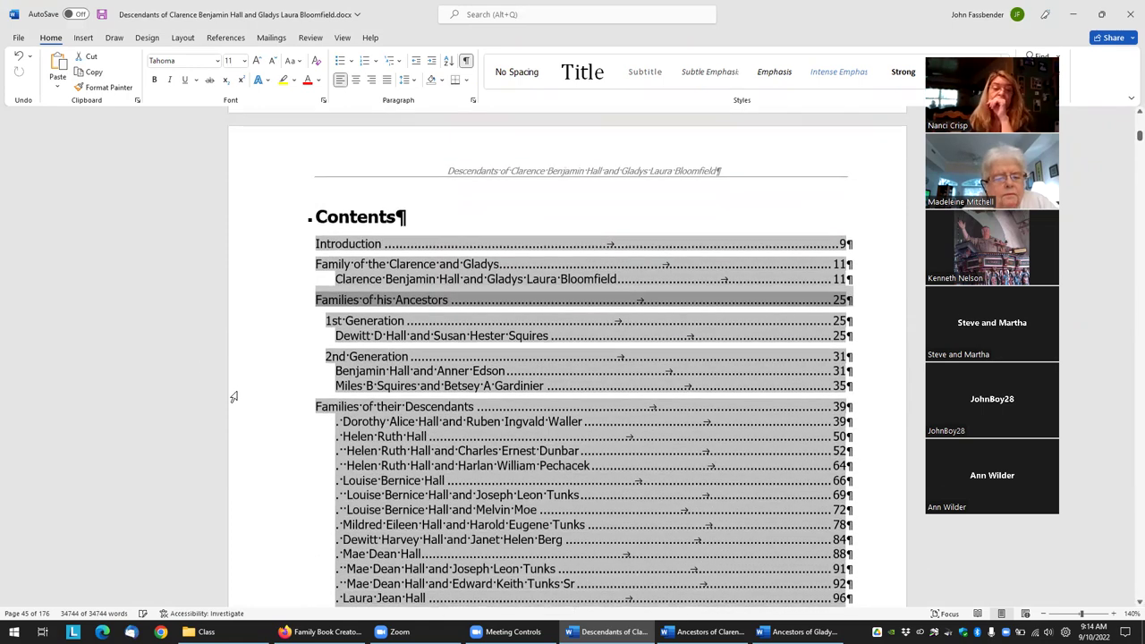
scroll(234, 397, down, 2)
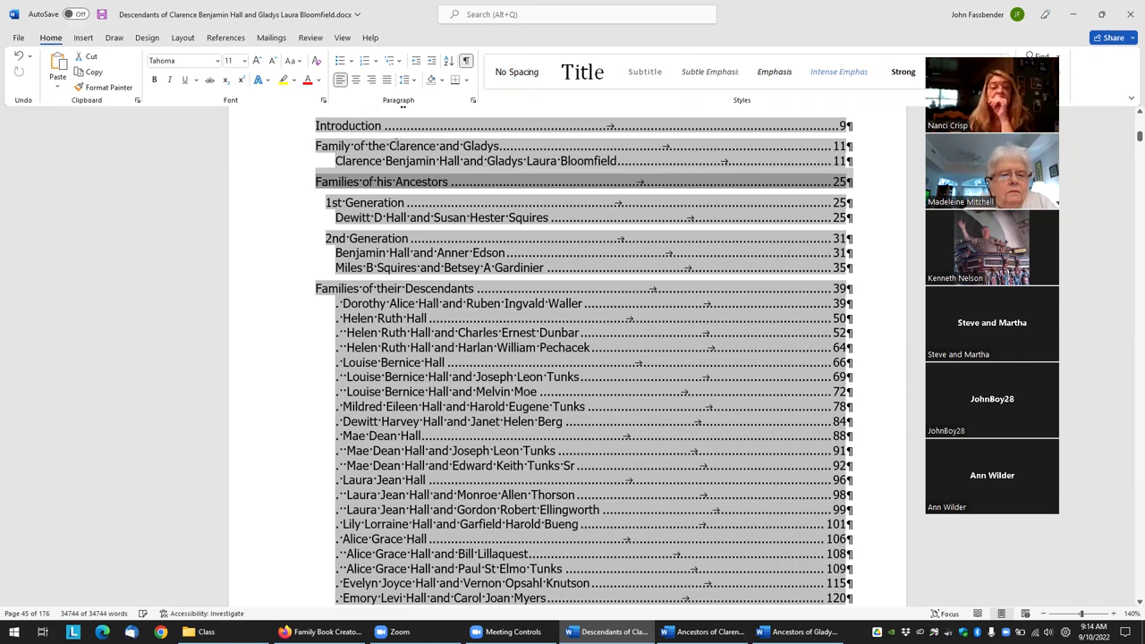
click(395, 183)
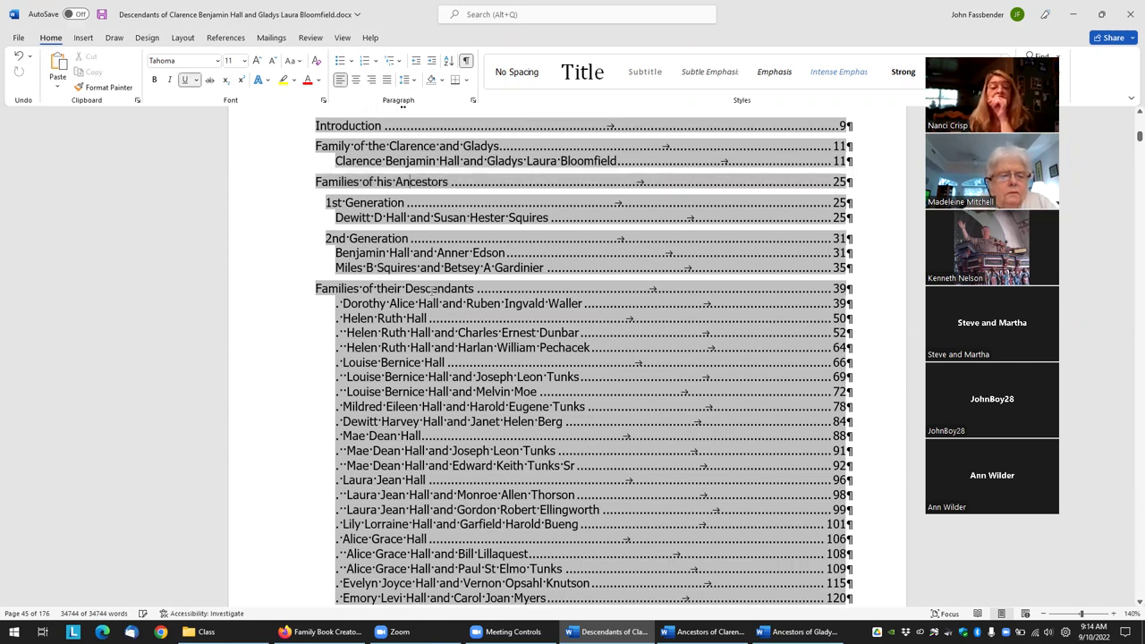
scroll(417, 291, down, 3)
scroll(416, 293, up, 5)
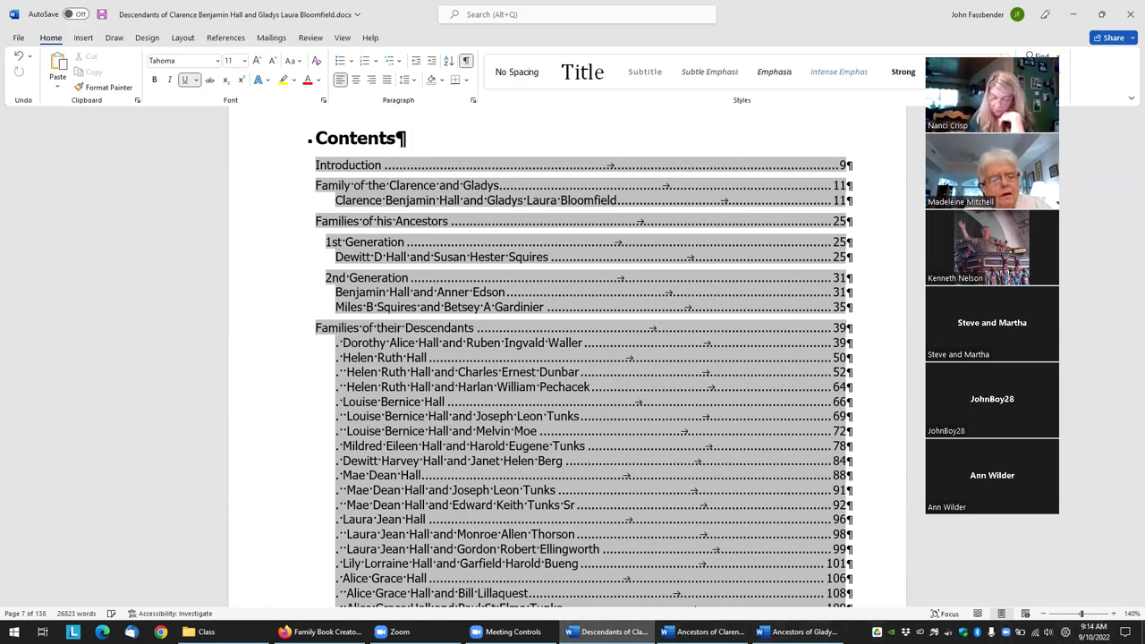
Step: Copy the wife's trimmed Ancestors document and paste it into the couple's Descendants document directly before the "Families of their Descendants" heading
click(794, 632)
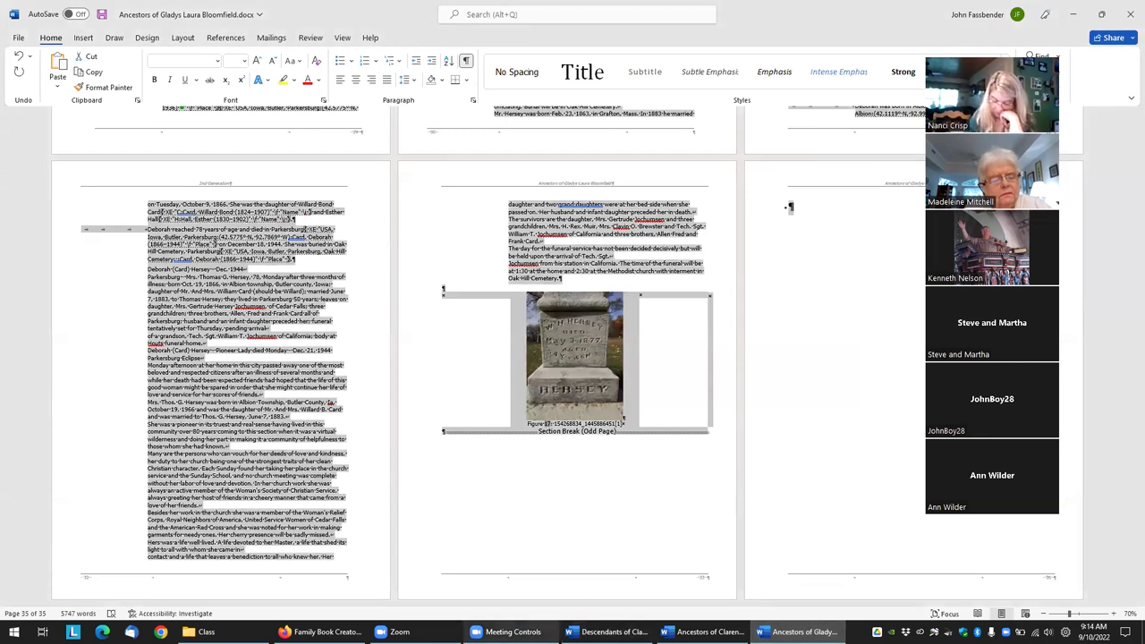
click(608, 631)
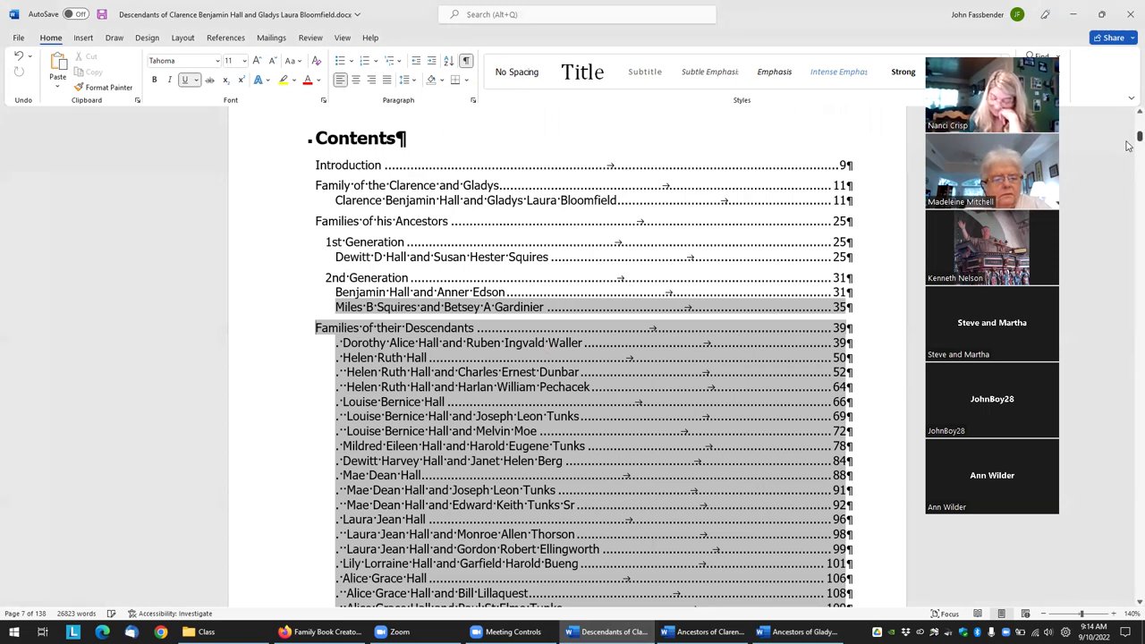
drag(1129, 139, 1091, 276)
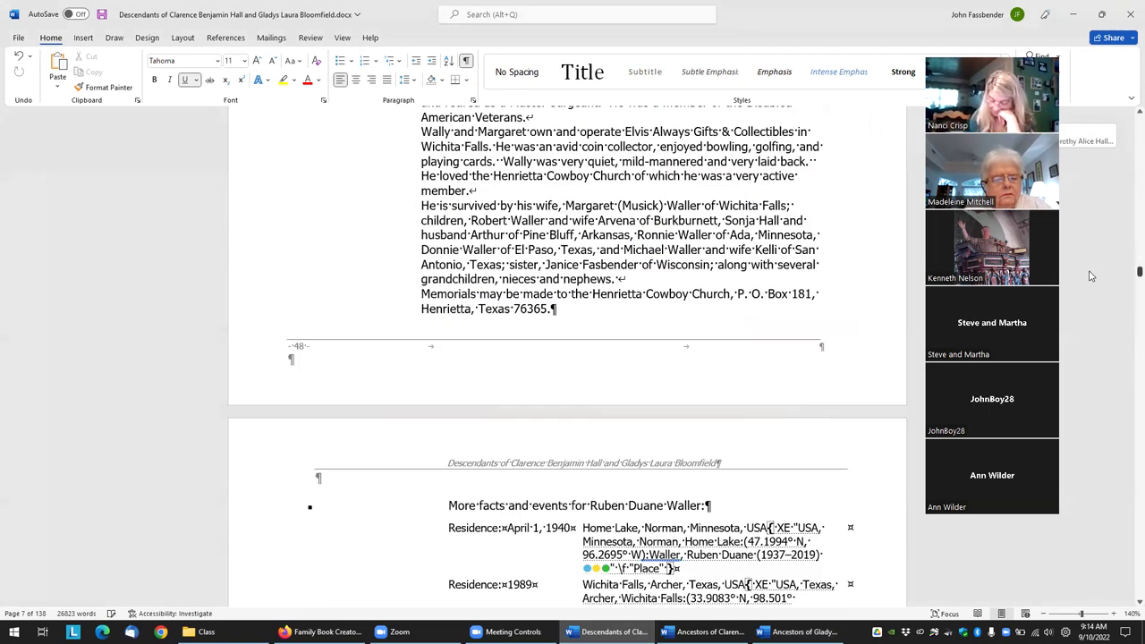
scroll(431, 428, down, 3)
scroll(422, 397, up, 12)
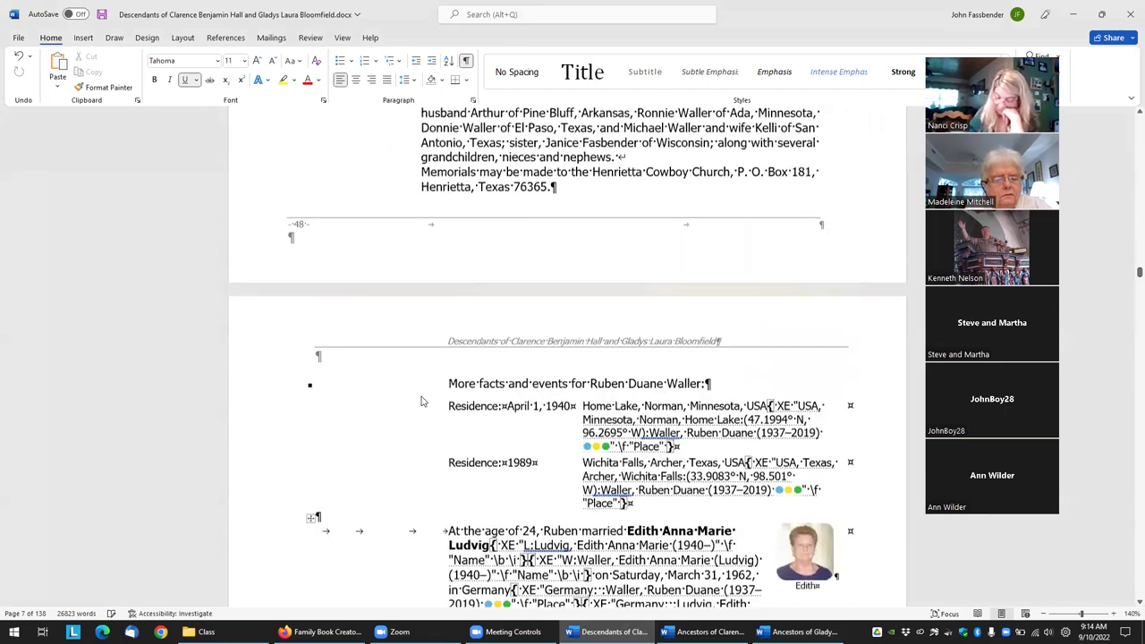
scroll(350, 359, up, 5)
scroll(686, 501, down, 1)
scroll(685, 501, up, 8)
scroll(507, 419, up, 20)
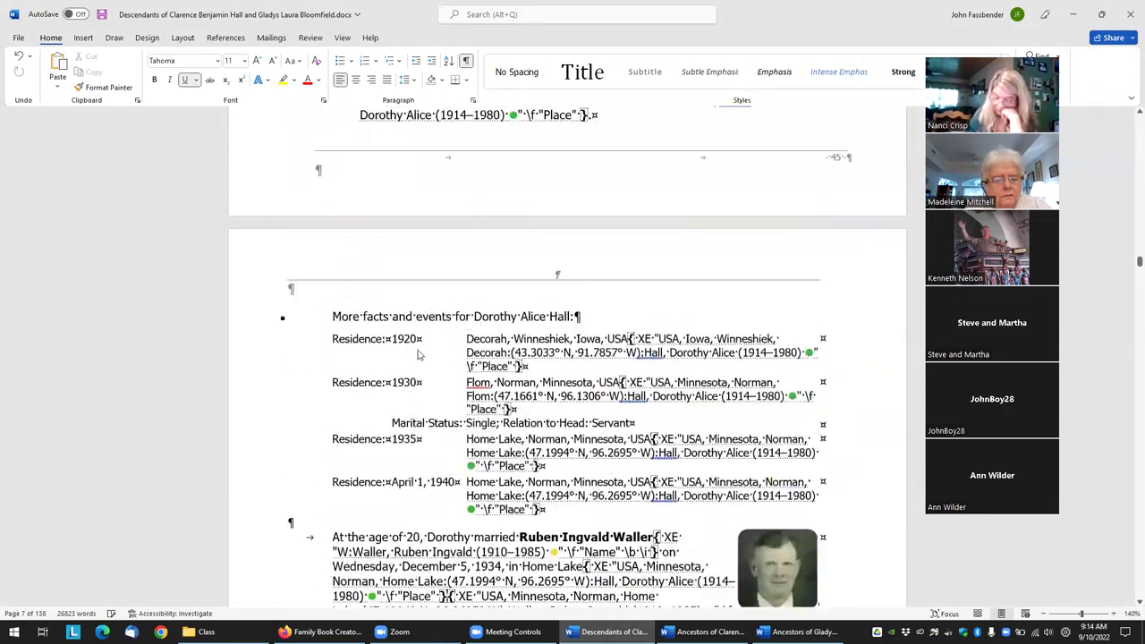
scroll(331, 260, up, 2)
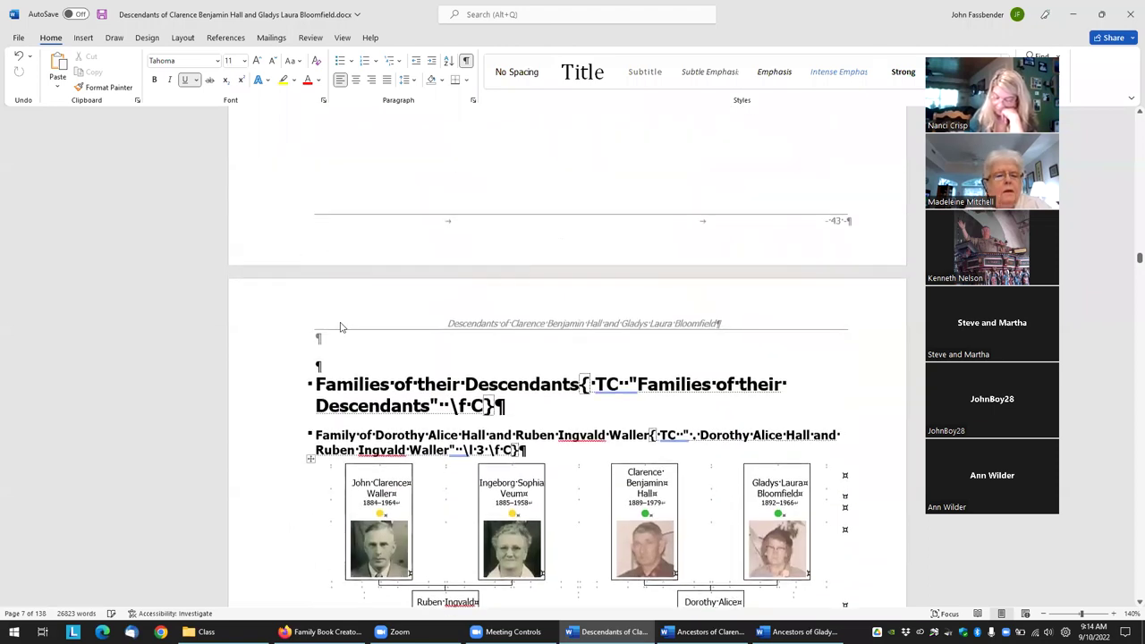
click(316, 387)
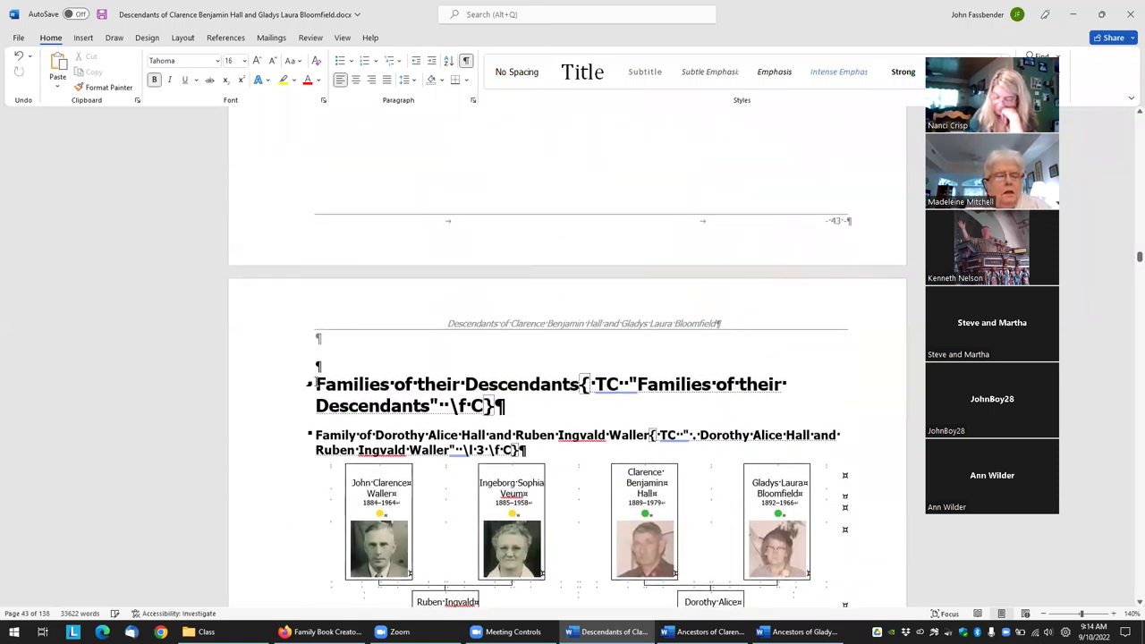
key(Return)
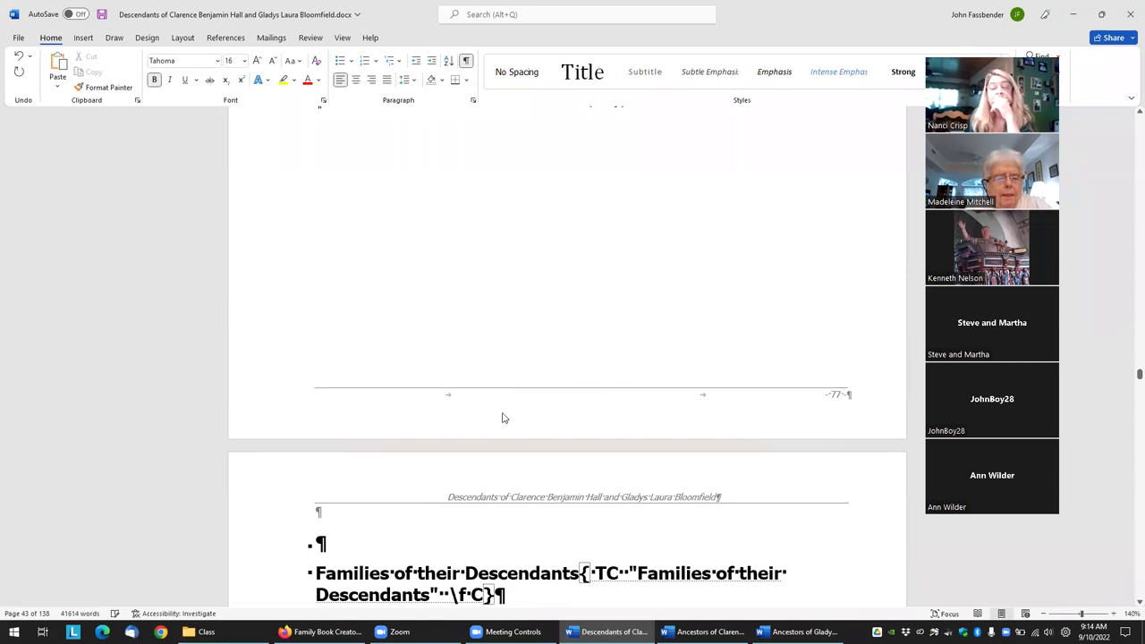
scroll(539, 520, up, 15)
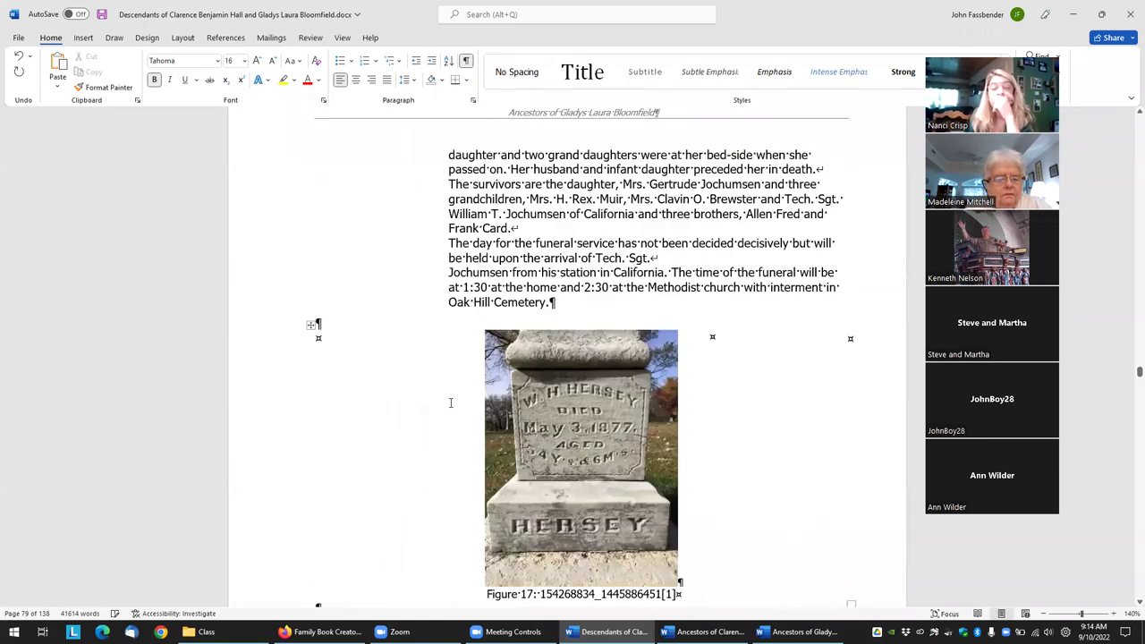
Step: Update all fields of the merged Descendants document, choosing to rebuild the entire table of contents
scroll(1129, 164, up, 20)
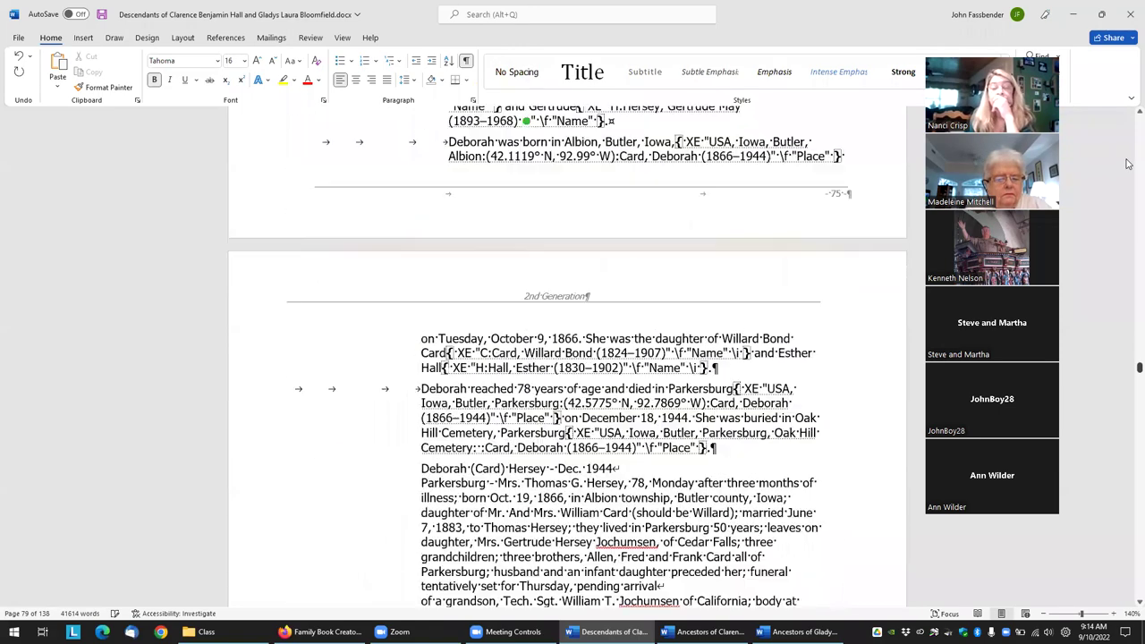
scroll(1129, 164, up, 20)
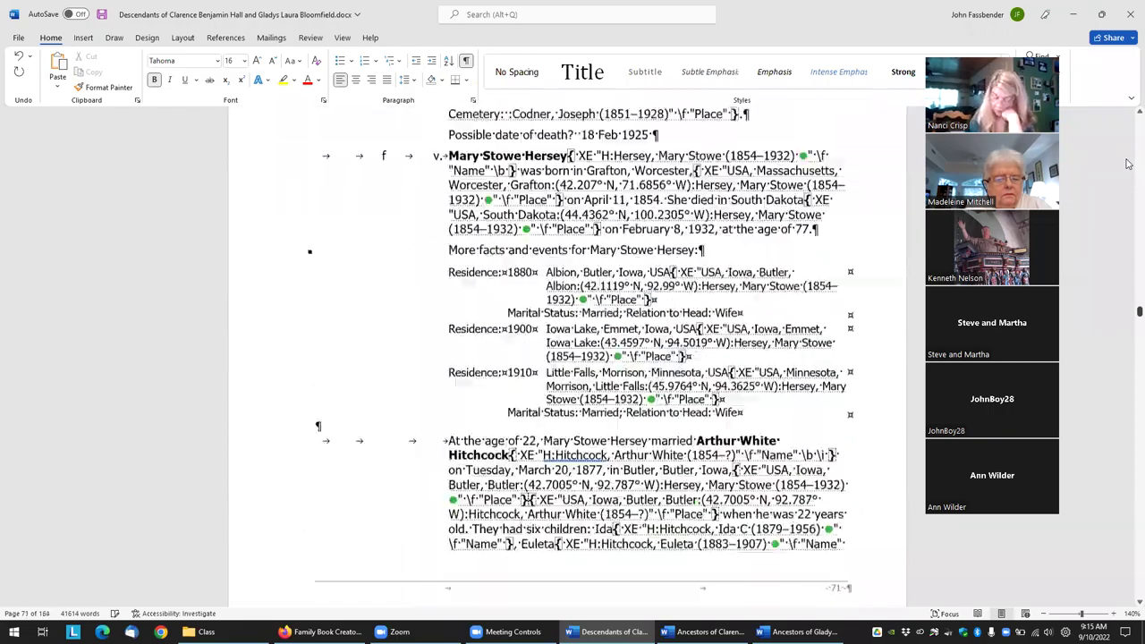
scroll(1129, 163, up, 20)
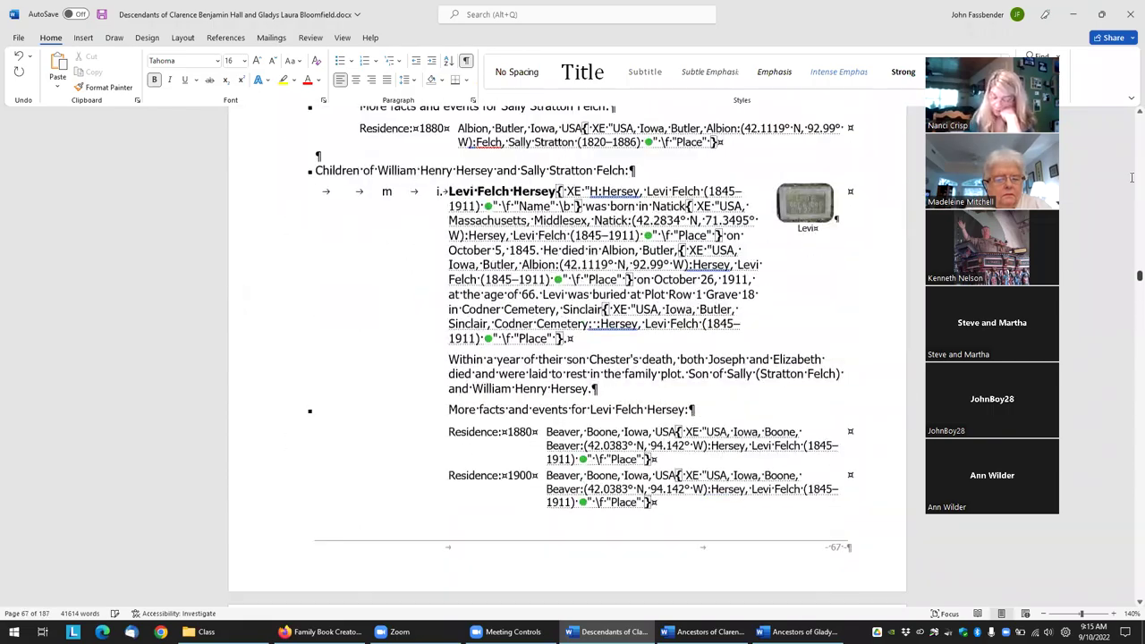
scroll(1129, 195, up, 20)
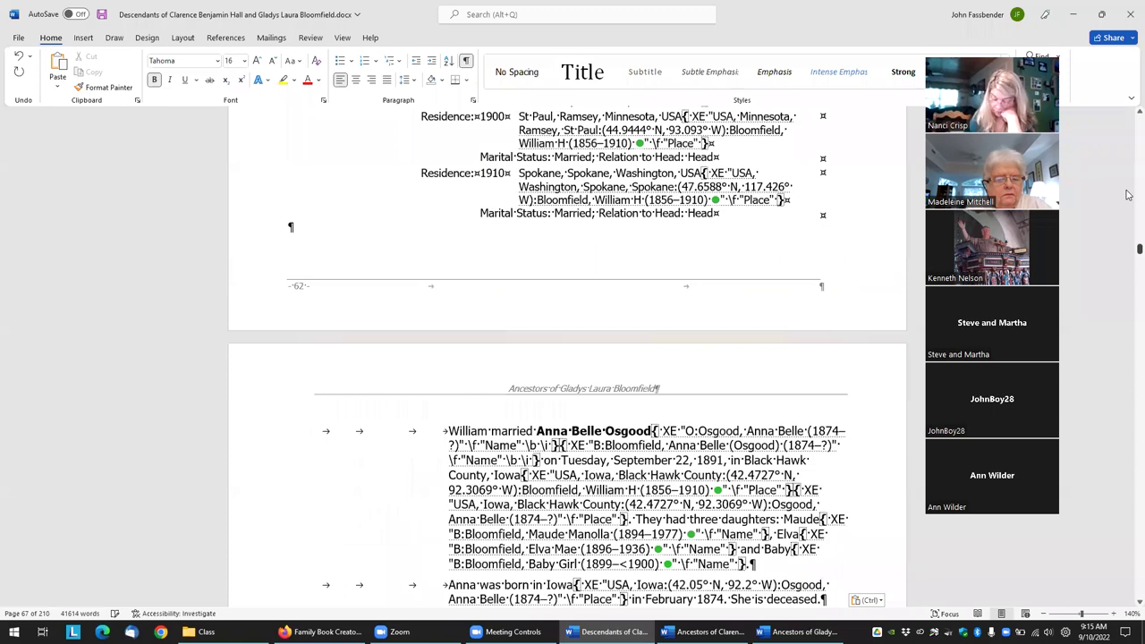
scroll(1115, 427, down, 5)
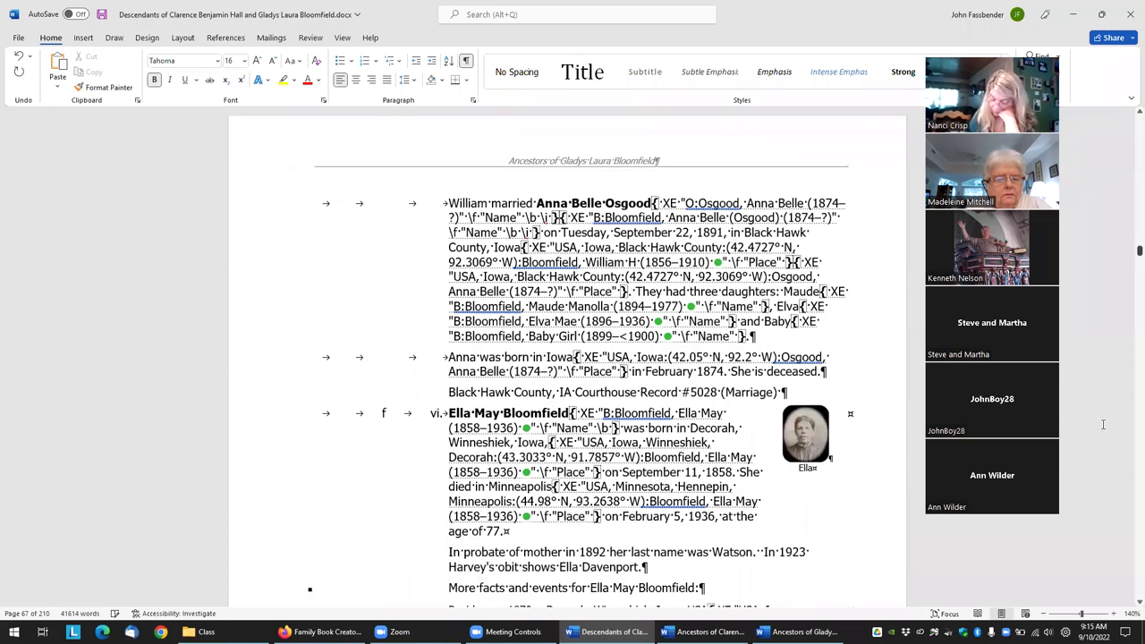
key(ctrl+a)
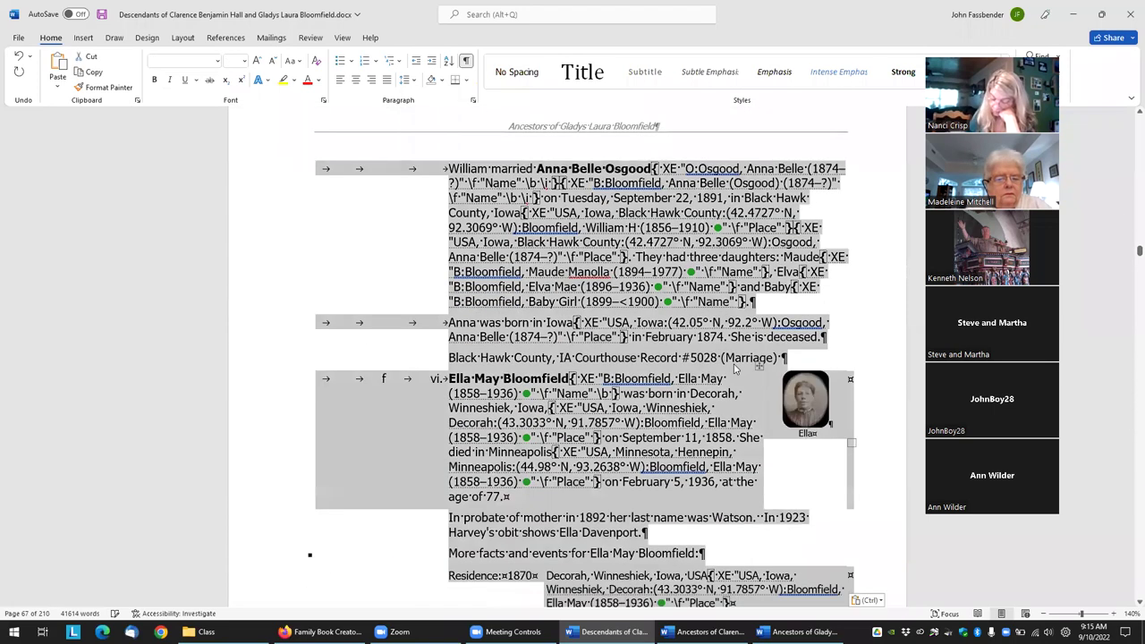
key(F9)
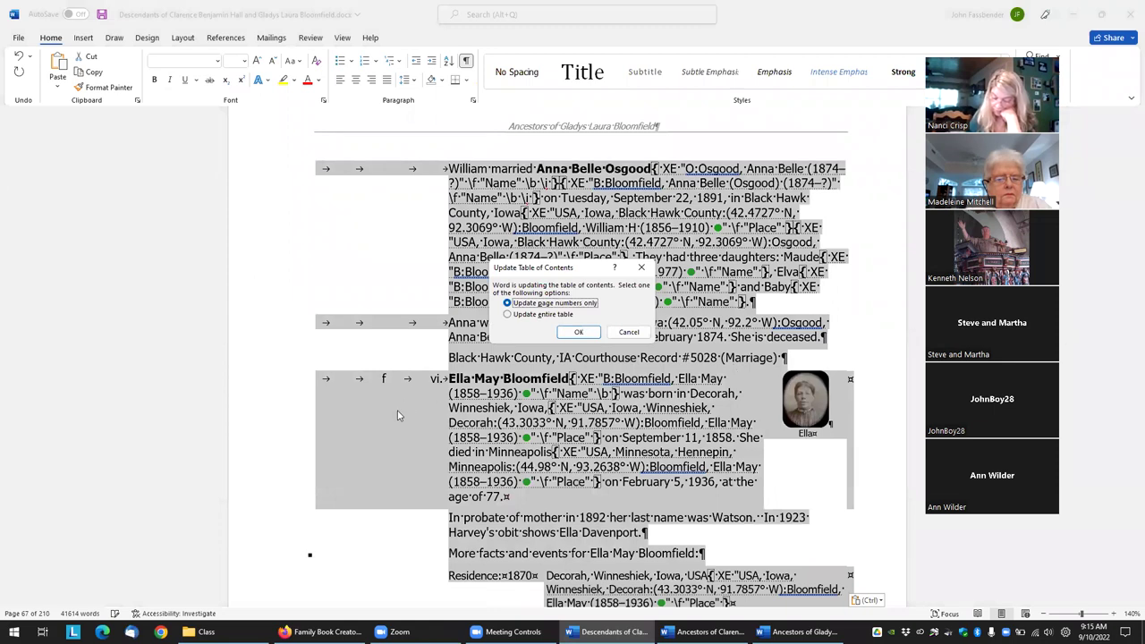
click(508, 315)
click(578, 332)
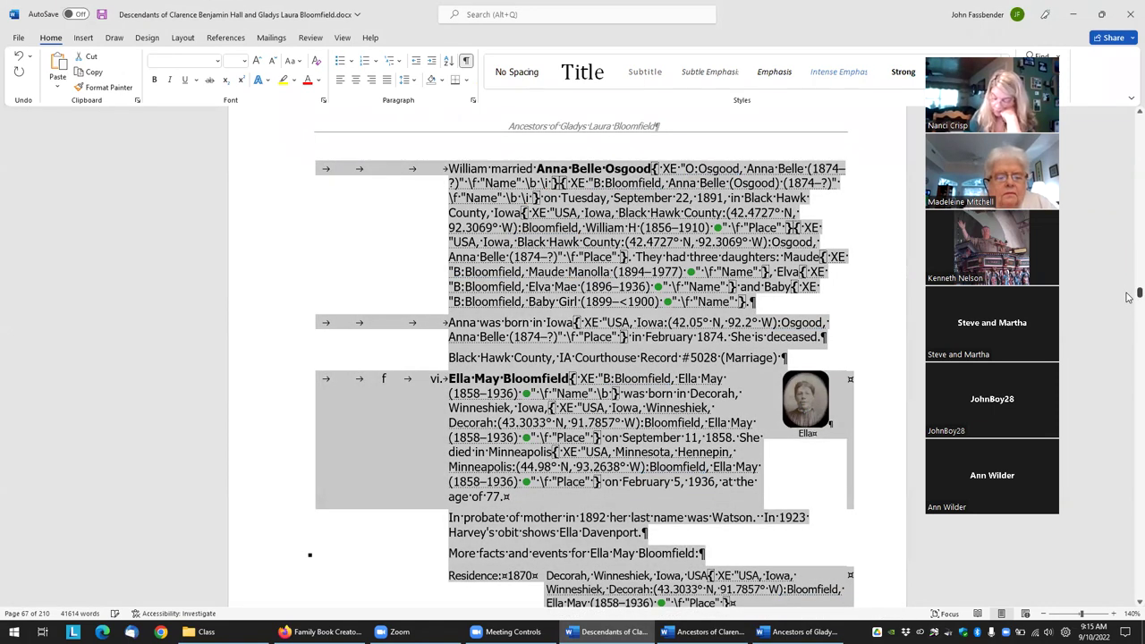
Step: Examine the rebuilt Contents page for the "Families of his Ancestors", "Families of her Ancestors" and "Families of their Descendants" entries
drag(1129, 297, 1132, 116)
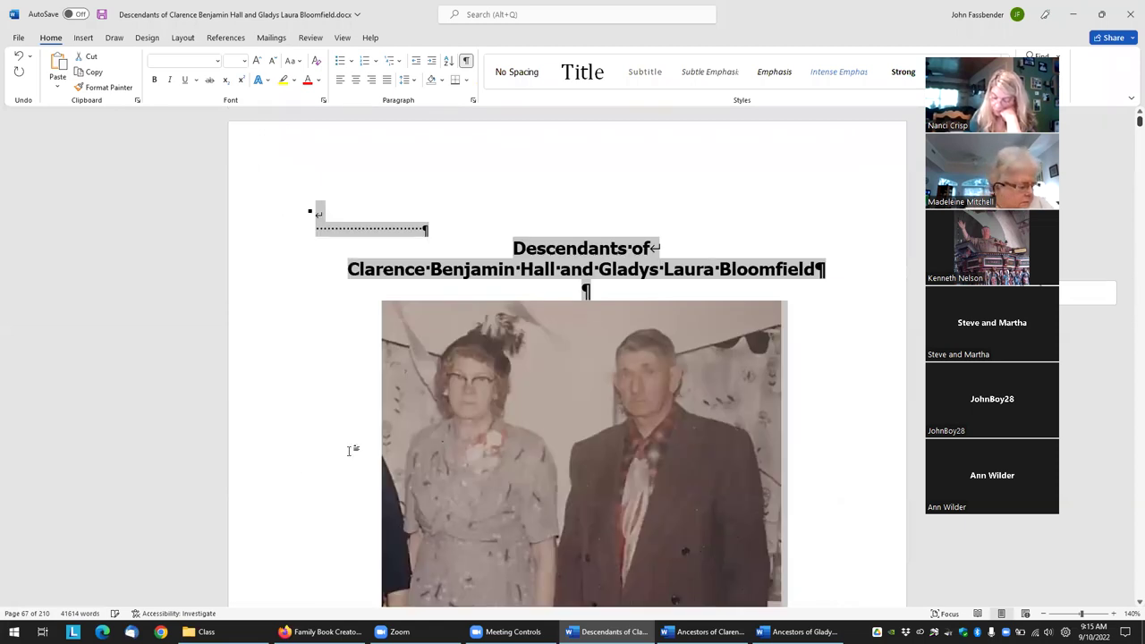
scroll(1128, 524, down, 10)
scroll(1127, 523, down, 20)
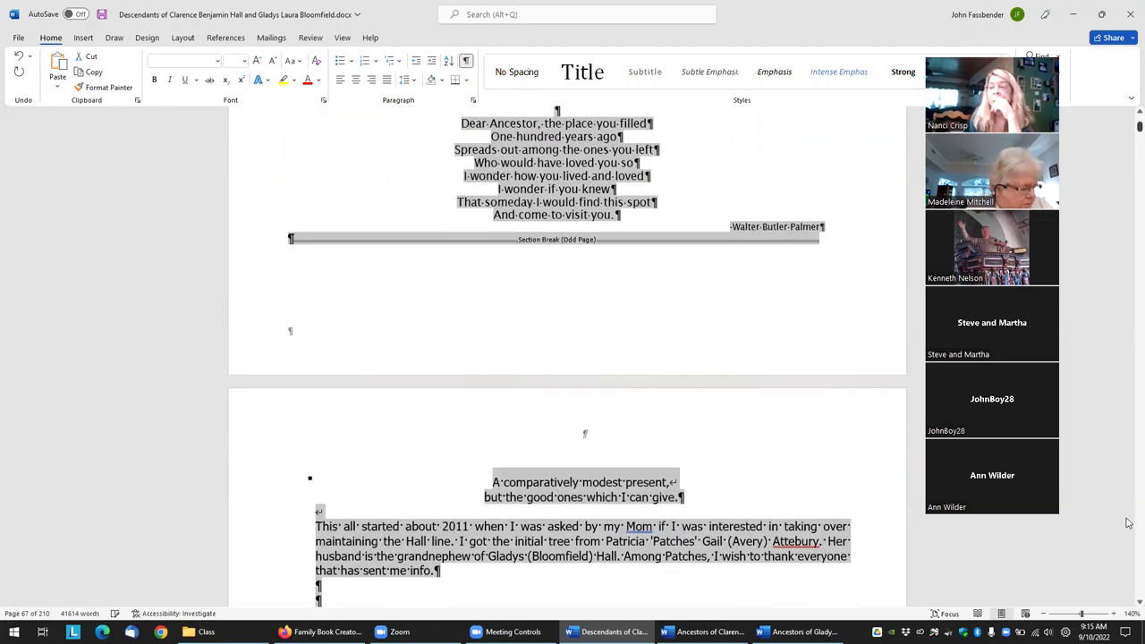
scroll(1127, 524, down, 10)
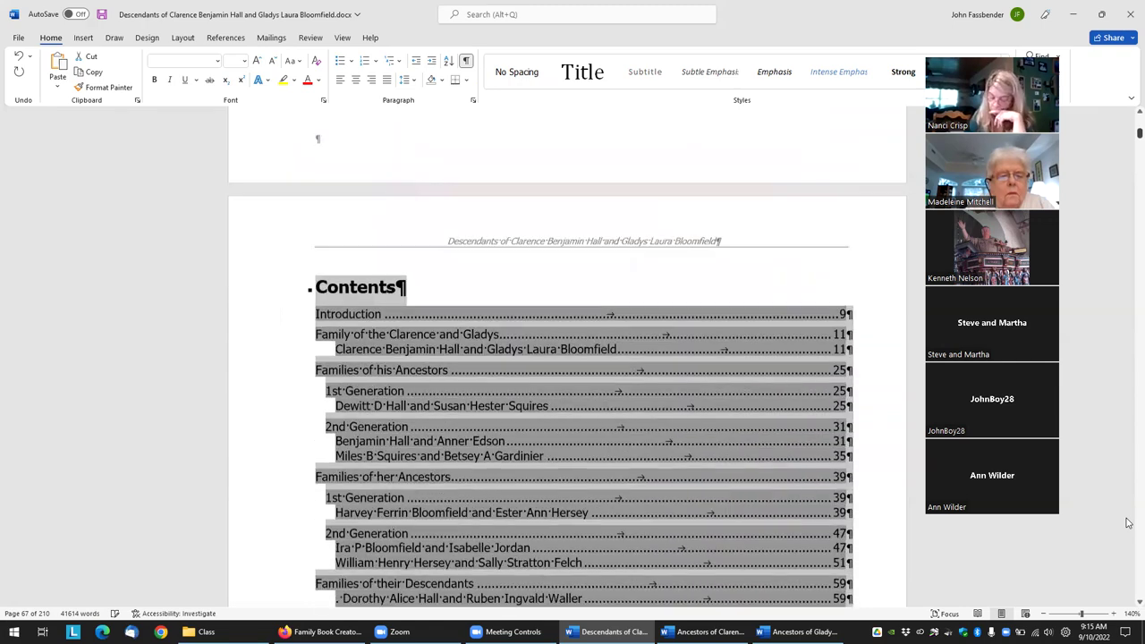
scroll(15, 502, down, 3)
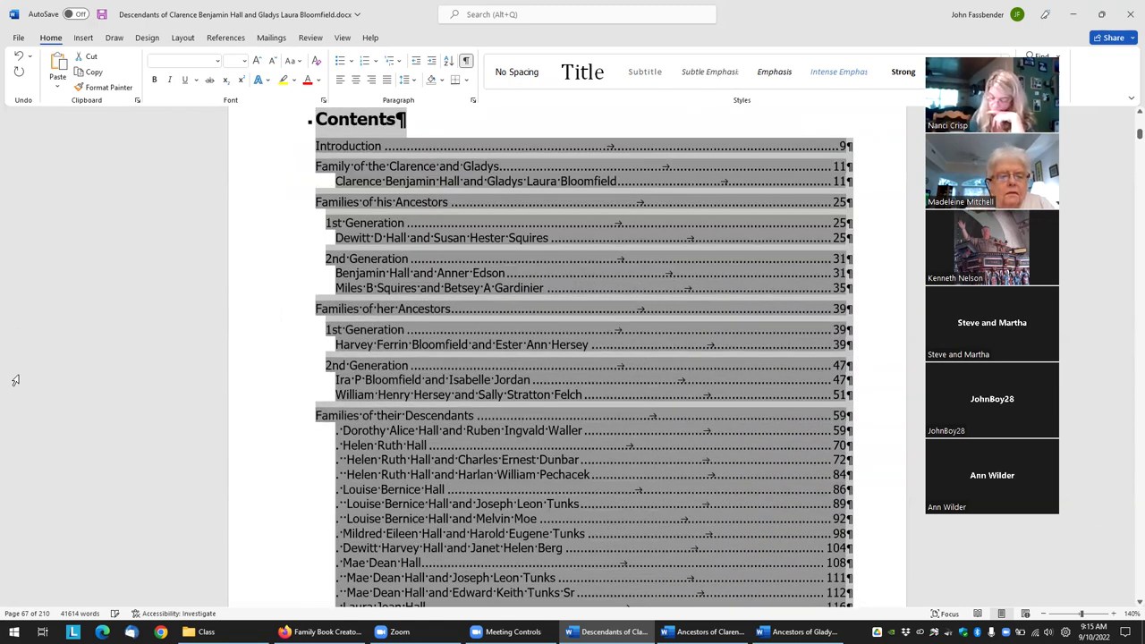
click(200, 279)
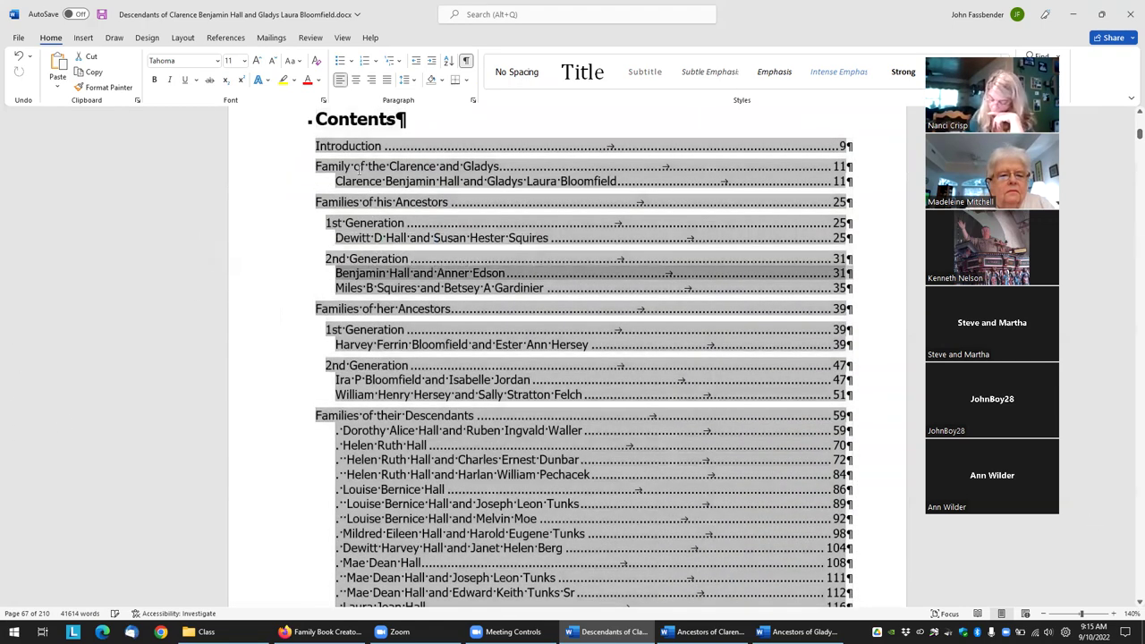
click(283, 169)
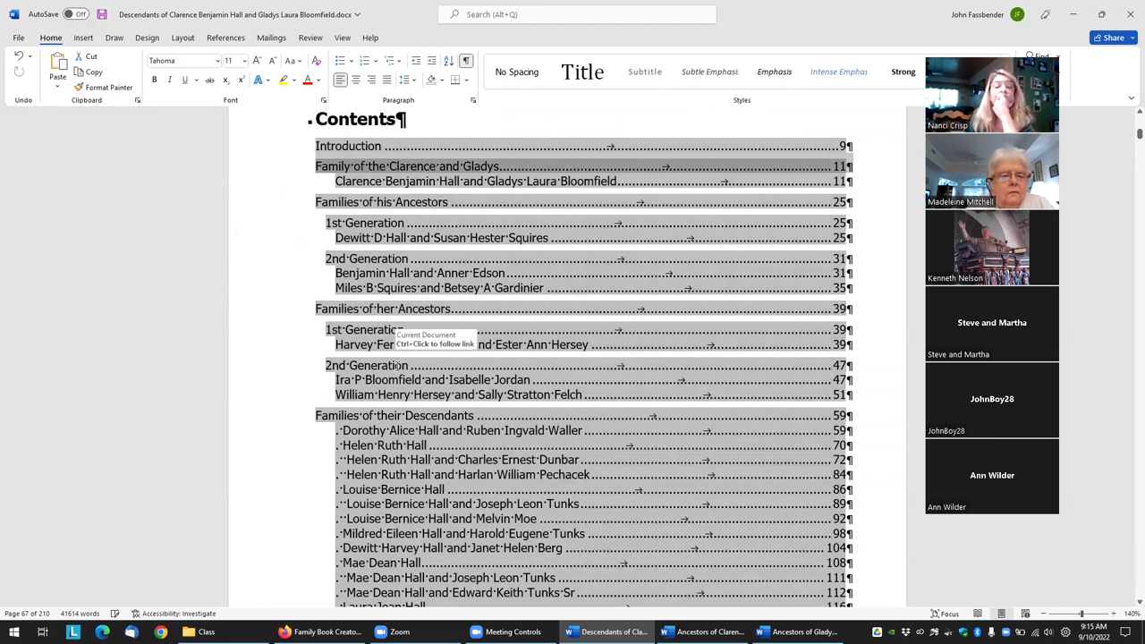
scroll(478, 419, down, 5)
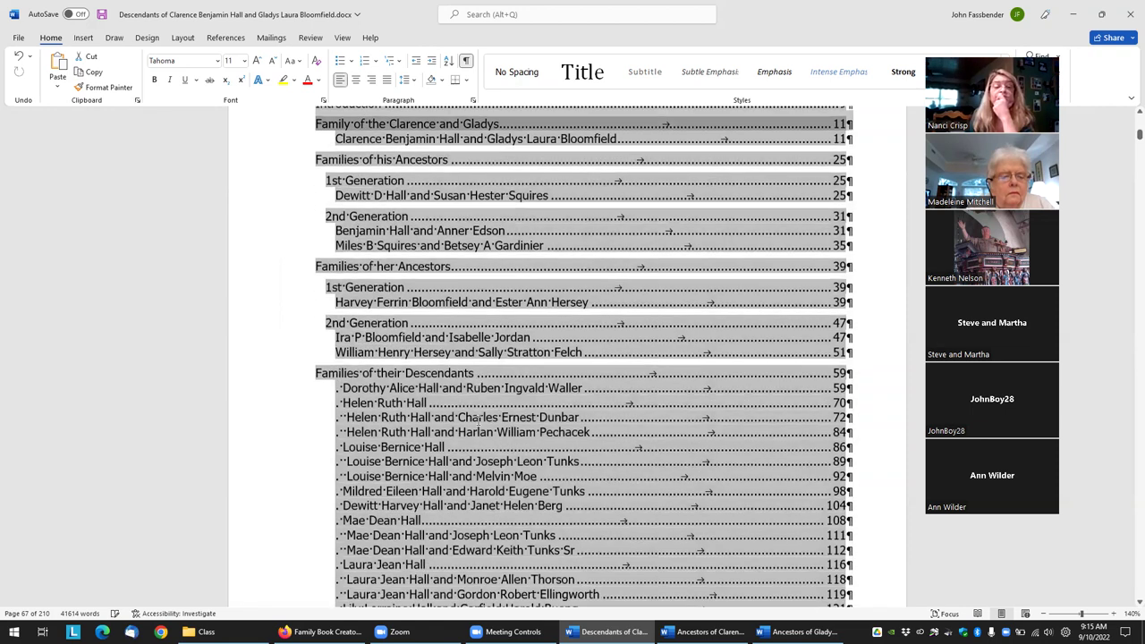
scroll(474, 414, up, 5)
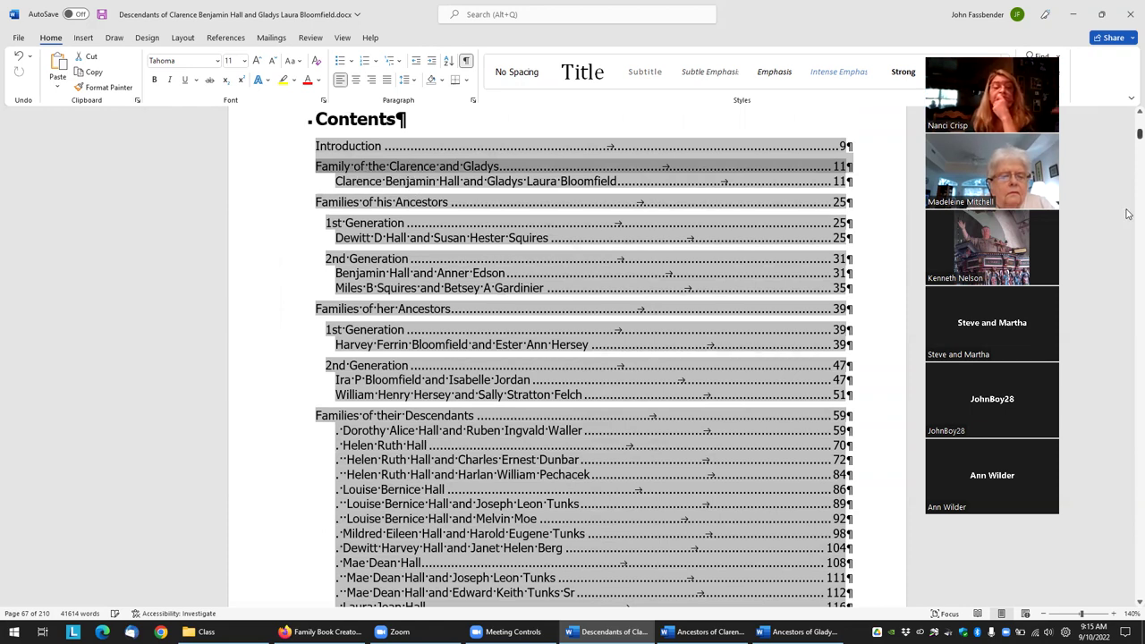
click(159, 384)
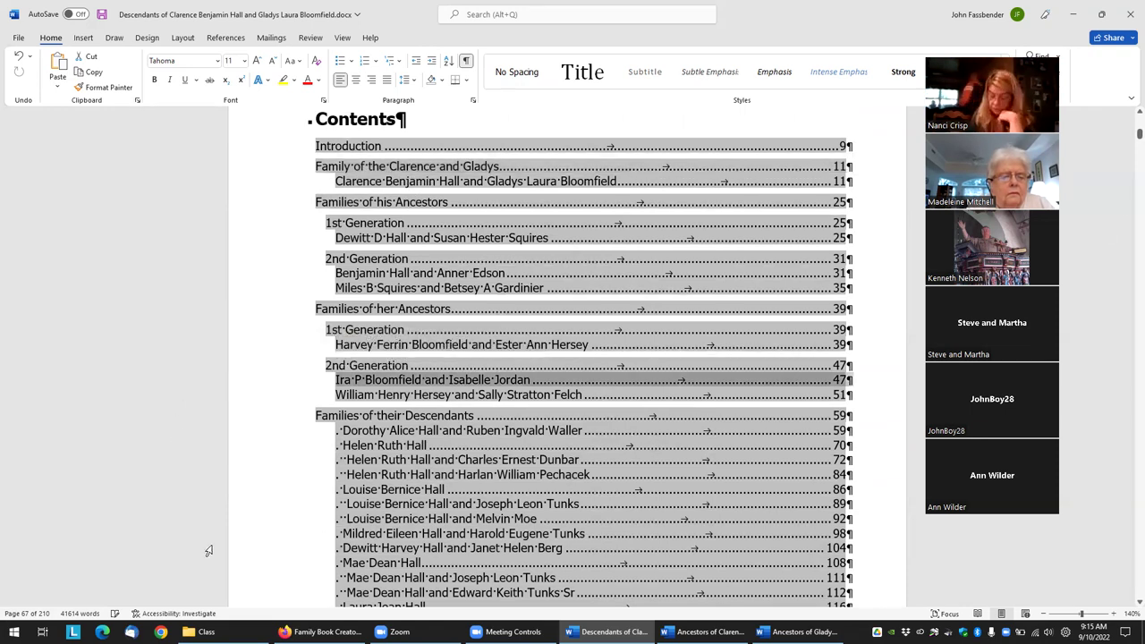
Step: Find "his ancest" and replace "his" in the "Families of his Ancestors" heading text with the husband's first name in possessive form
mouse_move(508, 631)
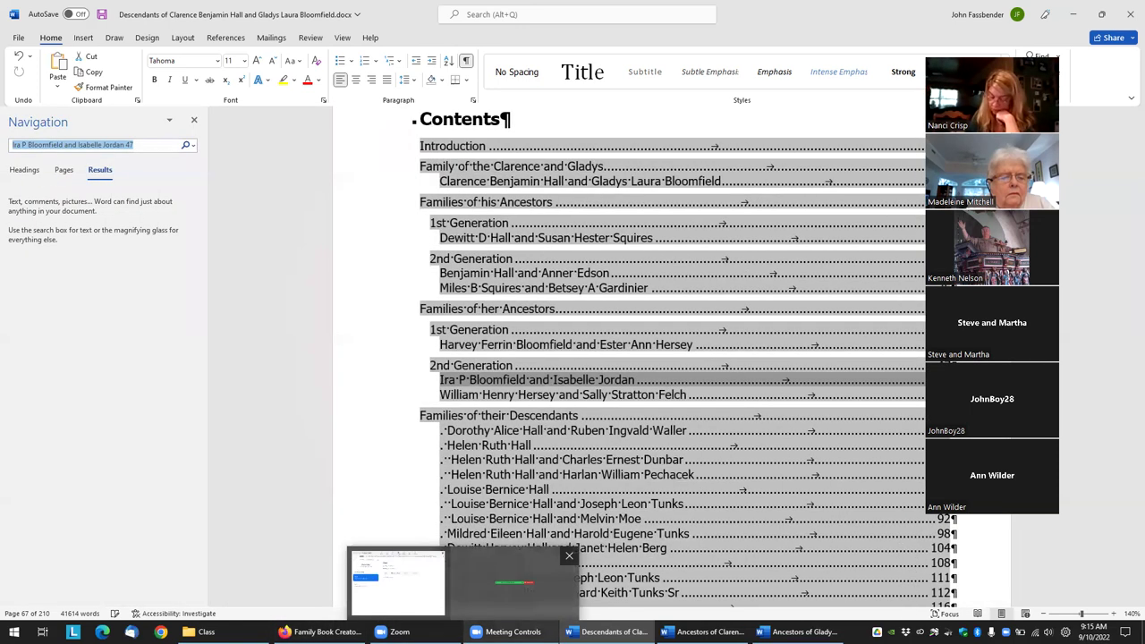
text(his ances)
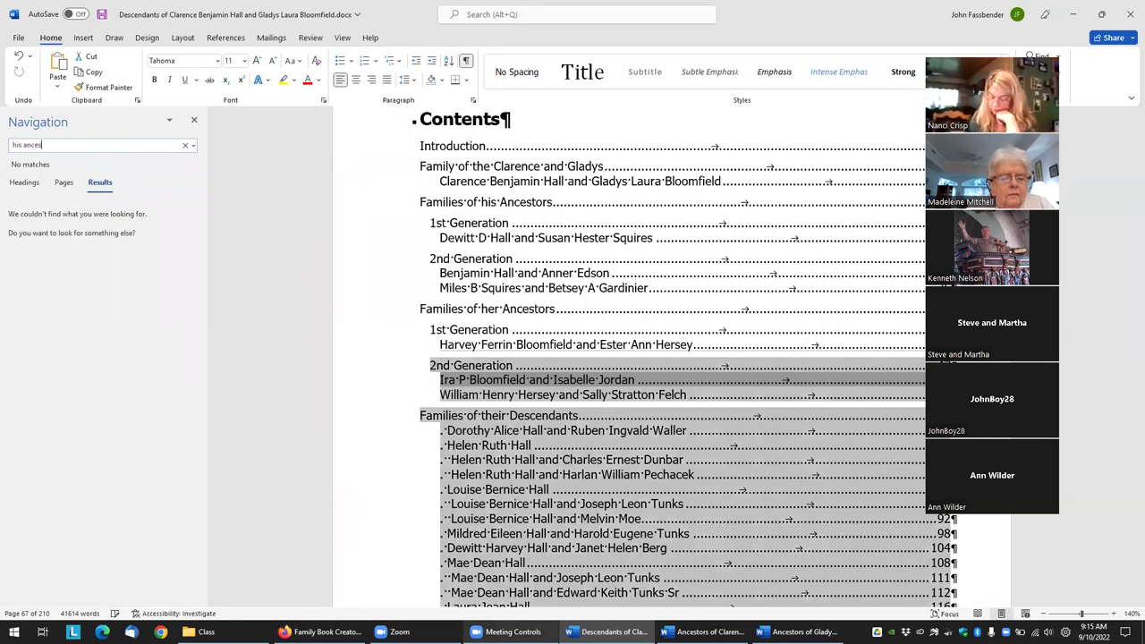
text(t)
key(Escape)
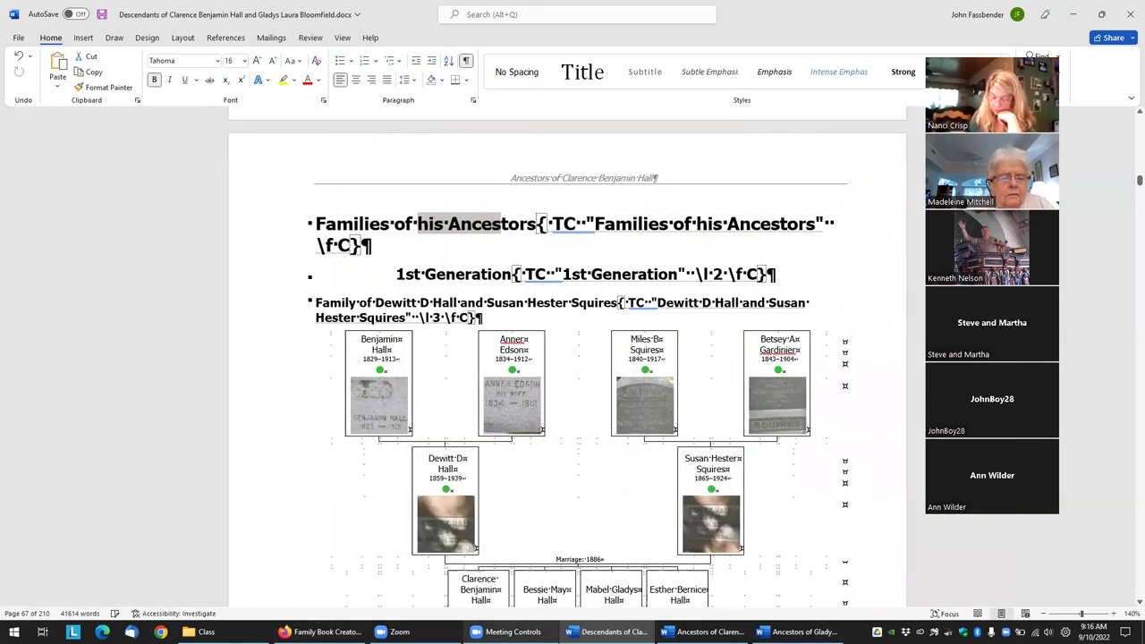
click(442, 229)
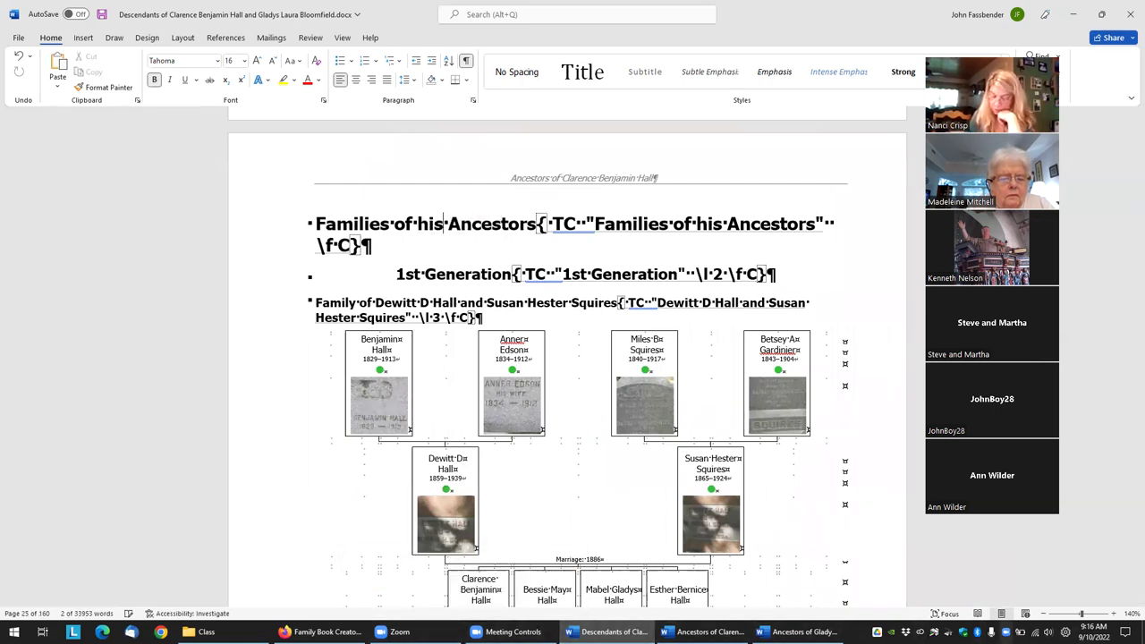
key(BackSpace)
key(BackSpace)
key(BackSpace)
text(Cla)
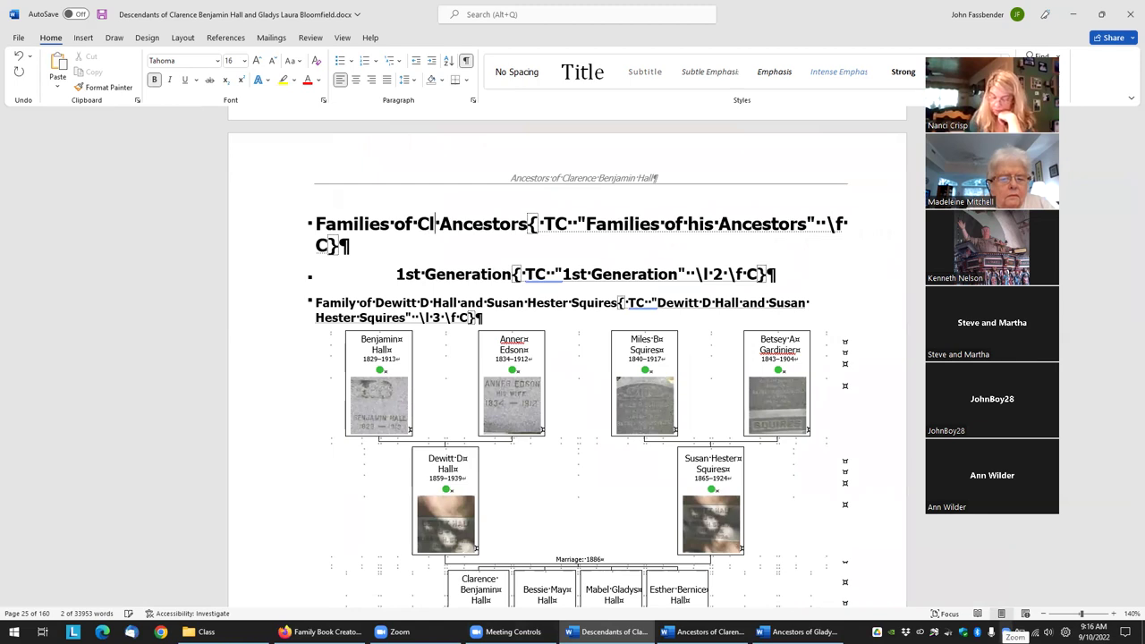
text(rence)
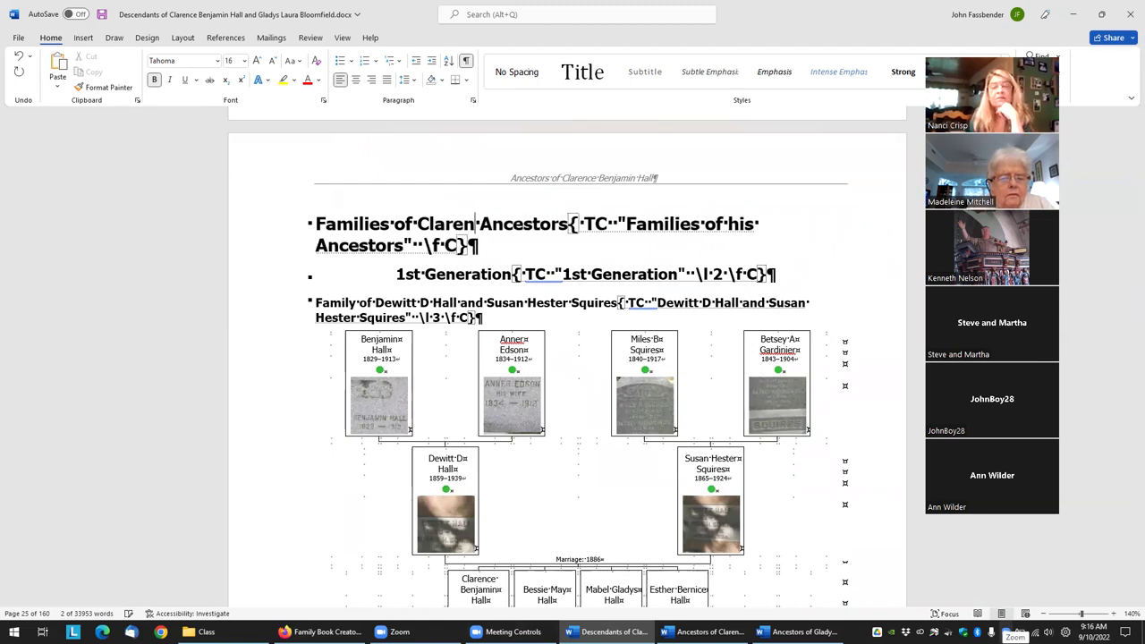
text('s)
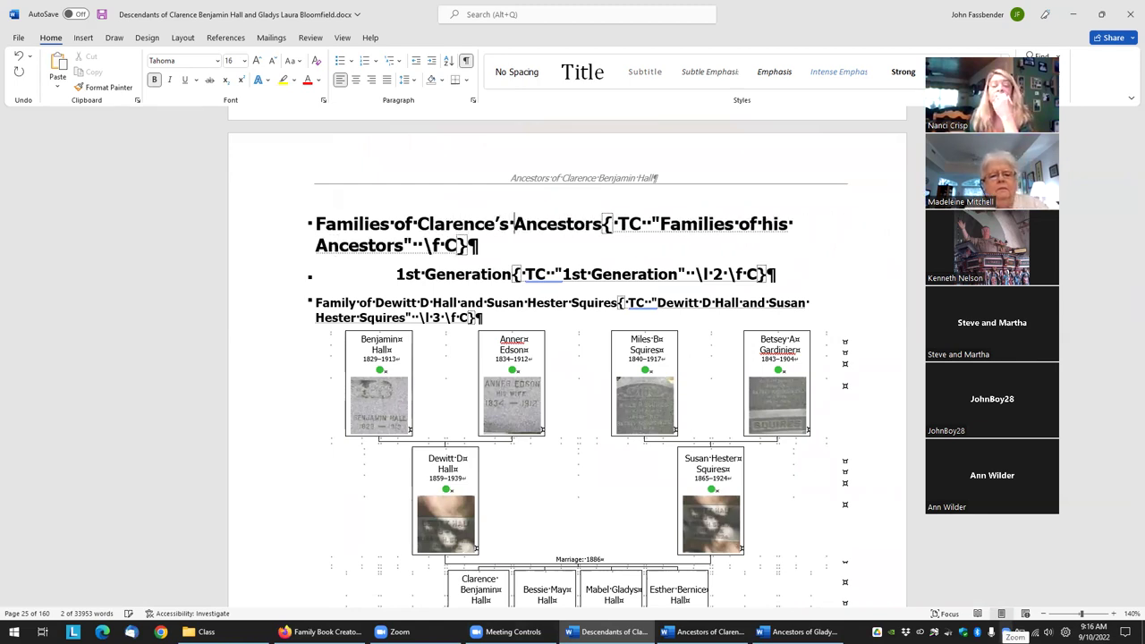
Step: Replace "his" in the same heading's TC field with the husband's first name in possessive form
key(ctrl+Right)
key(ctrl+Right)
key(ctrl+Right)
key(ctrl+Right)
key(ctrl+Right)
key(ctrl+Right)
key(ctrl+Right)
key(BackSpace)
key(BackSpace)
key(BackSpace)
text(Ch)
key(BackSpace)
text(larence')
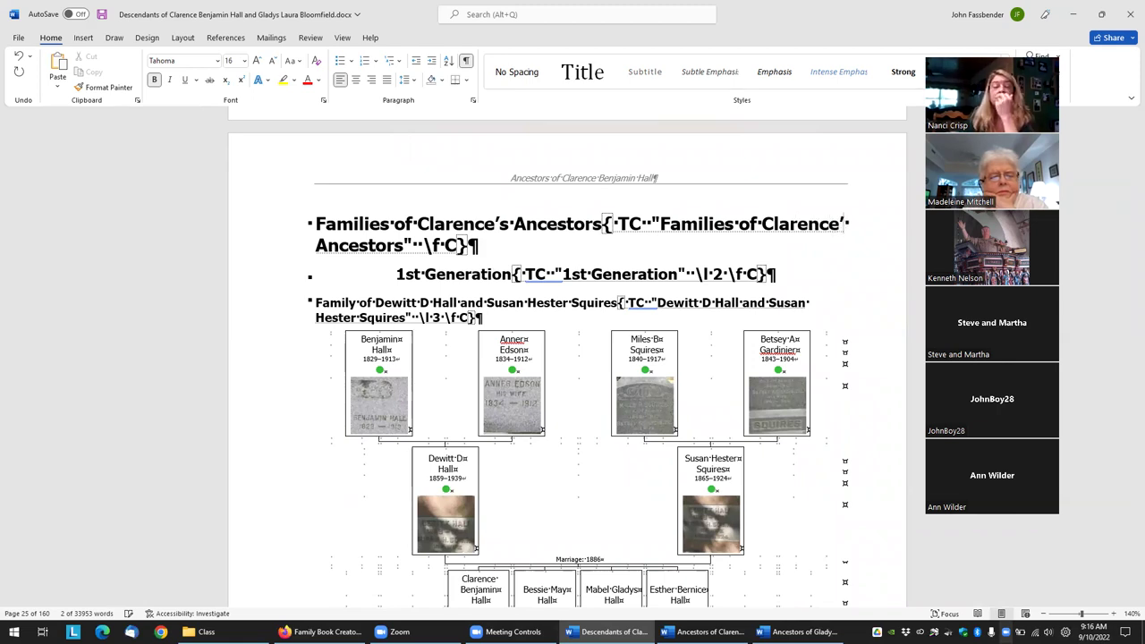
text(s)
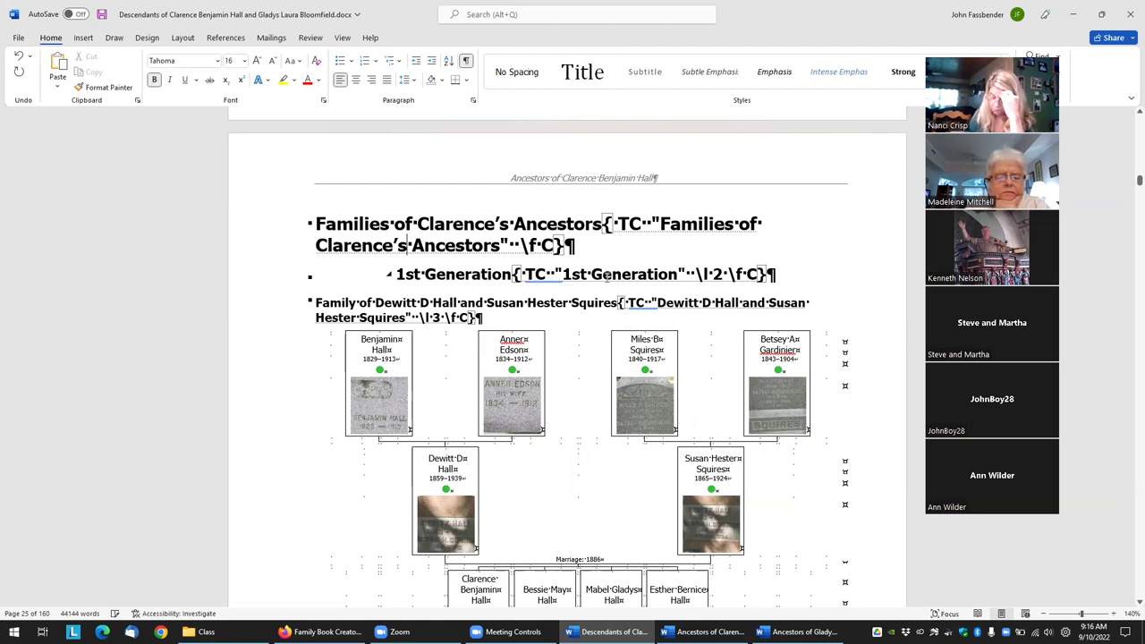
Step: Search the document for "her ances" to locate the "Families of her Ancestors" heading
scroll(606, 277, down, 3)
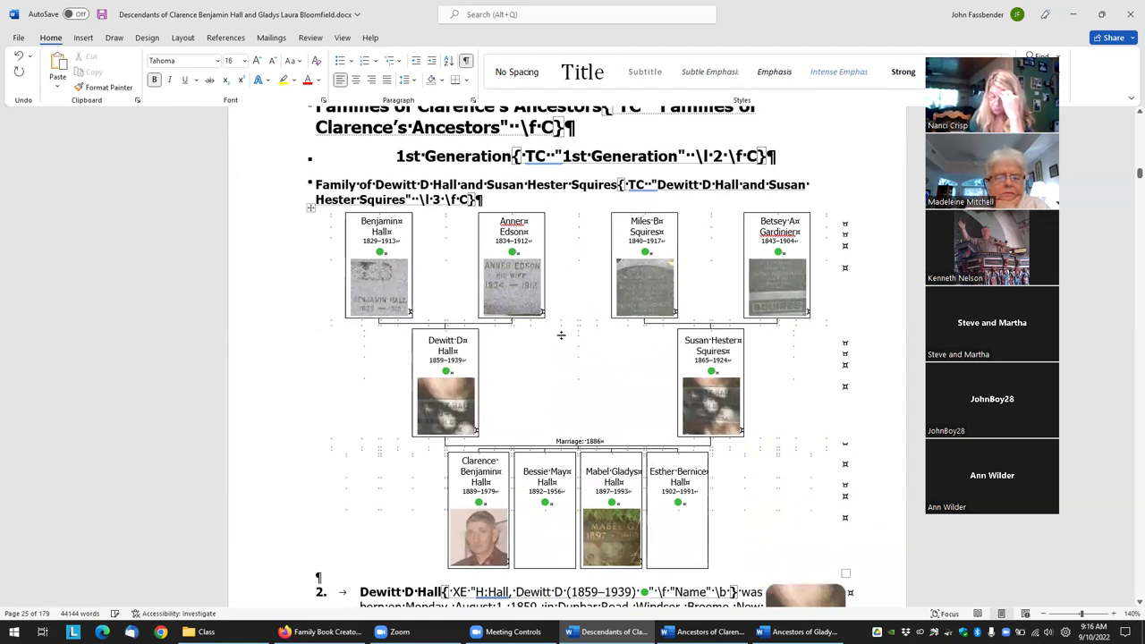
scroll(561, 334, down, 3)
key(ctrl+f)
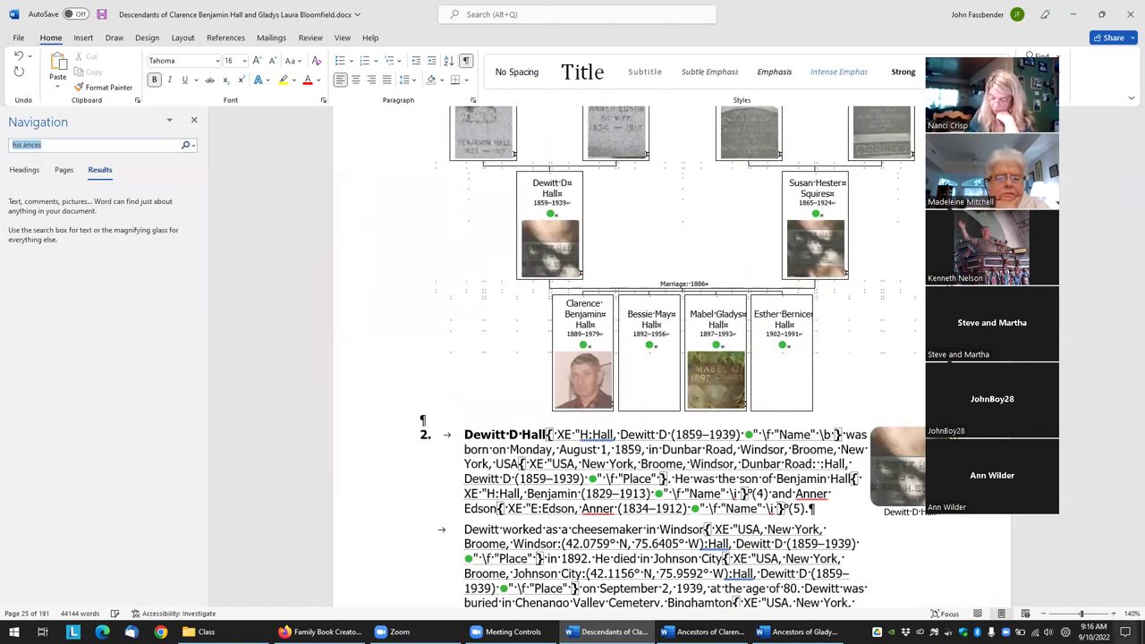
text(her ance)
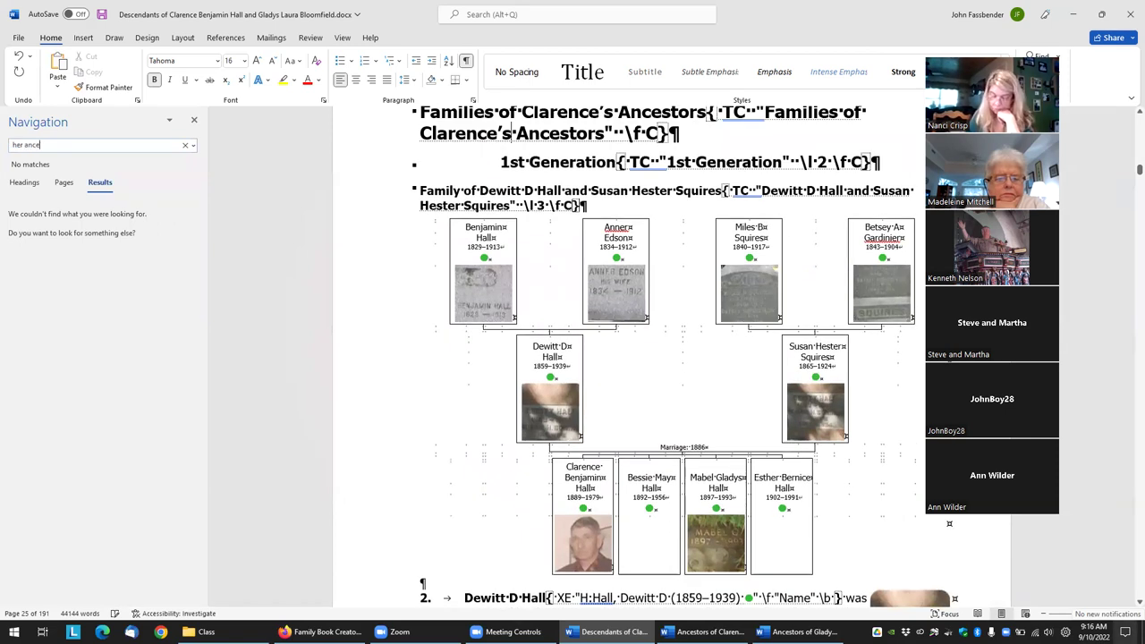
text(s)
key(Escape)
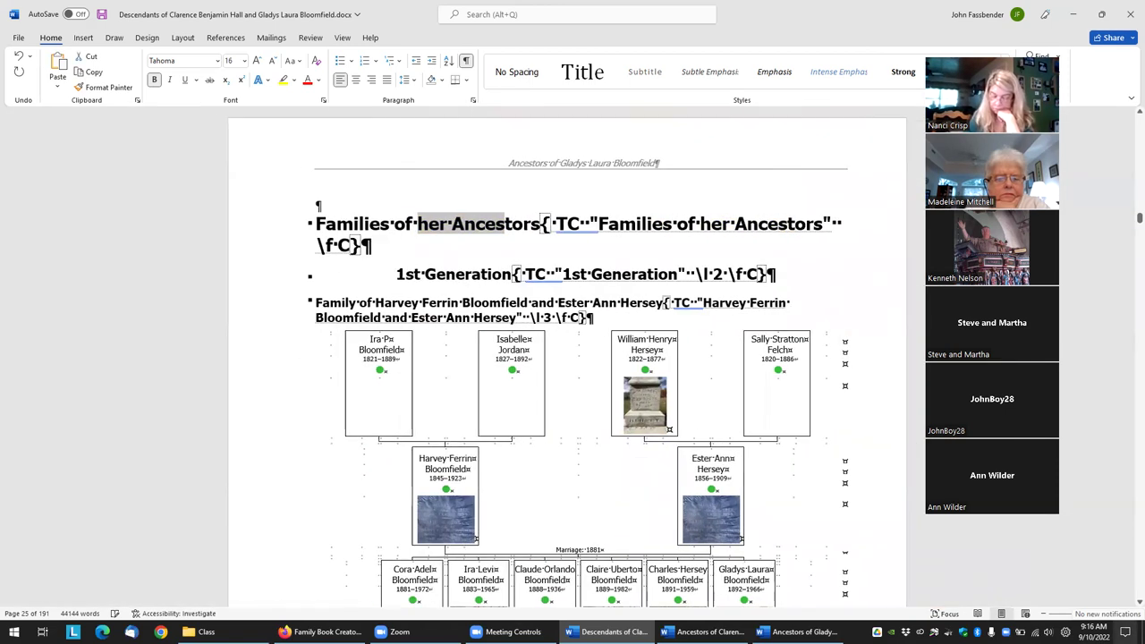
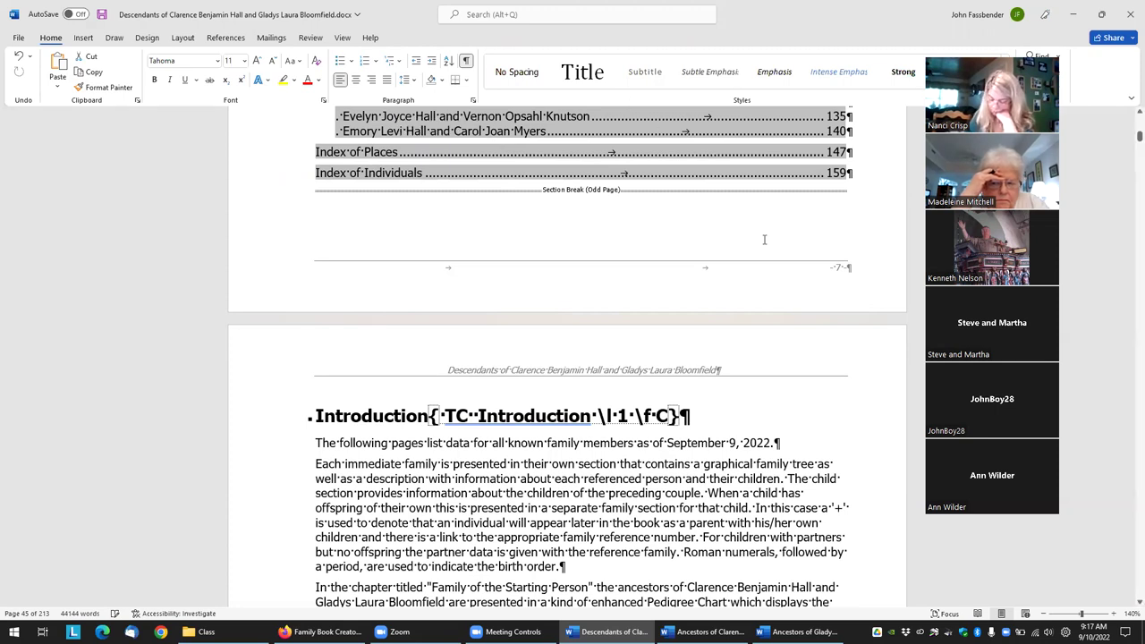
Step: Select the entire document and set the section start of all sections to New page in Page Setup
scroll(632, 318, up, 3)
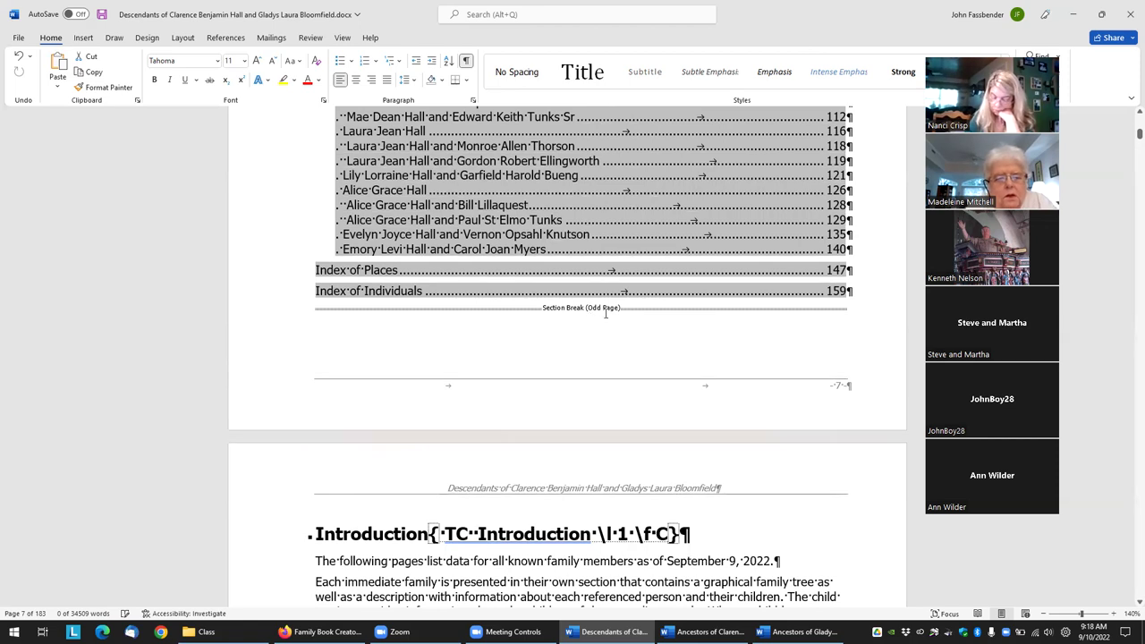
scroll(606, 313, down, 6)
scroll(779, 304, down, 3)
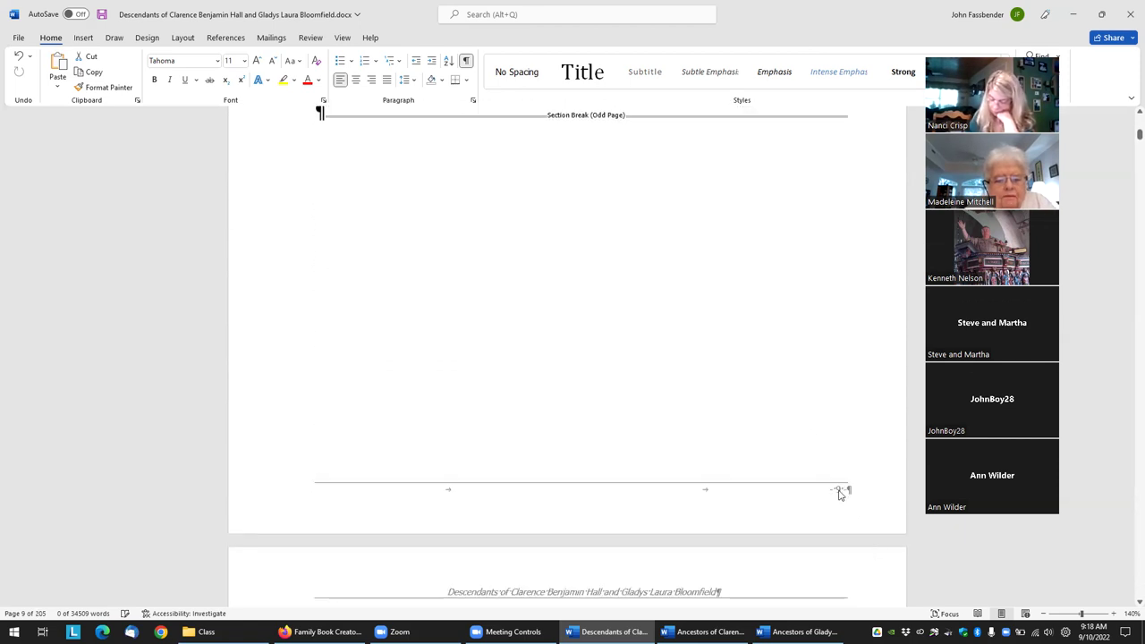
scroll(839, 495, up, 10)
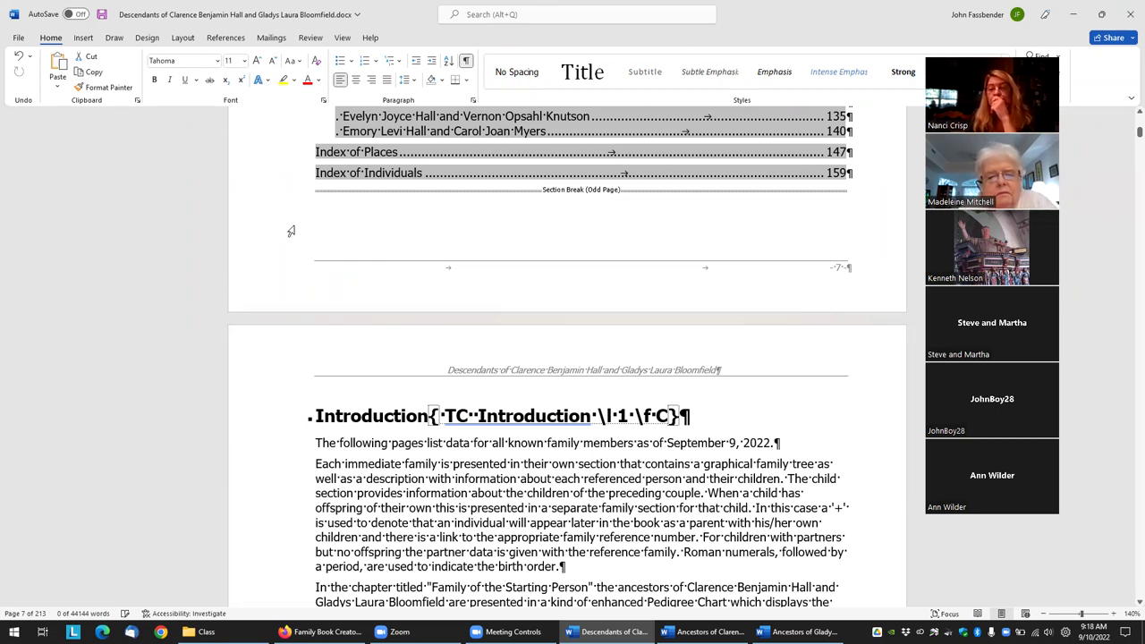
key(ctrl+a)
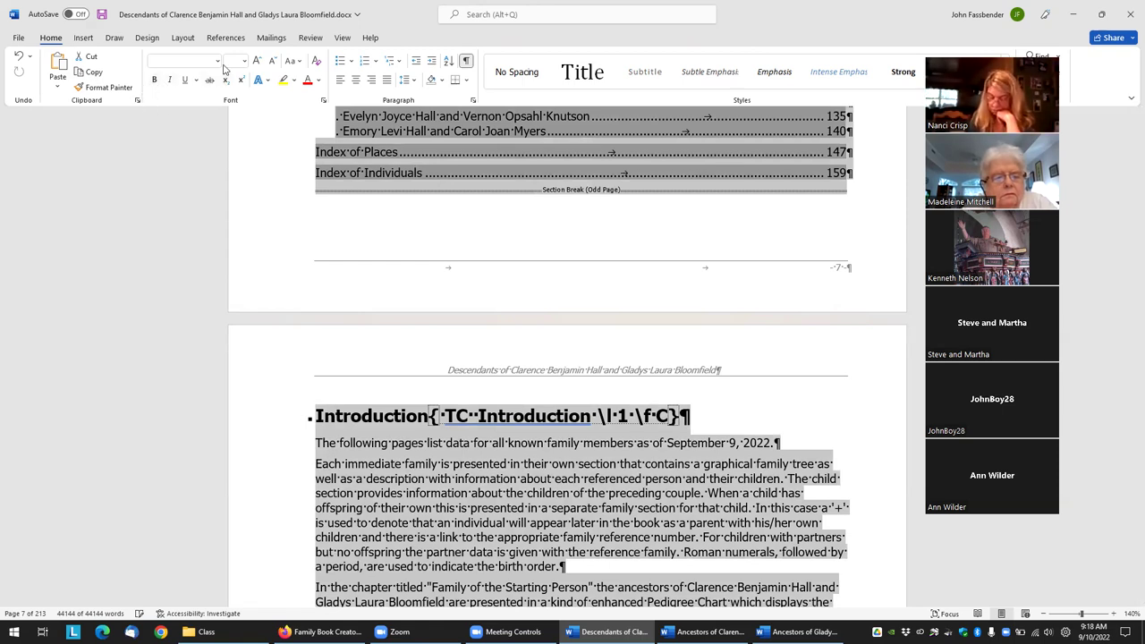
click(183, 38)
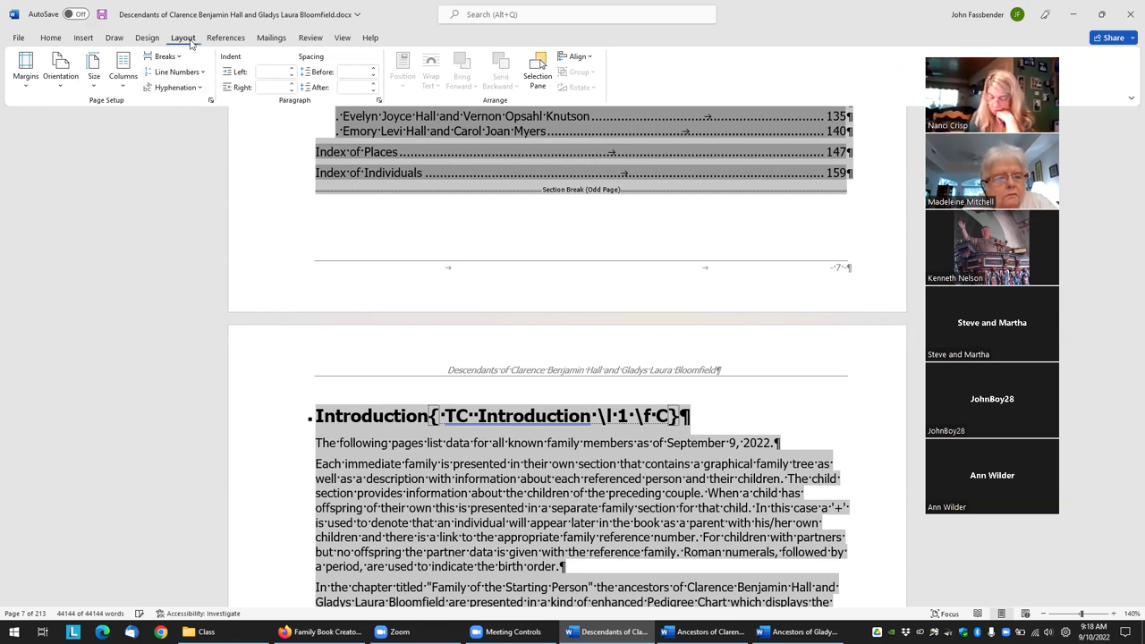
click(211, 101)
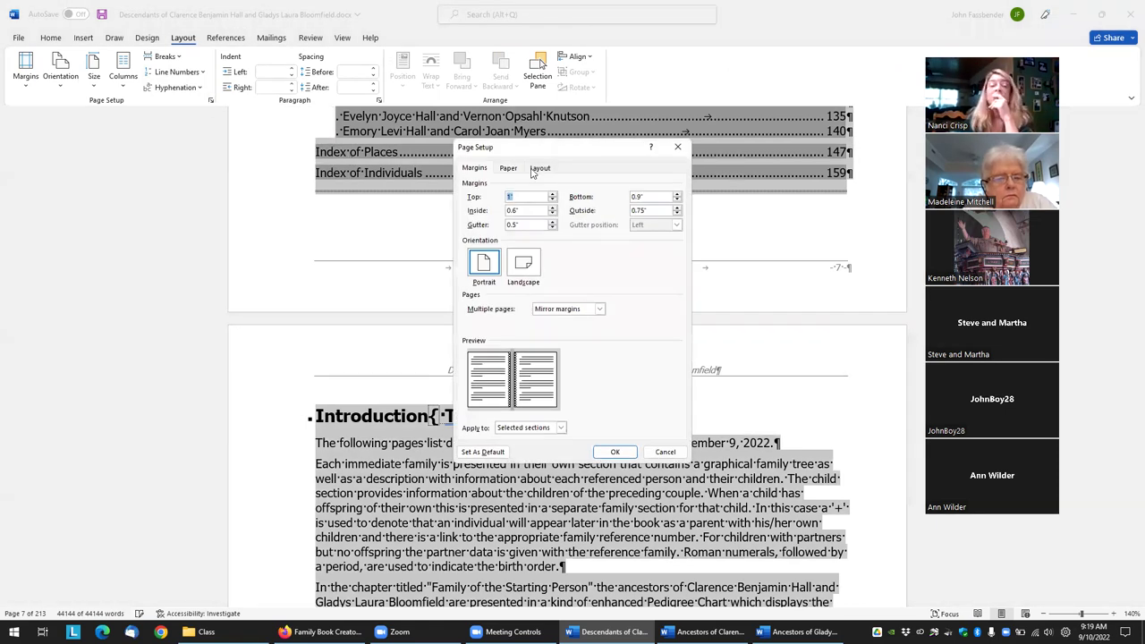
click(538, 169)
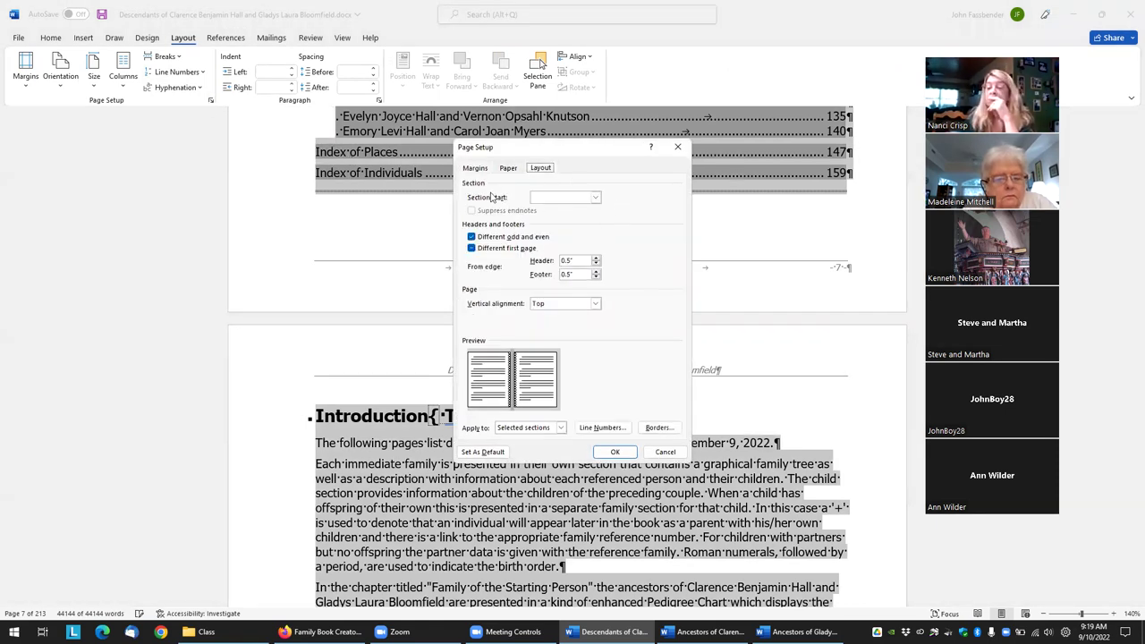
click(597, 203)
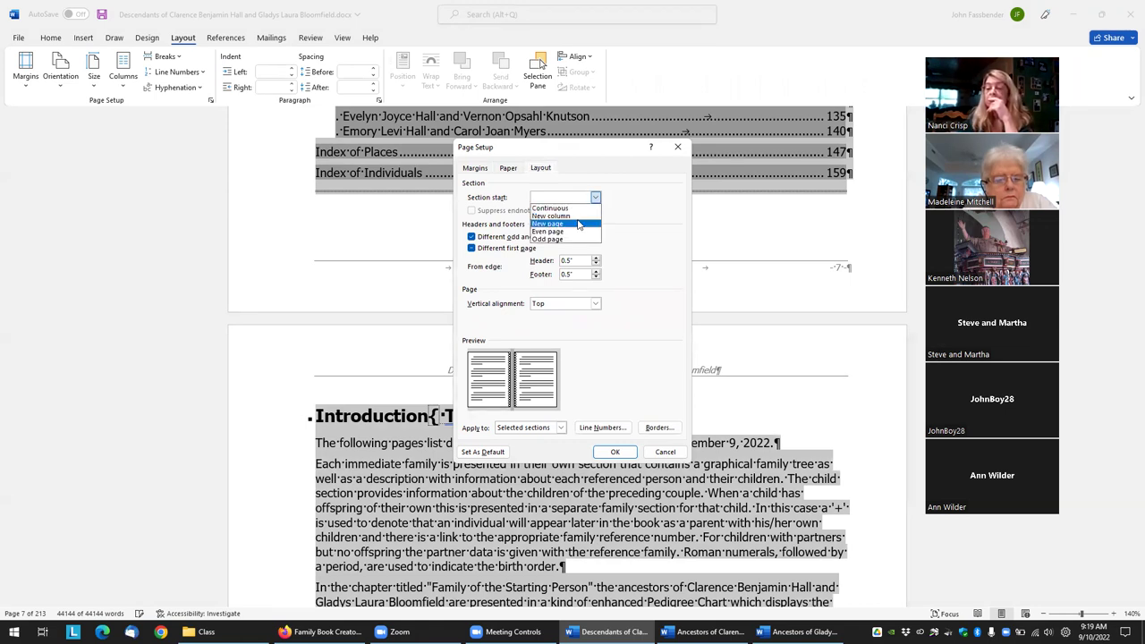
click(578, 224)
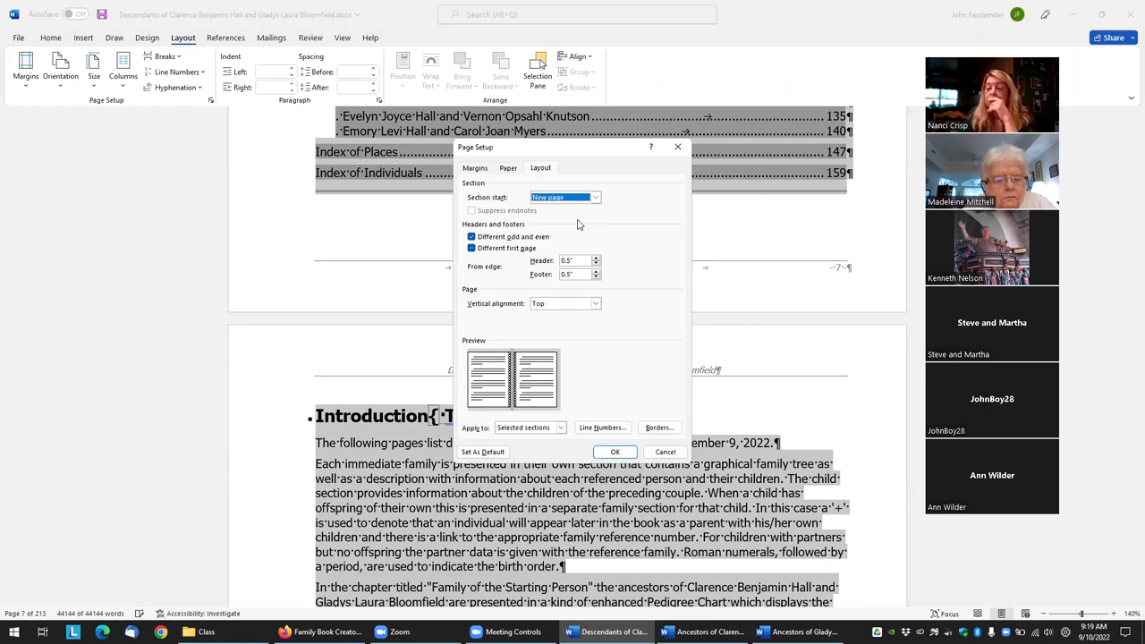
click(615, 451)
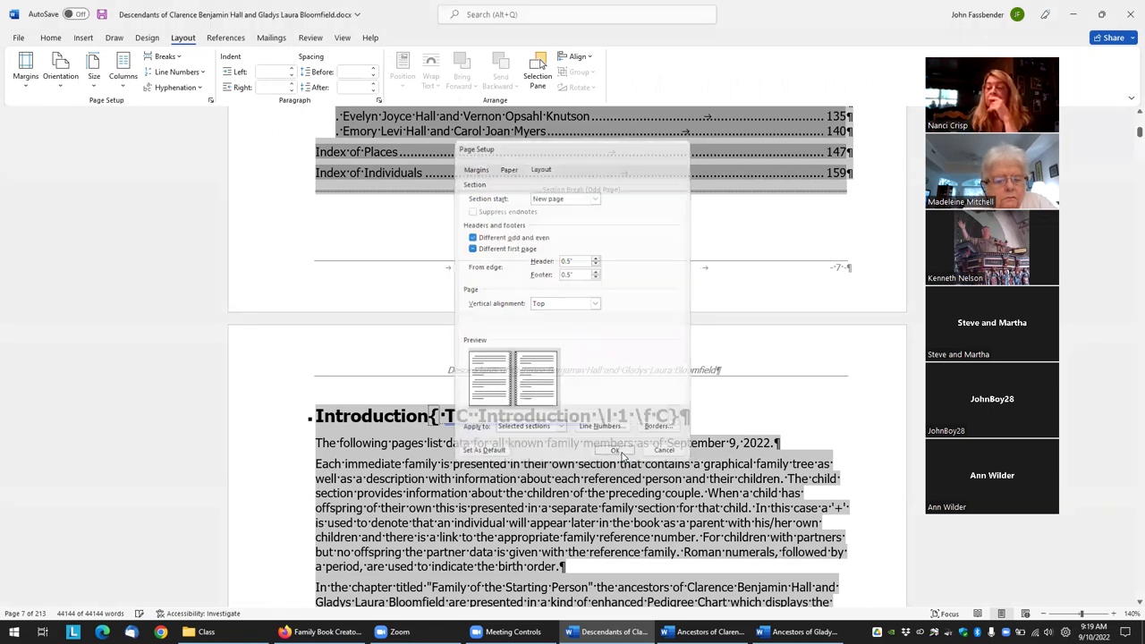
Step: Examine the section breaks, page headers and page numbers from the Contents through the Introduction and "Family of the Starting Person" chapter
scroll(652, 291, up, 5)
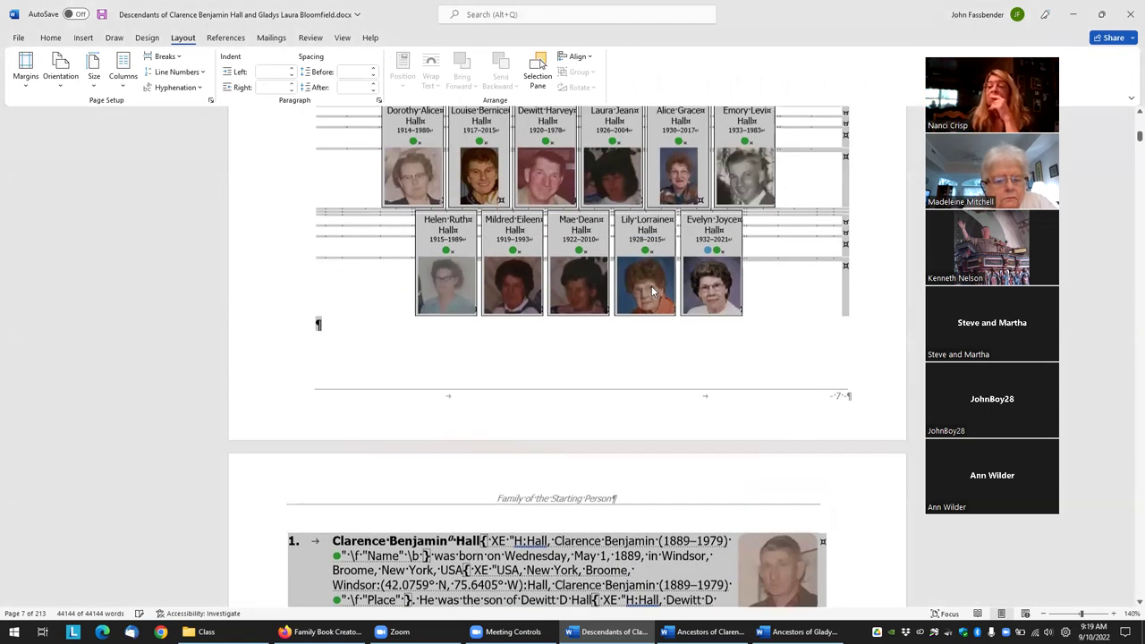
scroll(659, 301, up, 5)
scroll(677, 342, down, 5)
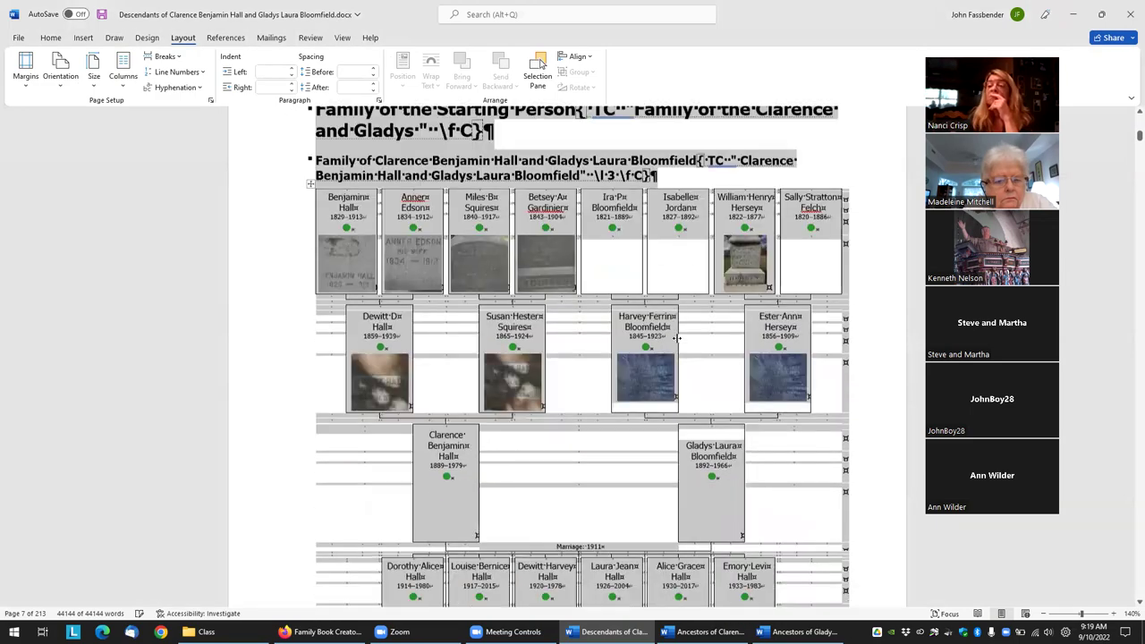
scroll(677, 343, down, 15)
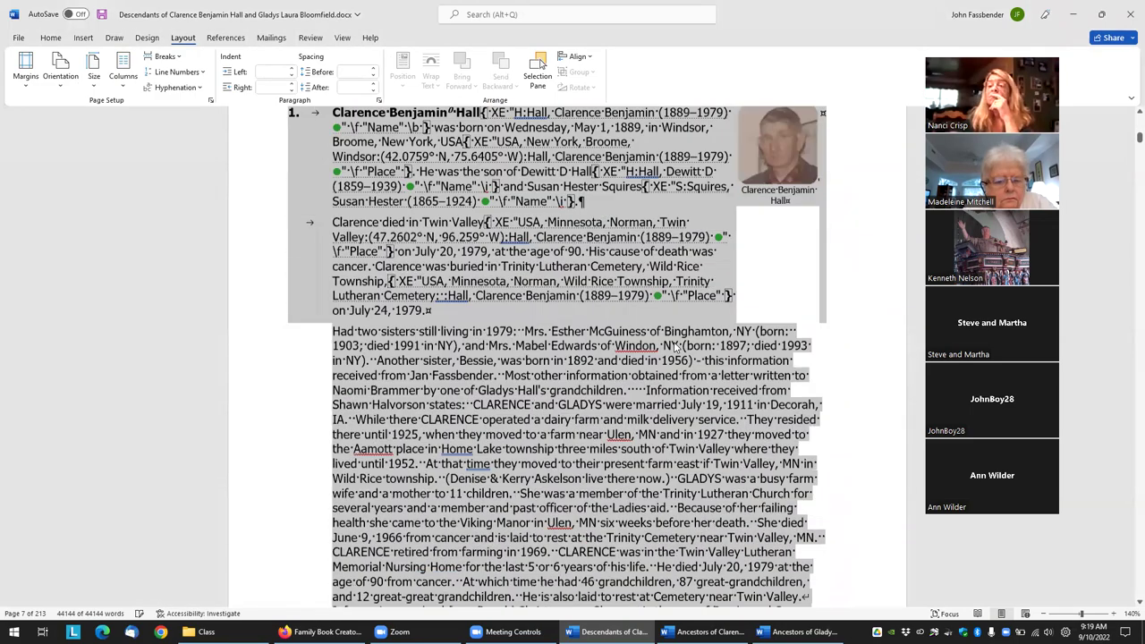
scroll(677, 343, down, 1)
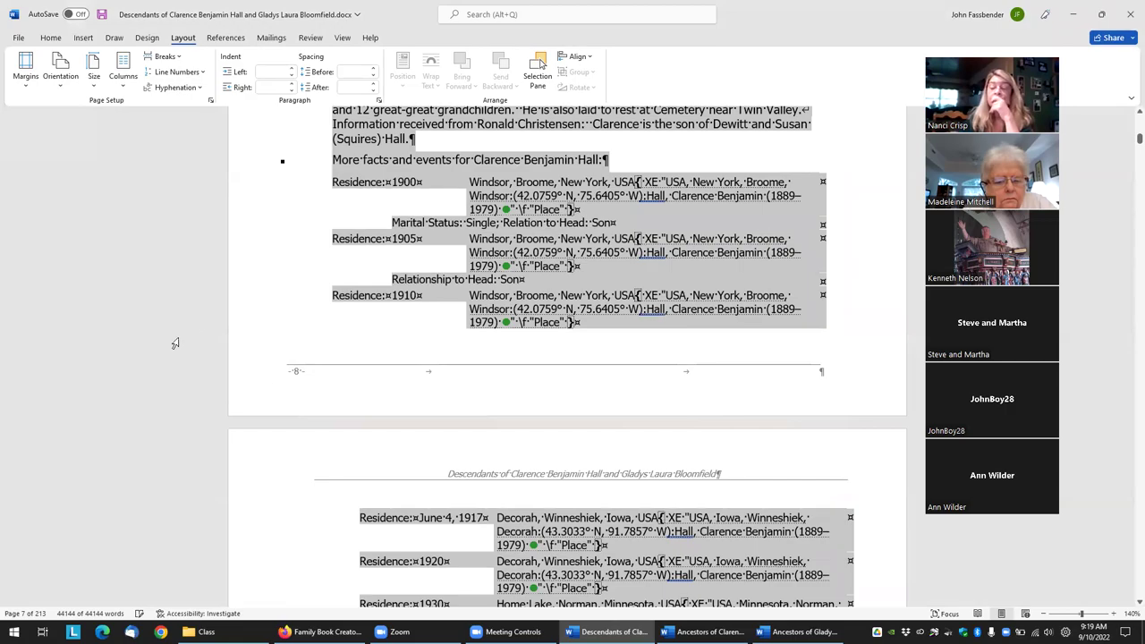
scroll(734, 210, up, 15)
scroll(734, 209, up, 20)
scroll(688, 167, up, 5)
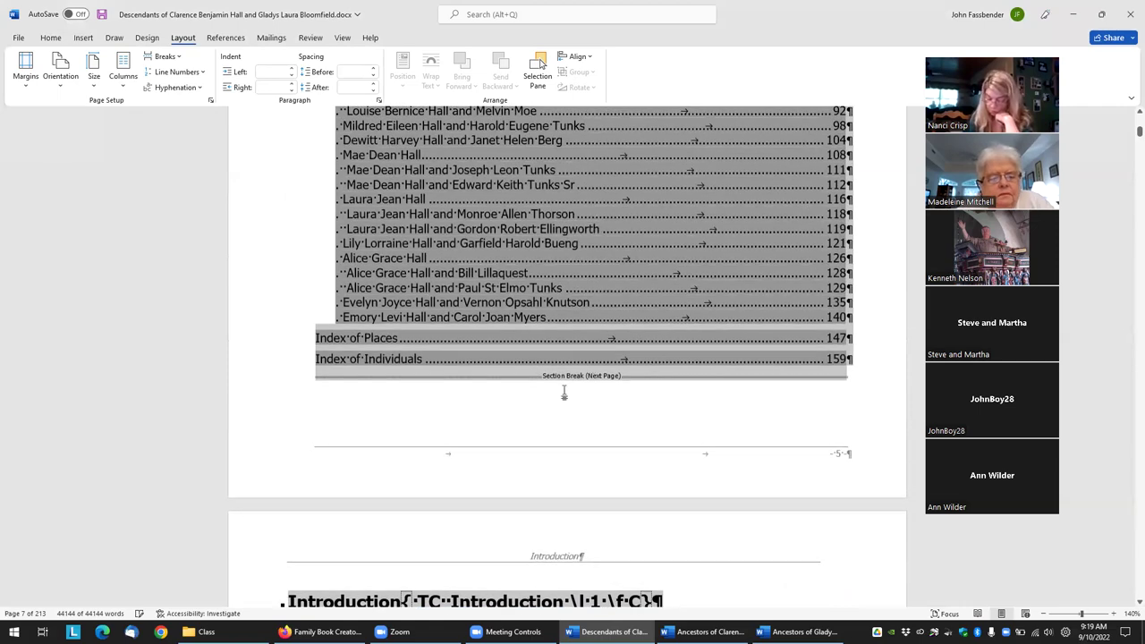
scroll(678, 386, down, 12)
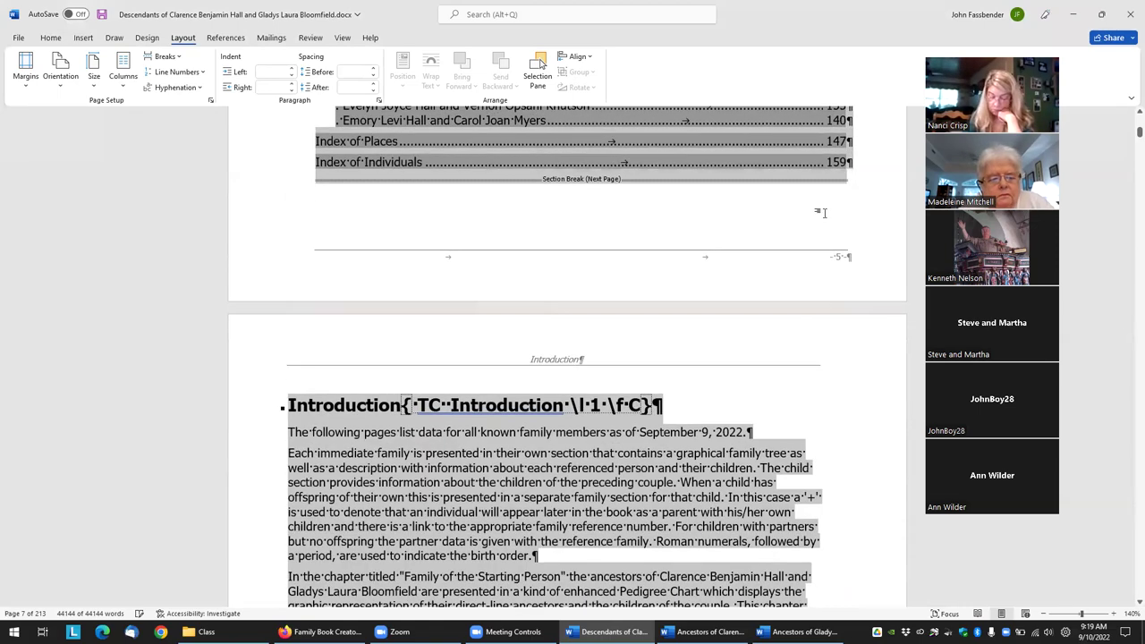
scroll(806, 326, down, 5)
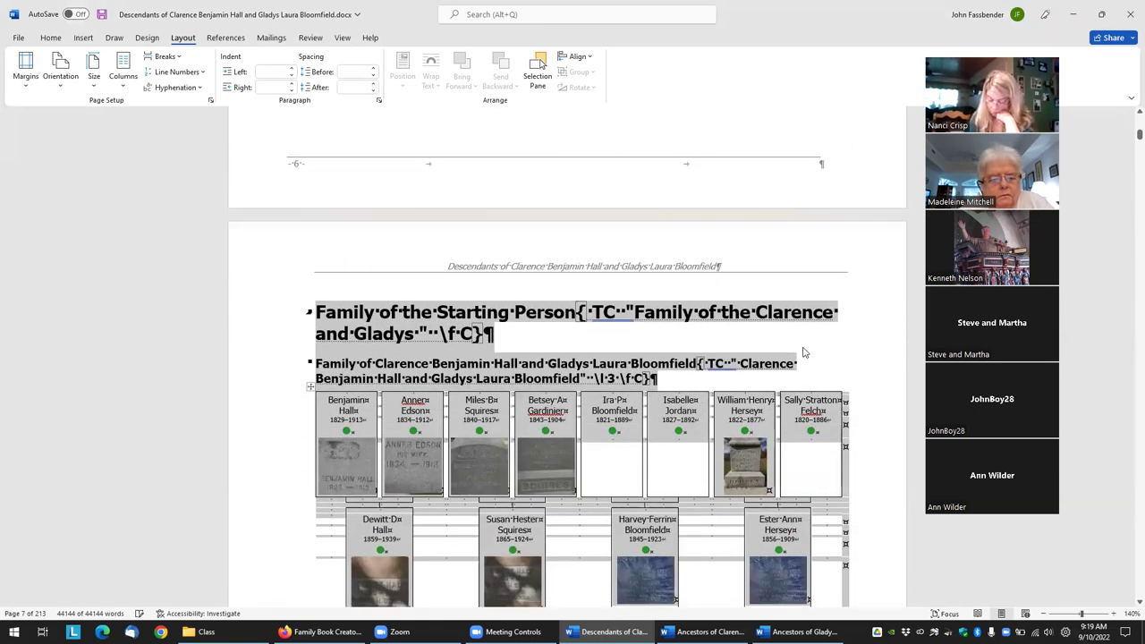
scroll(320, 204, down, 20)
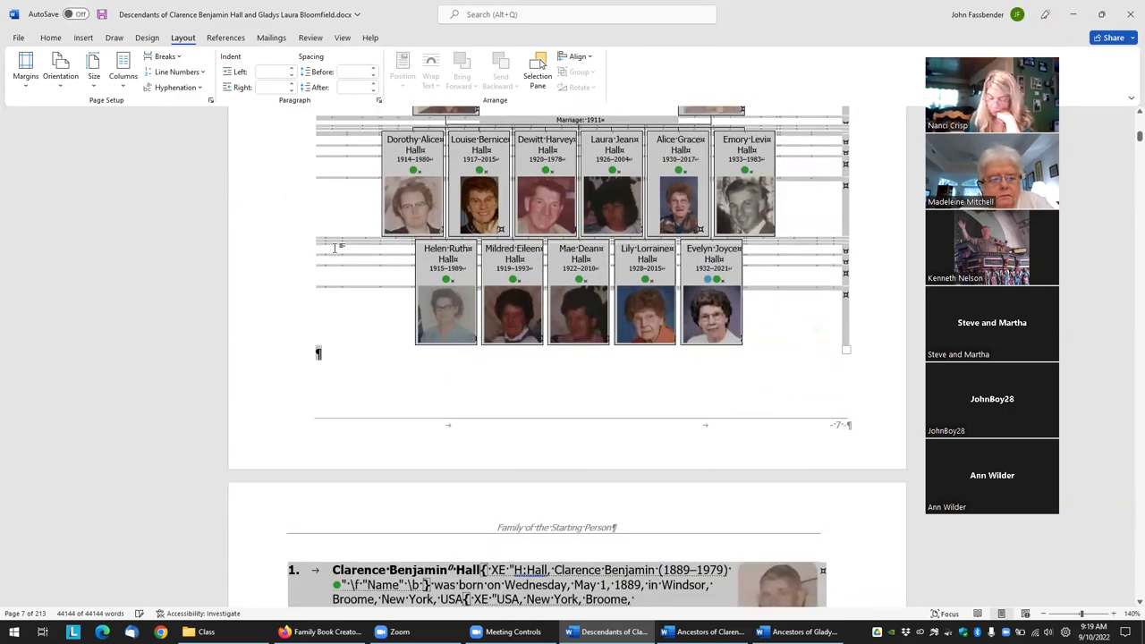
scroll(543, 307, down, 10)
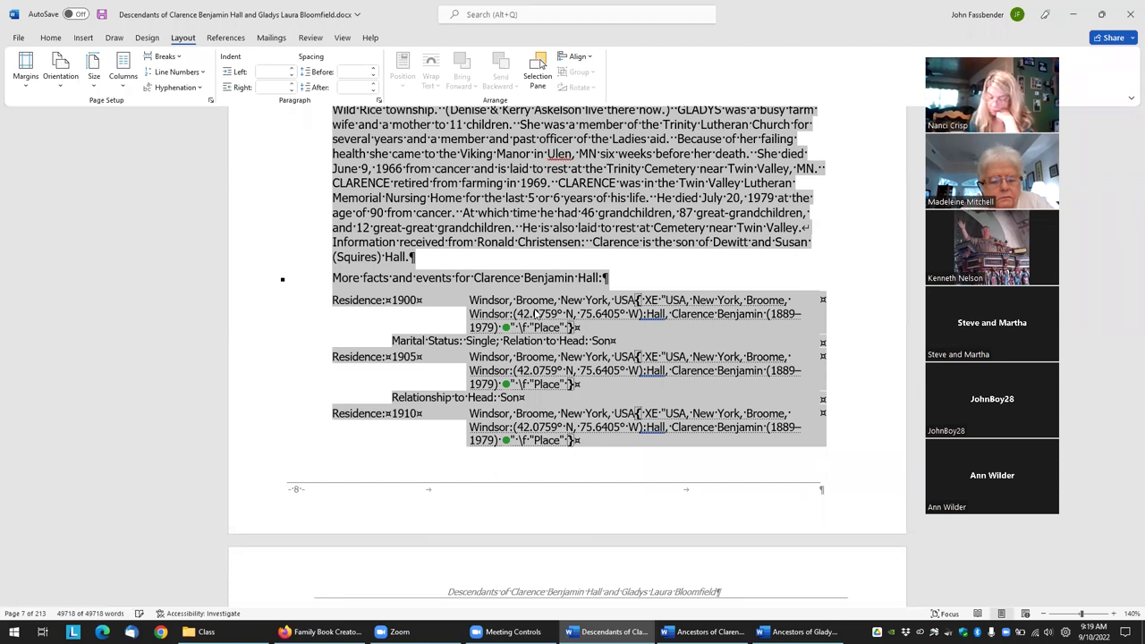
scroll(866, 310, up, 3)
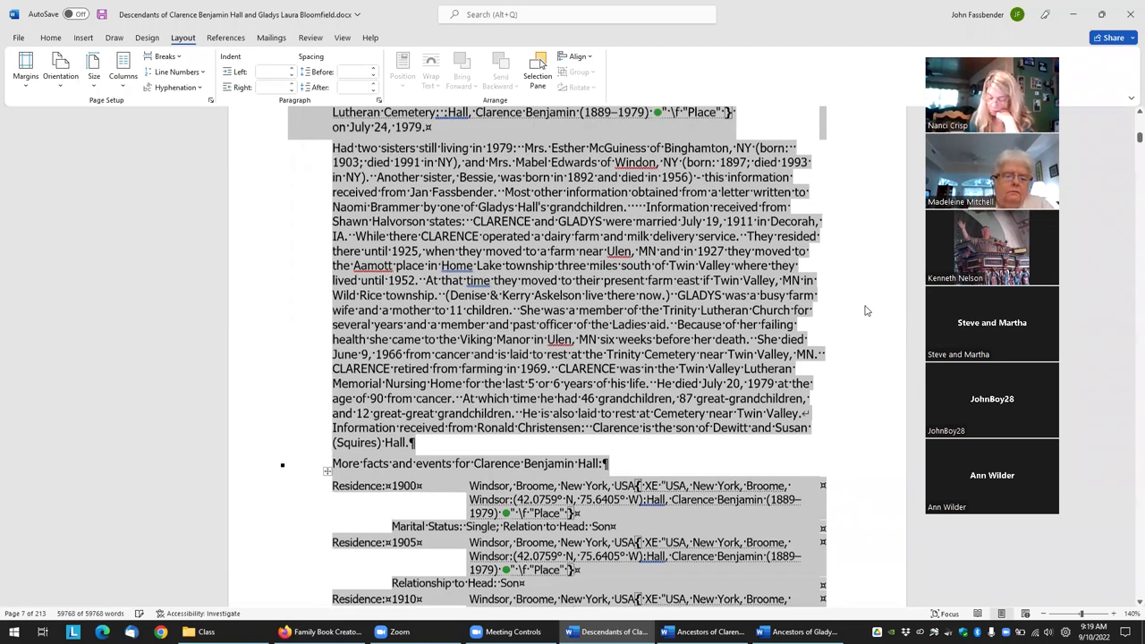
scroll(866, 311, up, 3)
scroll(743, 128, up, 5)
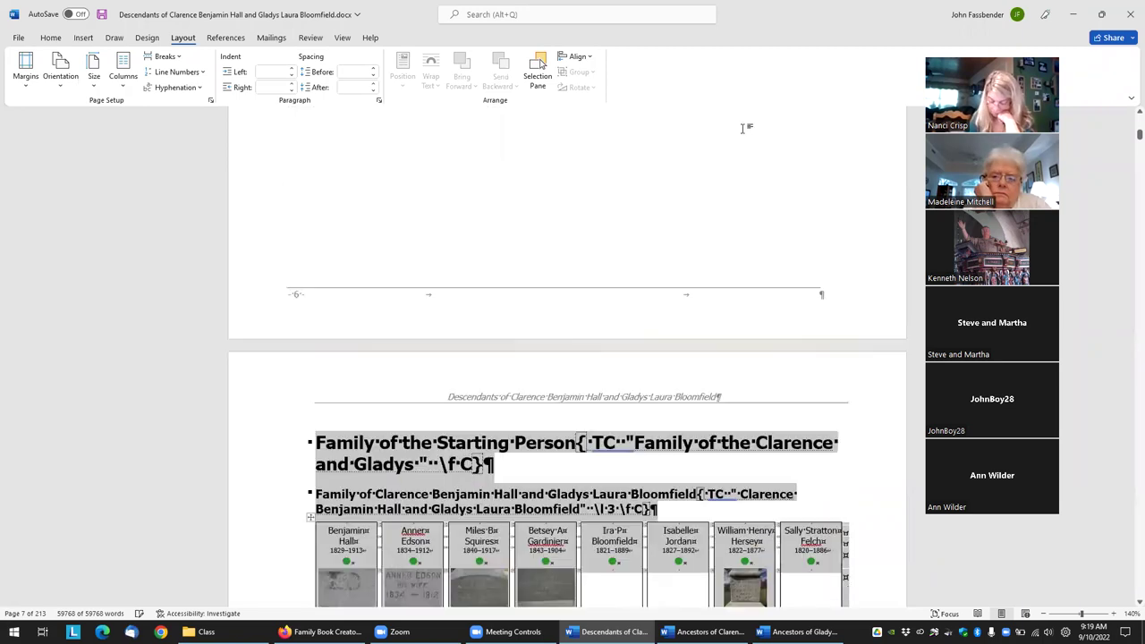
scroll(743, 128, up, 8)
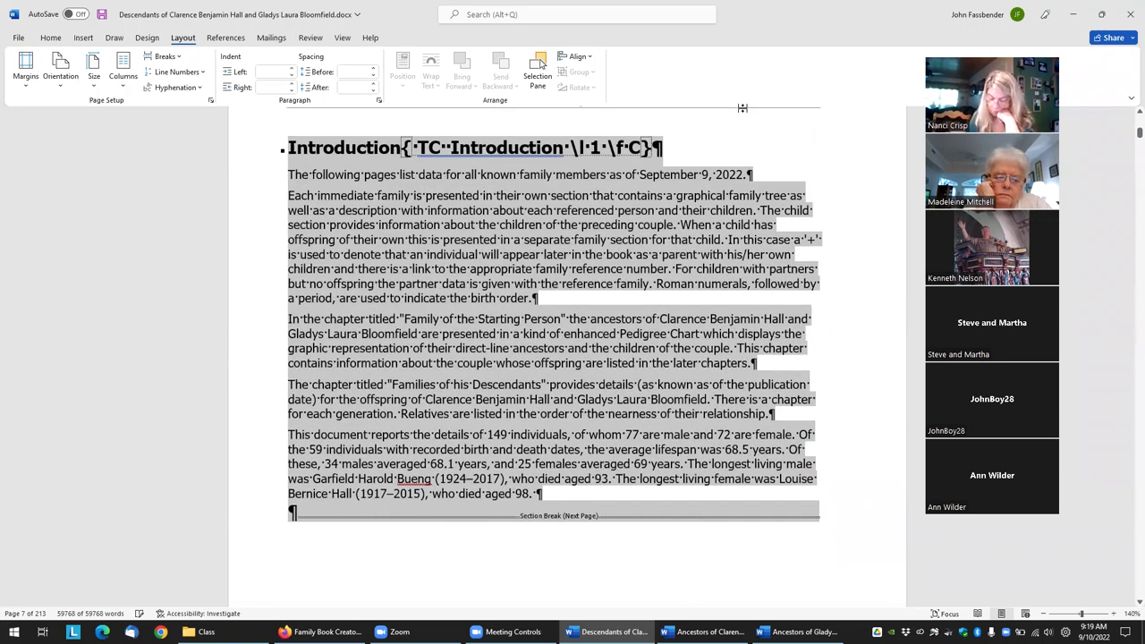
scroll(1130, 156, up, 1)
Step: Review the section breaks and blank pages in the front matter, from the title page to the Contents page
drag(1130, 133, 1129, 63)
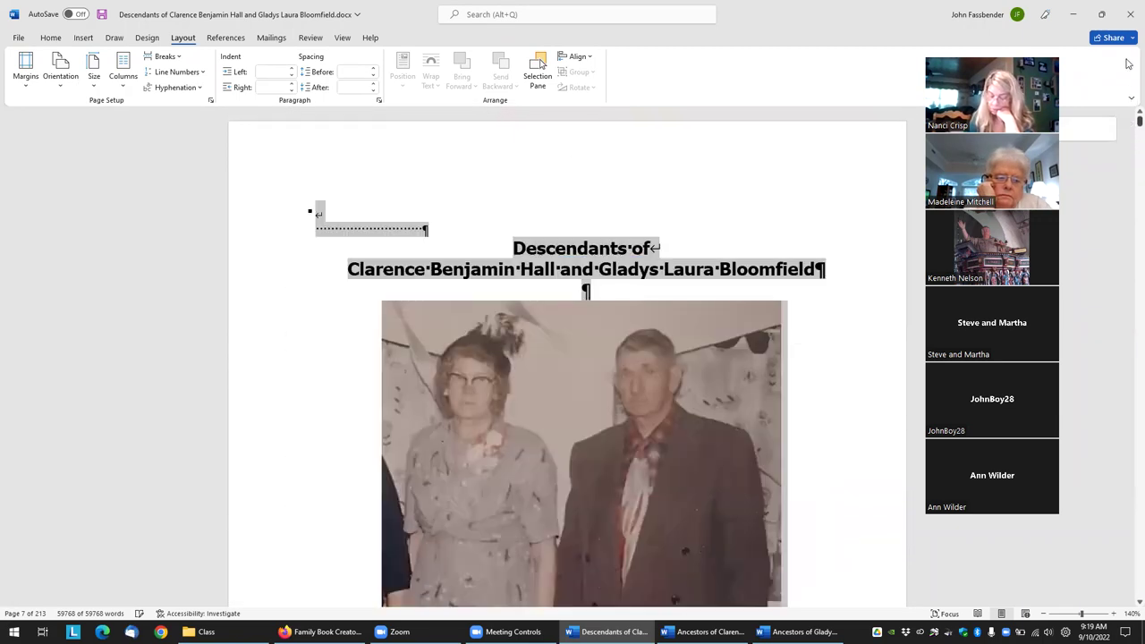
scroll(680, 438, down, 12)
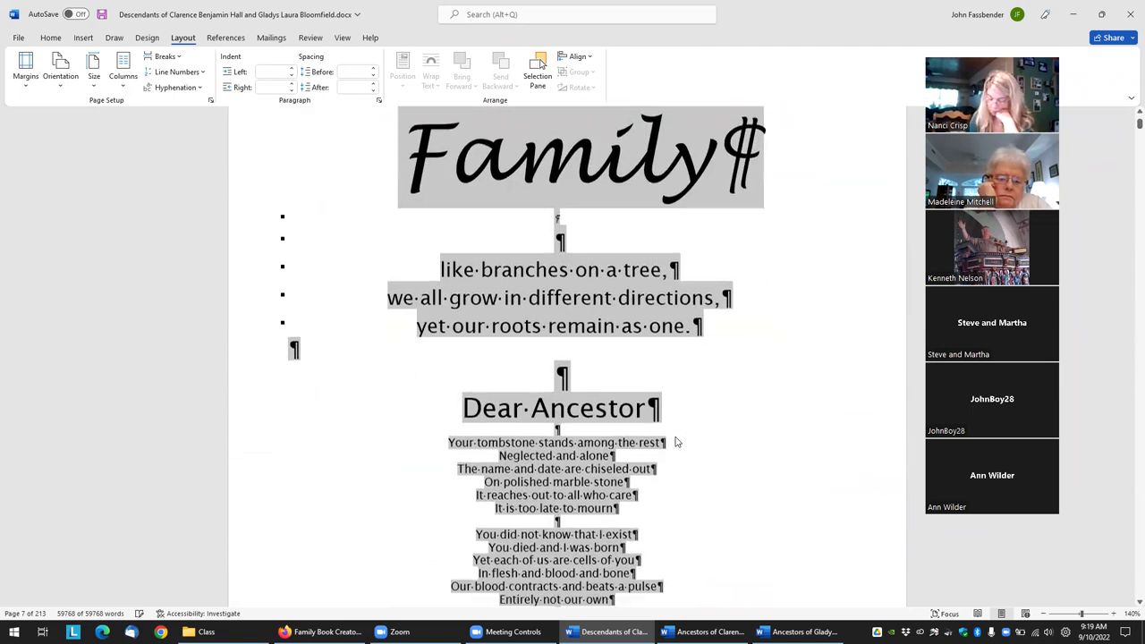
scroll(675, 437, down, 7)
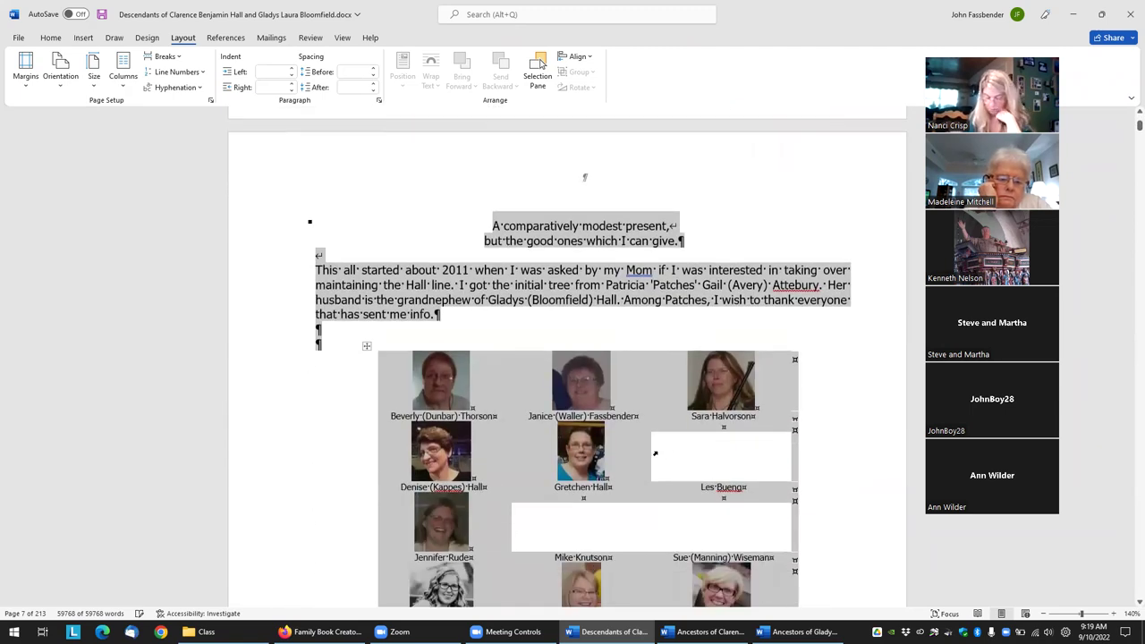
scroll(655, 454, down, 7)
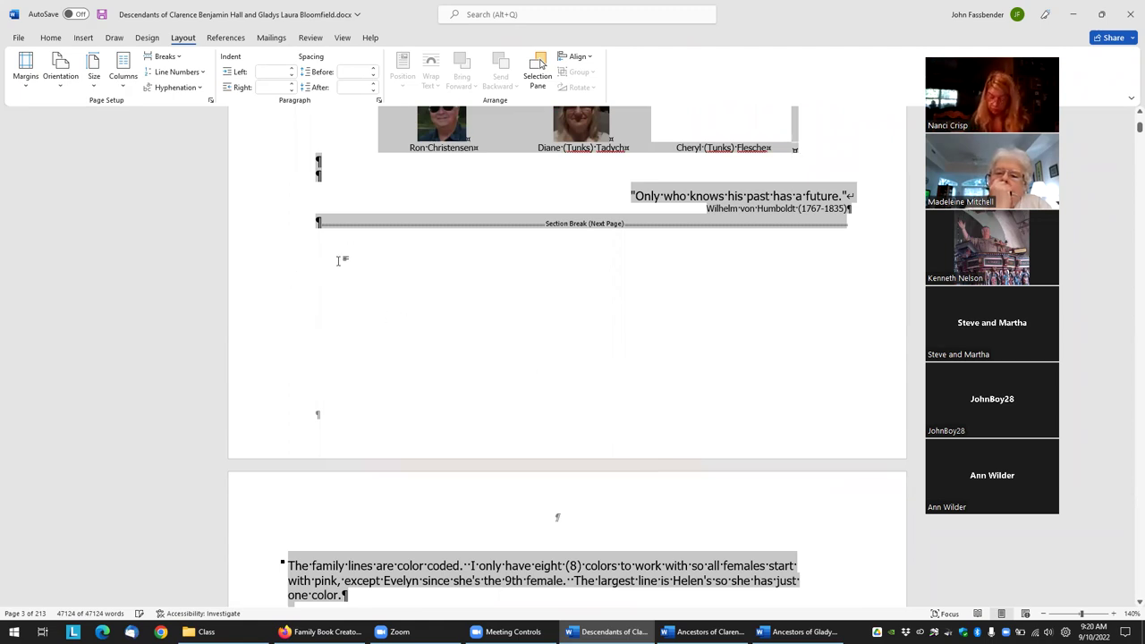
scroll(369, 240, down, 1)
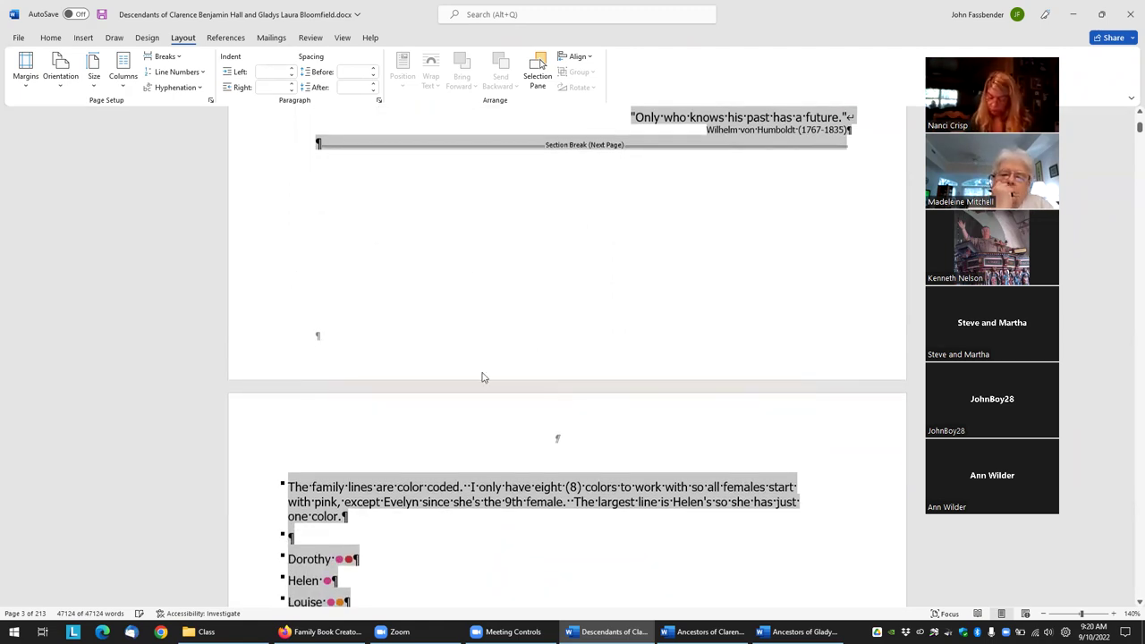
scroll(501, 392, down, 2)
scroll(506, 395, down, 10)
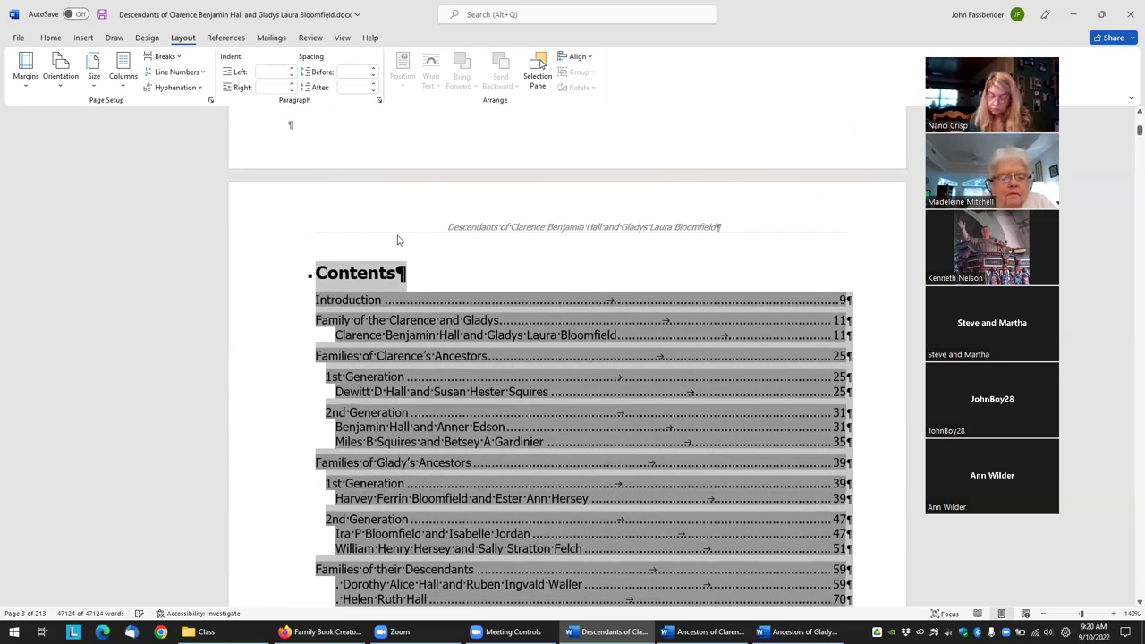
Step: Insert "Ancestors and" before "Descendants of" in the odd-page header of the Contents section
click(450, 233)
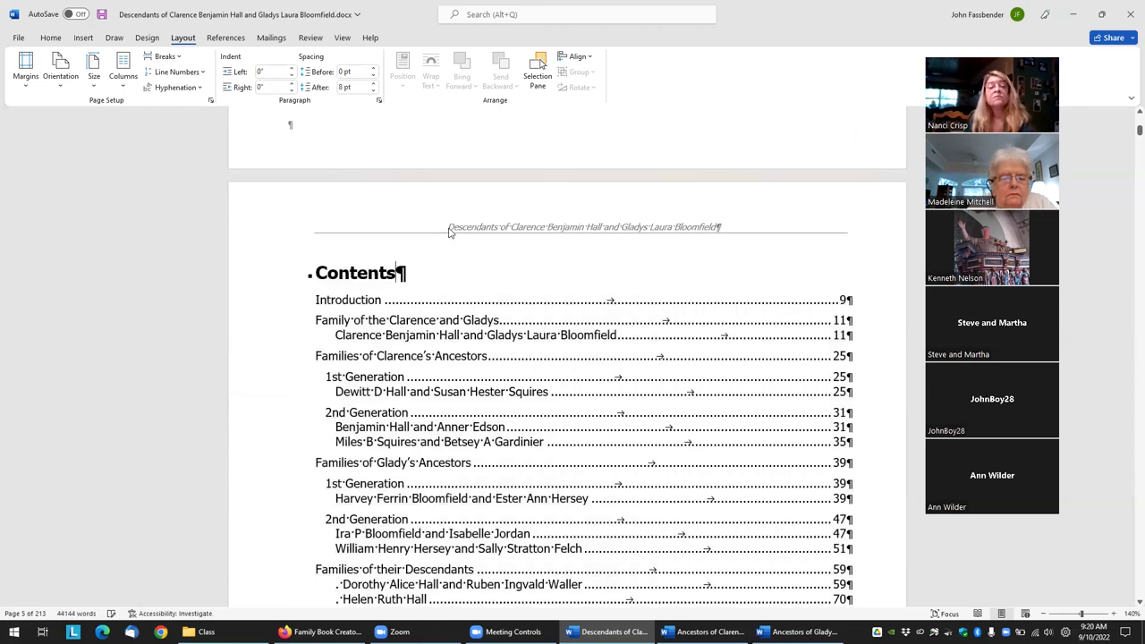
double_click(450, 230)
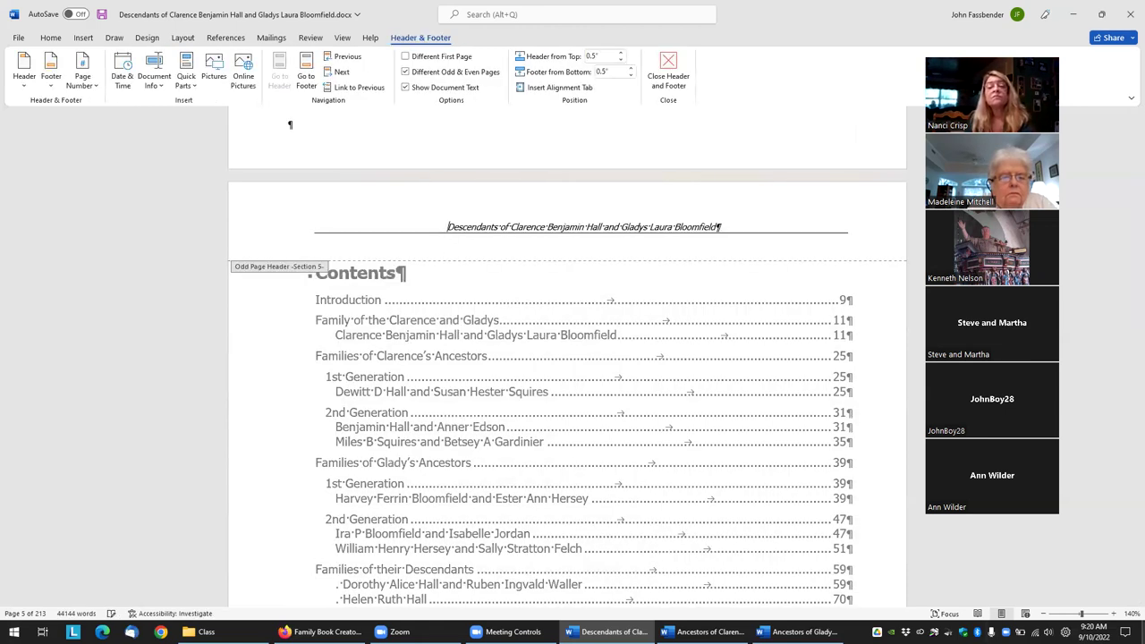
text(Ancestors and)
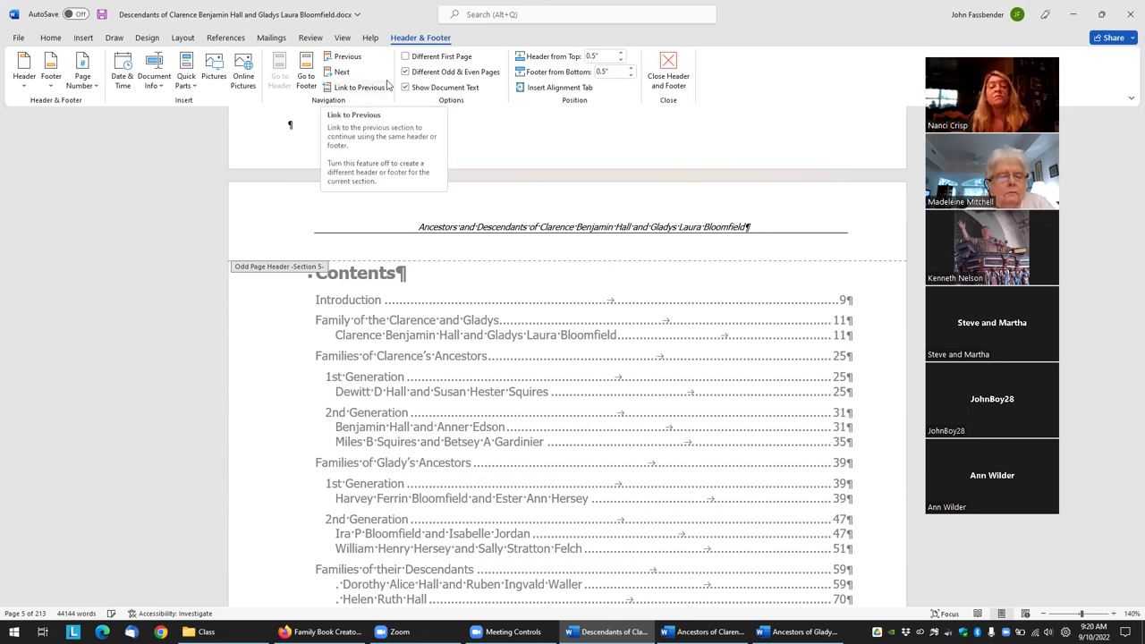
click(682, 72)
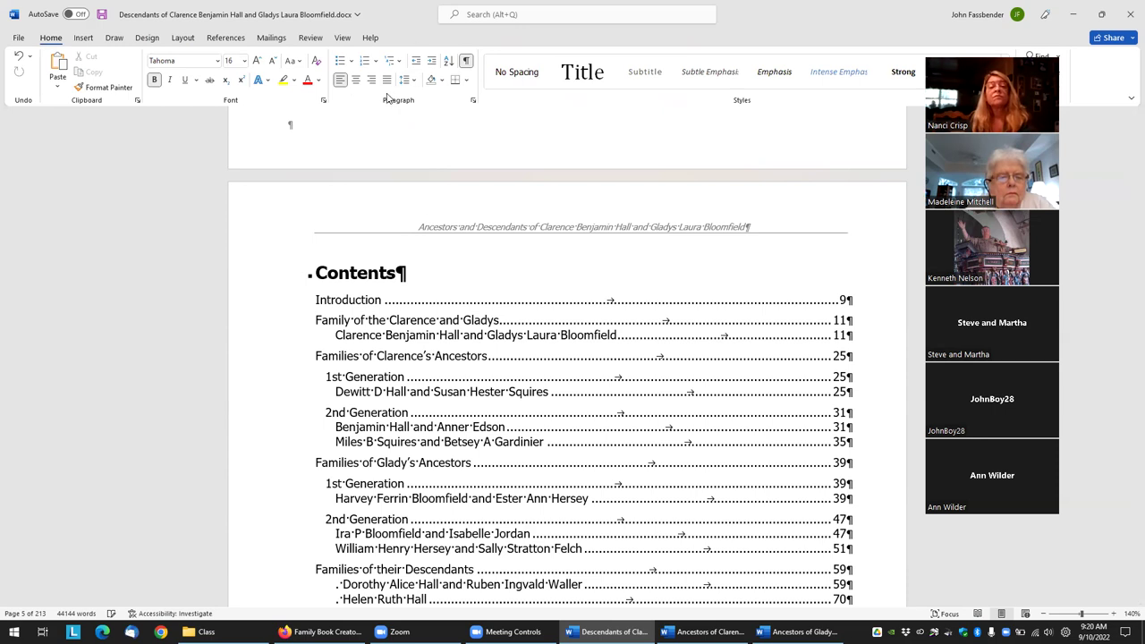
Step: Check the odd-page headers of the Contents section and the "Family of the Starting Person" chapter, then return to the body text
double_click(699, 231)
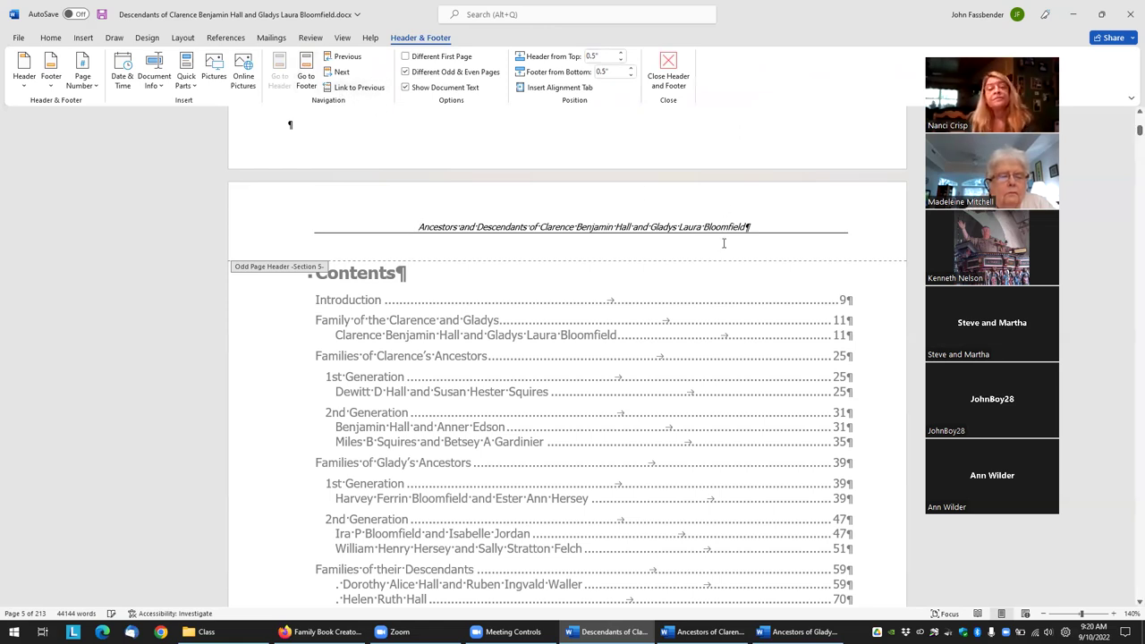
click(668, 72)
scroll(726, 318, down, 10)
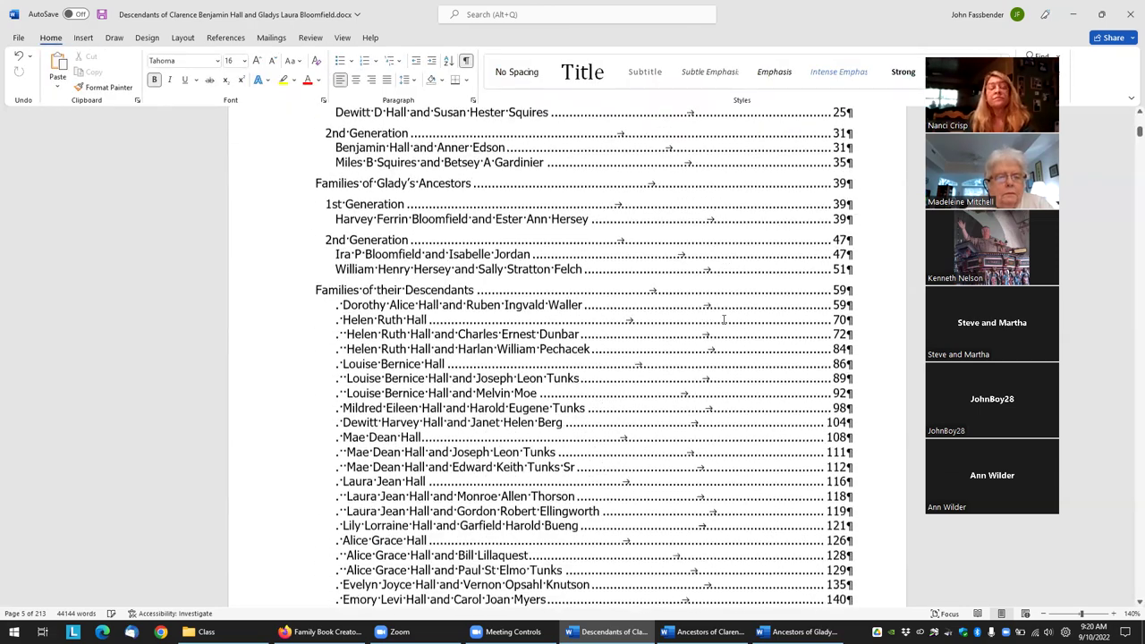
scroll(725, 333, down, 8)
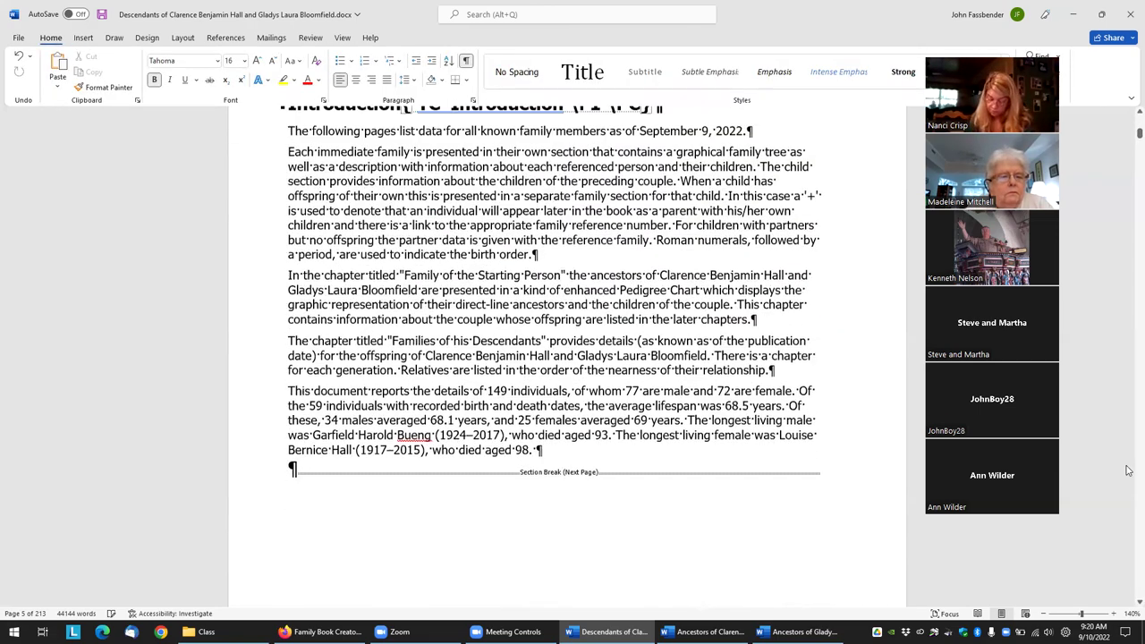
scroll(1128, 471, down, 5)
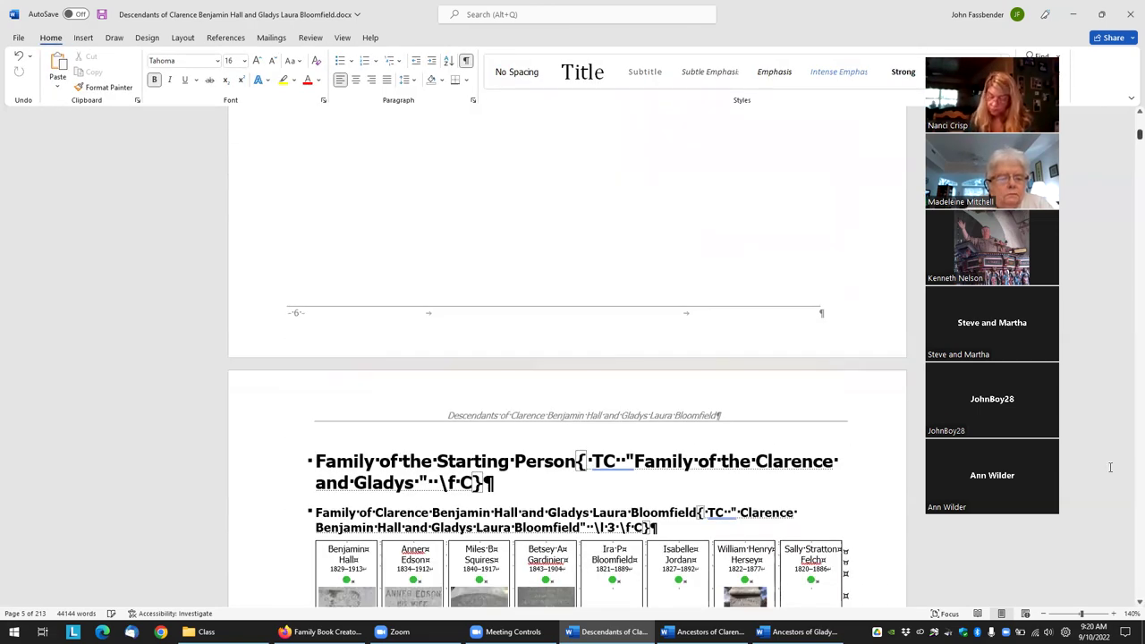
scroll(596, 431, down, 4)
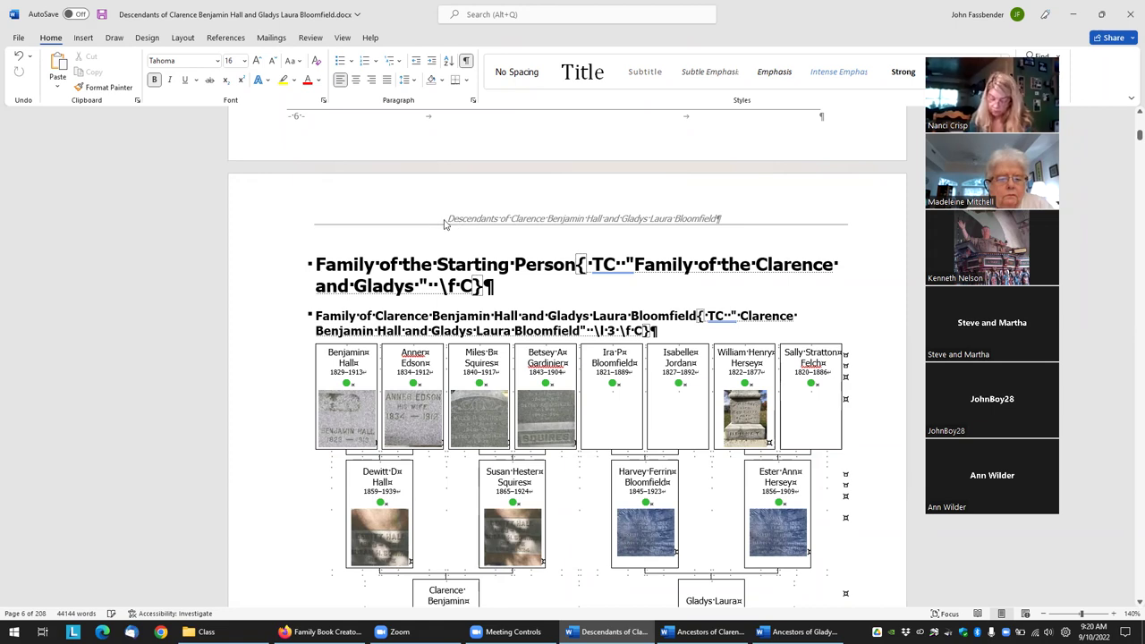
double_click(451, 222)
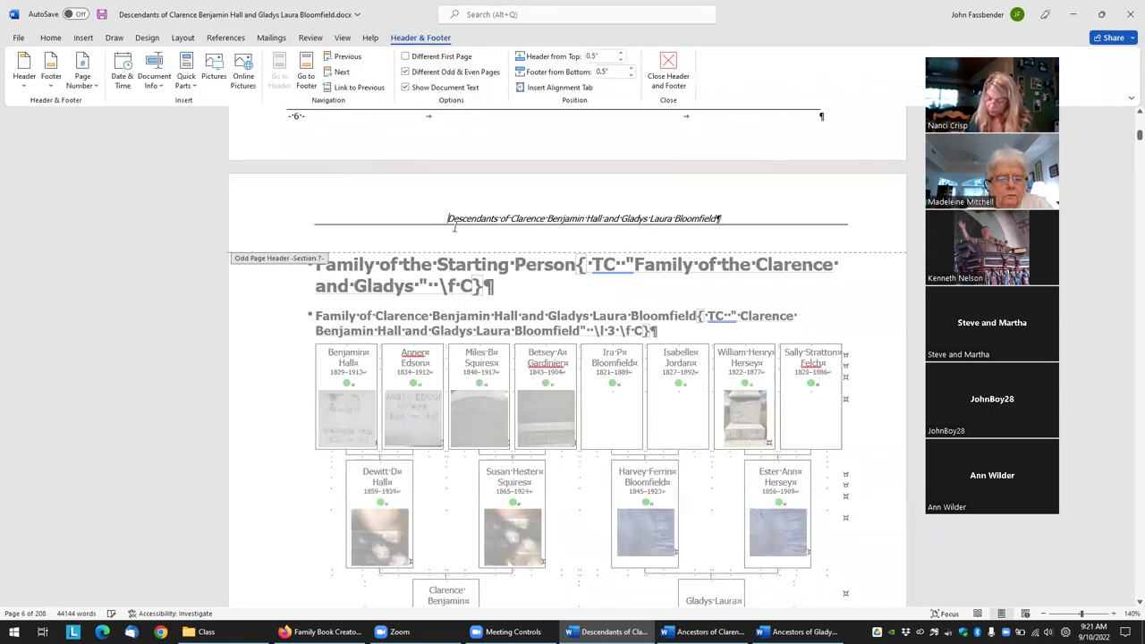
mouse_move(796, 632)
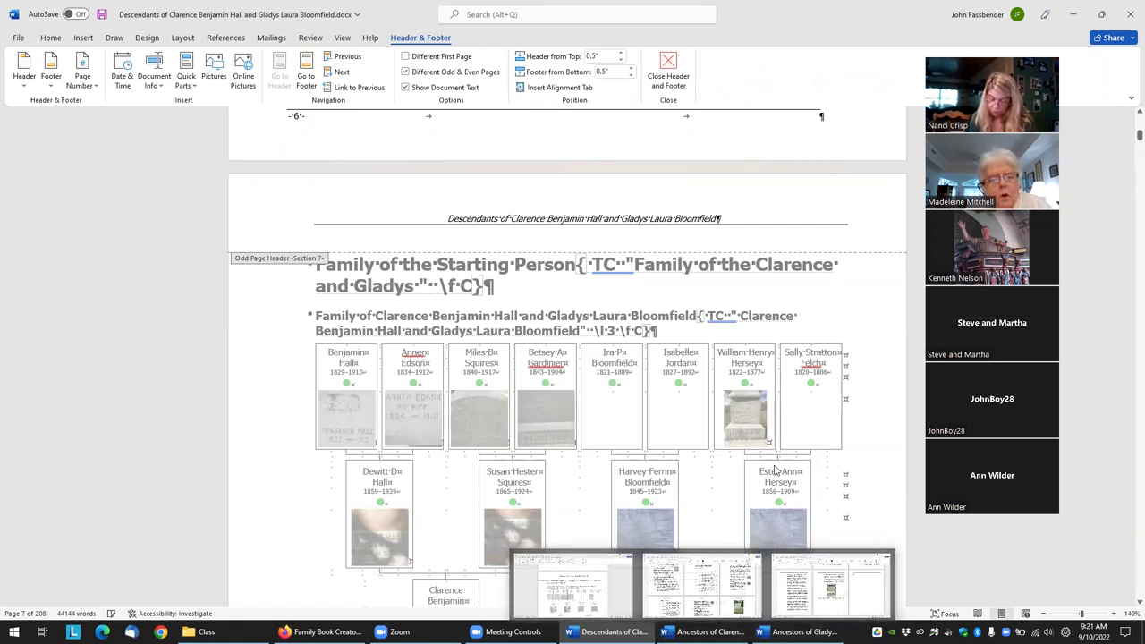
scroll(763, 452, down, 3)
scroll(763, 453, down, 5)
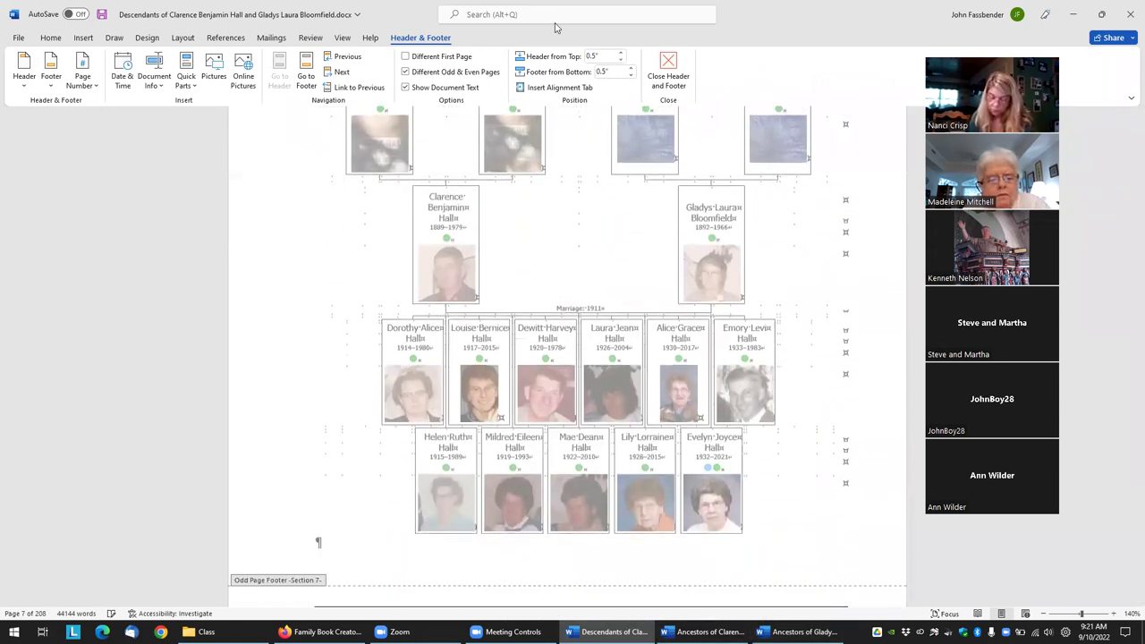
key(Escape)
Step: Examine the odd- and even-page headers from the "Family of the Starting Person" chapter into the 1st Generation of the first ancestors chapter
scroll(1132, 541, down, 15)
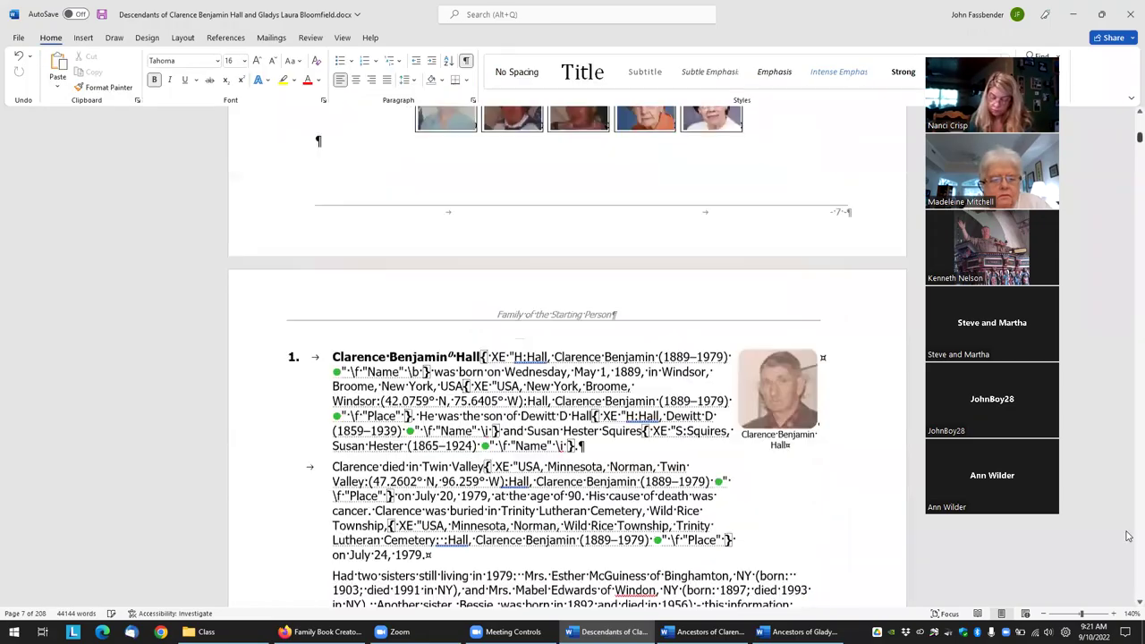
scroll(1128, 537, down, 20)
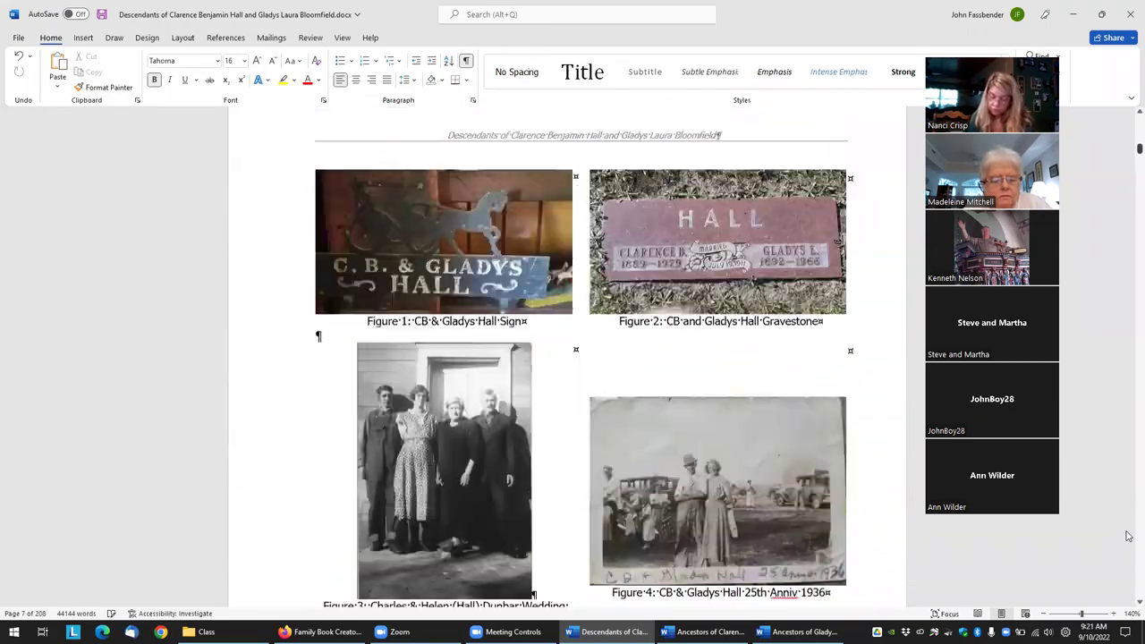
scroll(1128, 537, down, 20)
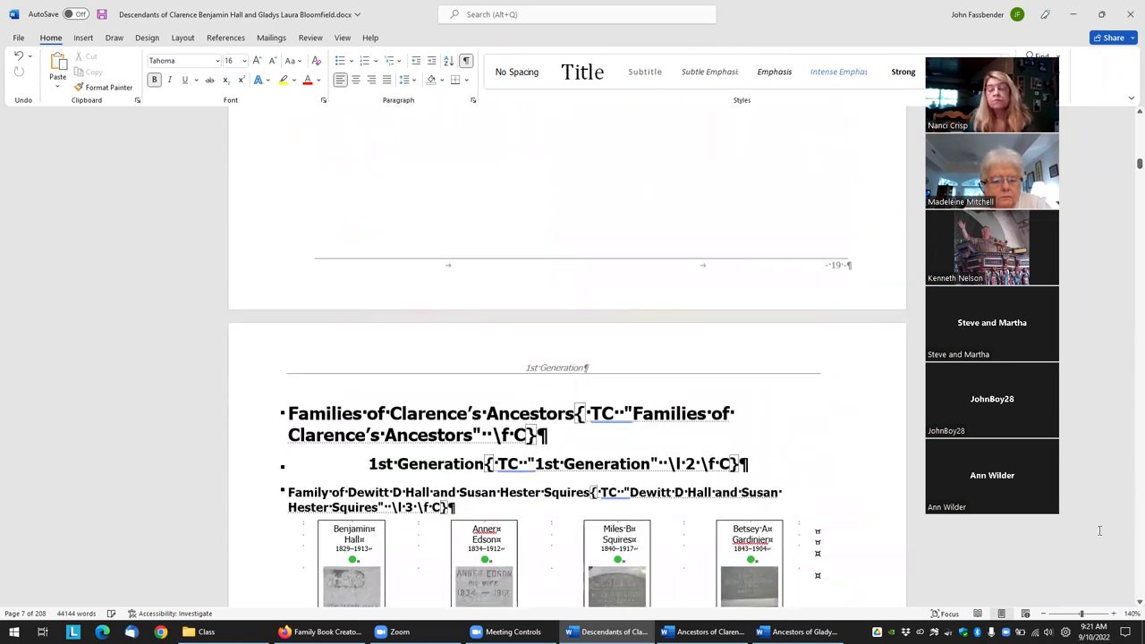
scroll(530, 384, down, 8)
scroll(299, 319, up, 4)
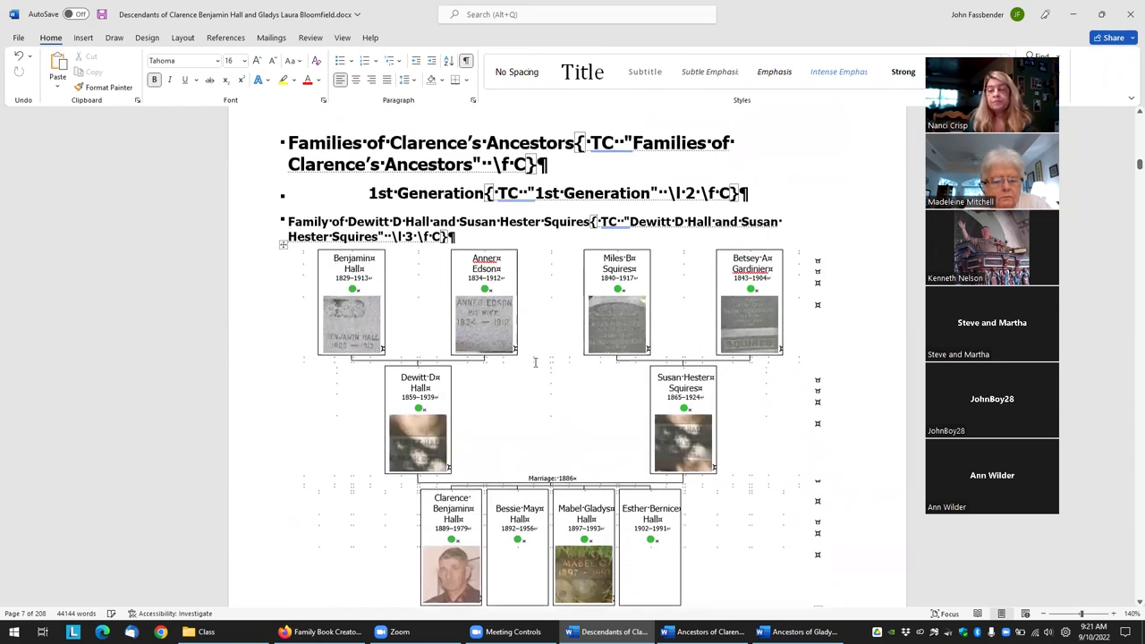
scroll(611, 287, down, 20)
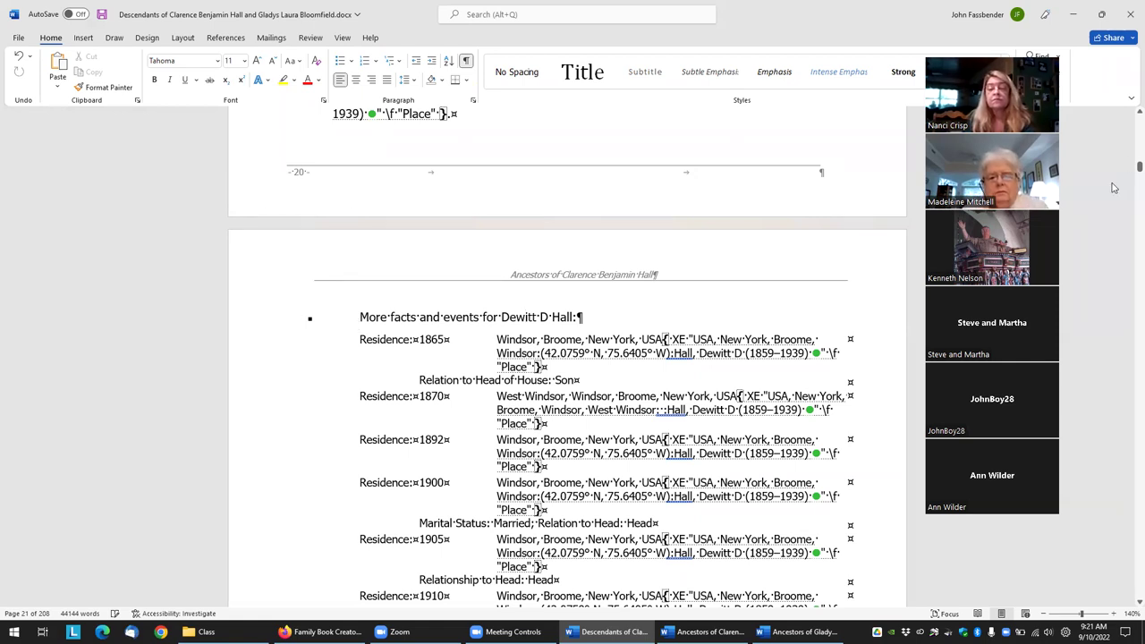
Step: Examine the odd- and even-page headers in the 2nd Generation section of the second ancestors chapter
drag(1129, 170, 1129, 239)
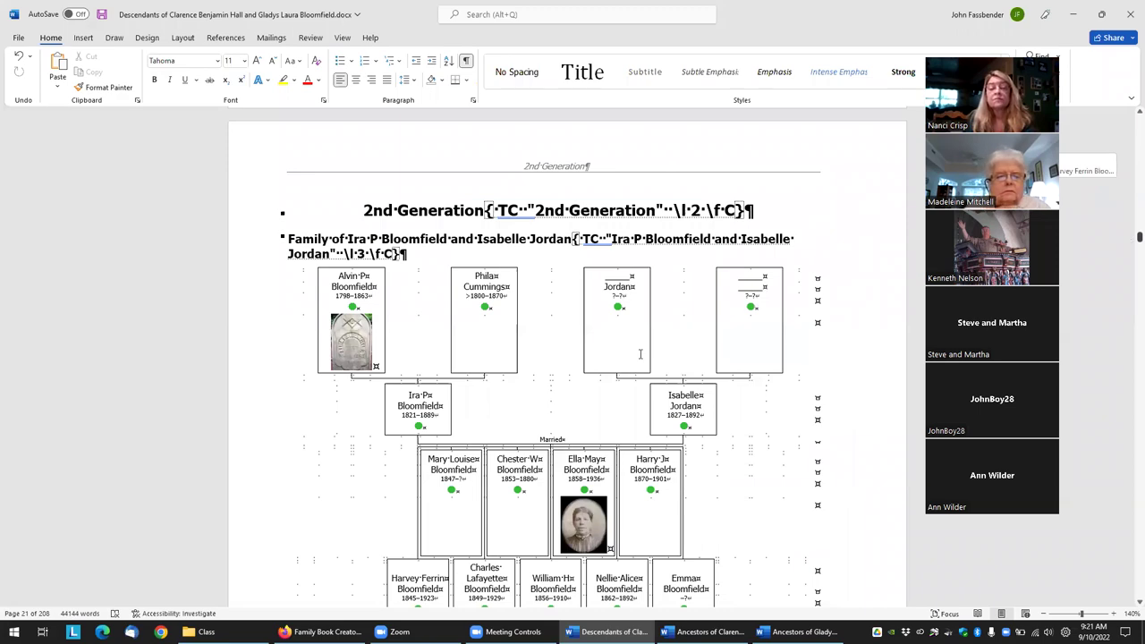
scroll(640, 354, down, 5)
scroll(1132, 549, down, 20)
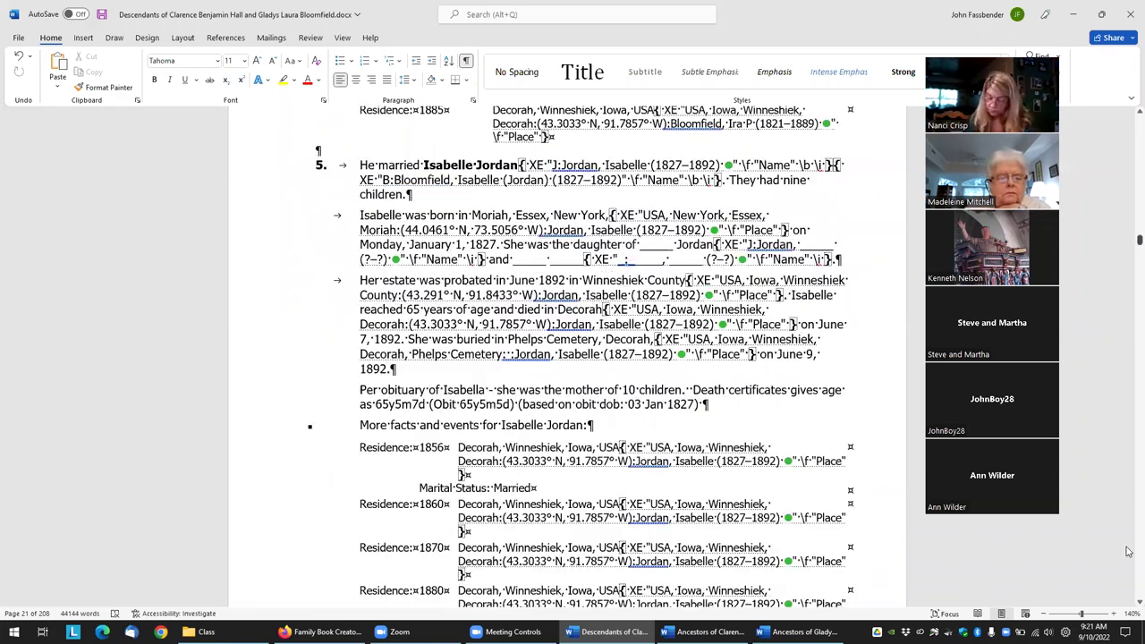
scroll(1127, 552, down, 18)
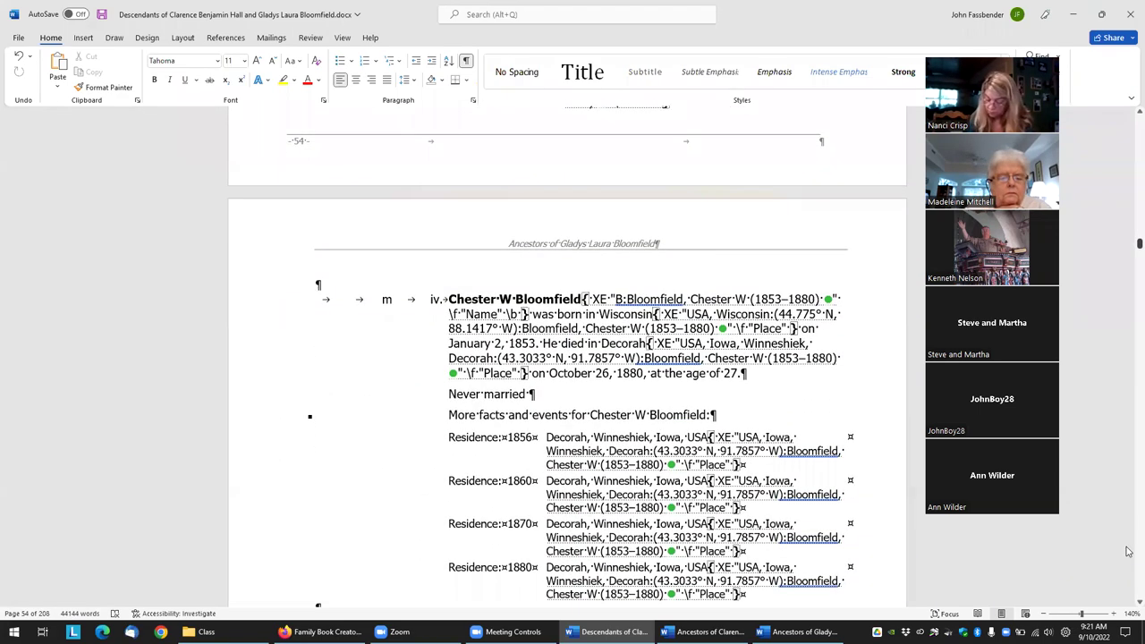
scroll(1127, 552, down, 20)
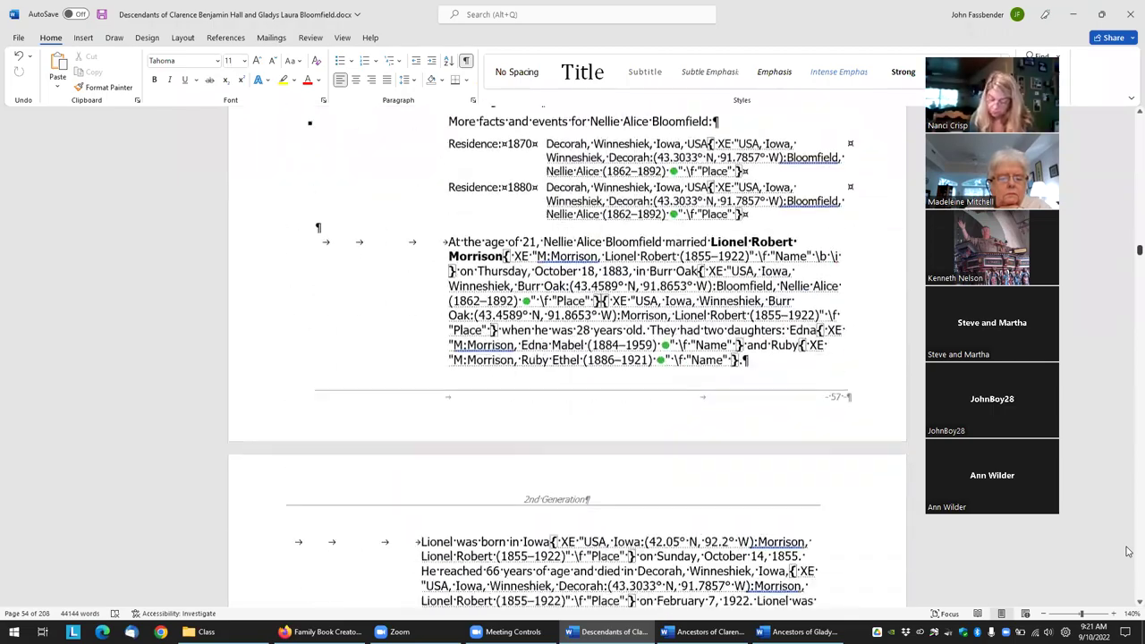
scroll(1127, 552, down, 20)
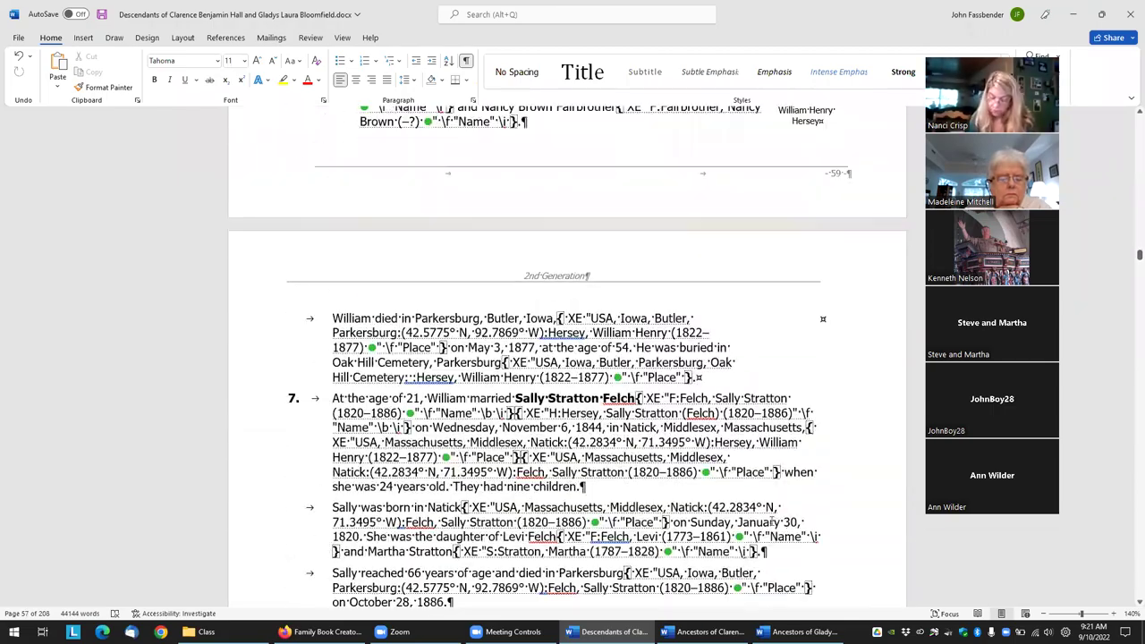
scroll(1127, 552, down, 2)
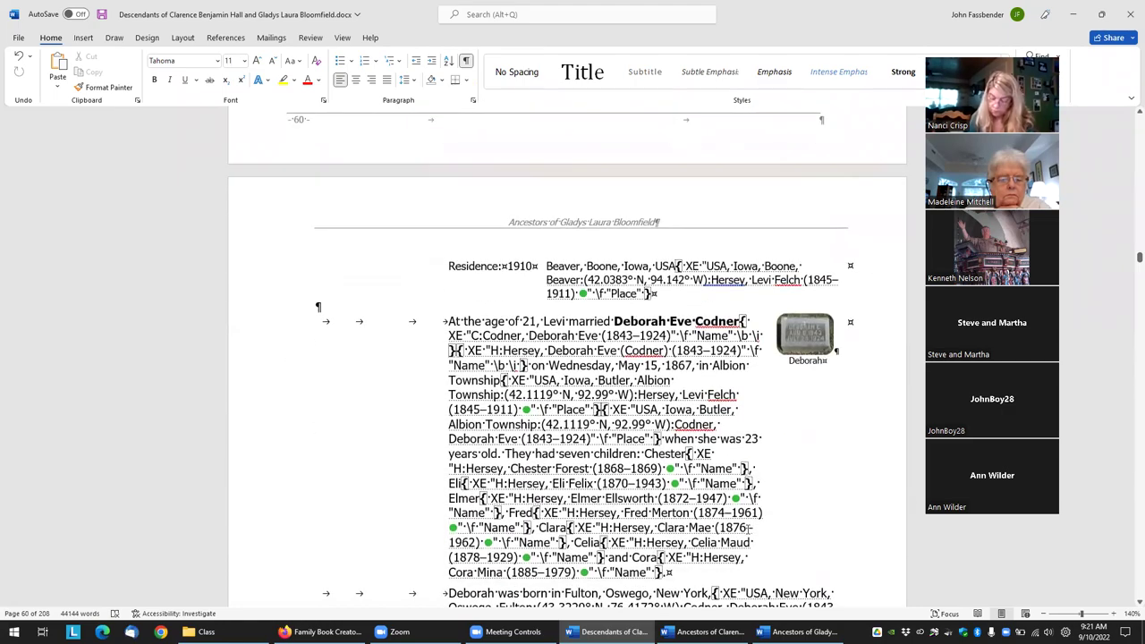
scroll(489, 423, up, 20)
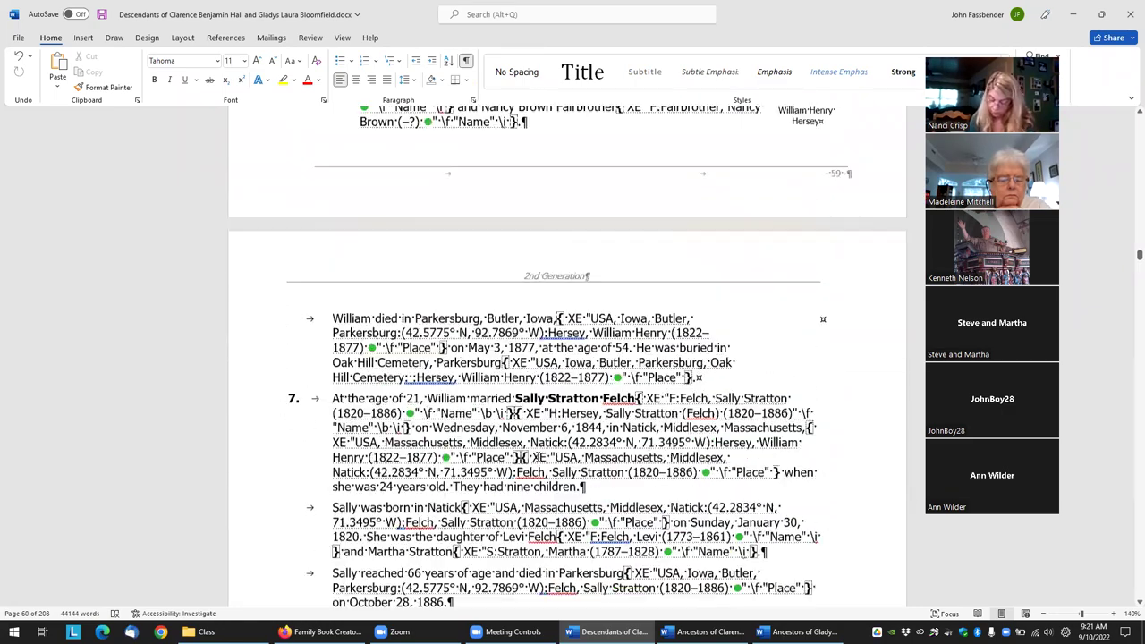
scroll(488, 422, up, 10)
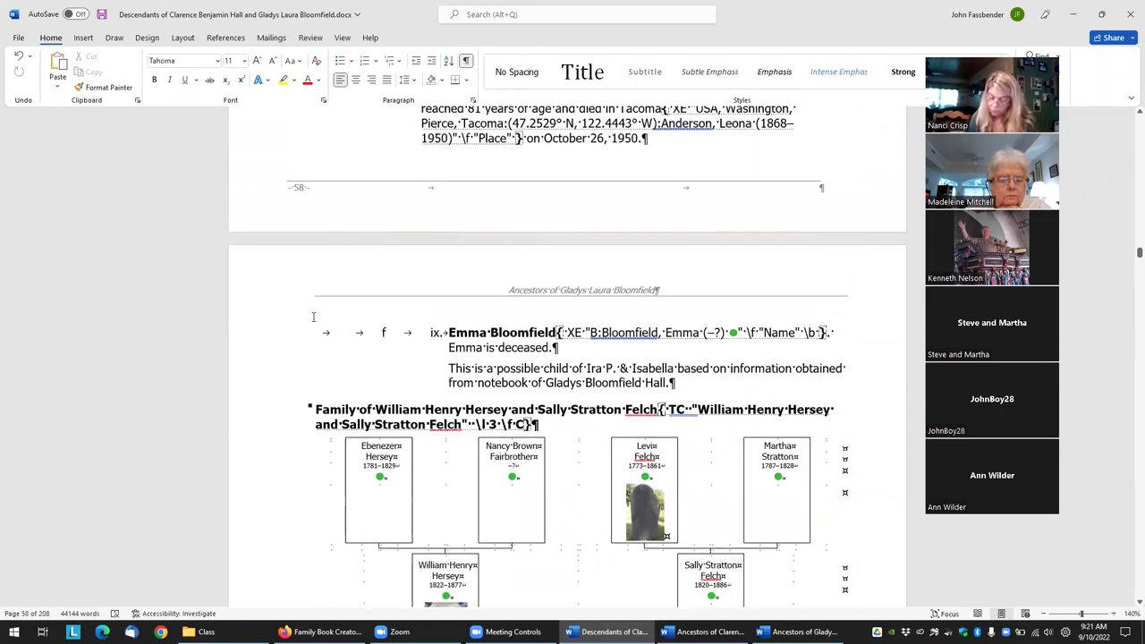
Step: Examine the odd- and even-page headers backward through the second ancestors chapter's 2nd Generation section, past its opening page to the preceding section break
scroll(313, 316, up, 15)
scroll(310, 318, up, 15)
scroll(483, 319, up, 15)
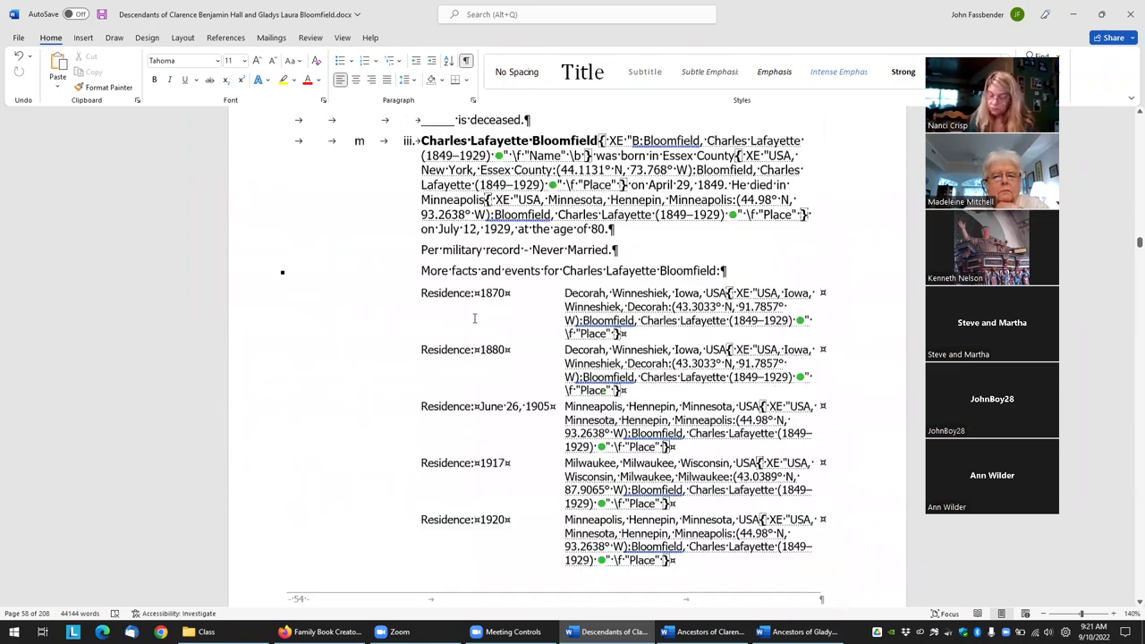
scroll(472, 316, up, 4)
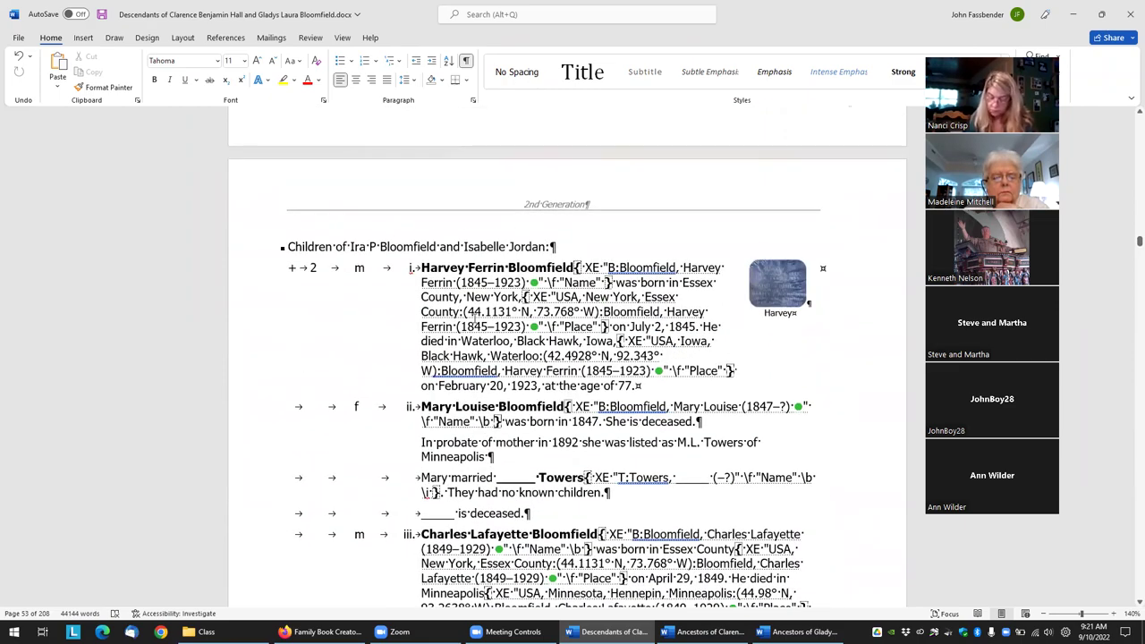
scroll(474, 322, up, 4)
scroll(474, 324, up, 15)
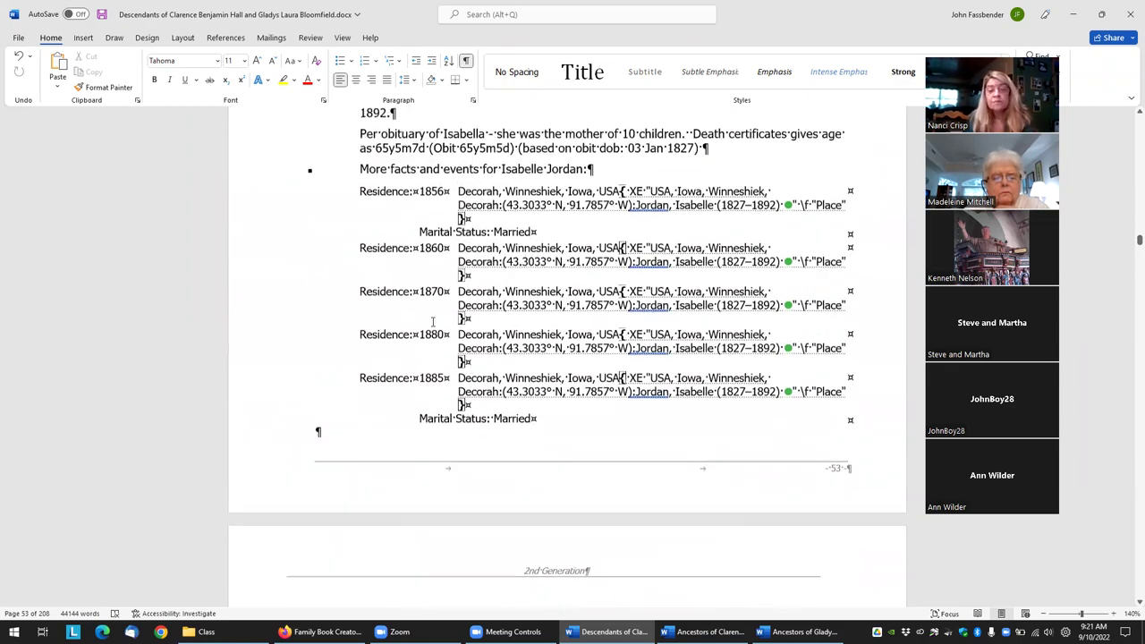
scroll(357, 285, up, 7)
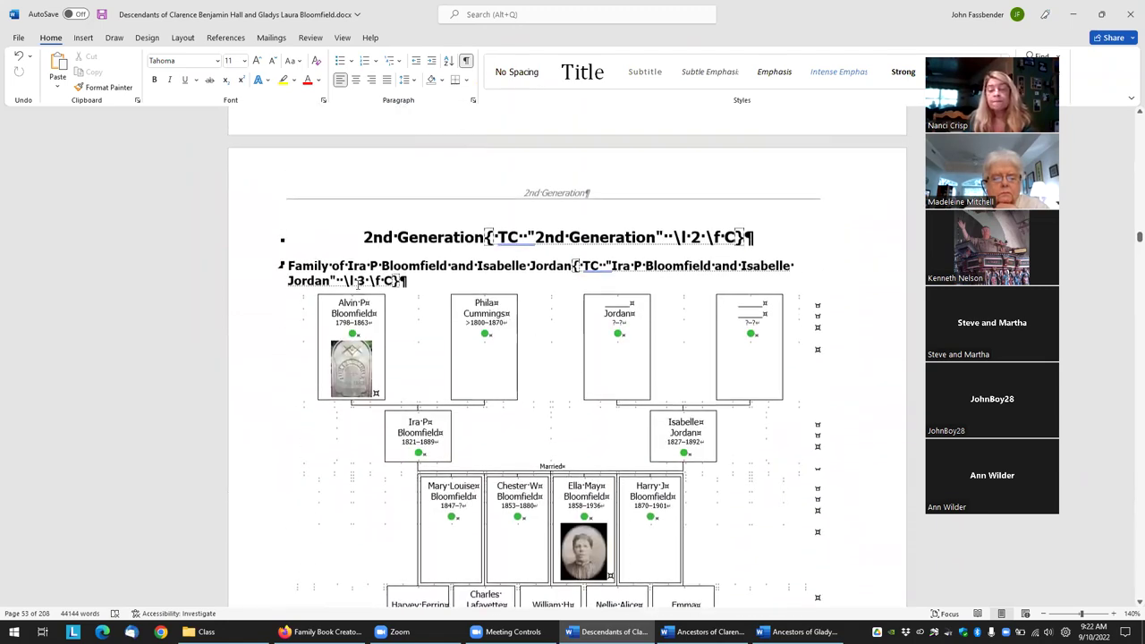
scroll(537, 291, up, 20)
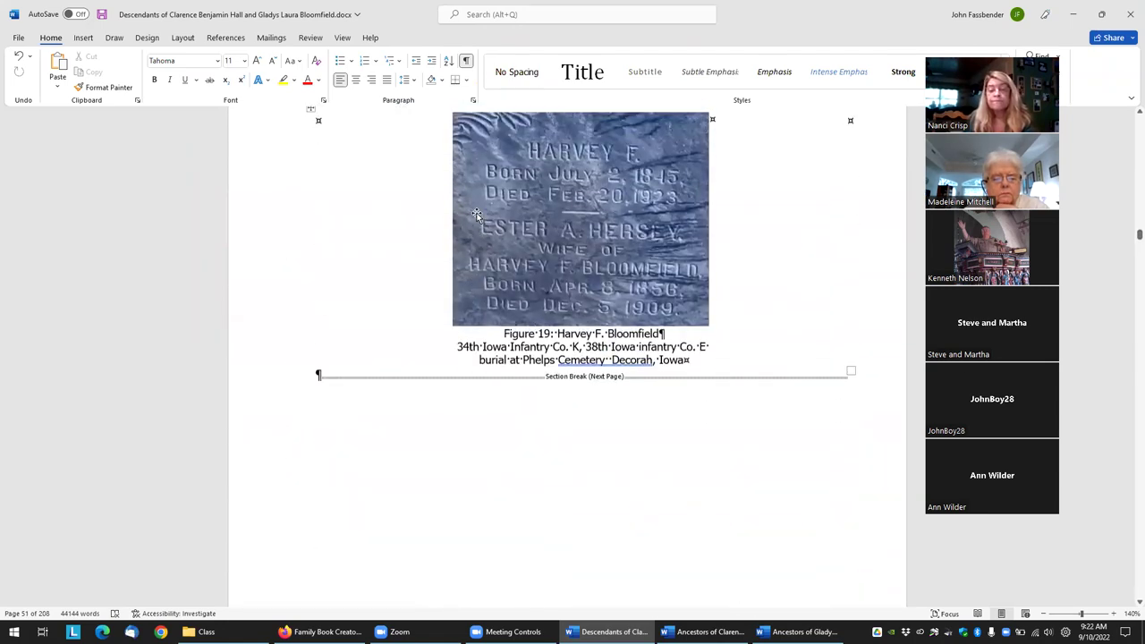
Step: Examine the odd- and even-page headers backward through the 1st Generation section to the opening page of the second ancestors chapter
scroll(422, 179, up, 20)
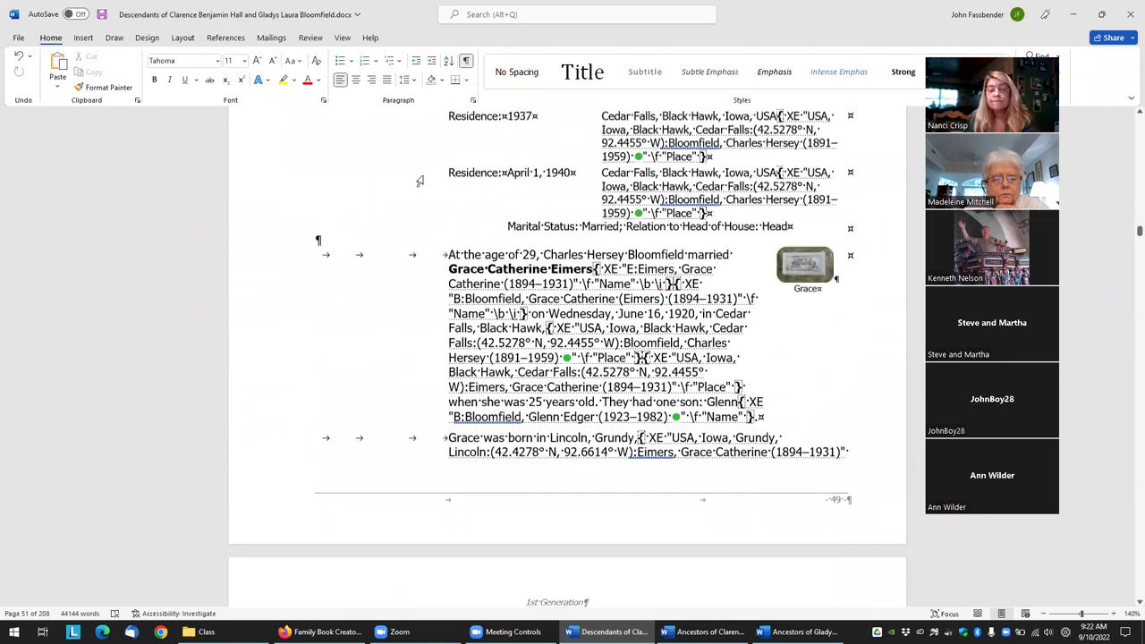
scroll(422, 179, up, 2)
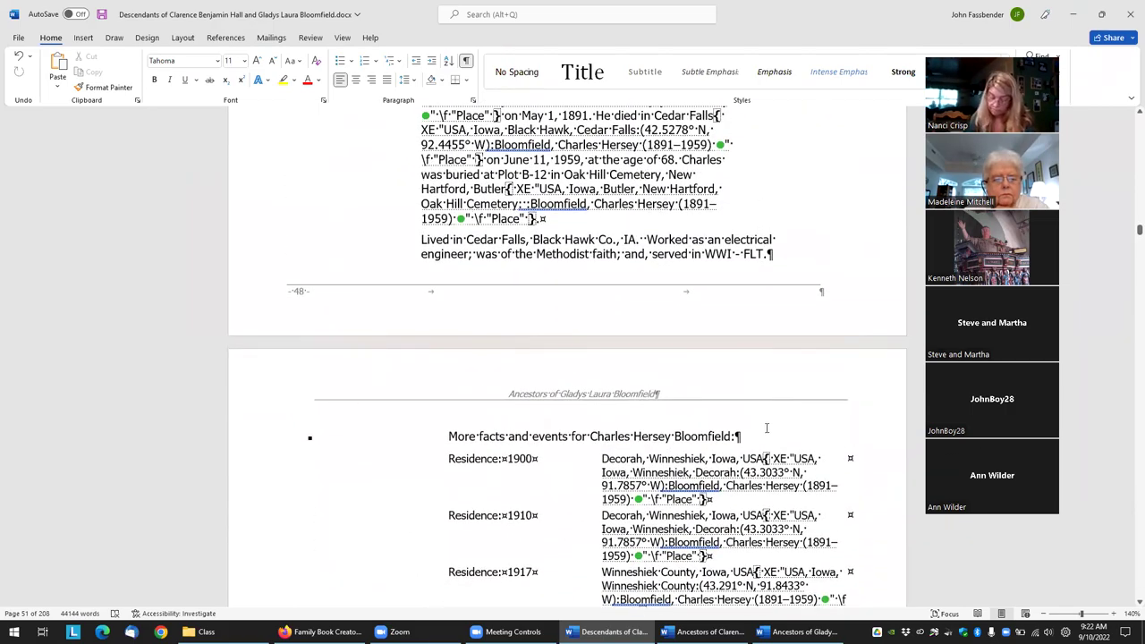
scroll(767, 428, up, 20)
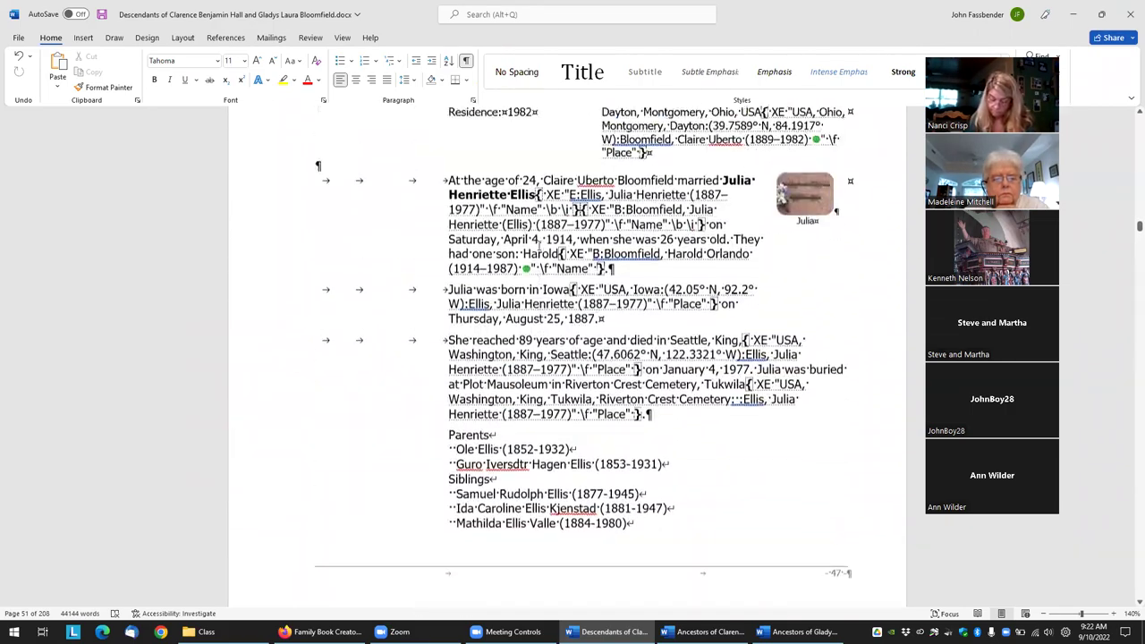
scroll(537, 246, up, 20)
scroll(528, 240, up, 20)
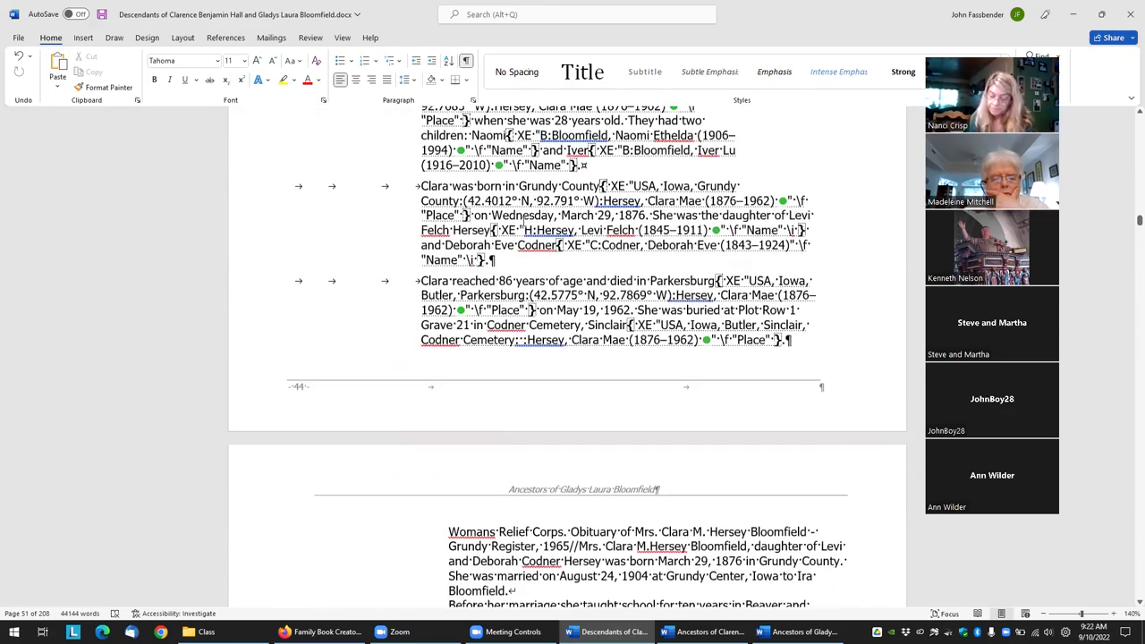
scroll(1127, 170, up, 20)
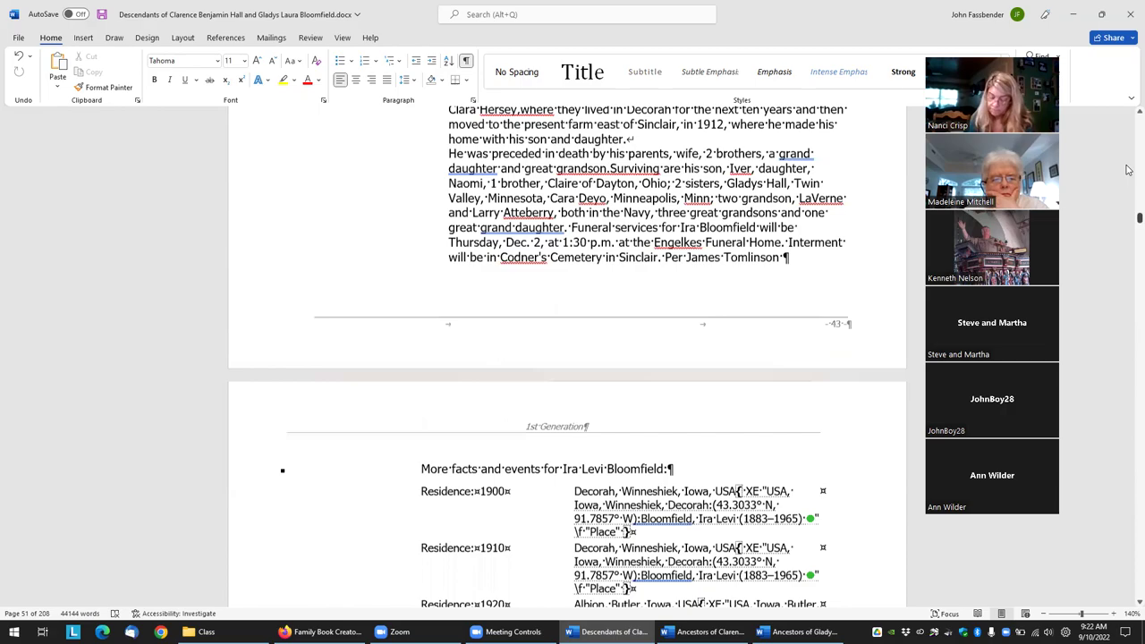
scroll(1127, 170, up, 20)
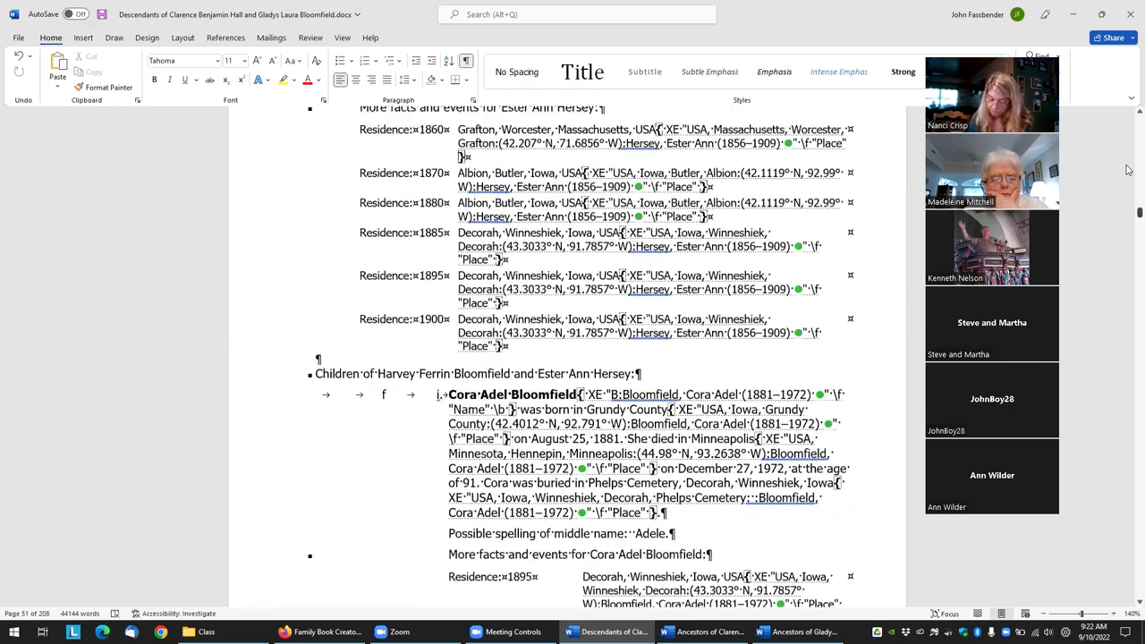
scroll(1127, 170, up, 20)
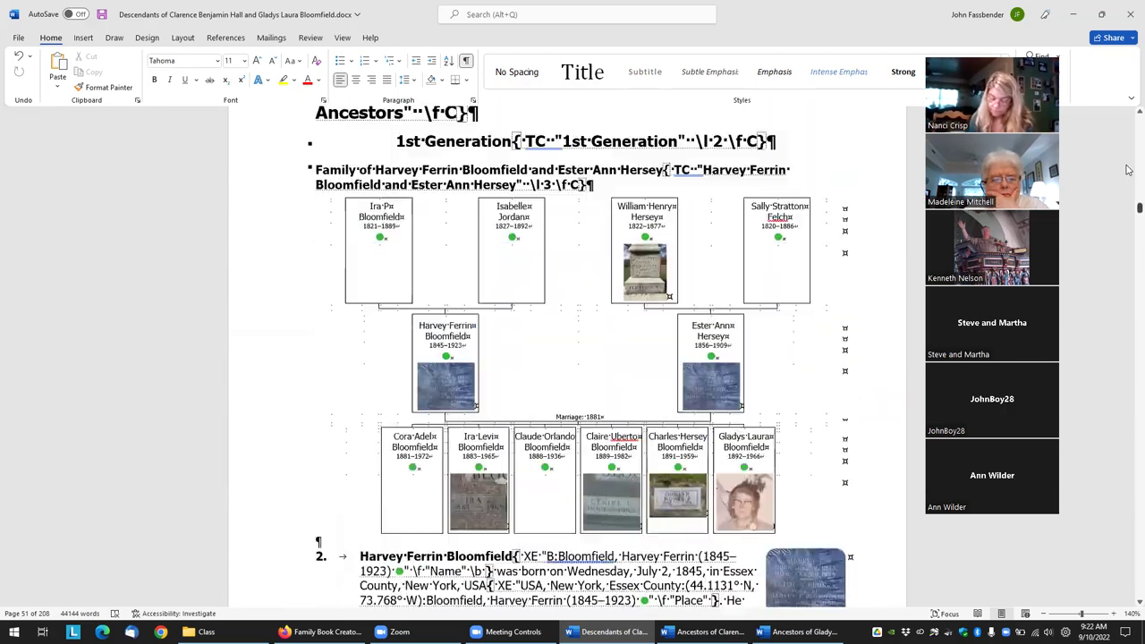
scroll(475, 508, up, 5)
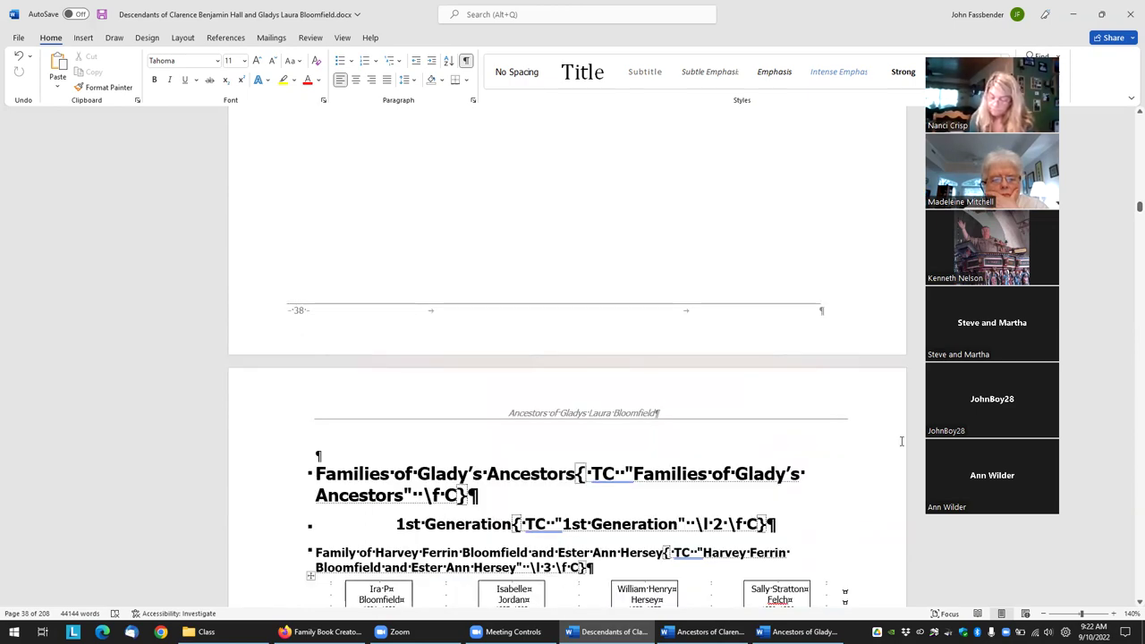
Step: Examine the page headers in the Descendants chapter around pages 99 to 103, and go to the Index of Places
drag(1128, 259, 1123, 355)
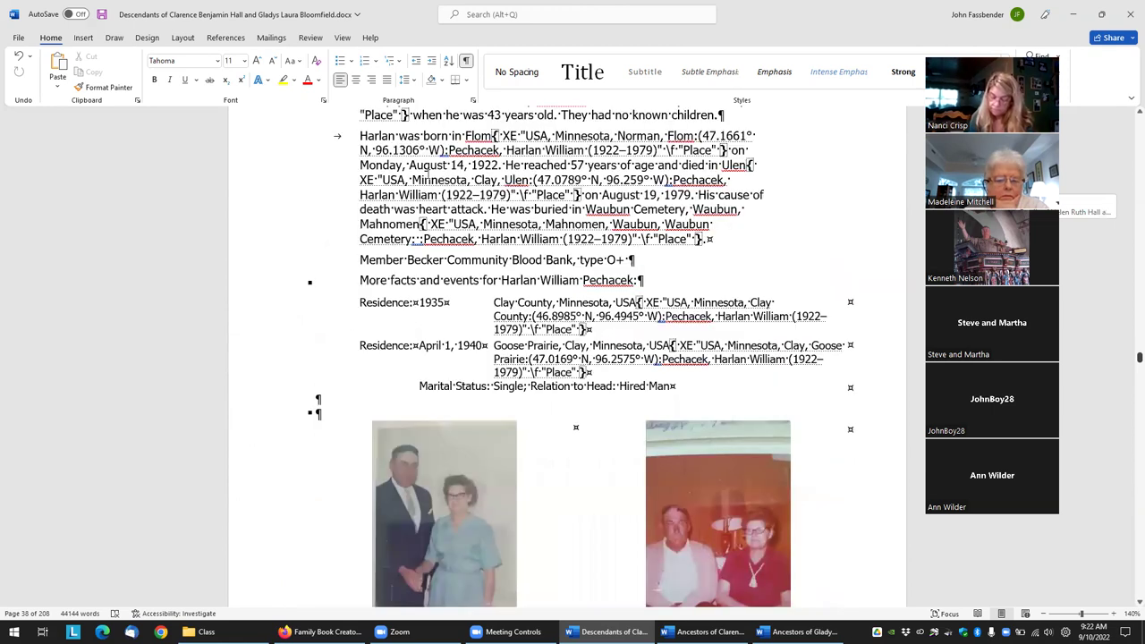
scroll(428, 145, up, 15)
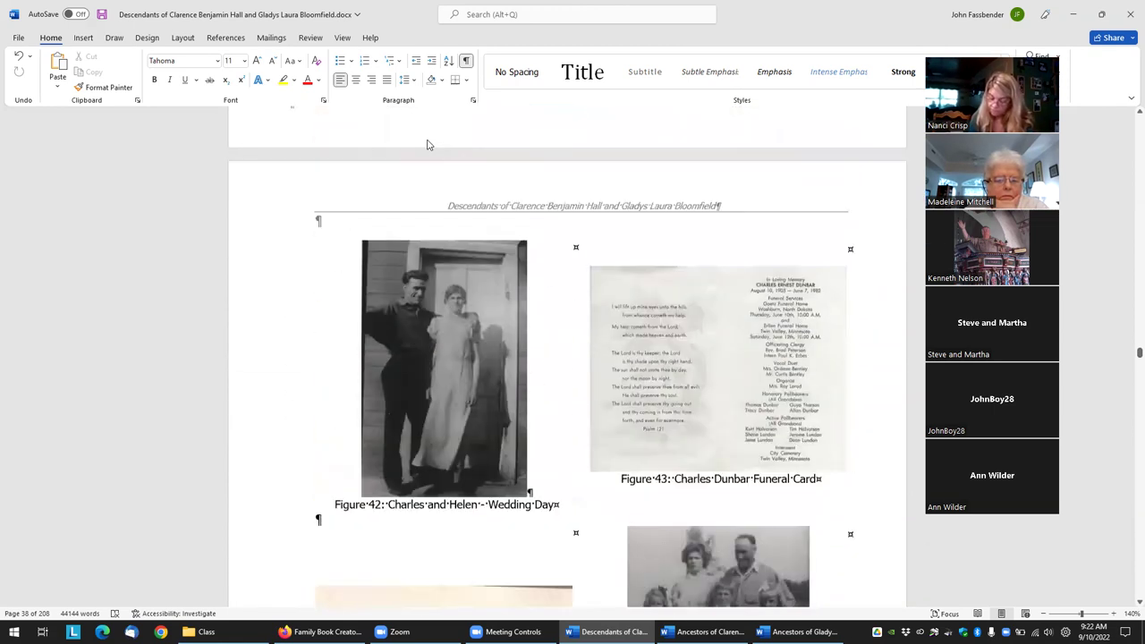
scroll(427, 145, up, 10)
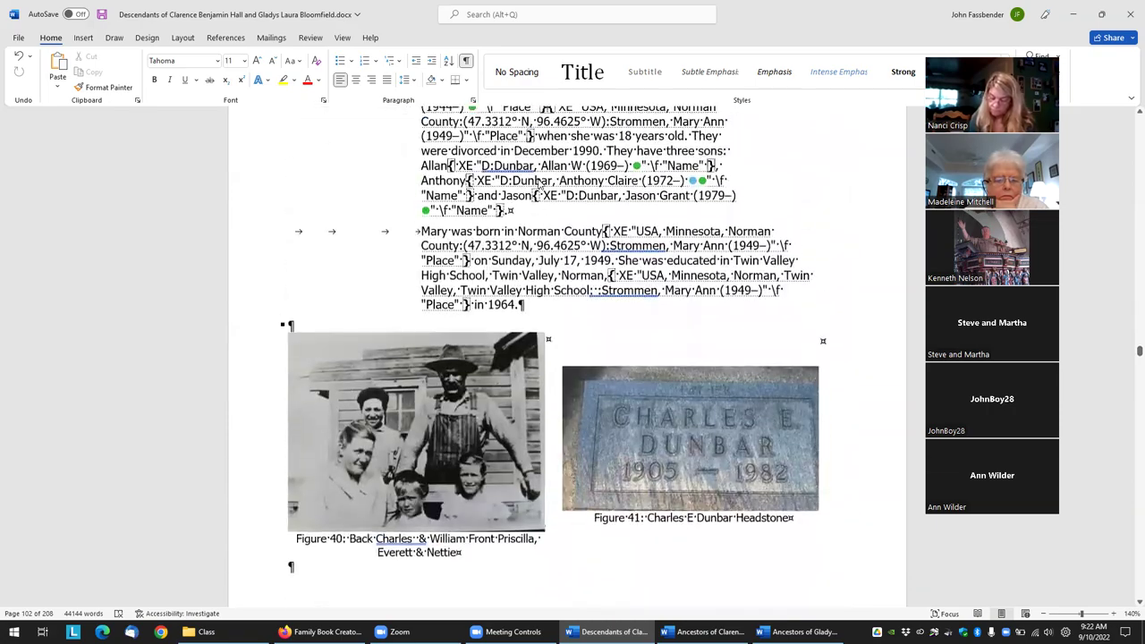
scroll(539, 186, up, 10)
scroll(715, 160, up, 8)
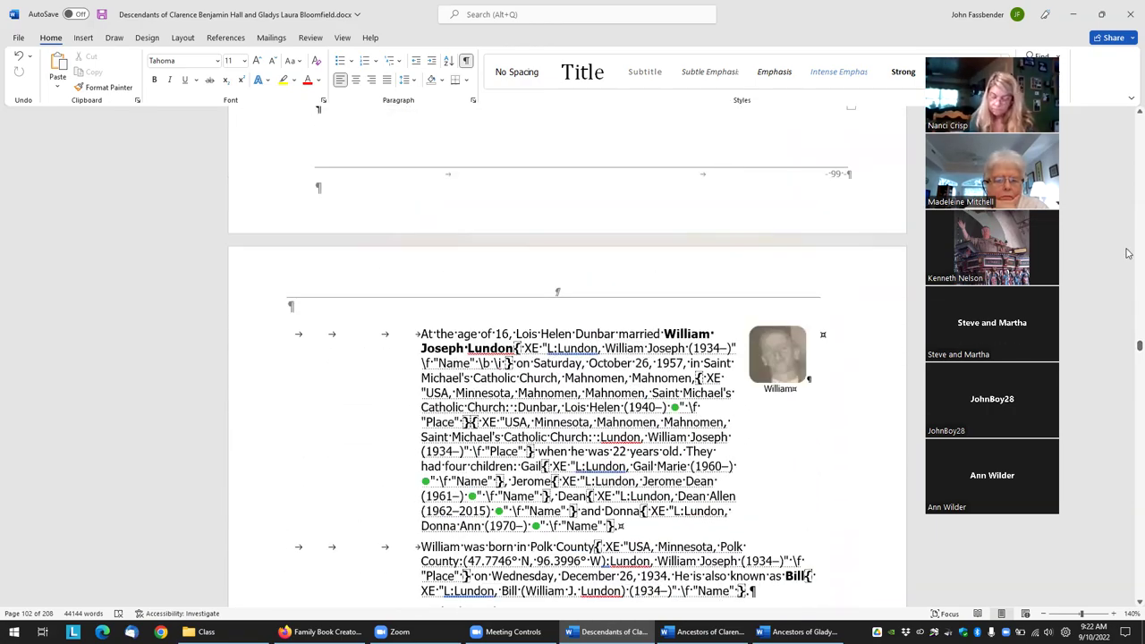
scroll(1127, 238, up, 1)
scroll(474, 408, down, 10)
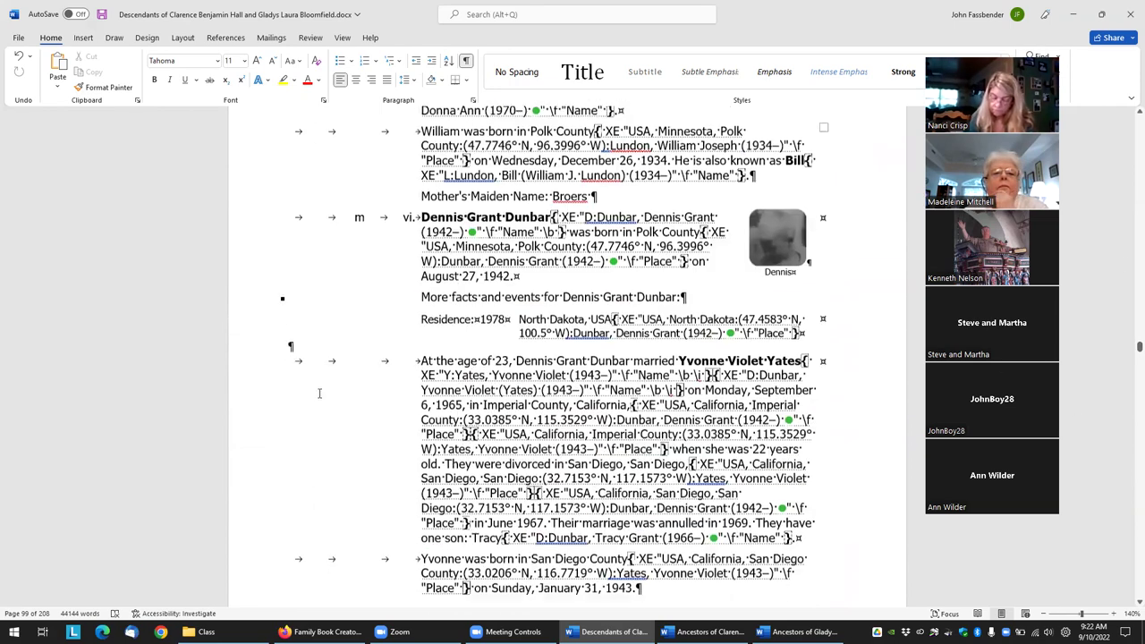
scroll(856, 379, down, 3)
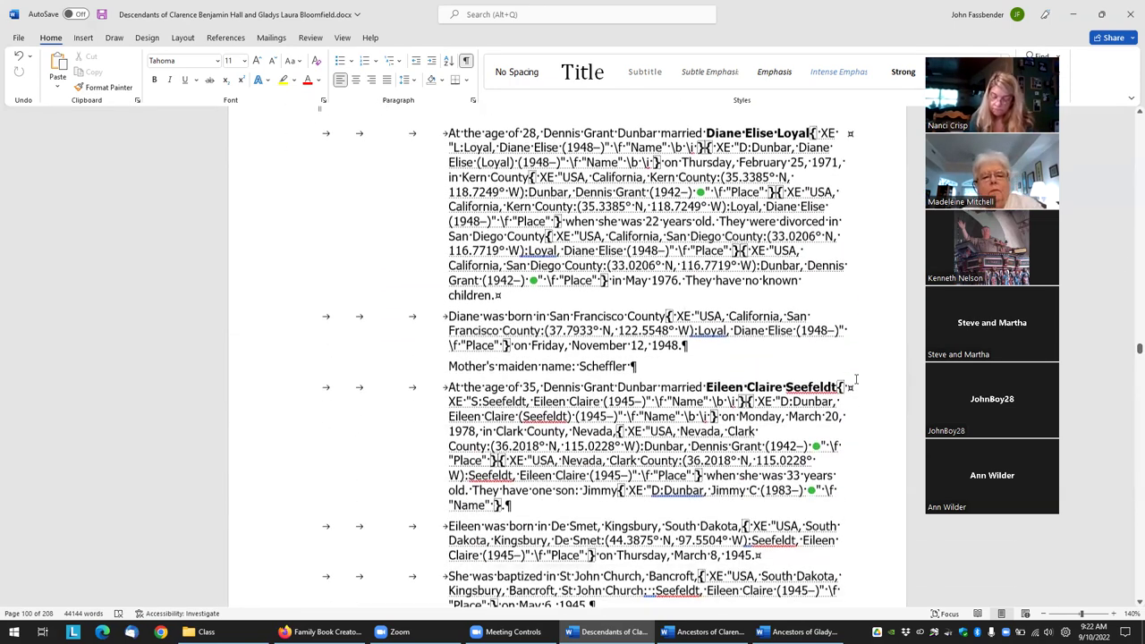
scroll(1129, 349, down, 1)
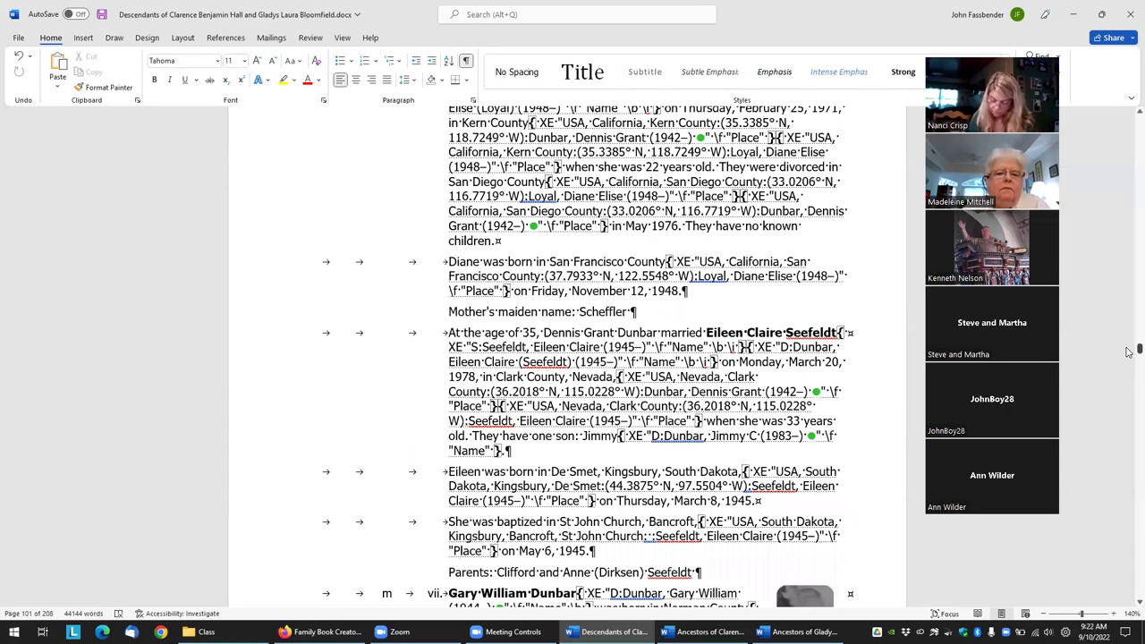
drag(1129, 352, 1129, 552)
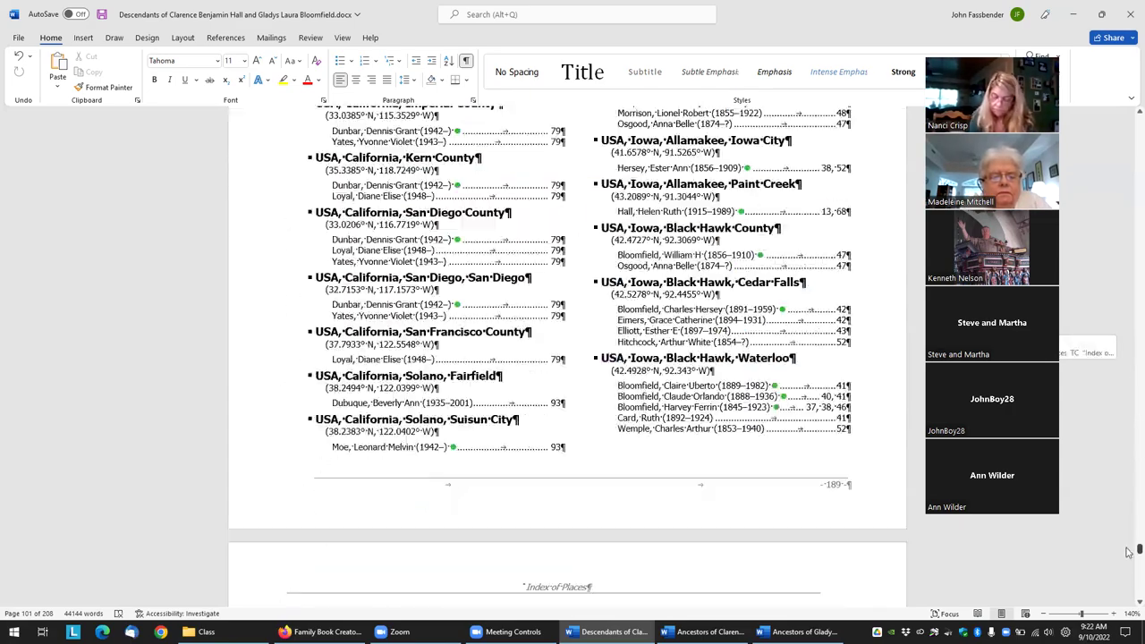
Step: Locate the Index of Places title page and examine the options for the section break below its heading
scroll(886, 383, up, 15)
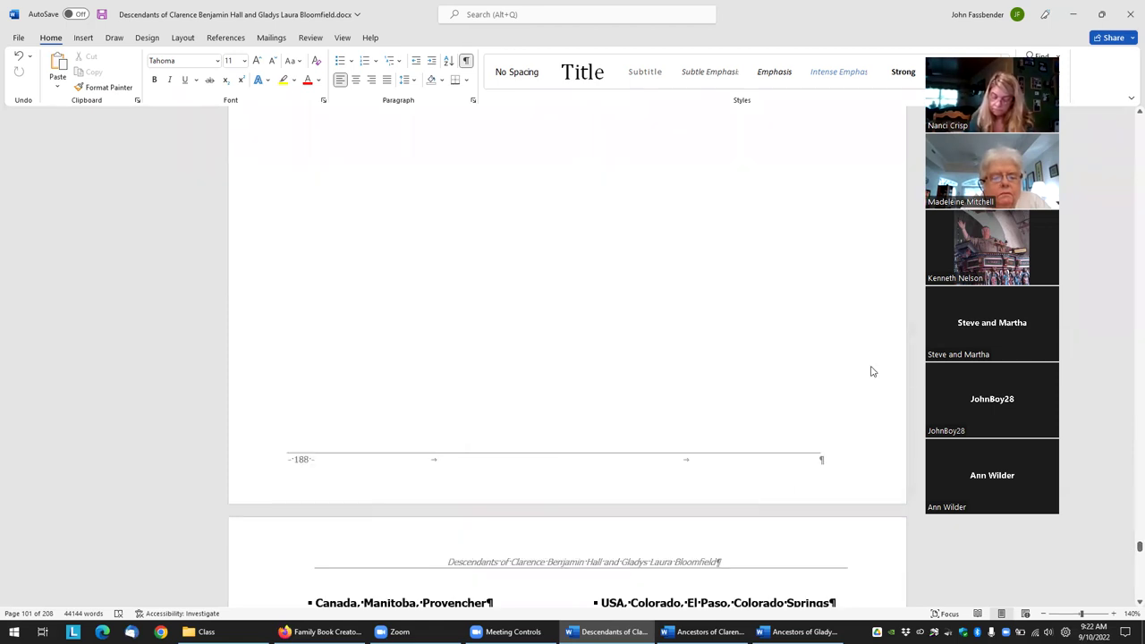
scroll(507, 443, up, 15)
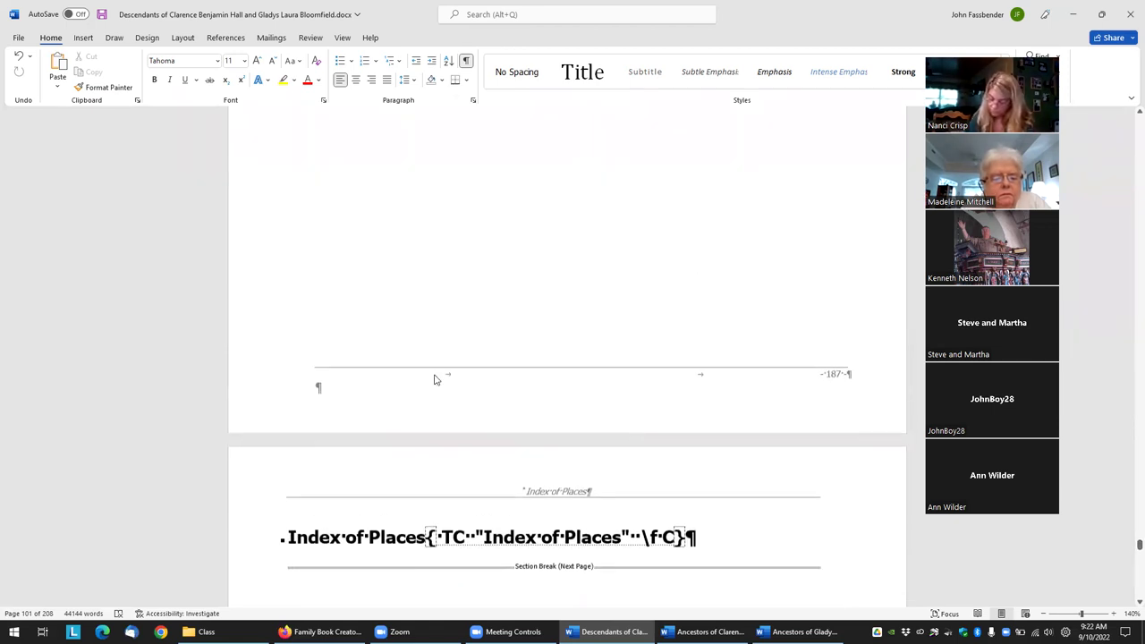
scroll(506, 443, down, 5)
scroll(501, 443, down, 10)
scroll(477, 404, up, 3)
scroll(461, 373, up, 3)
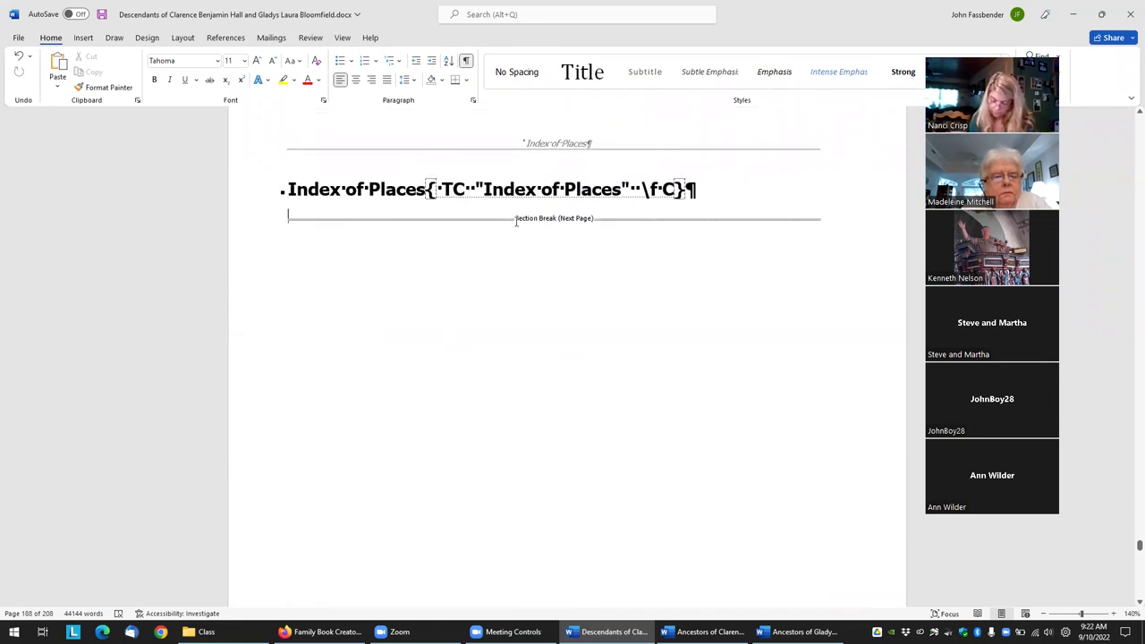
right_click(516, 222)
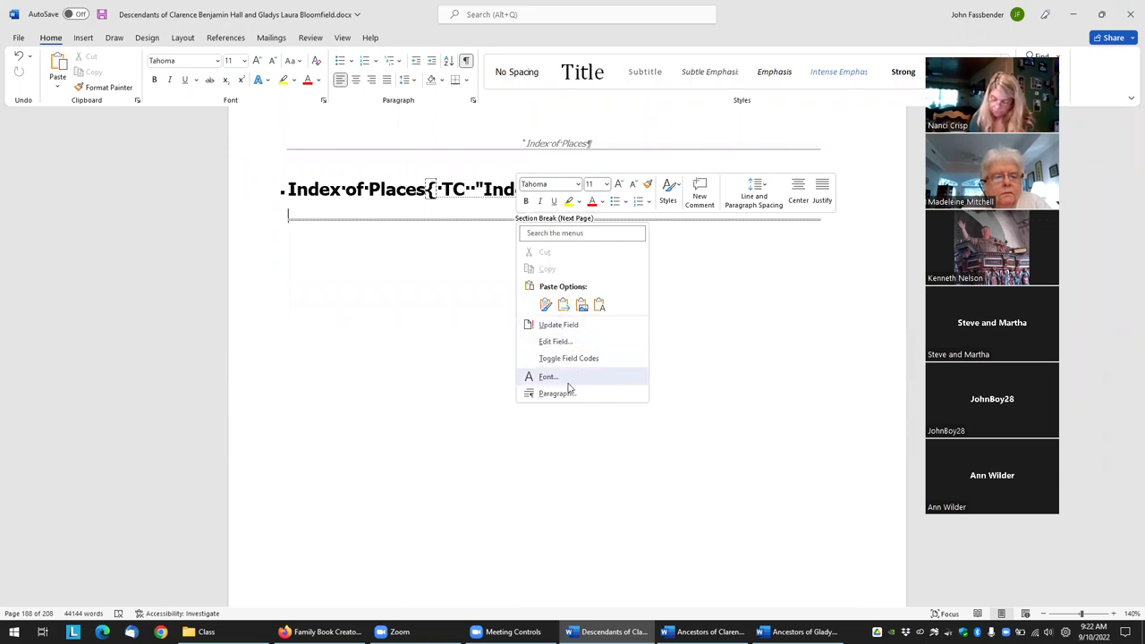
click(355, 217)
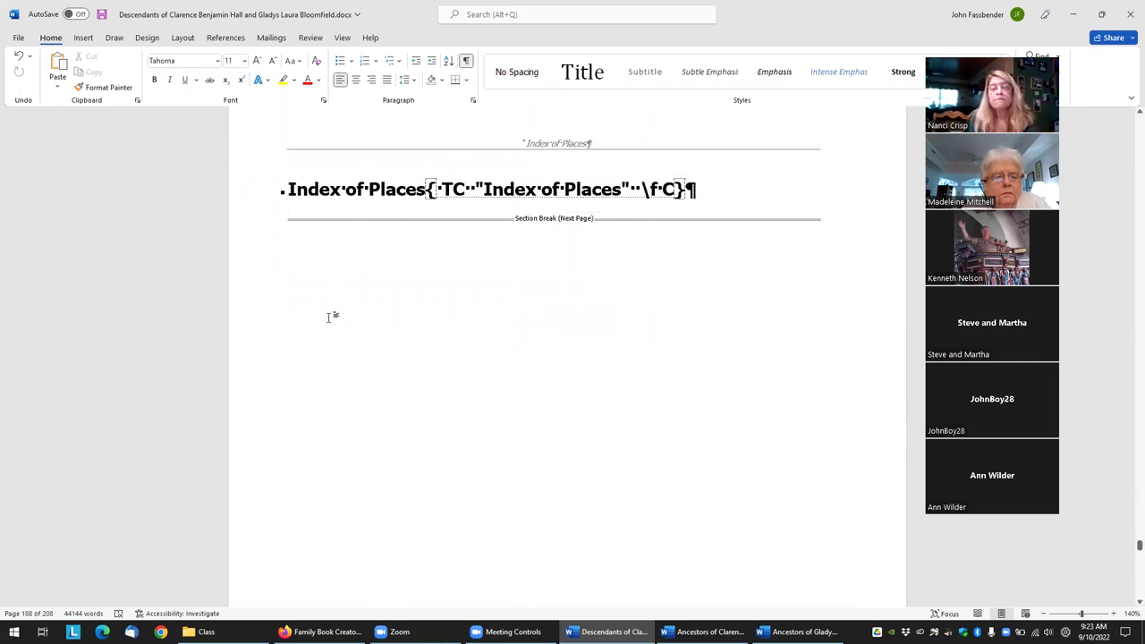
Step: Select the content from the section break below the Index of Places heading through the index and examine its page headers
key(shift+Down)
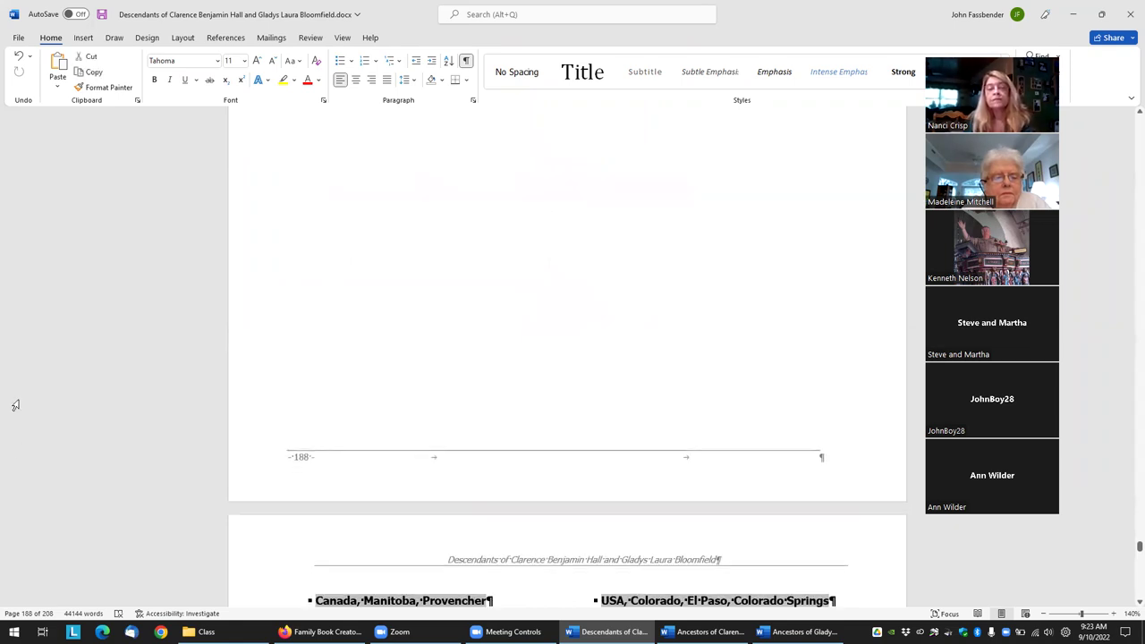
key(shift+Up)
key(Down)
key(ctrl+shift+End)
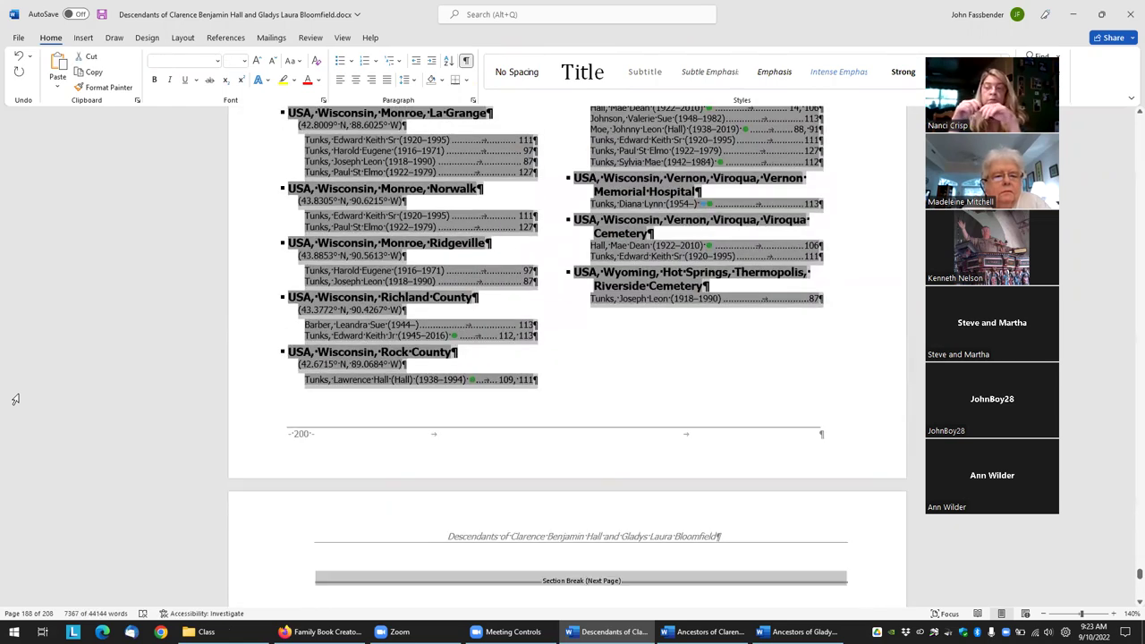
scroll(775, 32, up, 6)
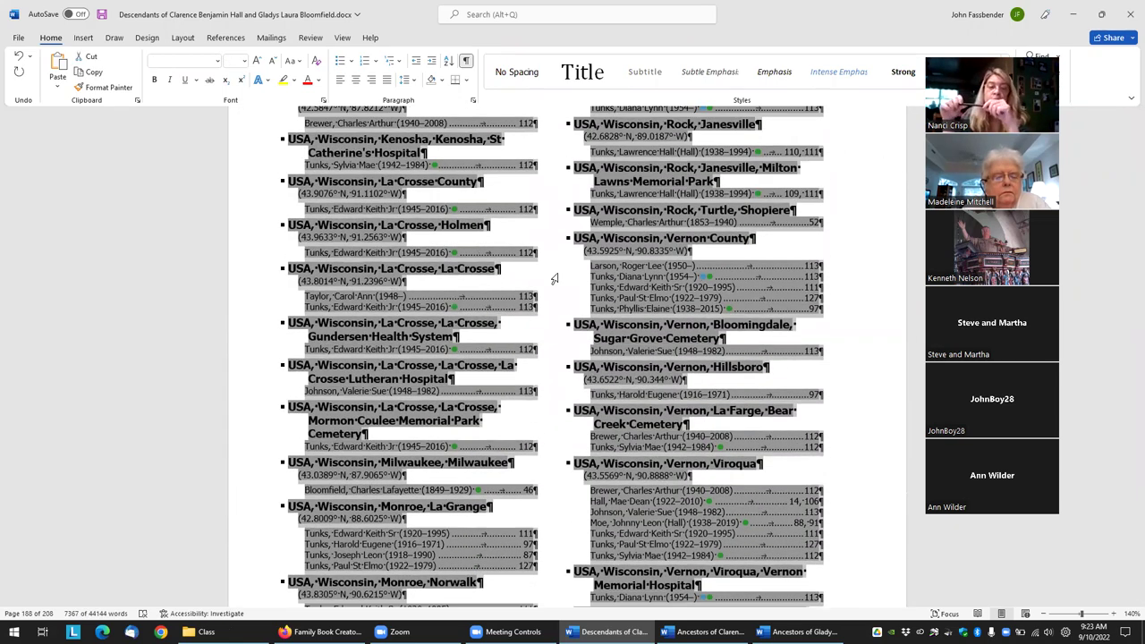
scroll(554, 279, up, 20)
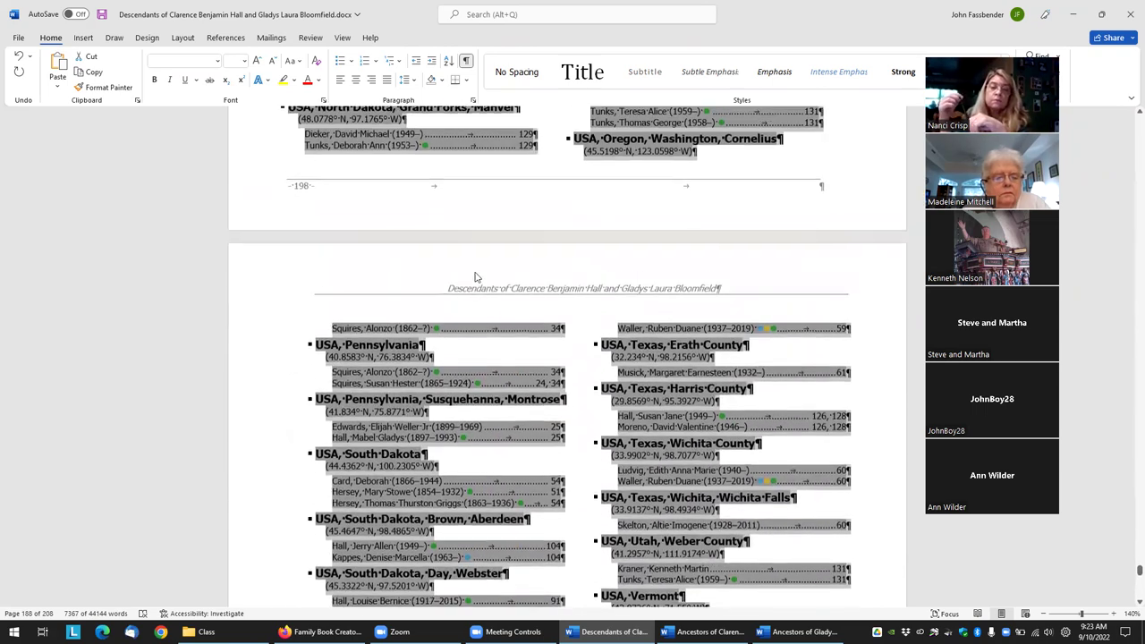
Step: Insert "Ancestors and" before "Descendants" in the odd-page header of the Index of Places section
click(454, 292)
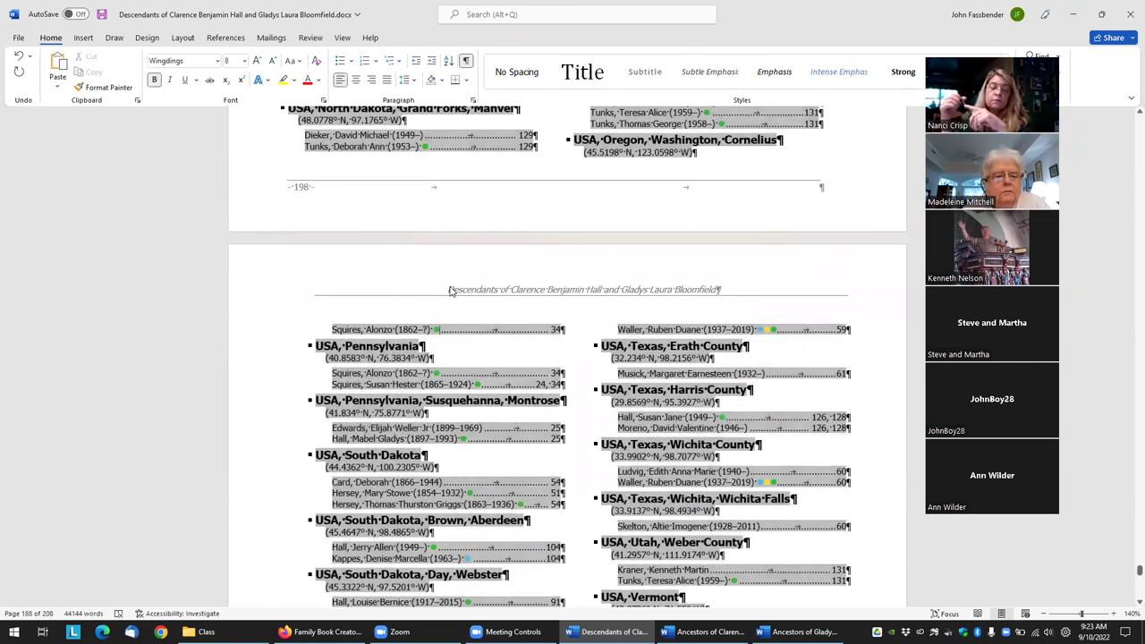
double_click(449, 290)
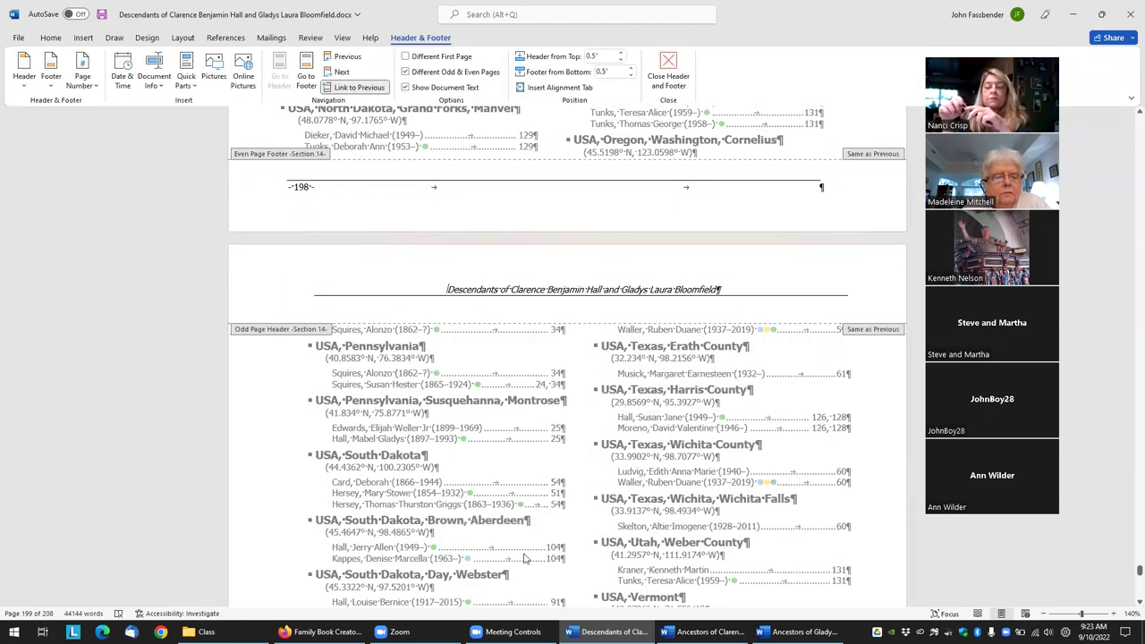
text(Ancestors and)
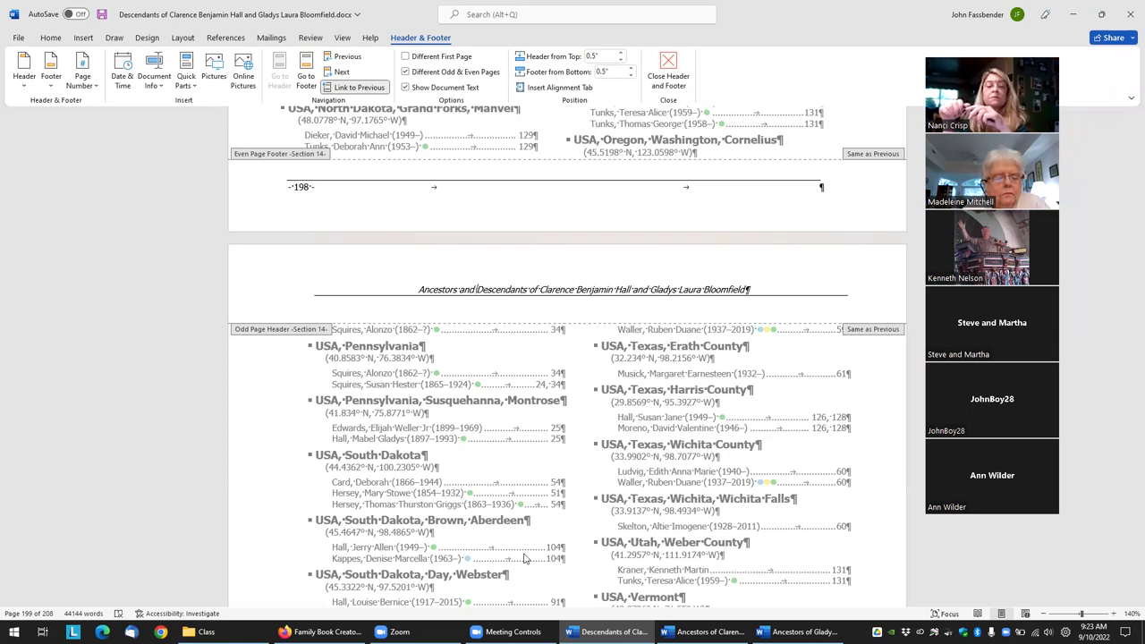
click(668, 71)
scroll(735, 330, up, 10)
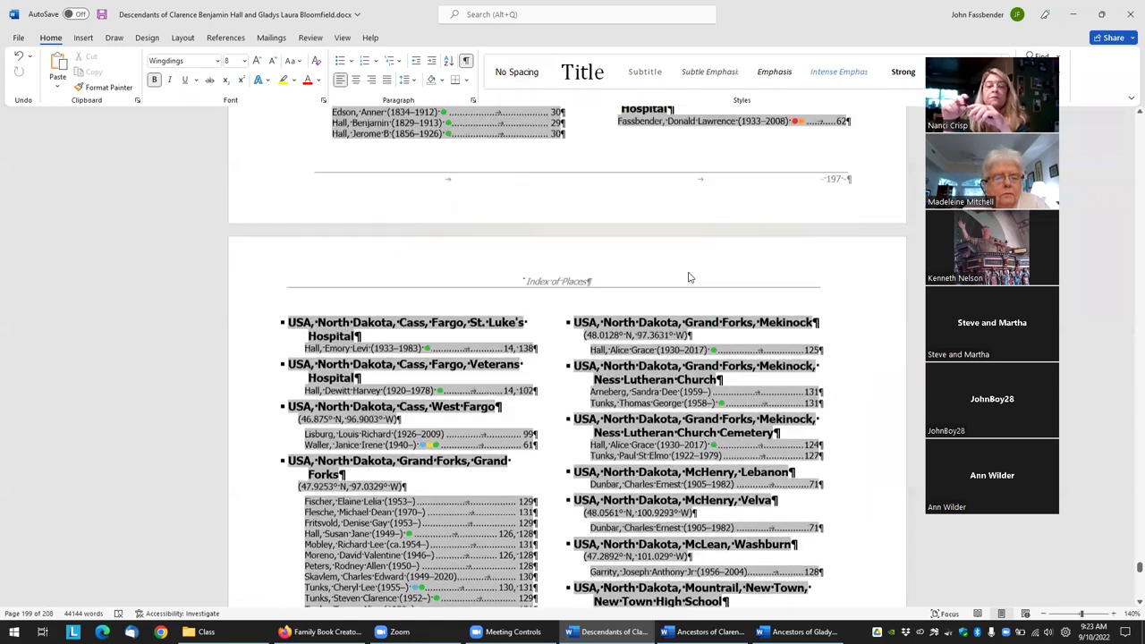
scroll(685, 281, up, 10)
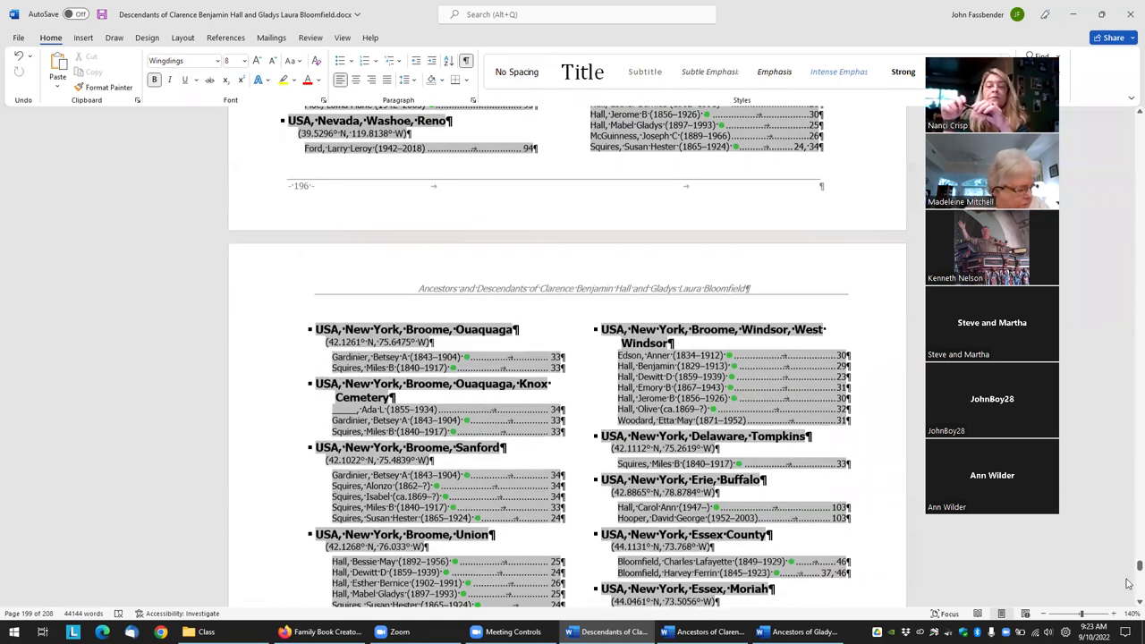
Step: Insert "Ancestors and" before "Descendants" in the odd-page header of the Index of Individuals section
scroll(1128, 583, down, 20)
scroll(1128, 587, down, 20)
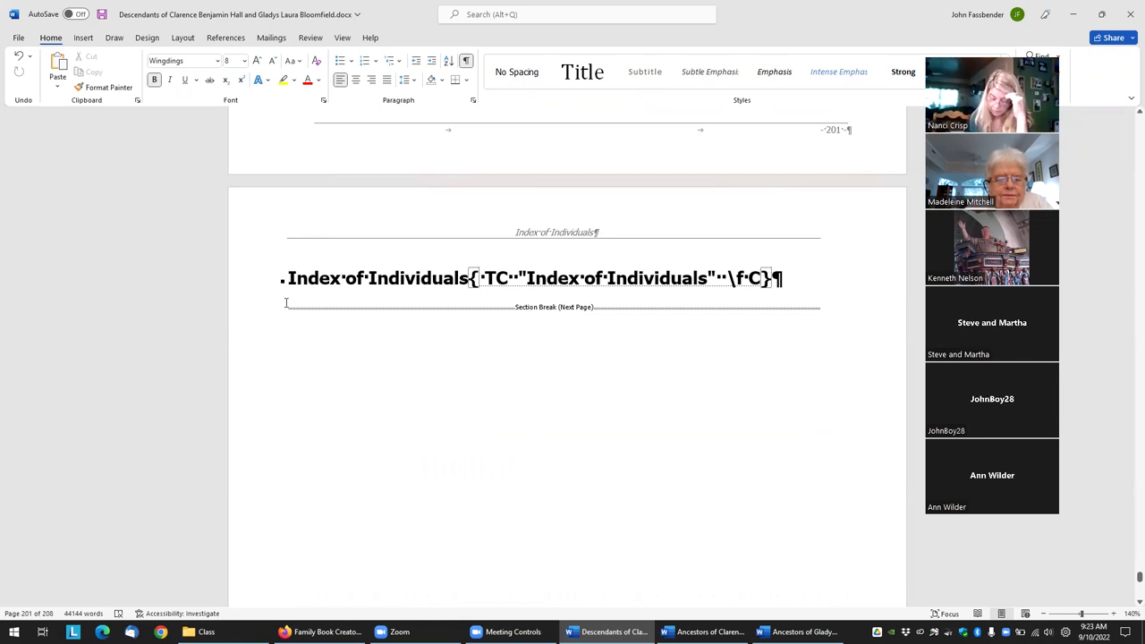
click(55, 477)
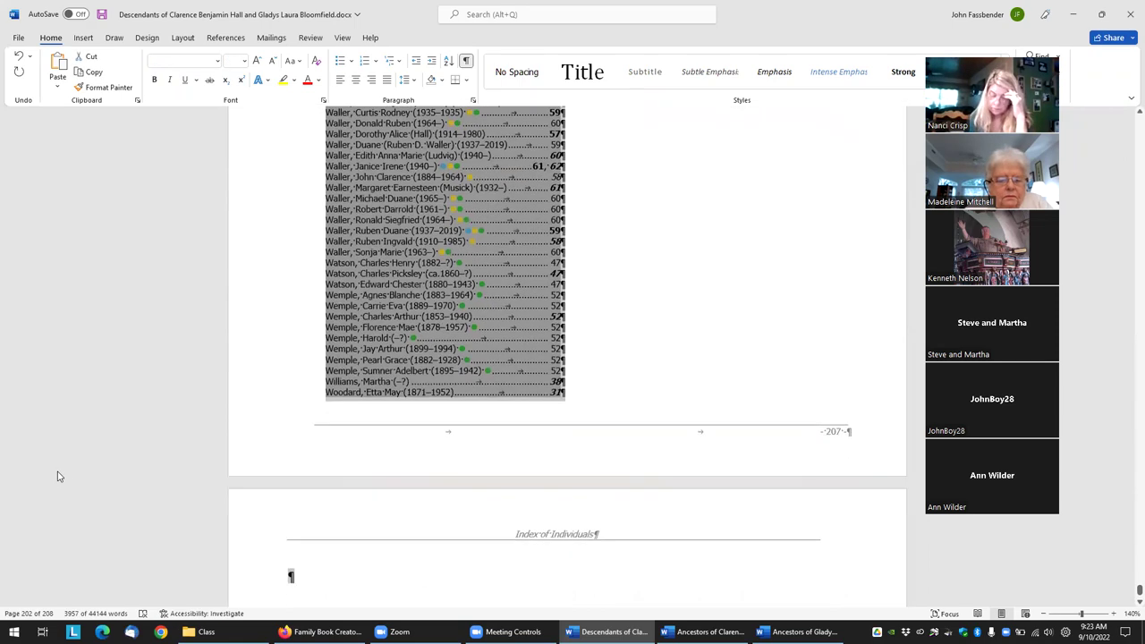
scroll(586, 486, up, 2)
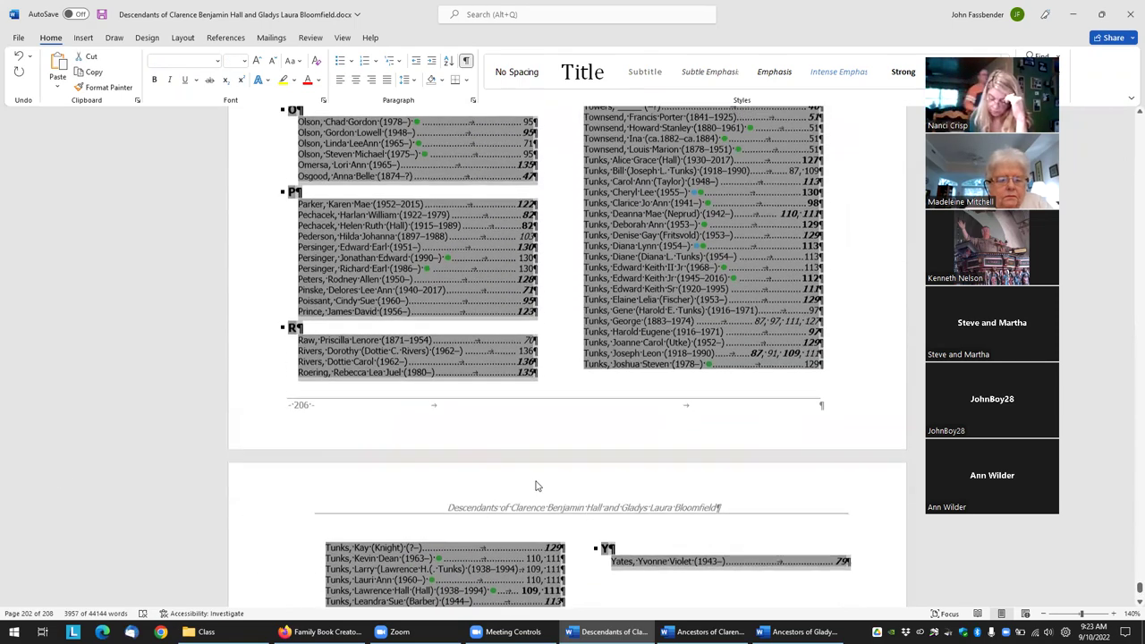
double_click(450, 512)
text(Ancestors and)
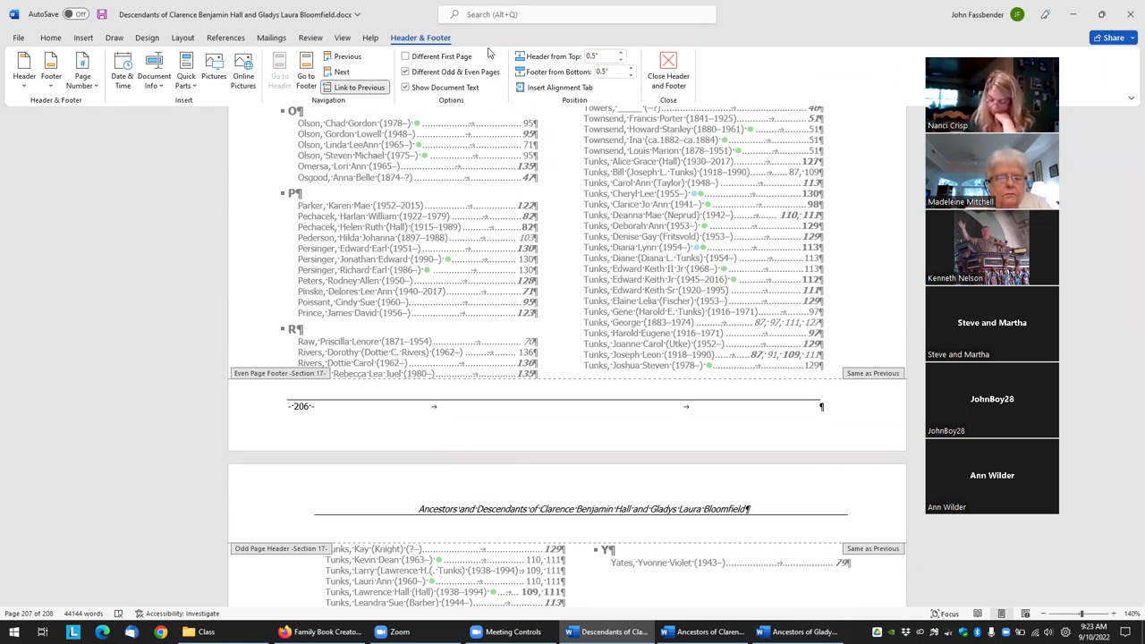
click(668, 68)
Step: Review the odd-page headers throughout the Index of Individuals and on the blank page preceding its title page
scroll(616, 444, up, 15)
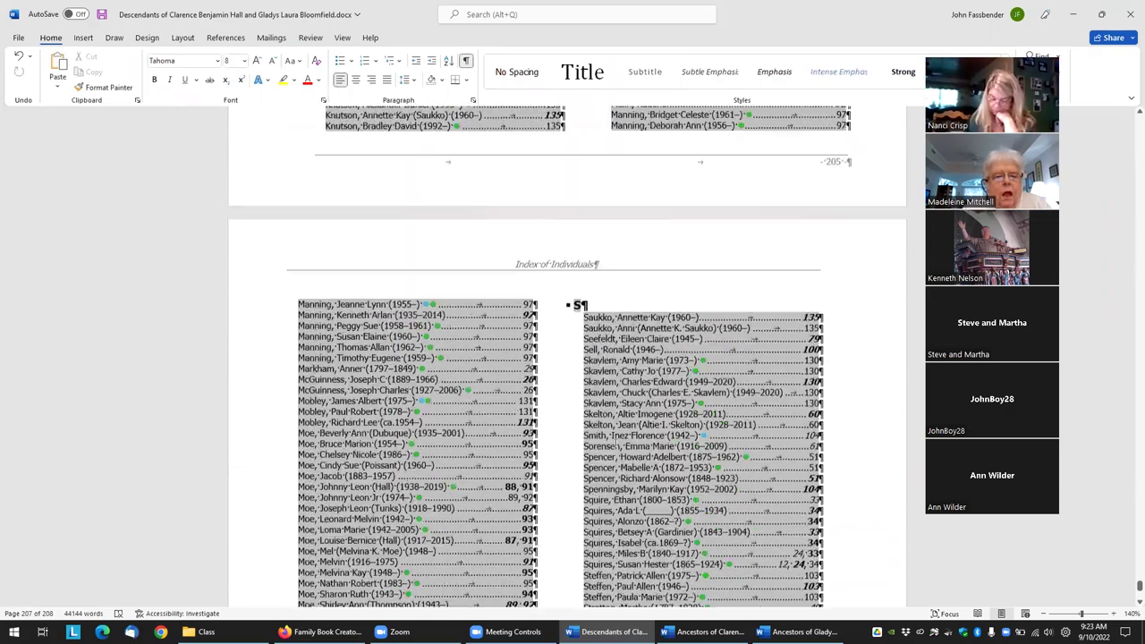
scroll(615, 445, up, 15)
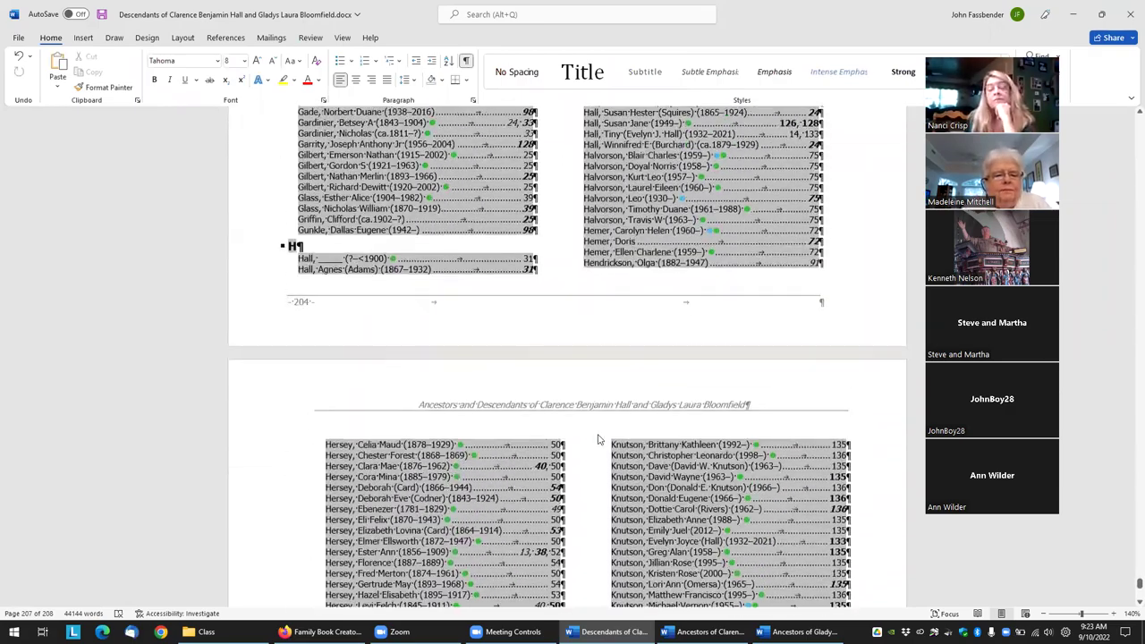
scroll(599, 439, up, 5)
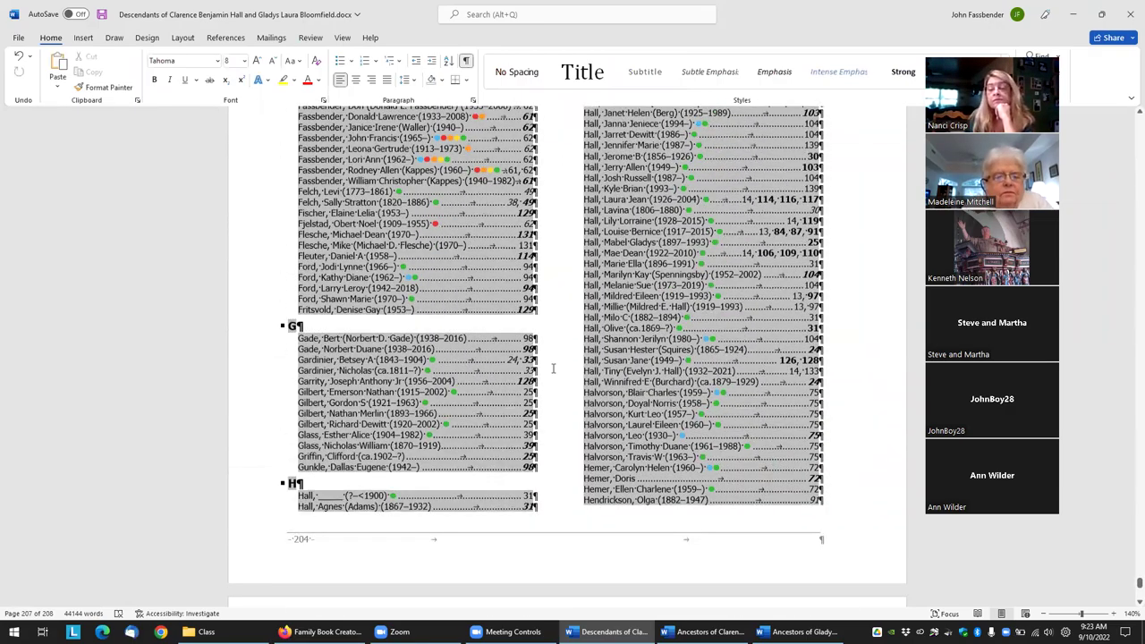
scroll(553, 368, up, 20)
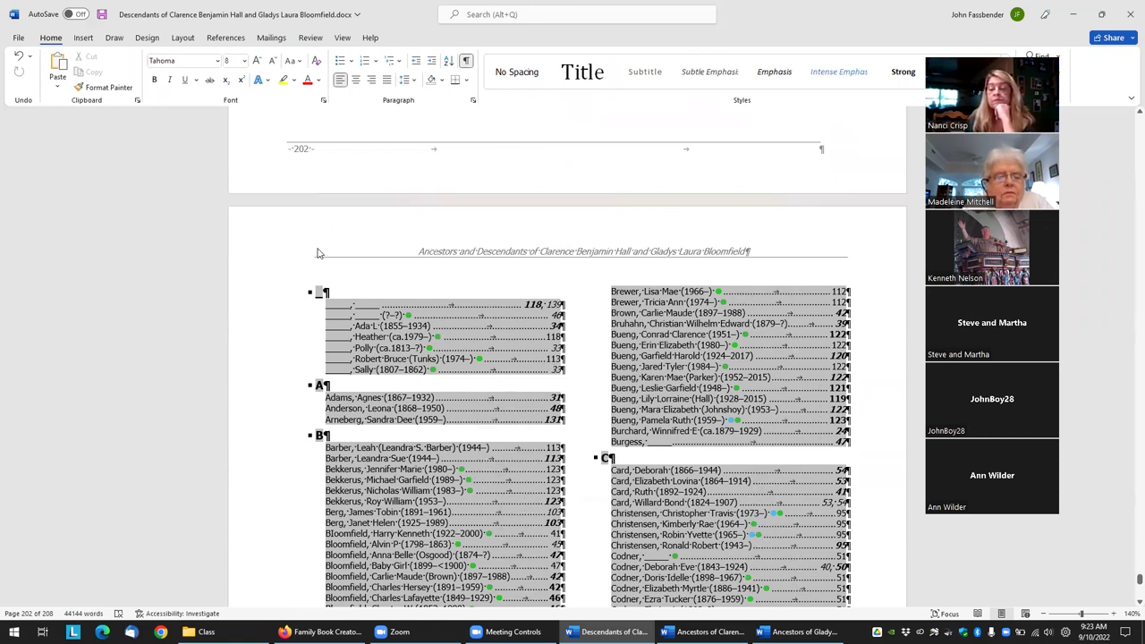
scroll(675, 275, up, 20)
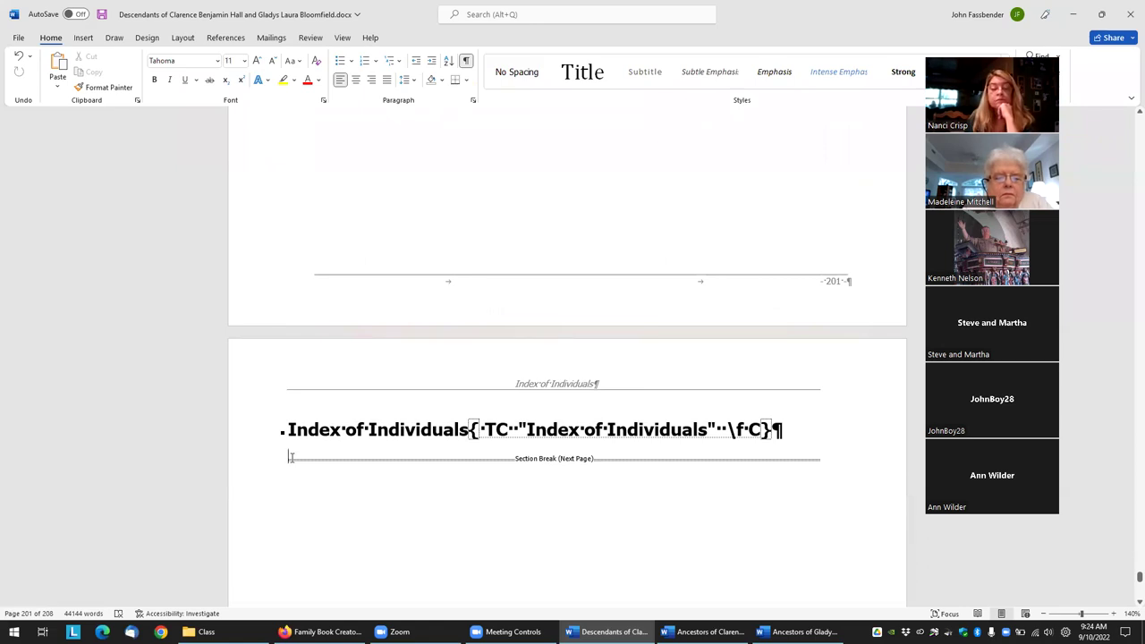
key(ctrl+z)
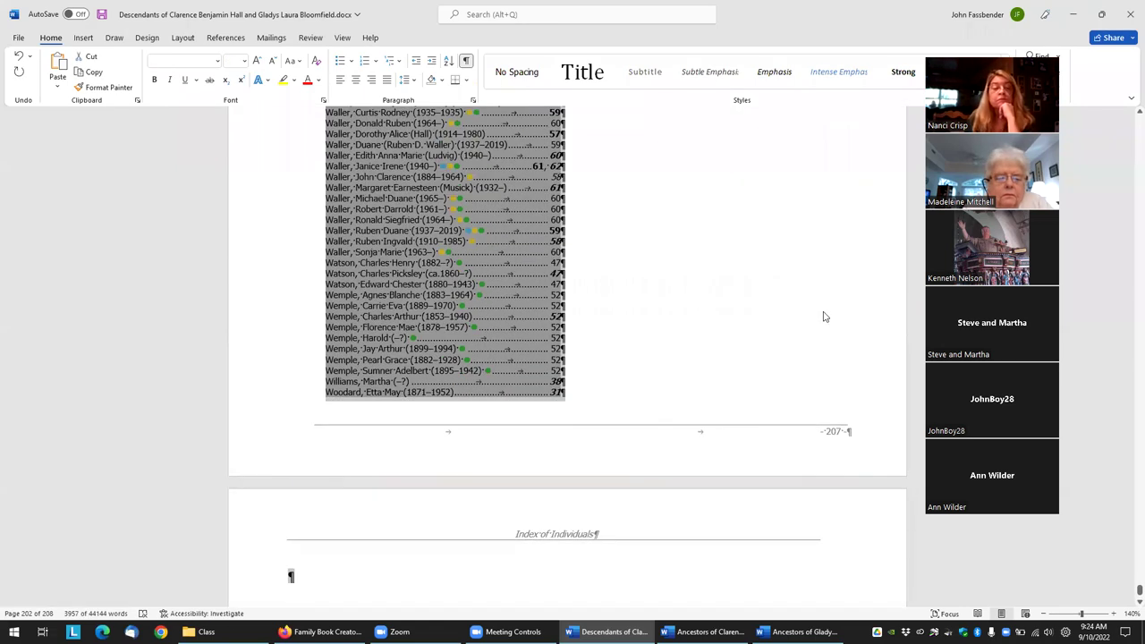
scroll(758, 269, up, 10)
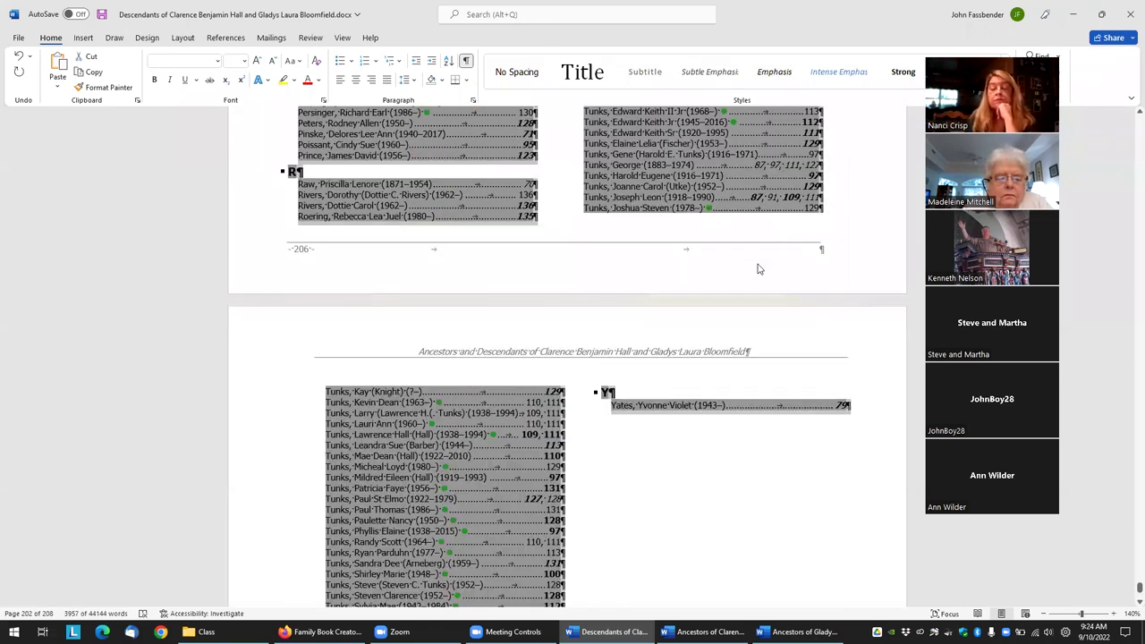
scroll(757, 268, up, 20)
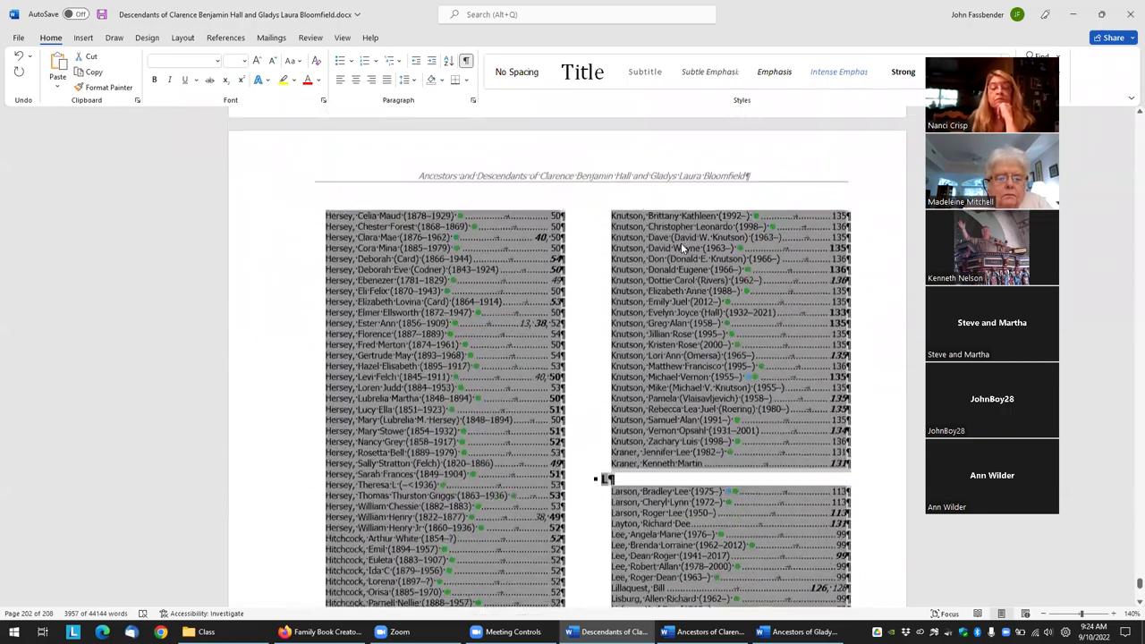
scroll(680, 243, up, 20)
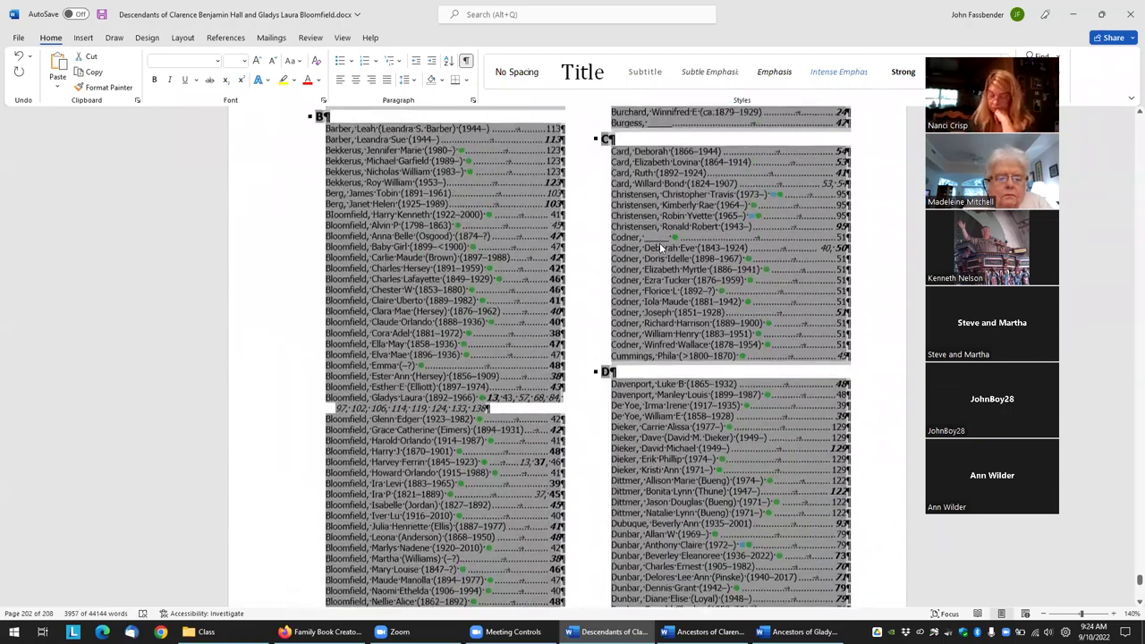
scroll(700, 238, up, 10)
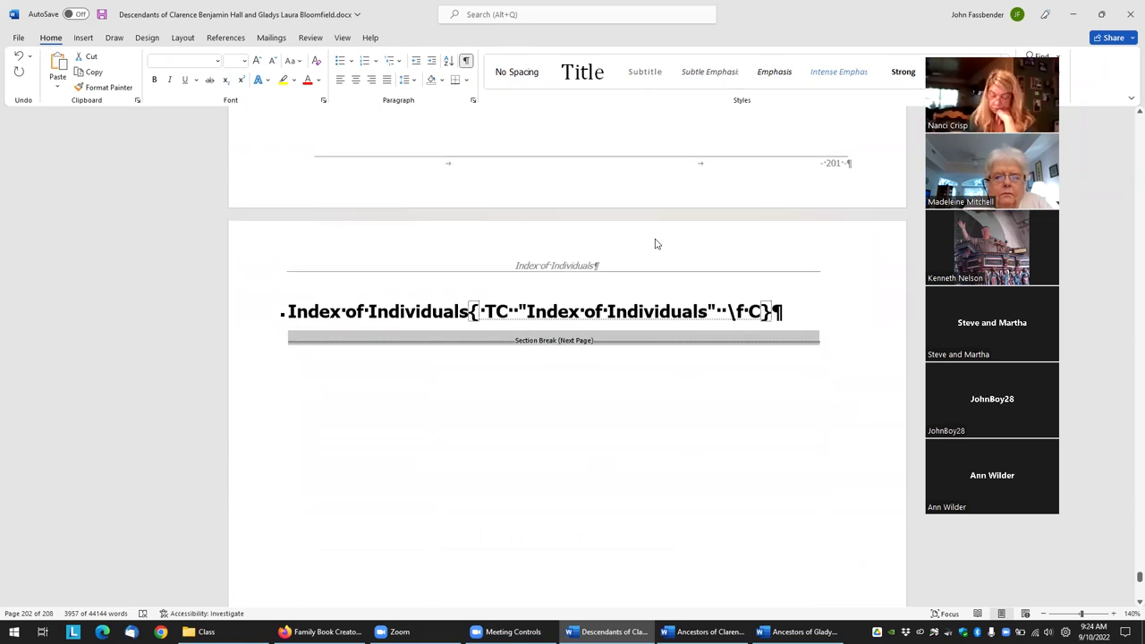
scroll(421, 304, up, 10)
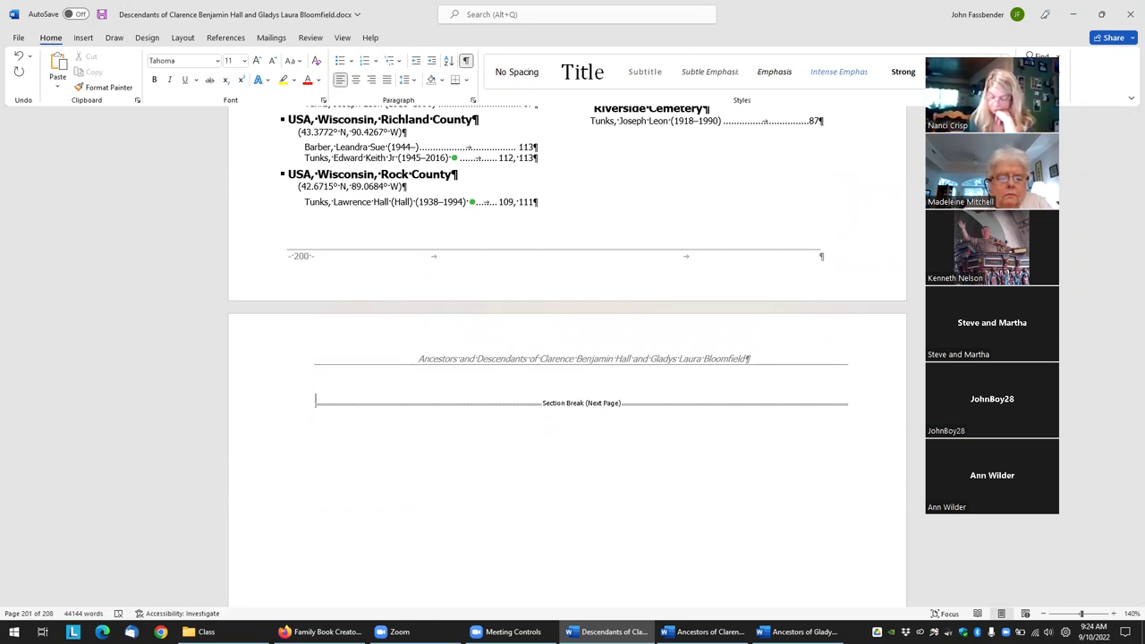
scroll(1127, 327, down, 15)
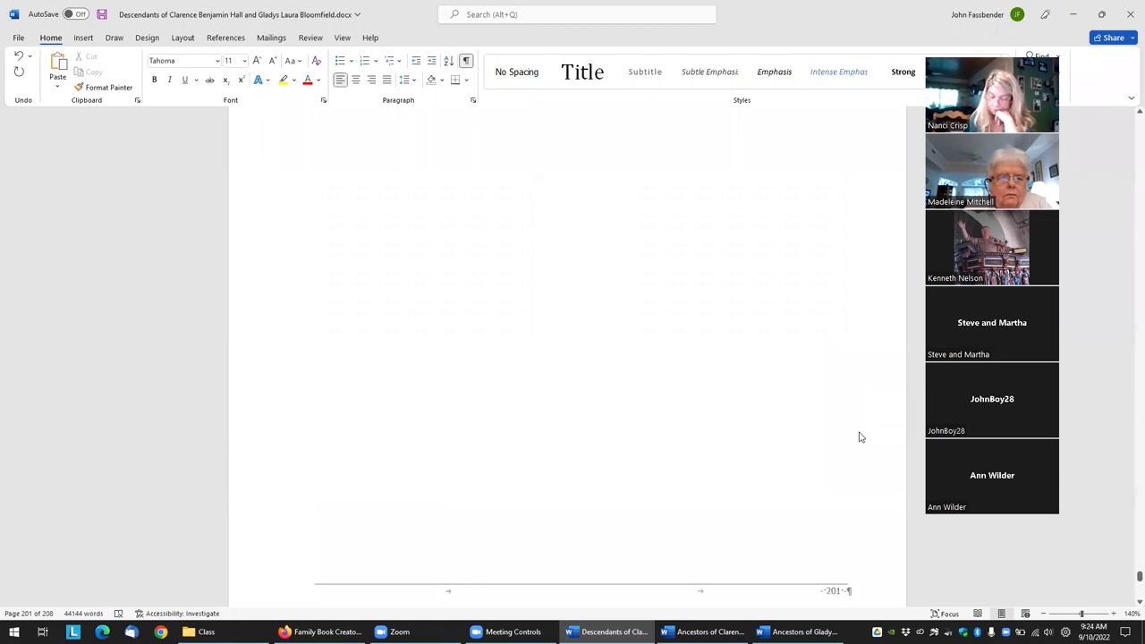
Step: Examine the options for the section break below the Index of Individuals heading and the available page and section break types
drag(631, 389, 464, 373)
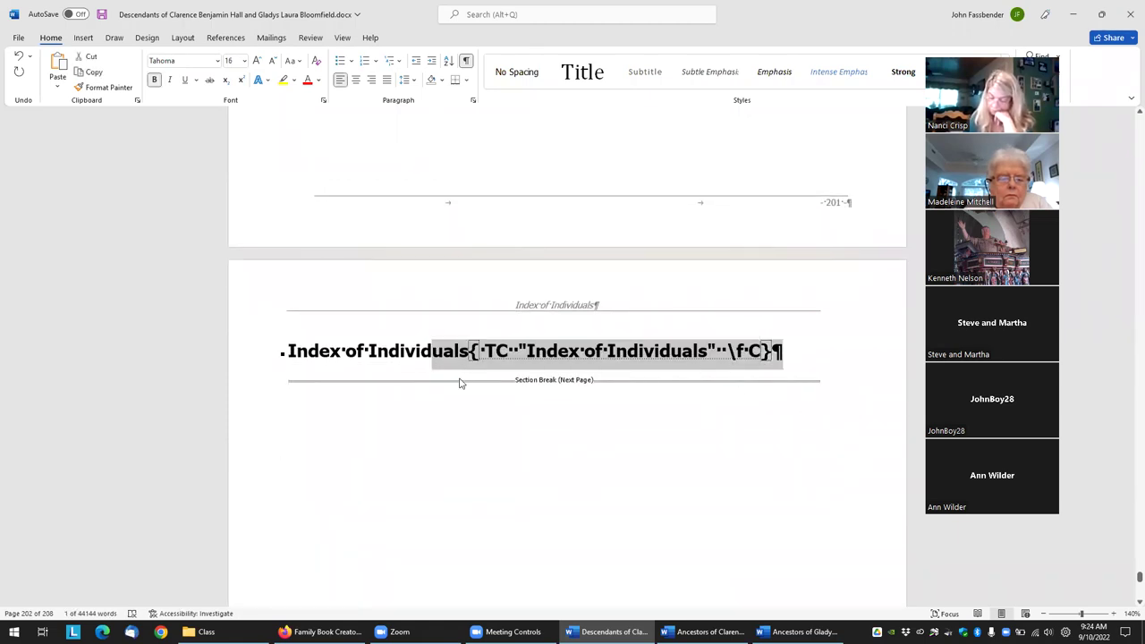
right_click(460, 383)
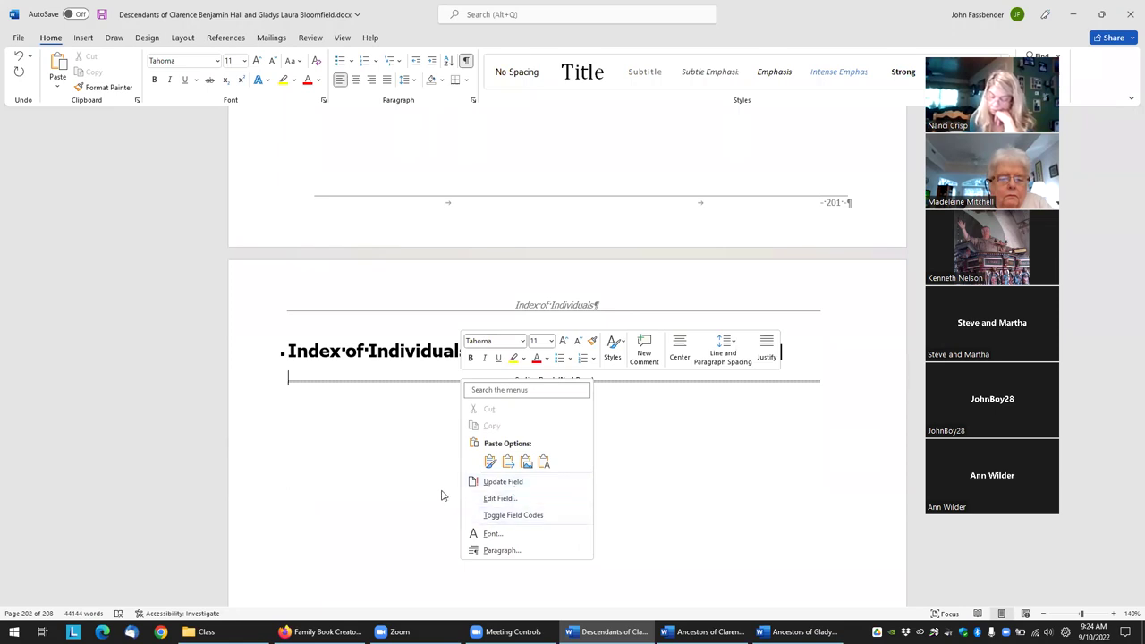
click(183, 39)
click(183, 37)
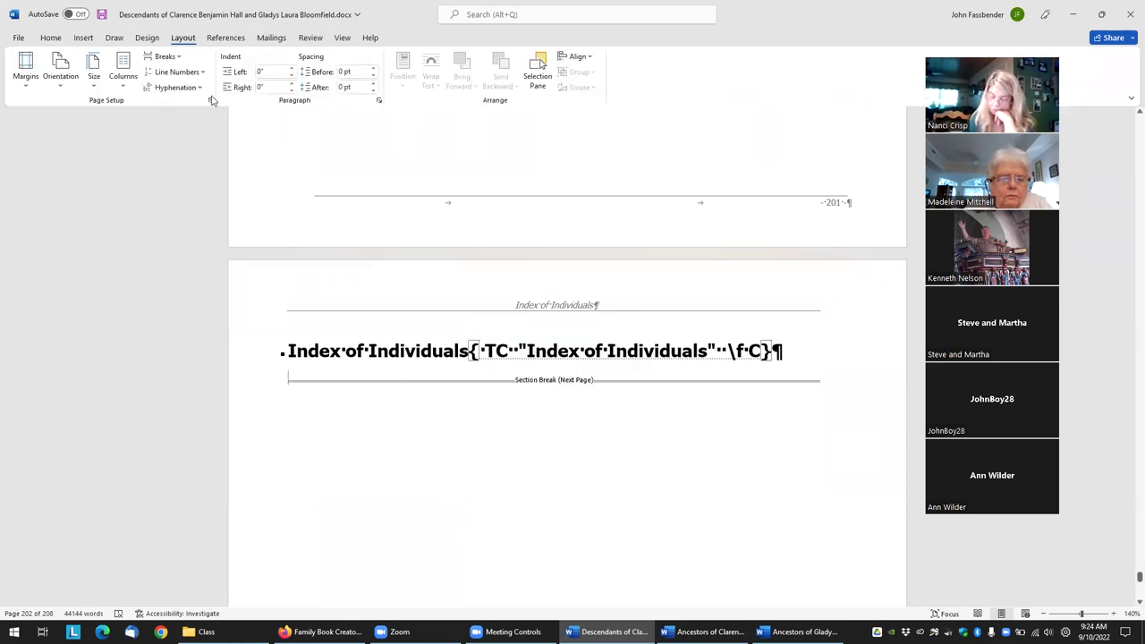
click(173, 61)
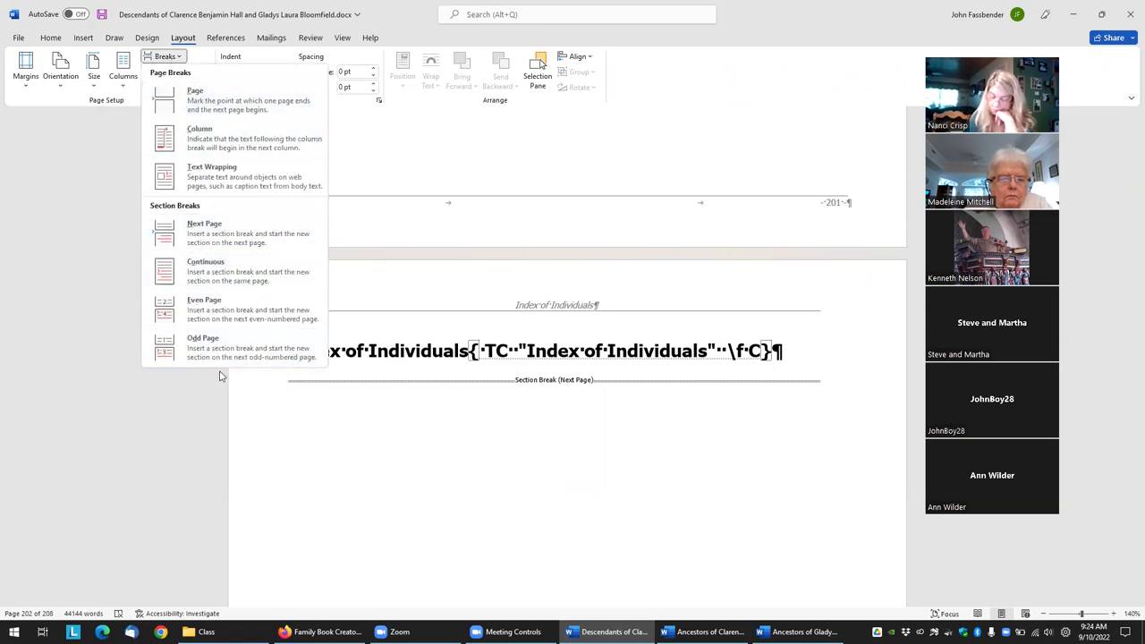
click(310, 369)
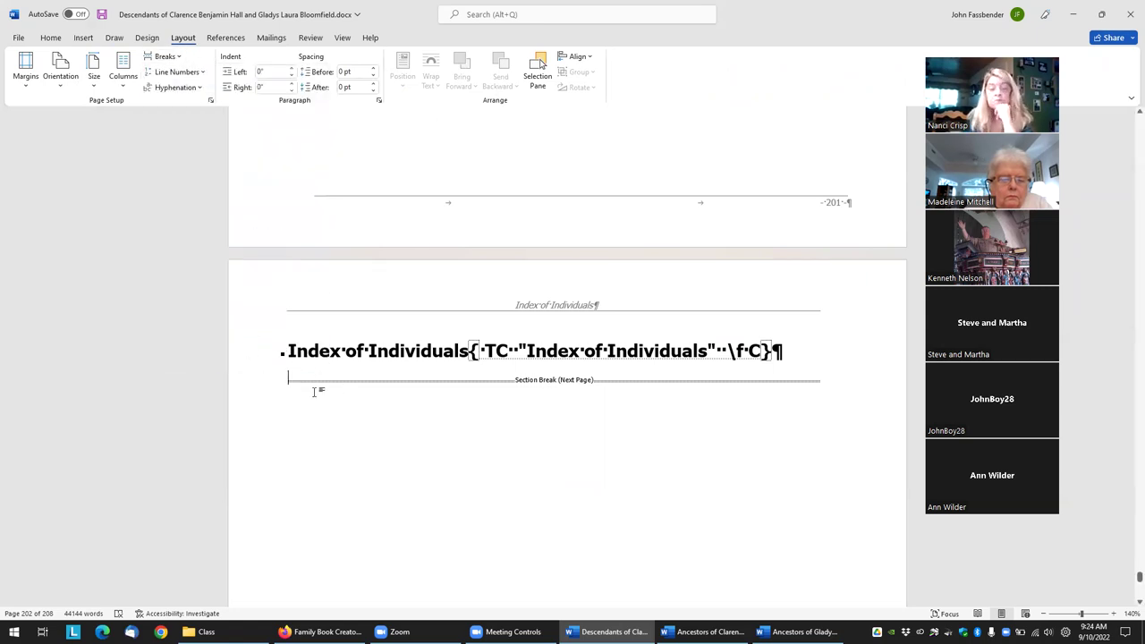
key(shift+Down)
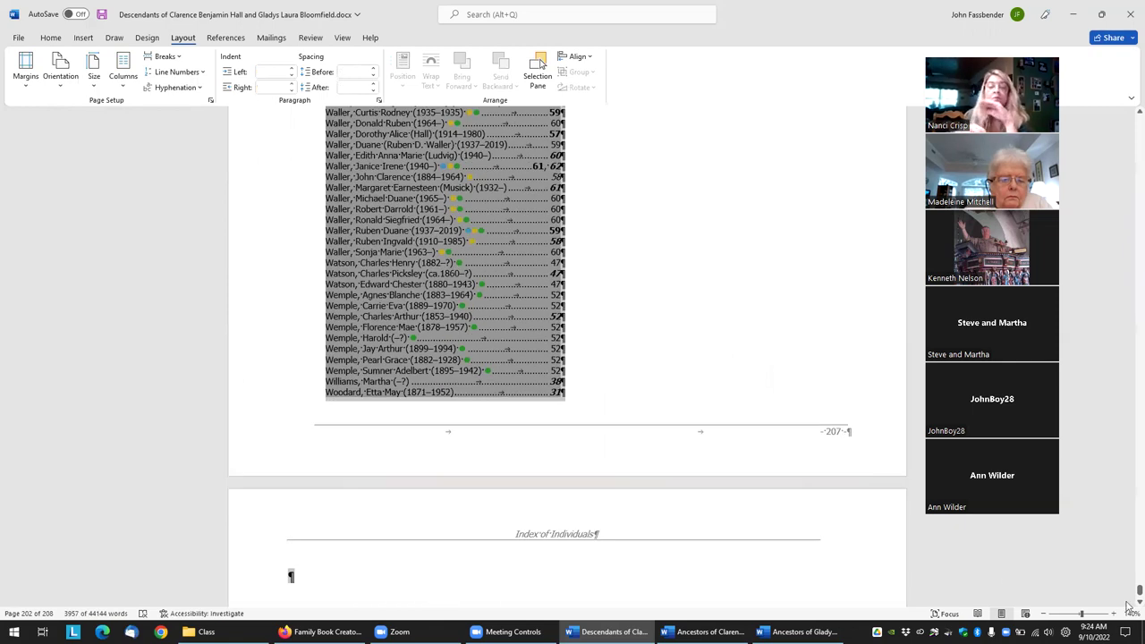
scroll(915, 586, down, 3)
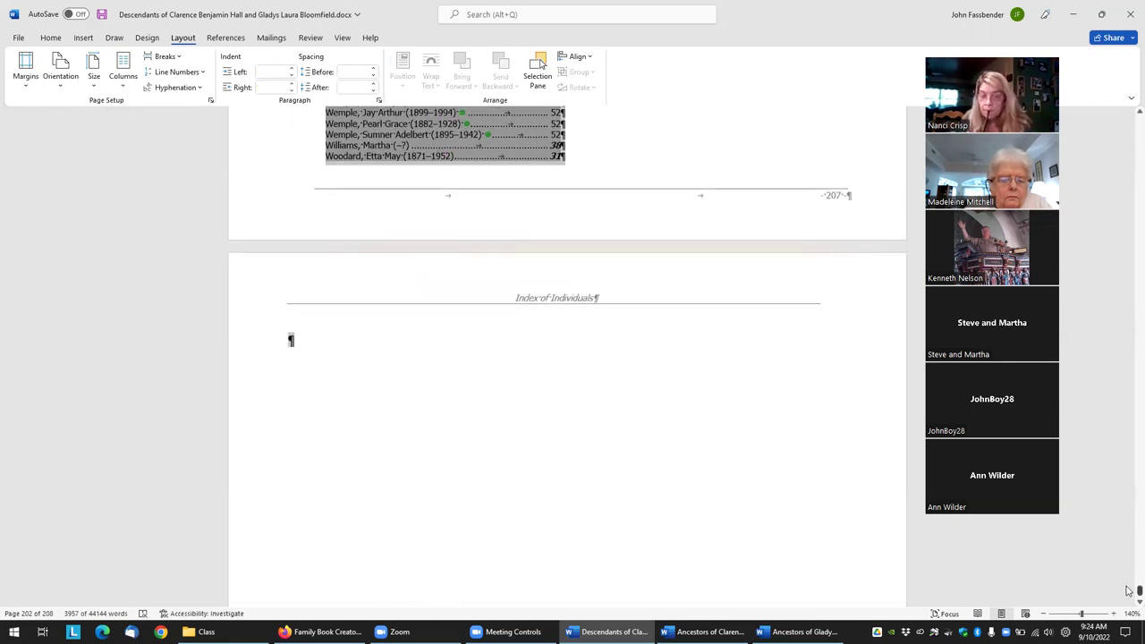
drag(1129, 595, 1129, 16)
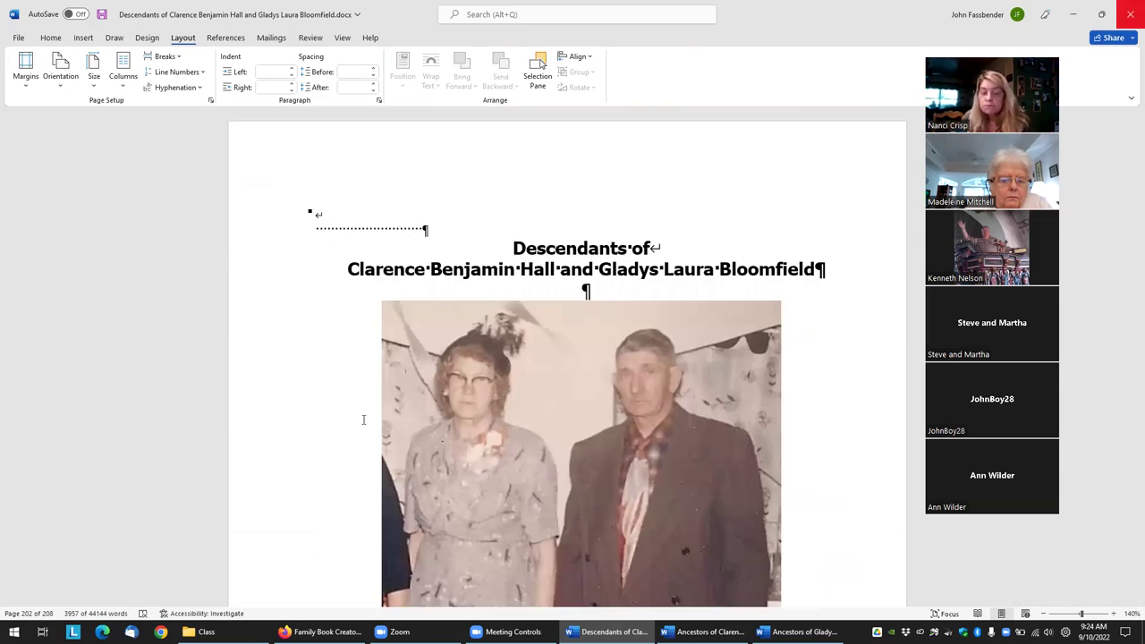
scroll(363, 419, down, 20)
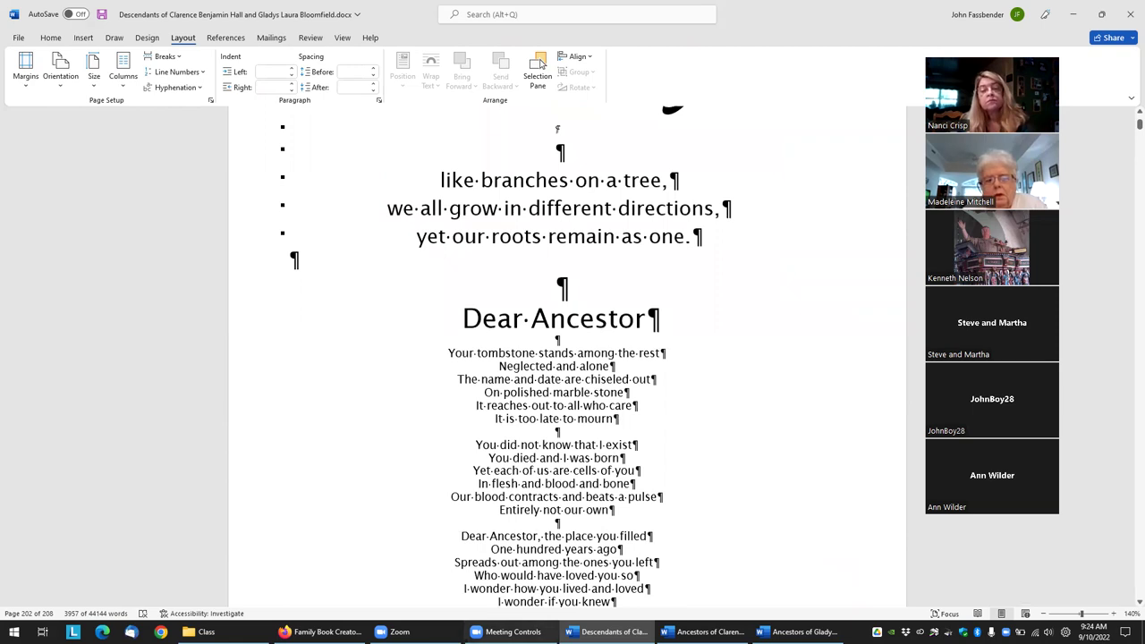
Step: Open "Lorem ipsum - Test.docx" from the FBC folder and copy its first two paragraphs, up to the continuous section break
key(alt+Tab)
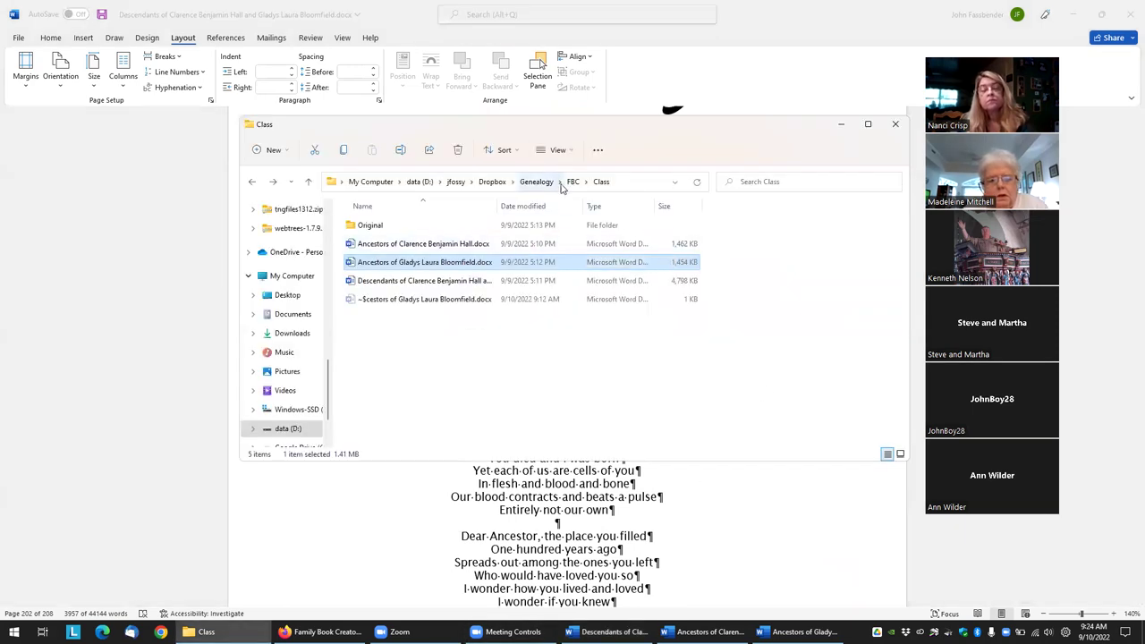
click(574, 181)
scroll(460, 384, down, 5)
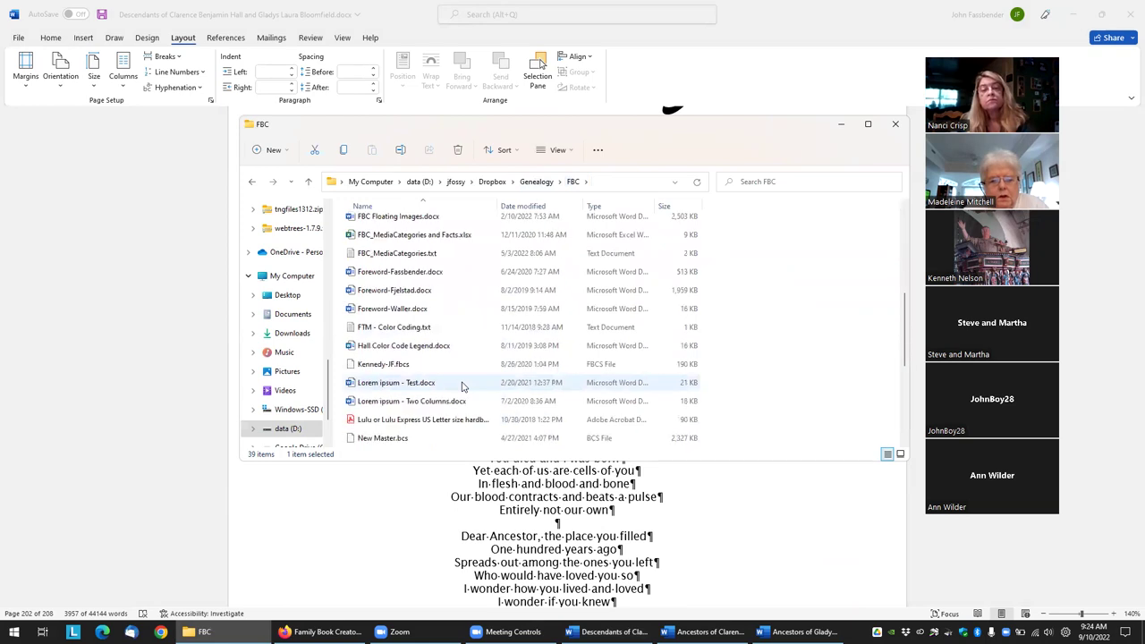
double_click(399, 387)
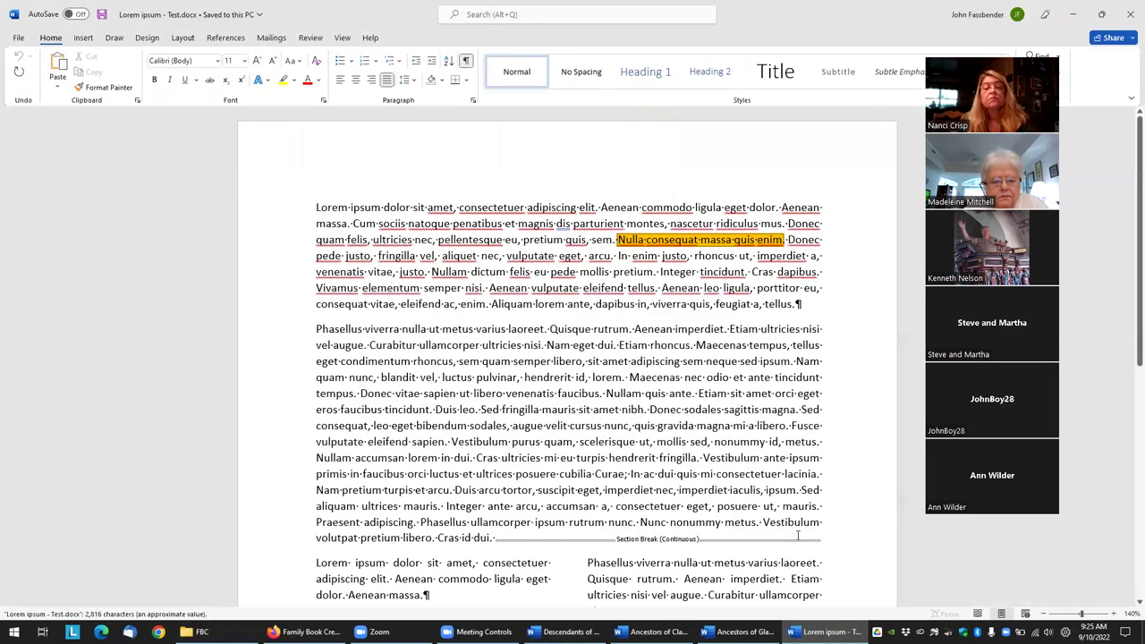
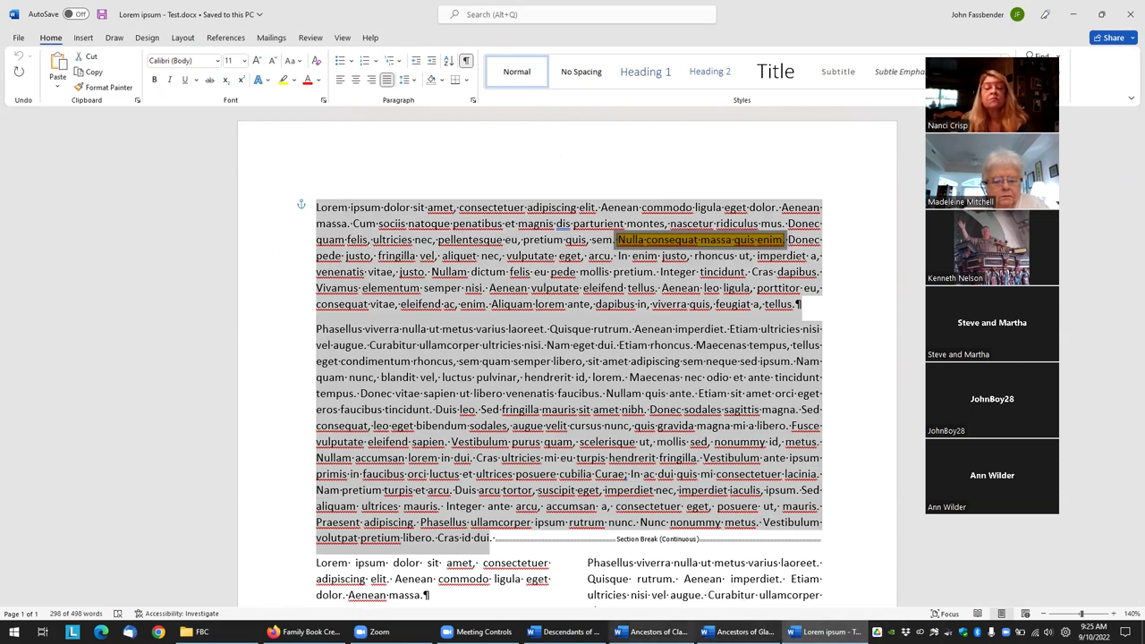
Step: Close the two open Ancestors documents without saving their changes
click(563, 632)
click(653, 632)
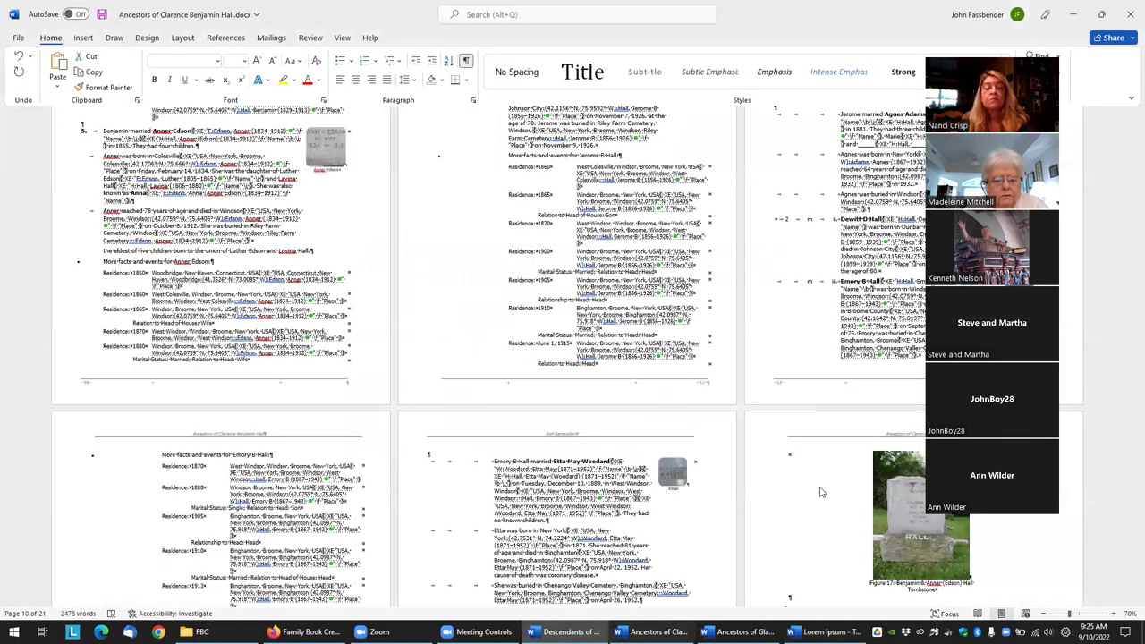
key(ctrl+w)
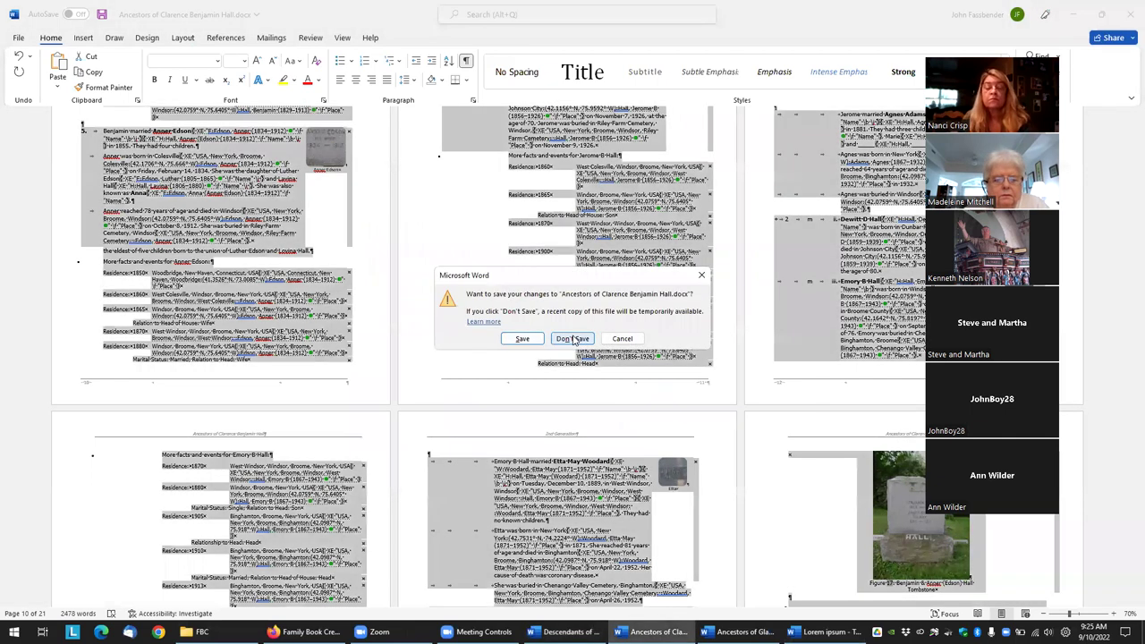
click(573, 338)
click(705, 632)
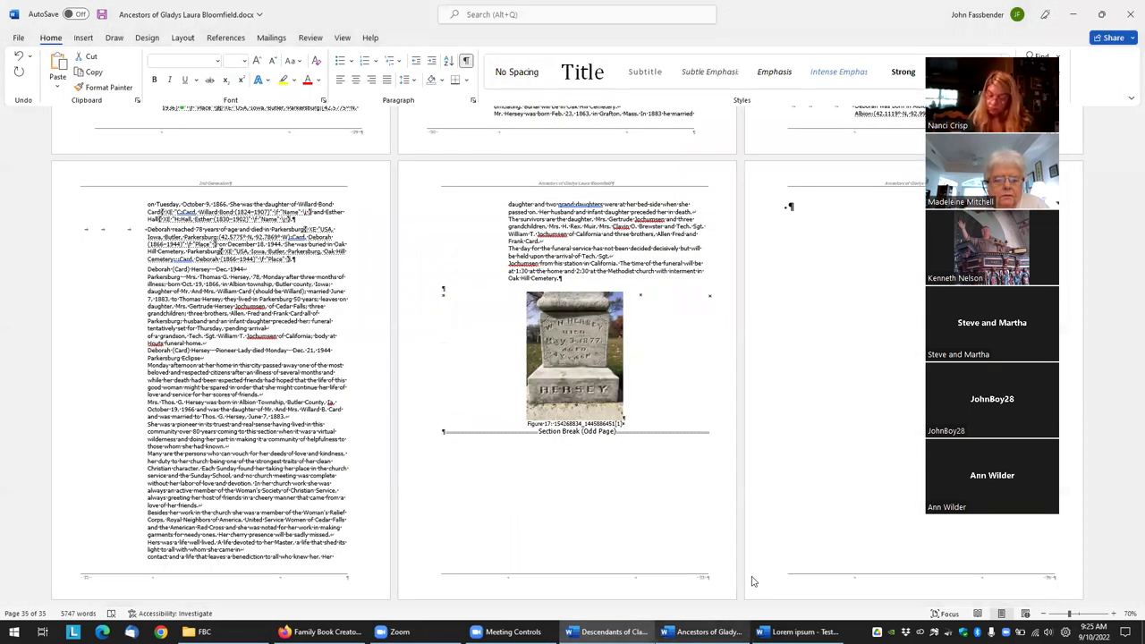
key(ctrl+a)
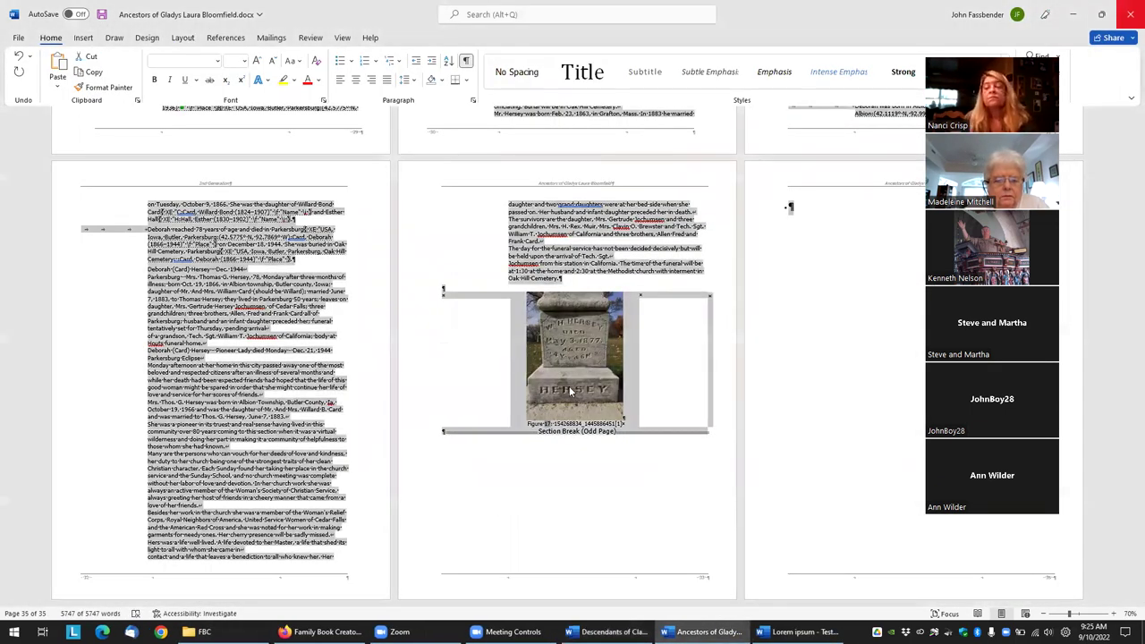
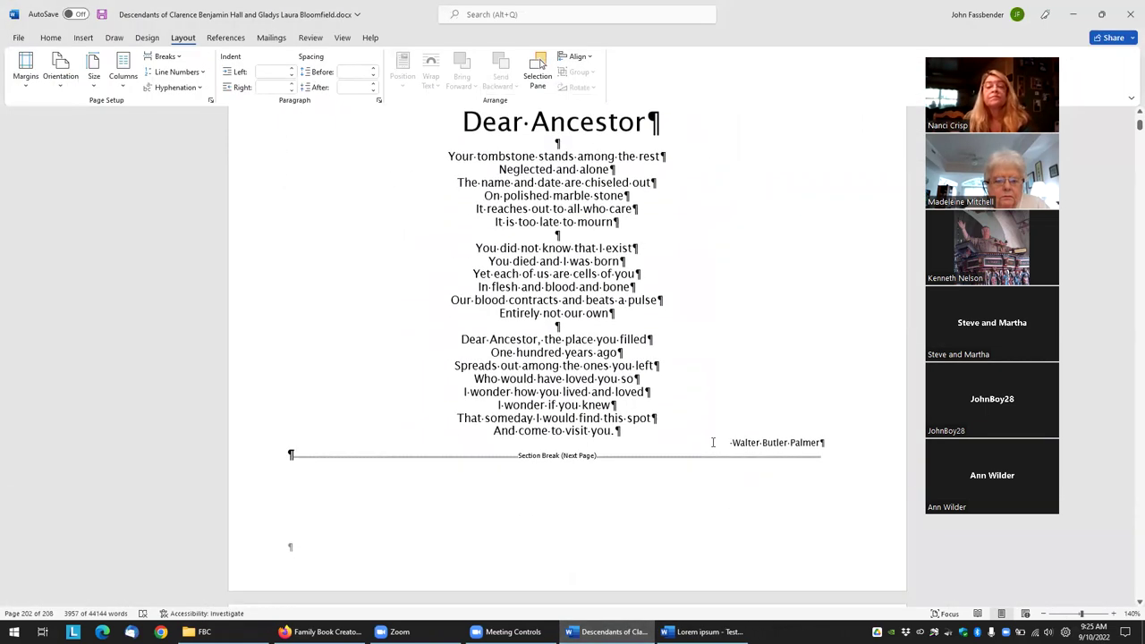
Step: Paste the copied Lorem ipsum paragraphs directly before the Index of Places heading in the Descendants document
key(ctrl+Page_Down)
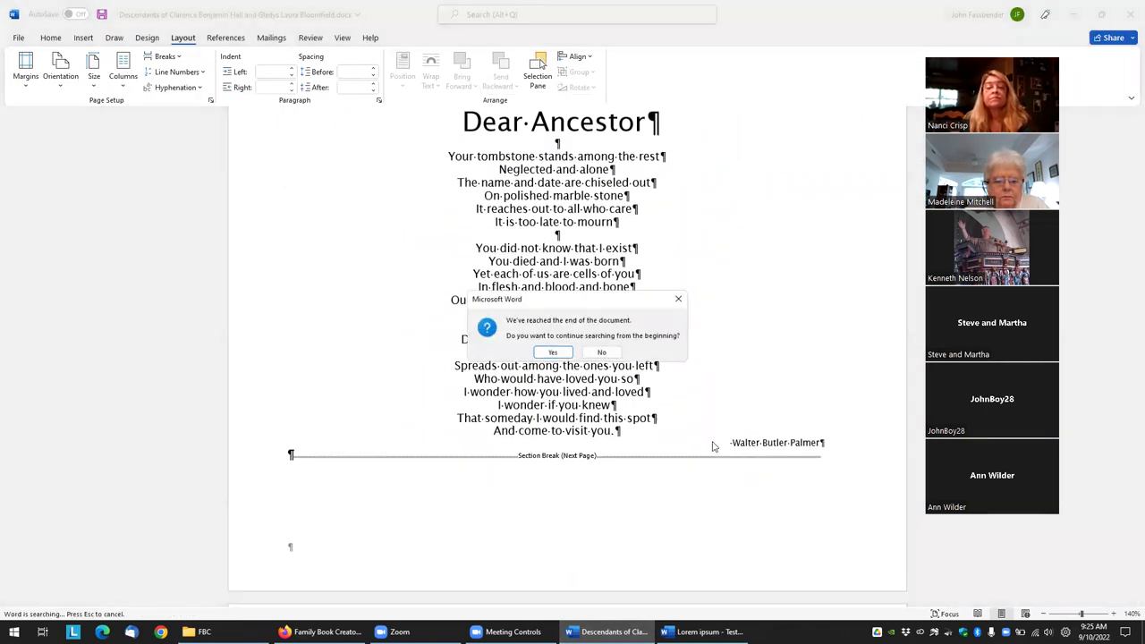
key(Escape)
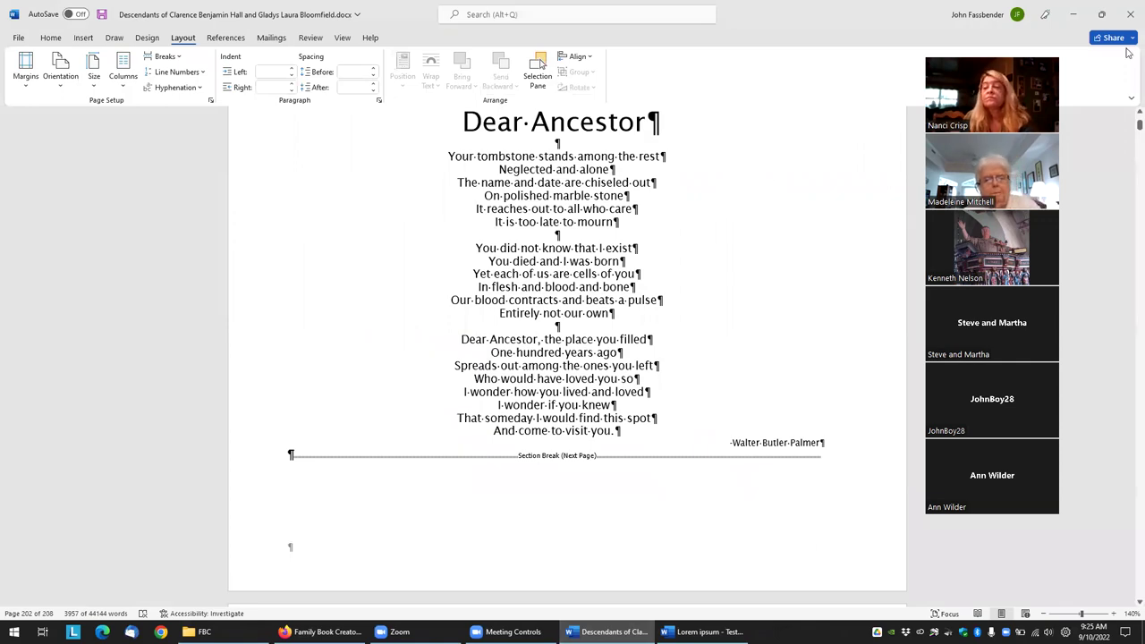
scroll(1095, 365, down, 5)
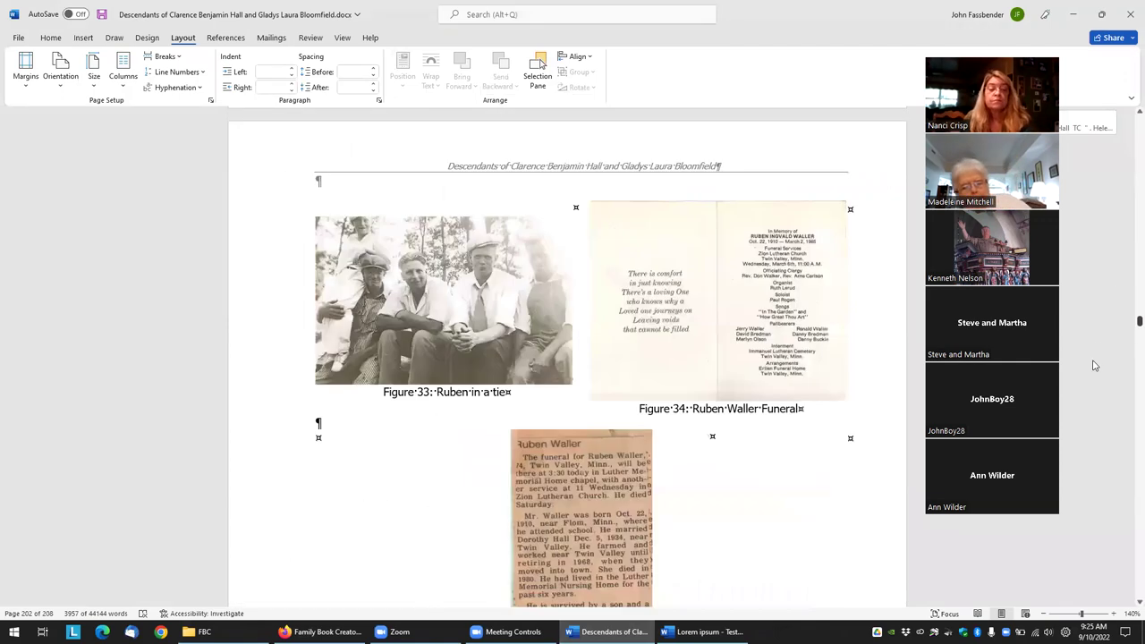
drag(1095, 365, 1086, 548)
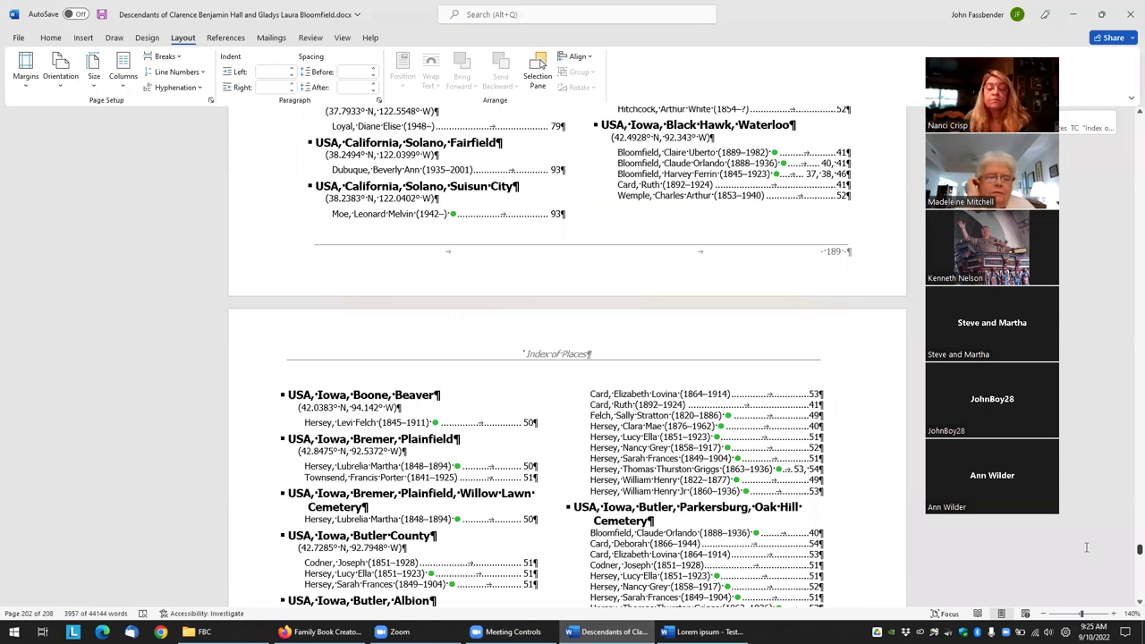
click(50, 37)
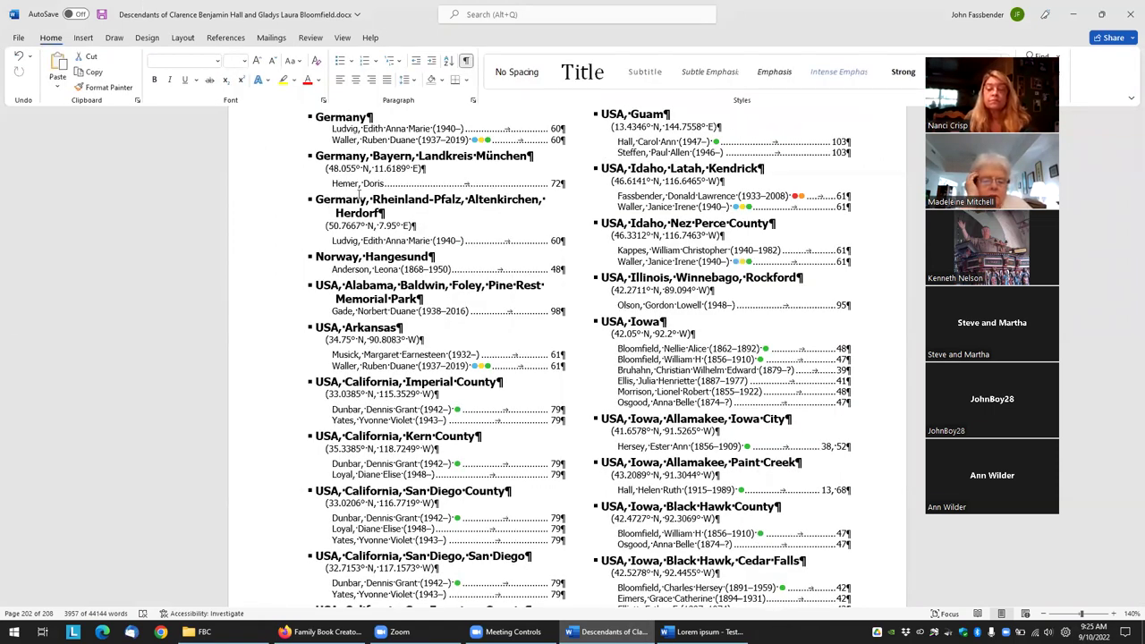
scroll(250, 259, up, 10)
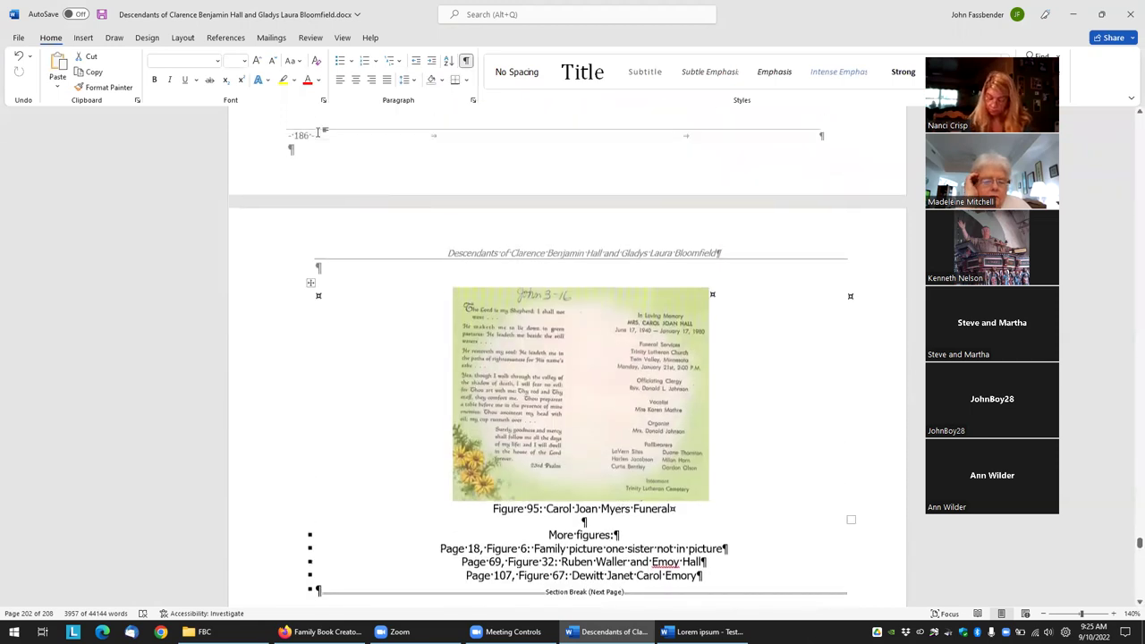
scroll(251, 268, down, 3)
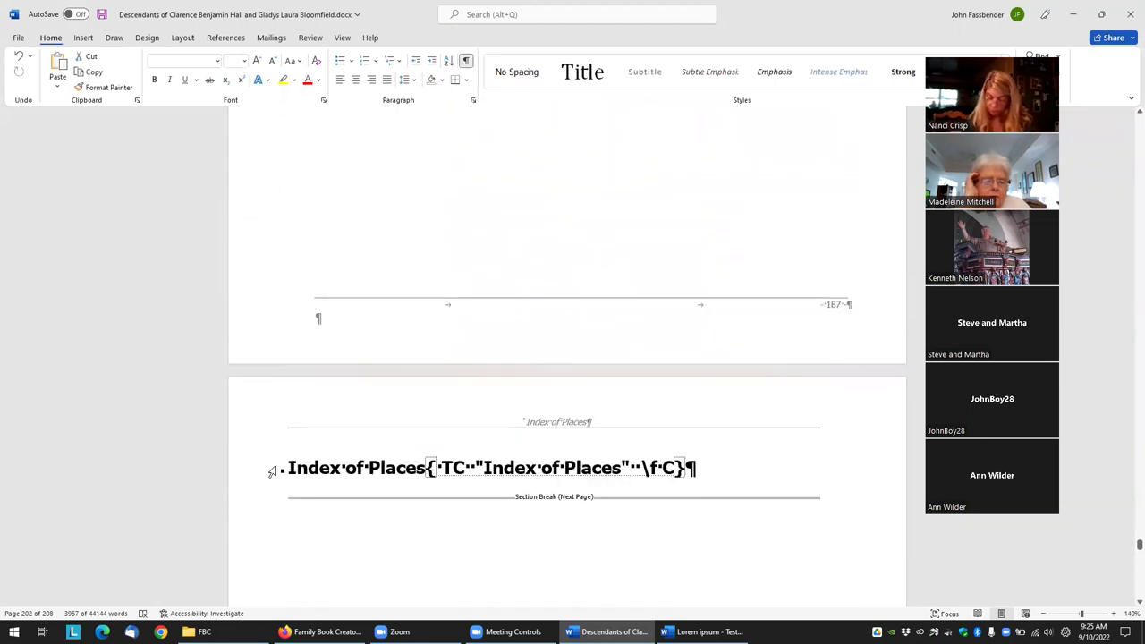
click(283, 468)
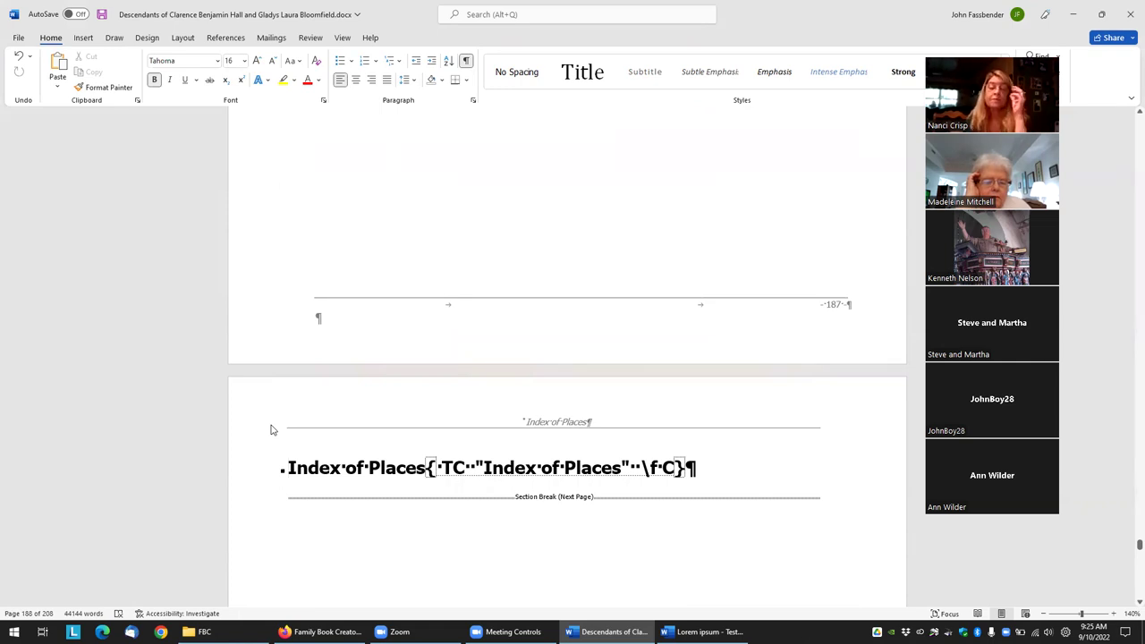
key(ctrl+v)
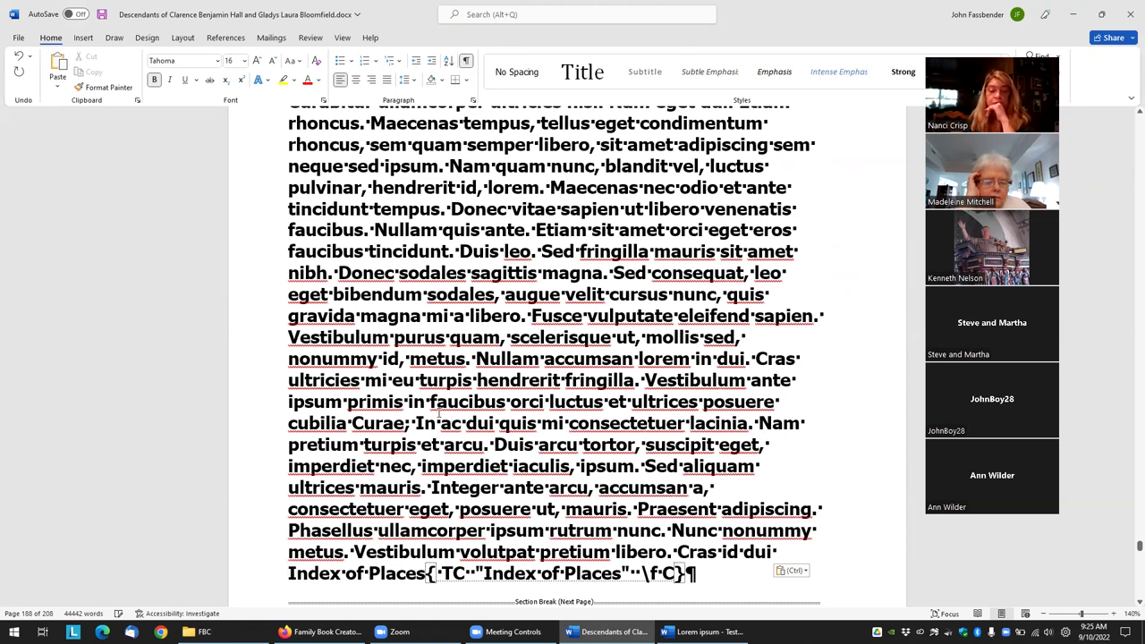
Step: Separate the pasted text from the Index of Places heading with two paragraph breaks, leaving an empty paragraph between them
key(Return)
key(Return)
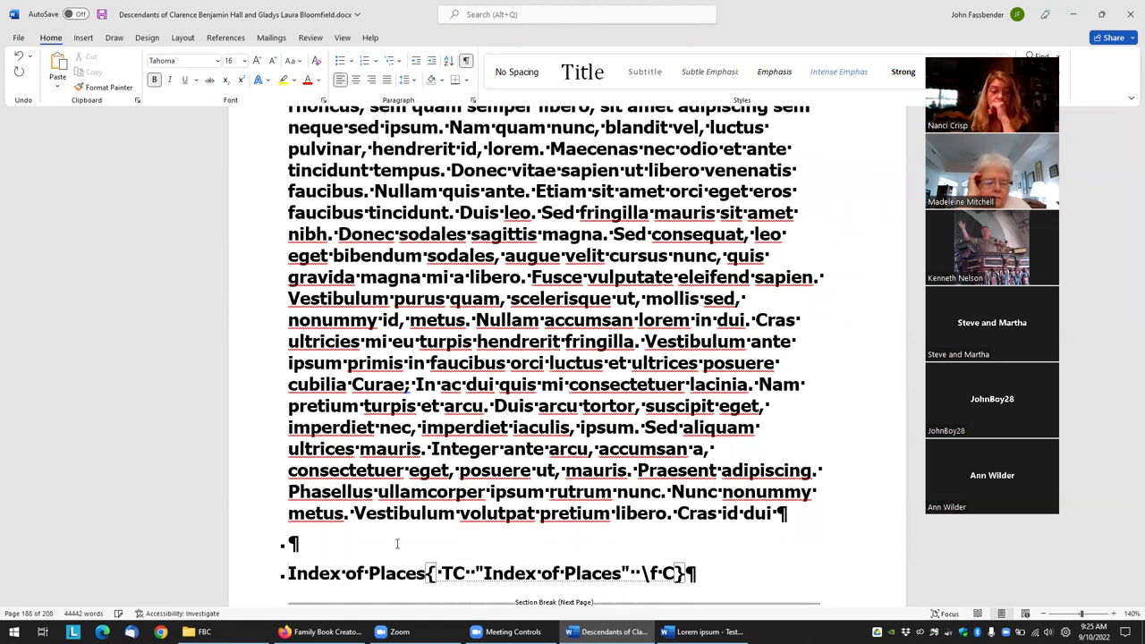
key(Up)
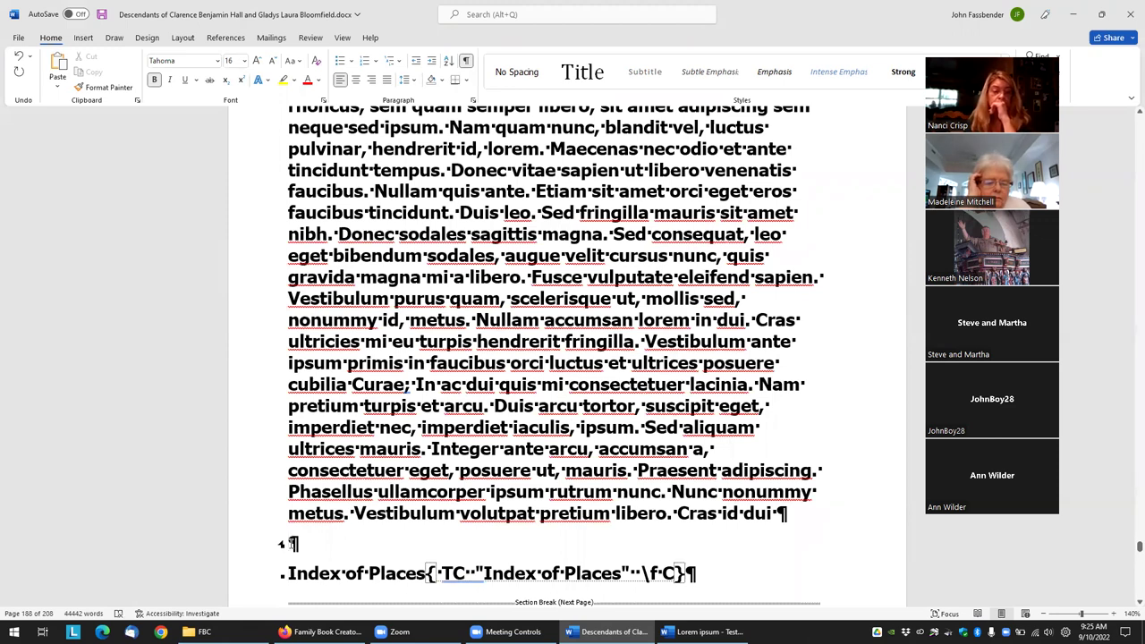
Step: Insert a Next Page section break at the empty paragraph above the Index of Places heading
right_click(282, 543)
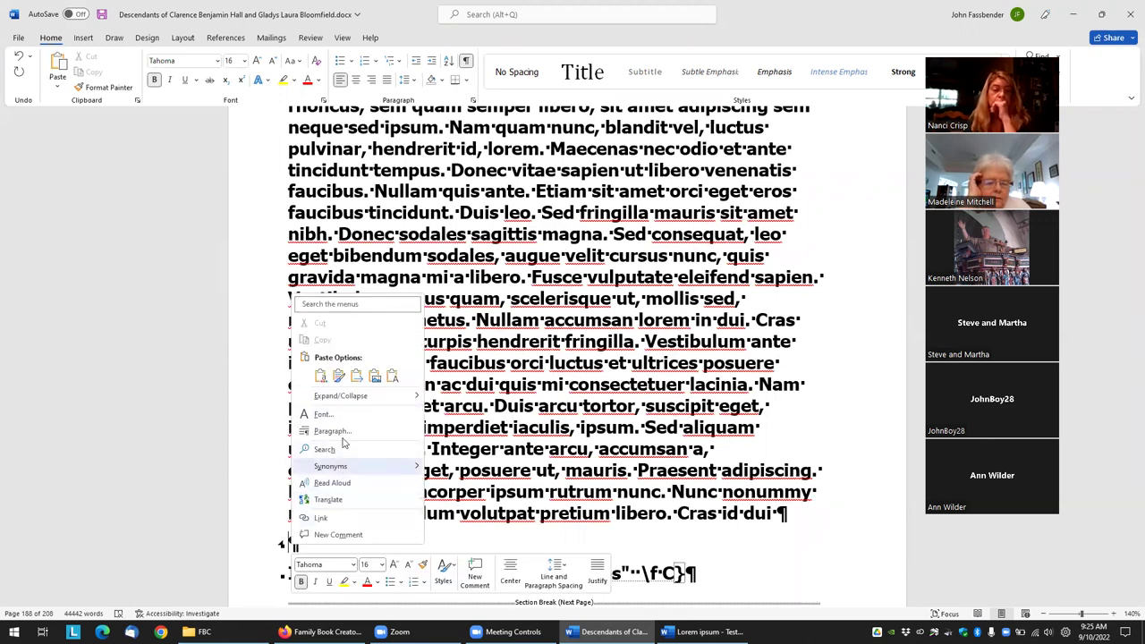
click(83, 37)
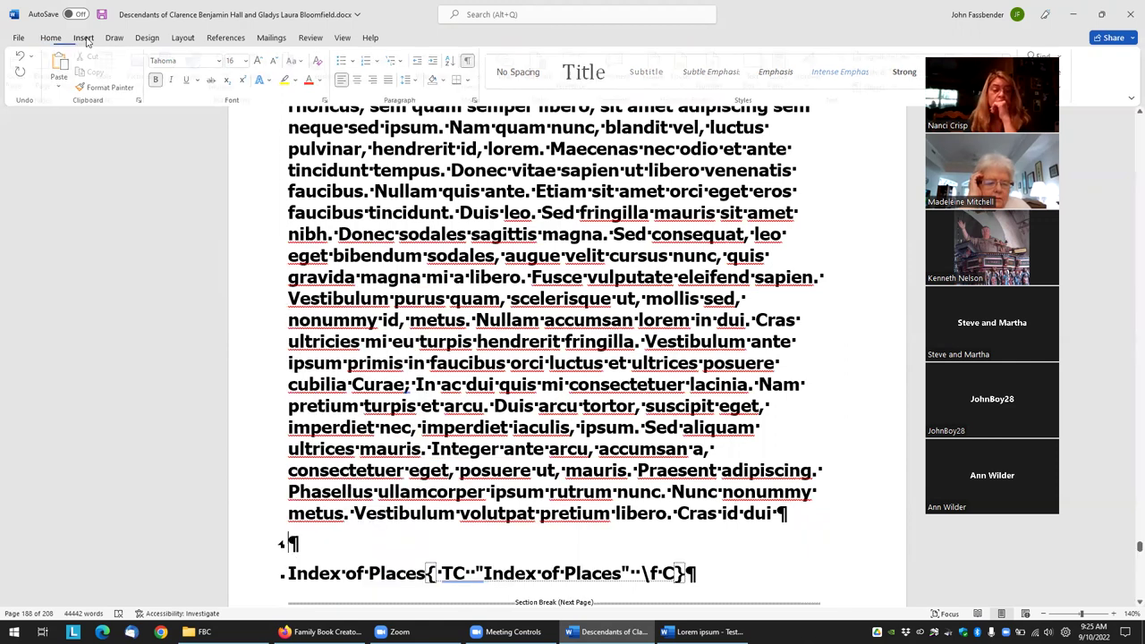
click(84, 38)
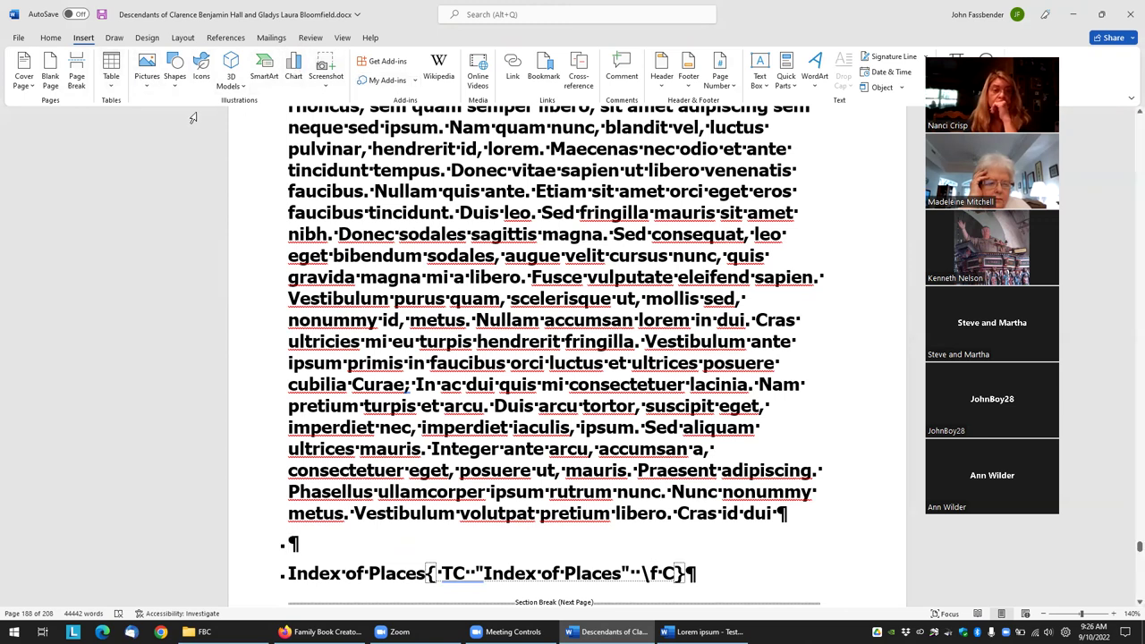
click(183, 38)
click(170, 57)
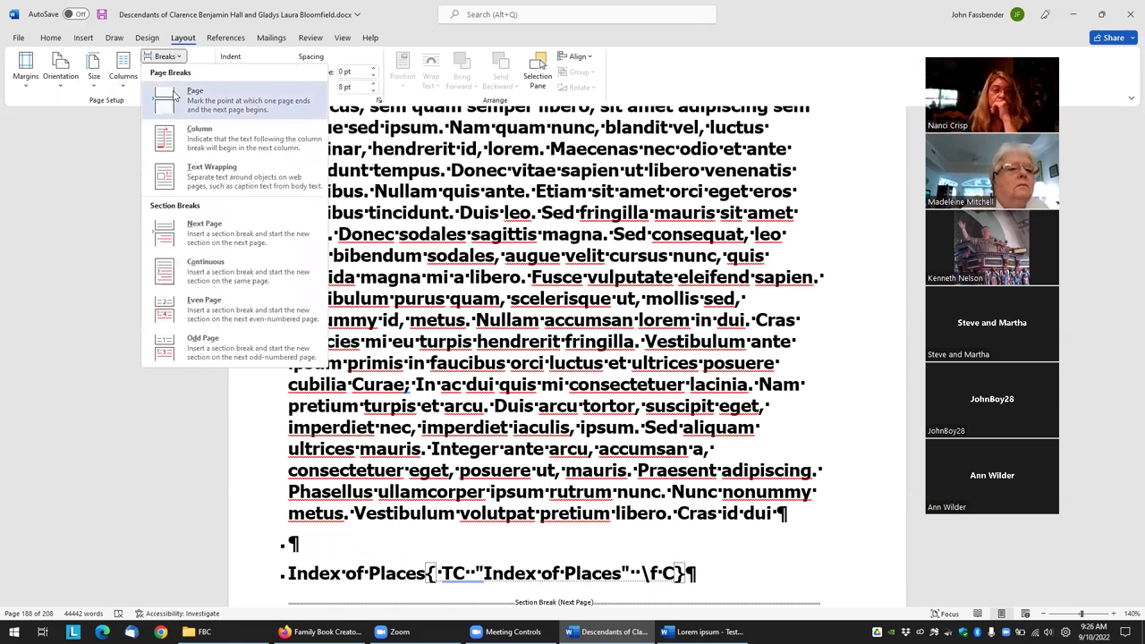
click(224, 231)
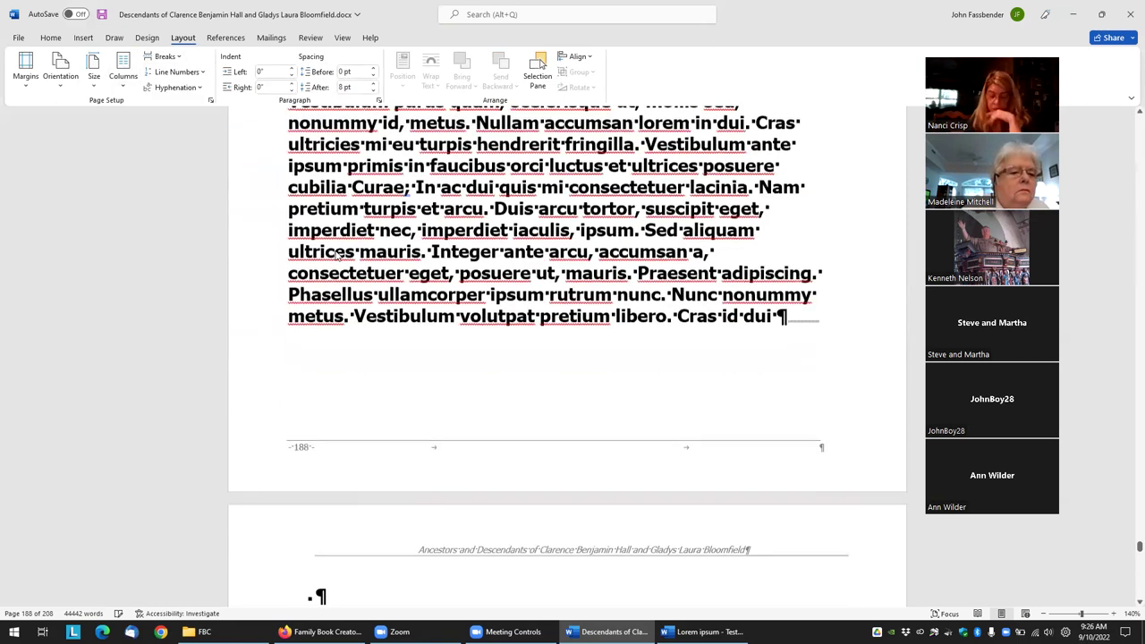
Step: Review the Lorem ipsum page's header and text, the end of the preceding section, and the new section break
scroll(778, 481, up, 8)
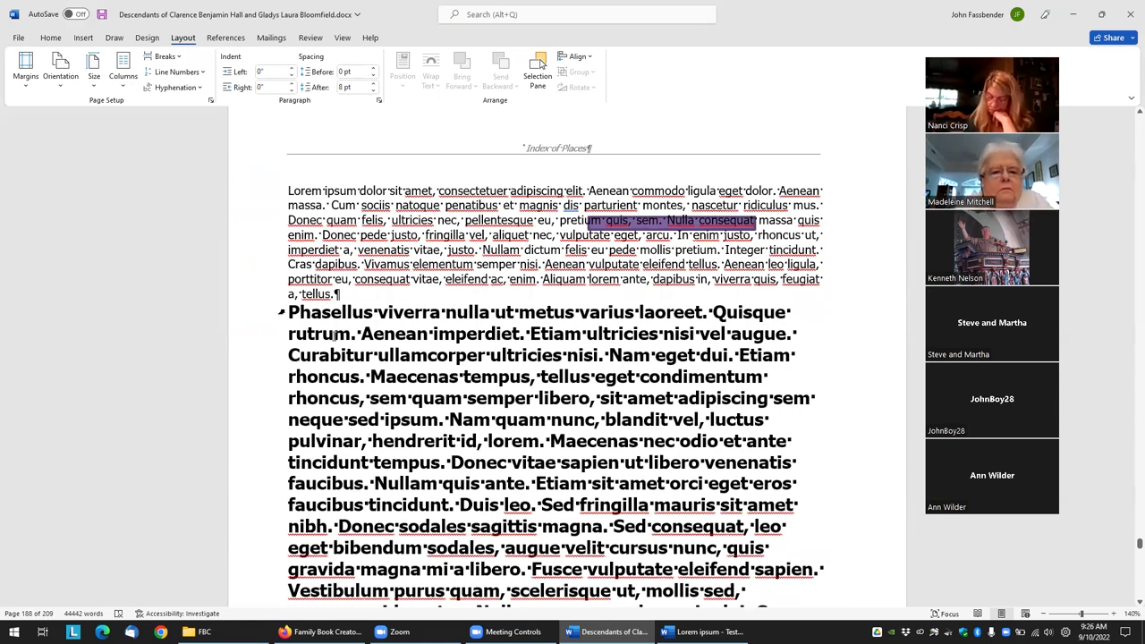
scroll(336, 334, up, 10)
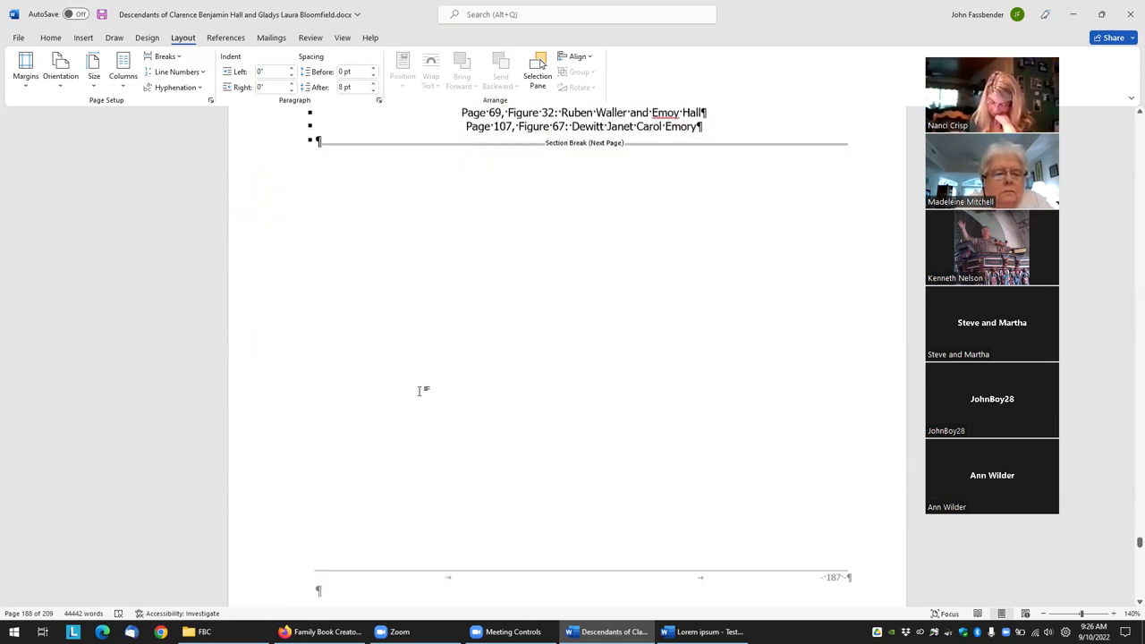
scroll(418, 391, down, 10)
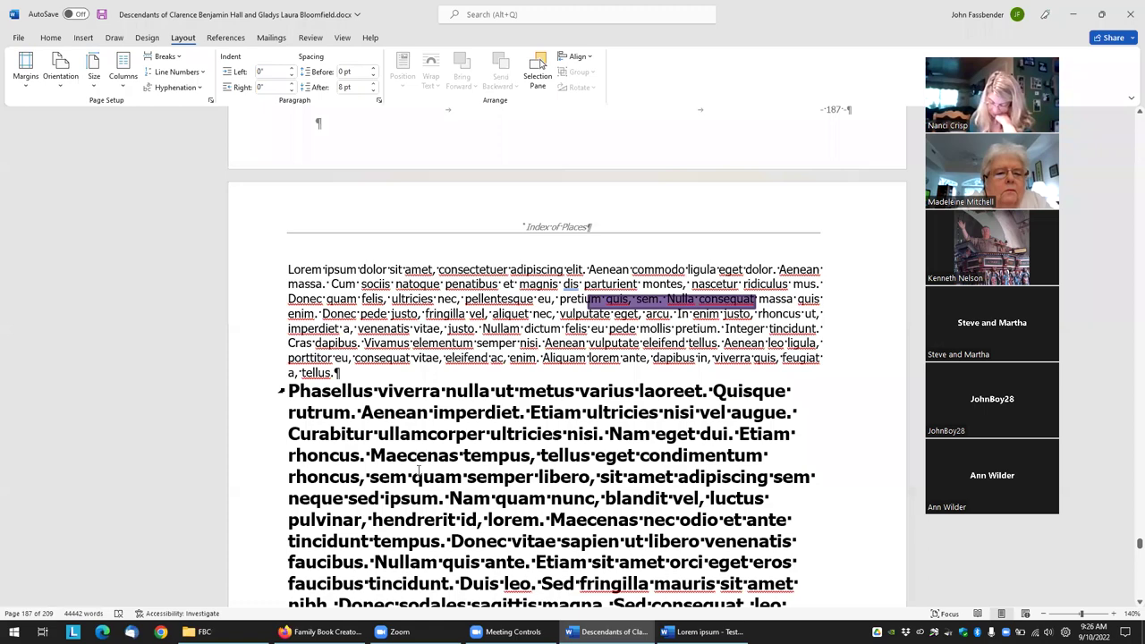
scroll(418, 471, down, 2)
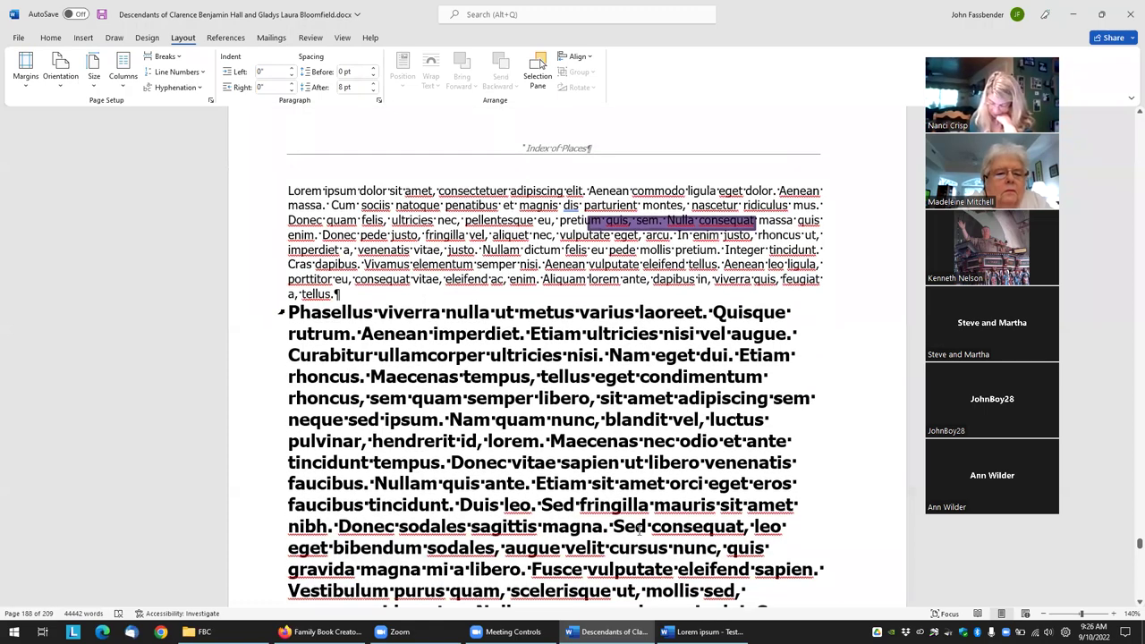
scroll(638, 528, down, 6)
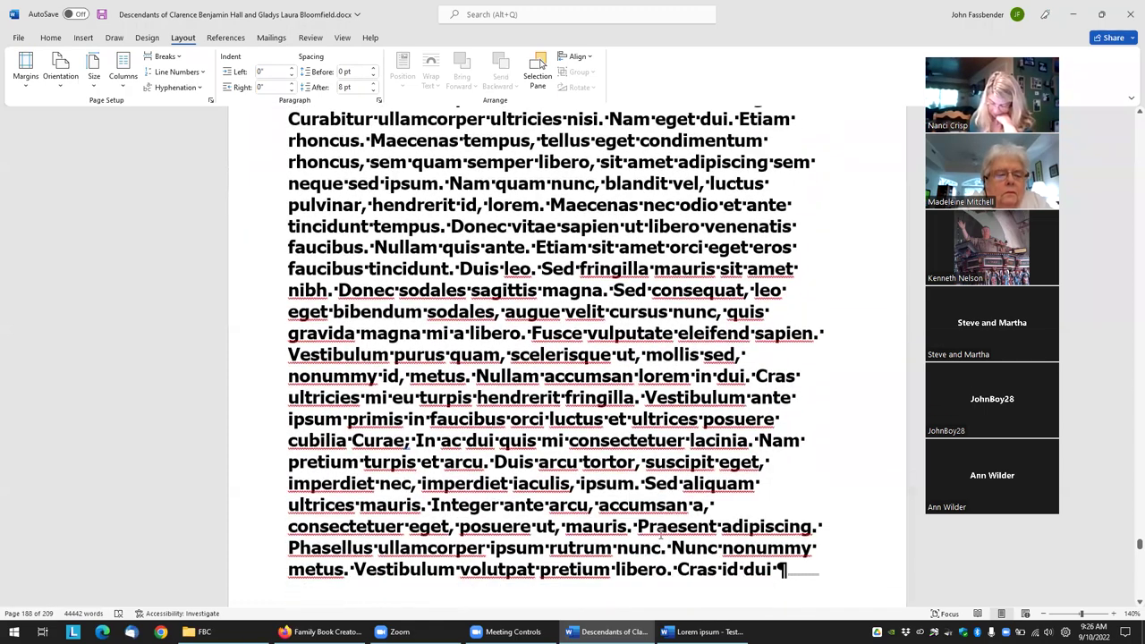
scroll(660, 536, up, 3)
scroll(716, 547, down, 3)
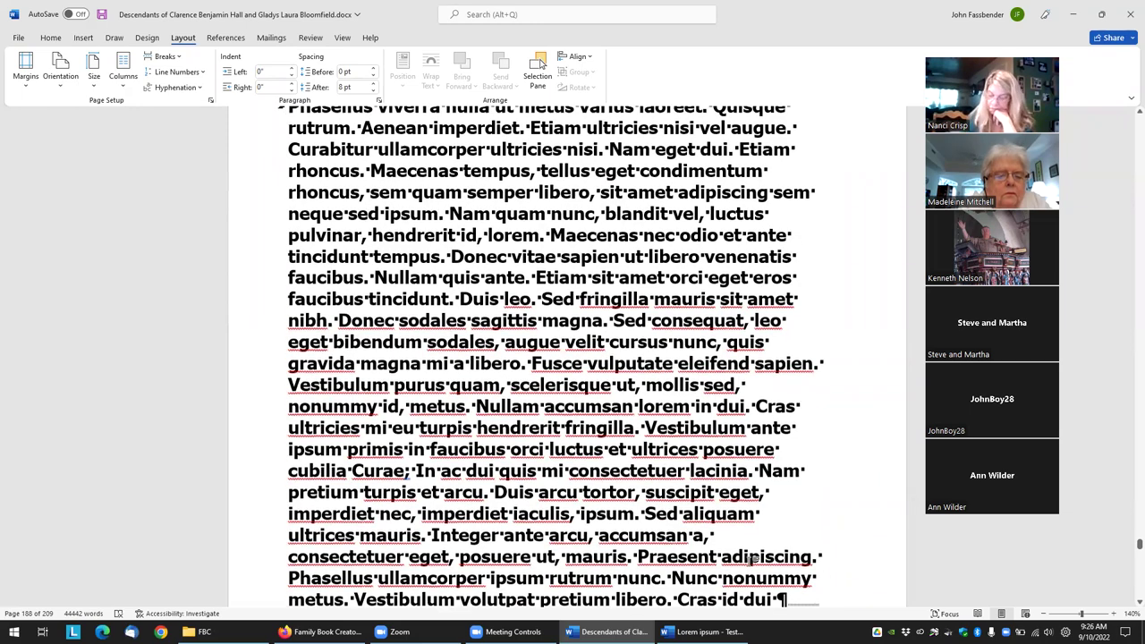
Step: Add the title "Appendix" above the first Lorem ipsum paragraph, separated from it by two line breaks
scroll(752, 559, down, 4)
scroll(286, 362, up, 15)
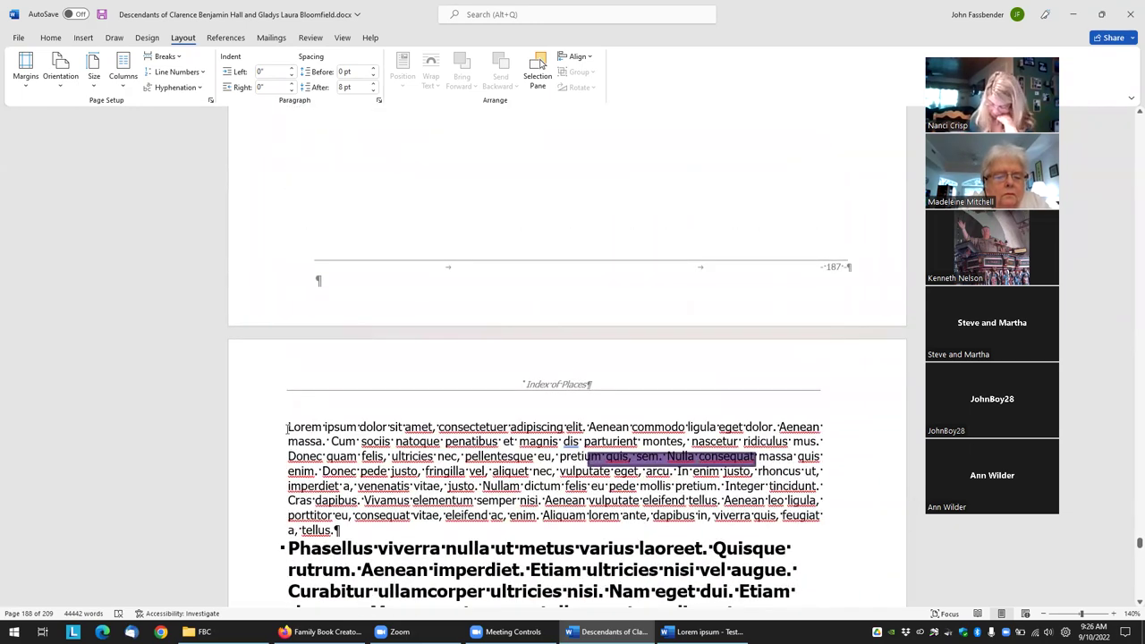
click(288, 427)
mouse_move(510, 631)
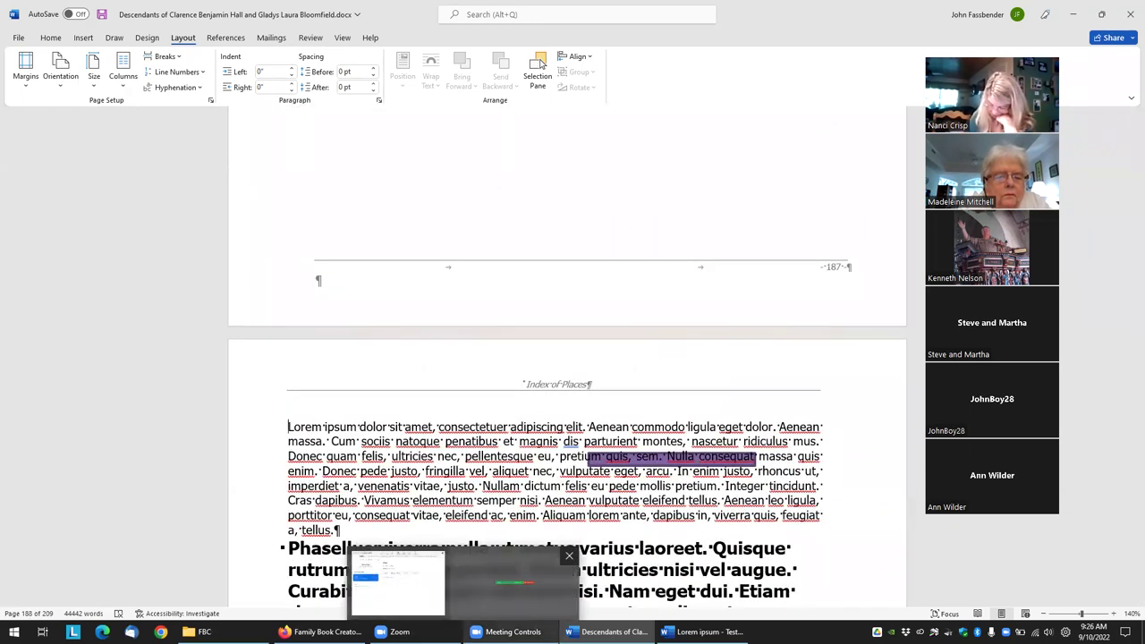
key(shift+Return)
key(shift+Return)
text(Appendix)
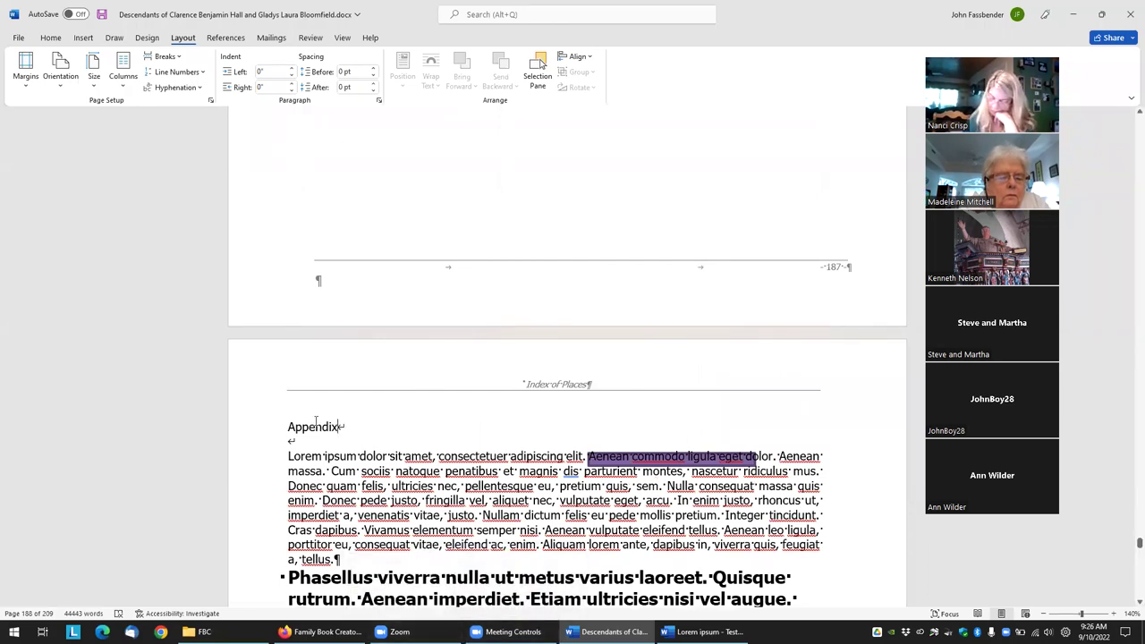
Step: Make the Appendix title bold and centre its paragraph
drag(343, 427, 286, 426)
key(ctrl+b)
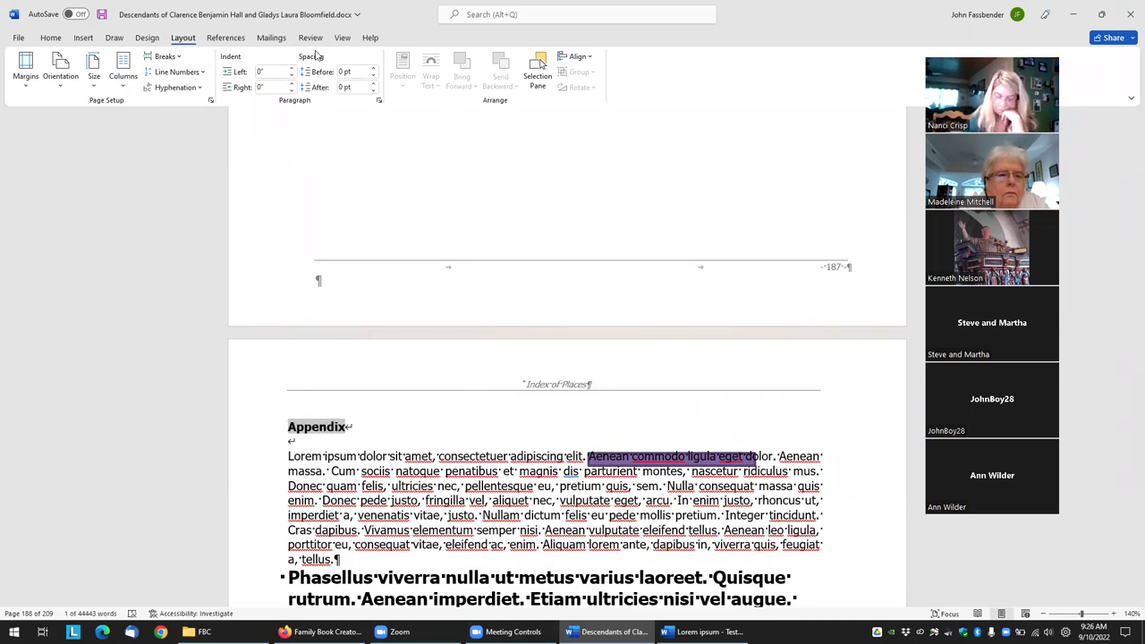
click(46, 39)
click(358, 84)
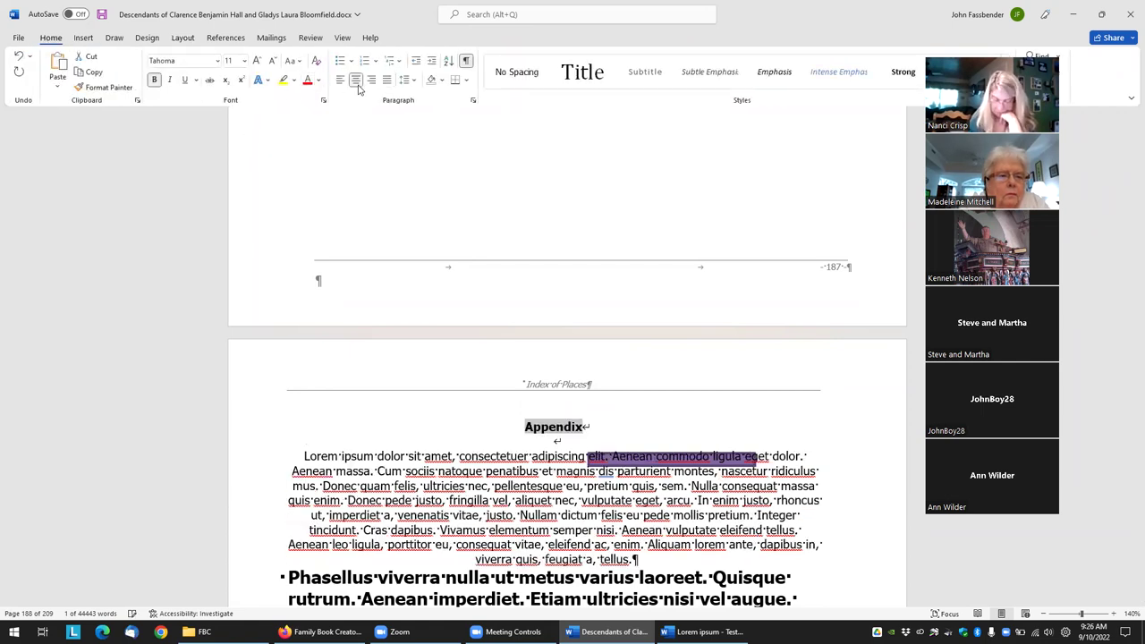
Step: Split the Appendix title from the first Lorem ipsum paragraph with two paragraph breaks and left-align that paragraph
click(576, 435)
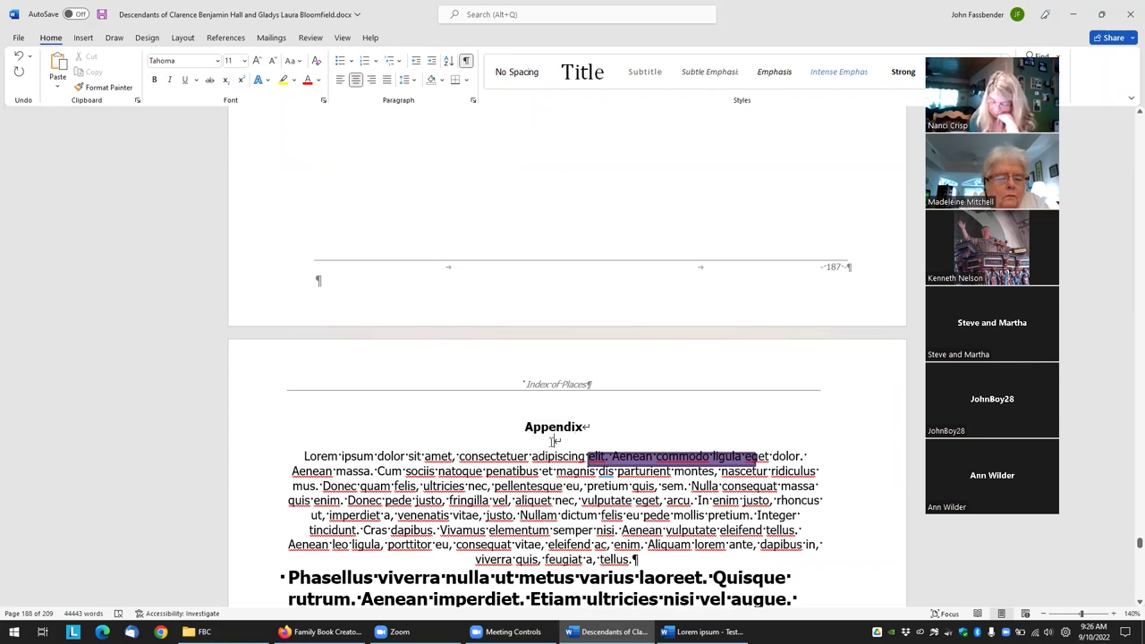
key(Return)
key(Return)
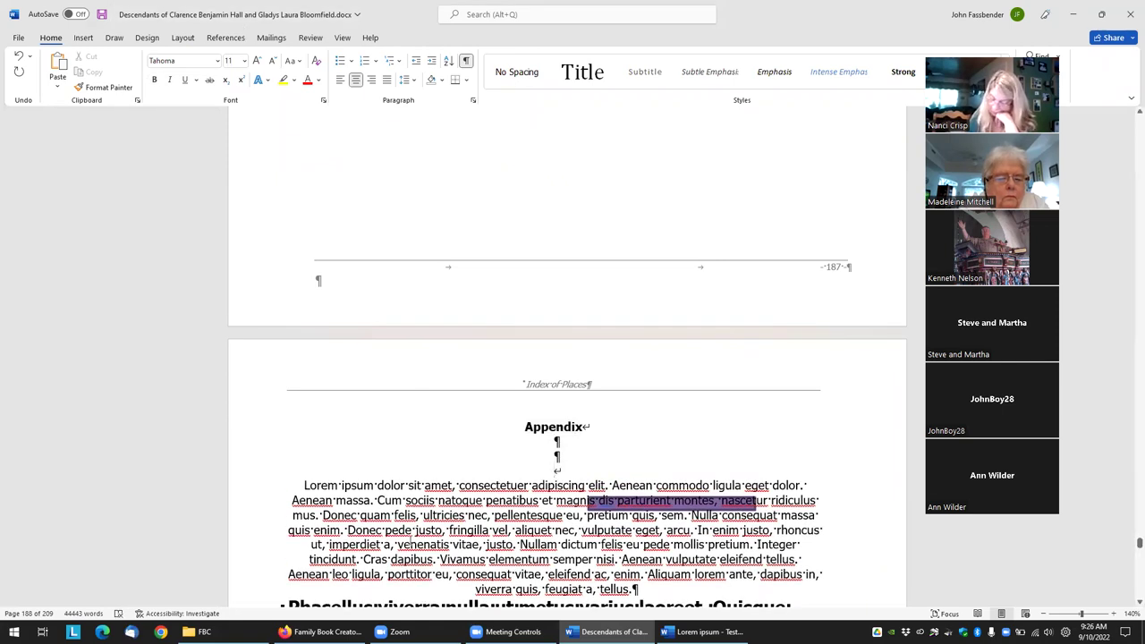
key(shift+Down)
key(shift+Down)
key(shift+Down)
key(shift+Down)
key(shift+Down)
key(shift+Down)
key(shift+Down)
key(shift+Down)
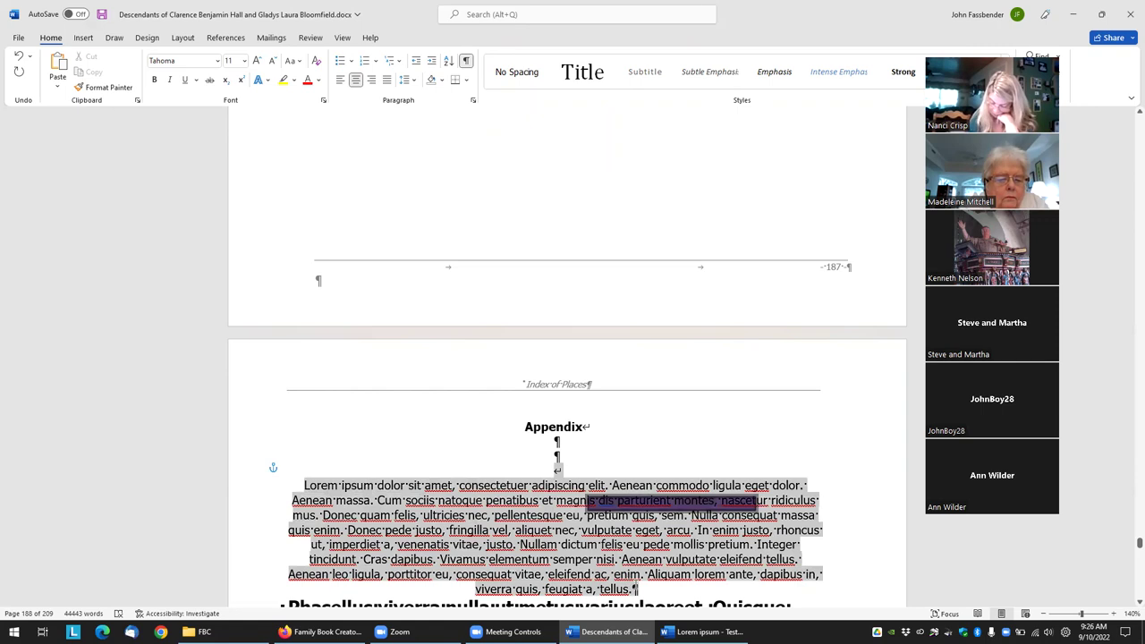
key(shift+End)
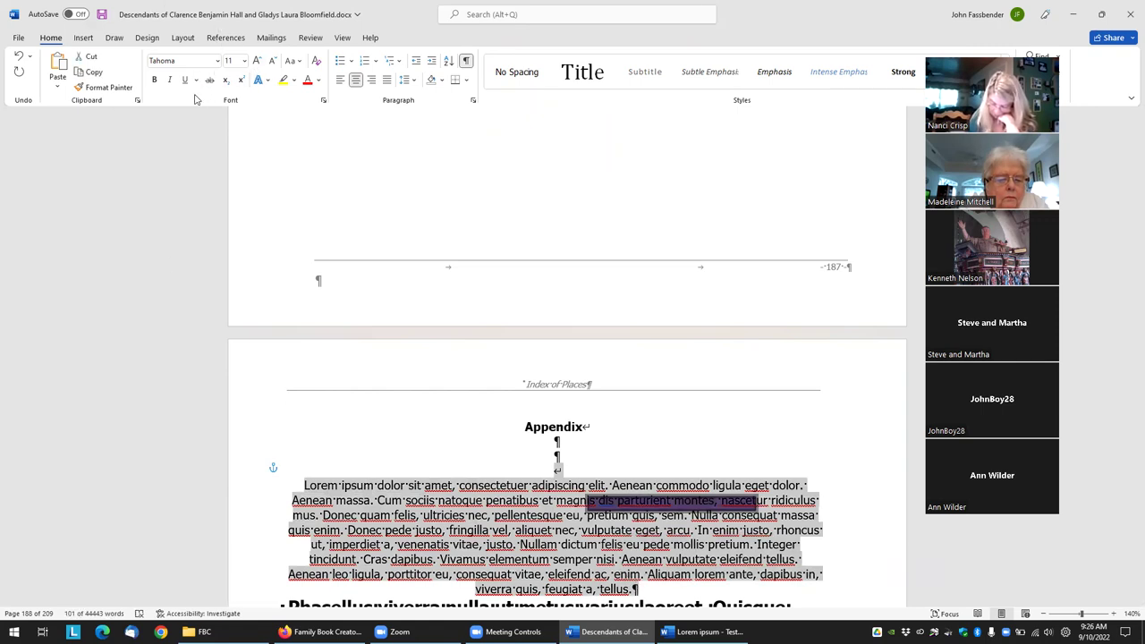
click(340, 81)
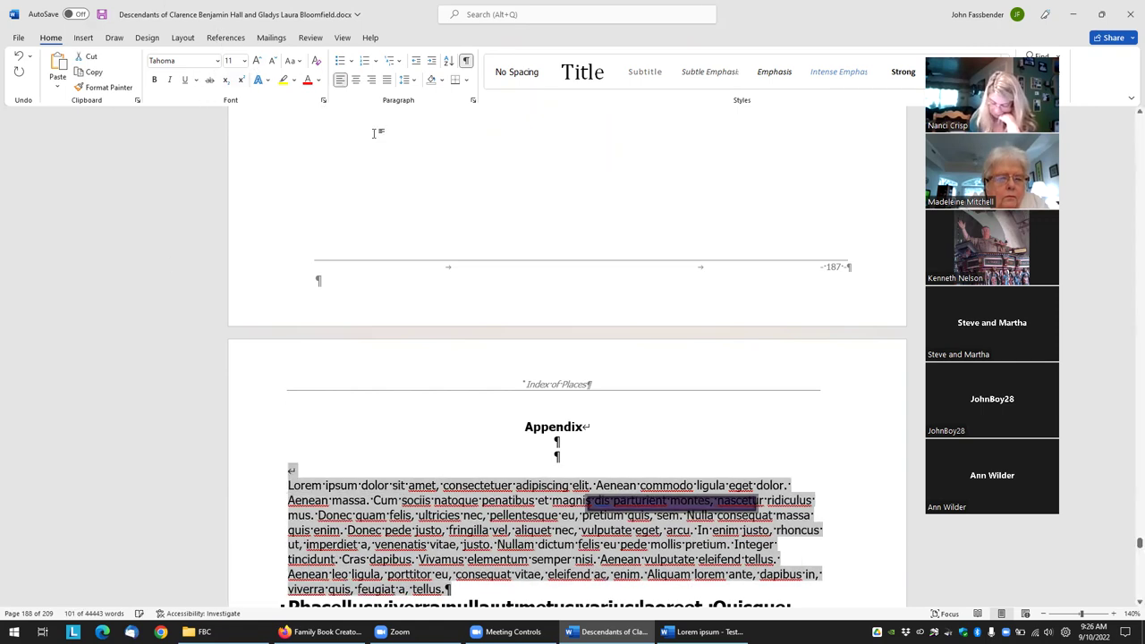
Step: Label the first Lorem ipsum paragraph "Article 1" and the second "Article 2:" on its own line, adding an empty paragraph before Article 2
click(343, 467)
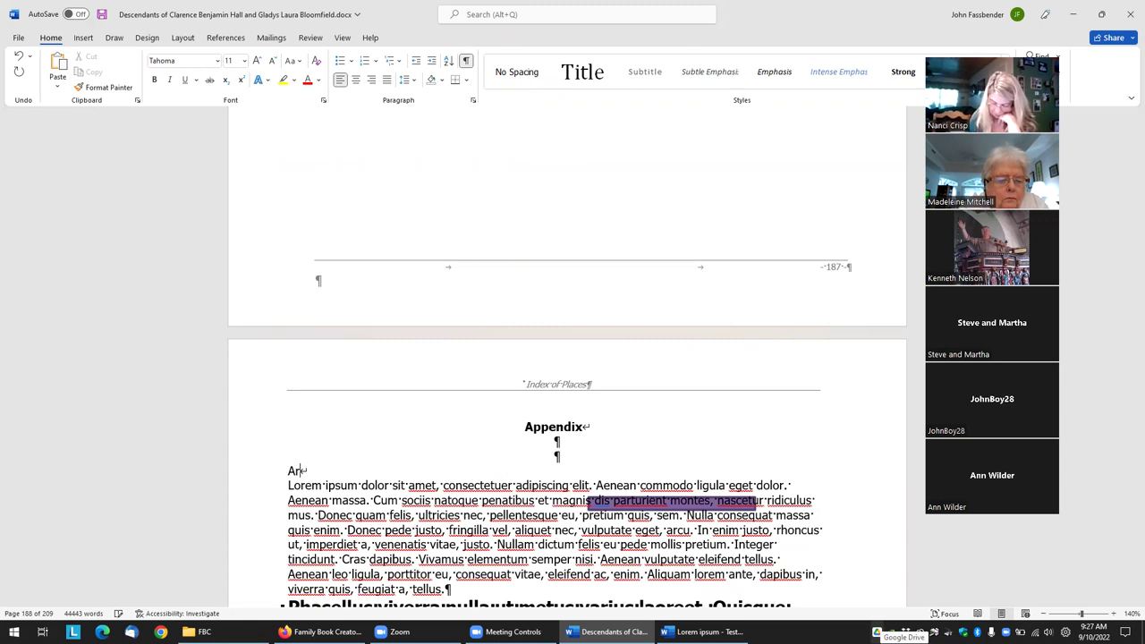
text(Article 1)
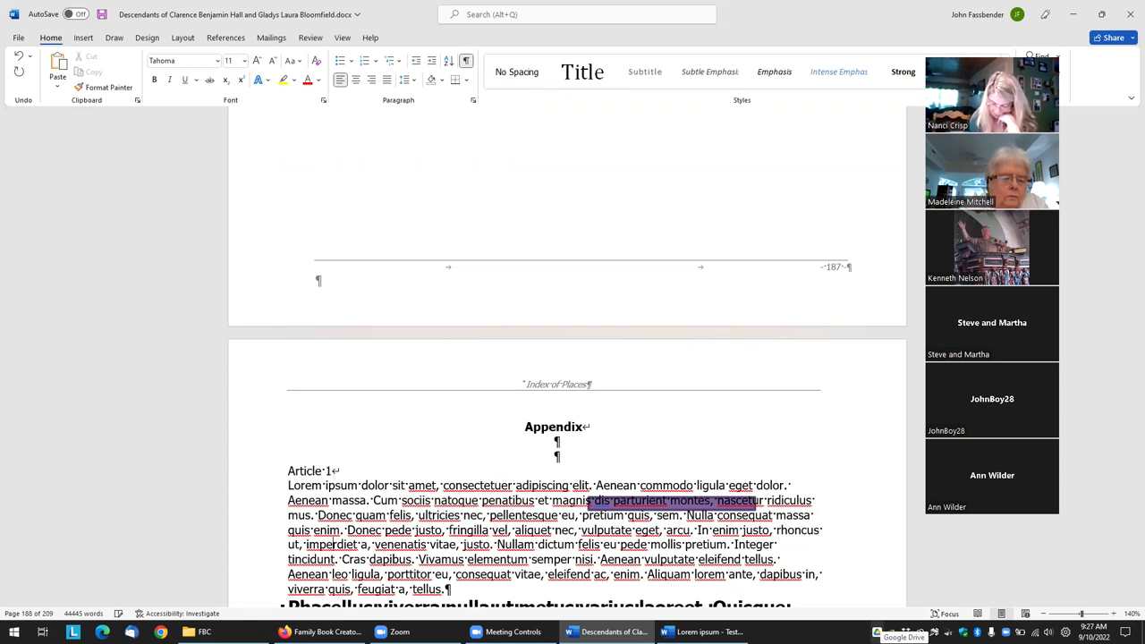
click(325, 606)
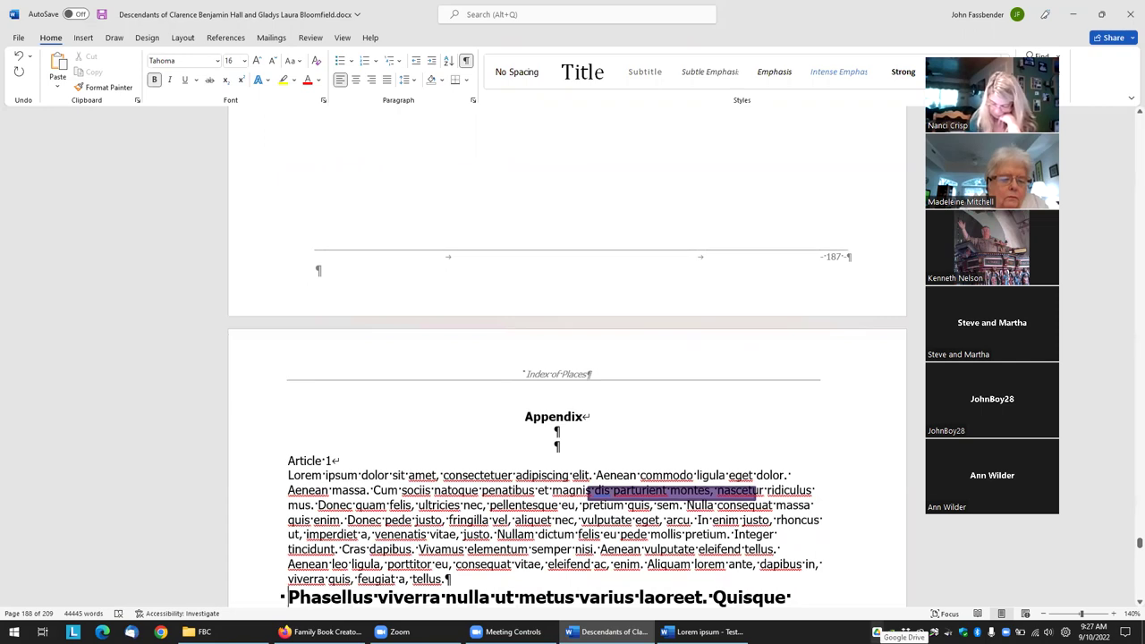
key(Return)
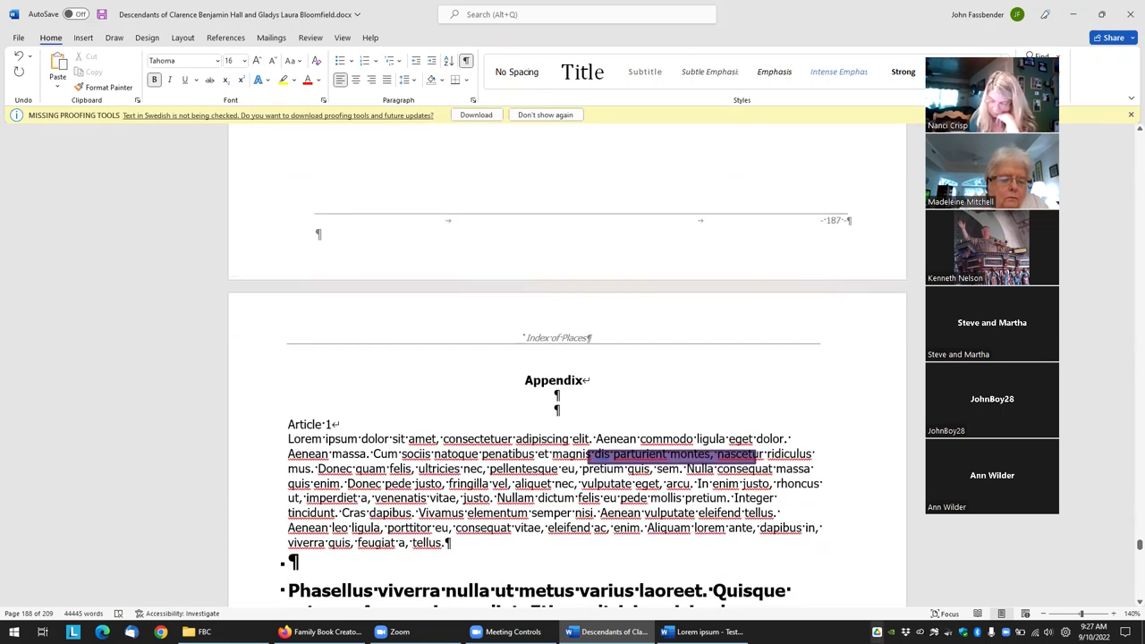
text(Article 2)
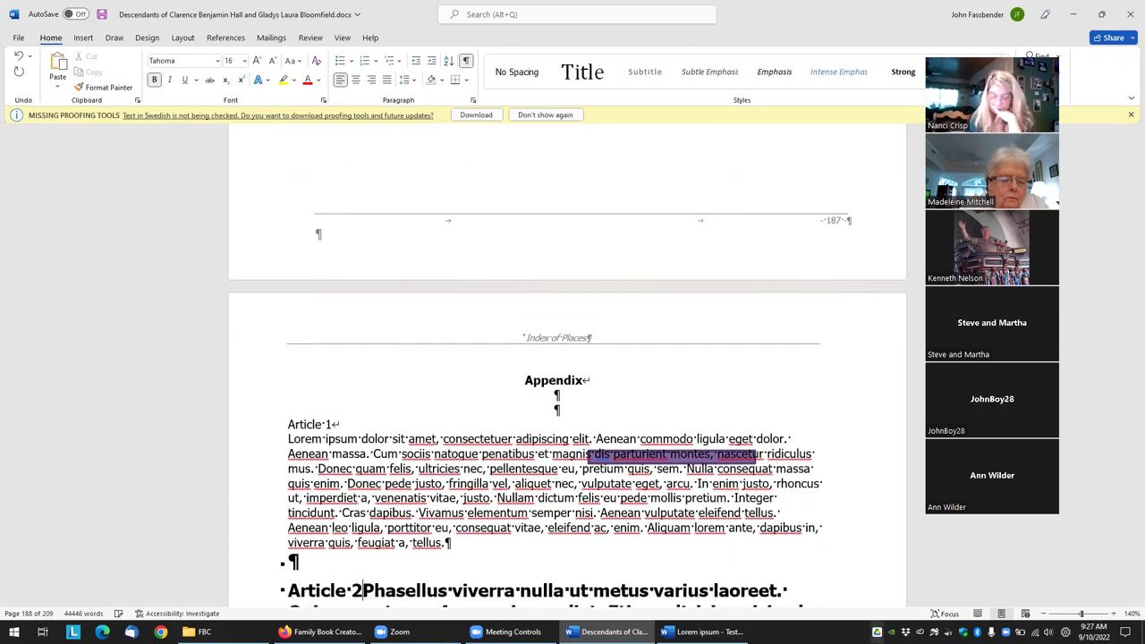
text(:)
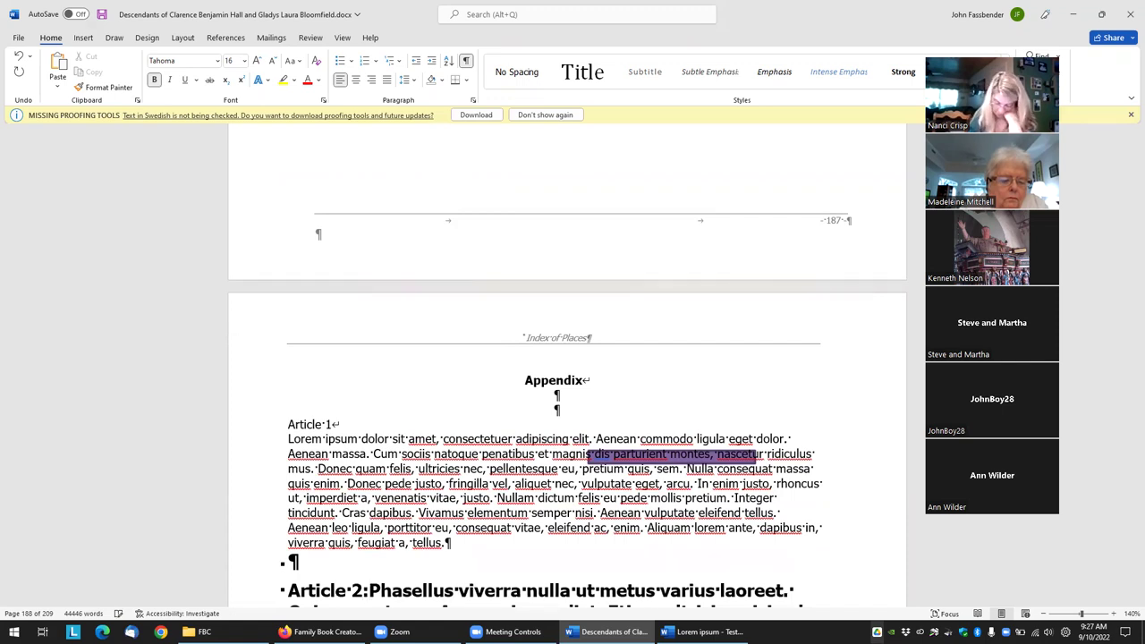
key(shift+Return)
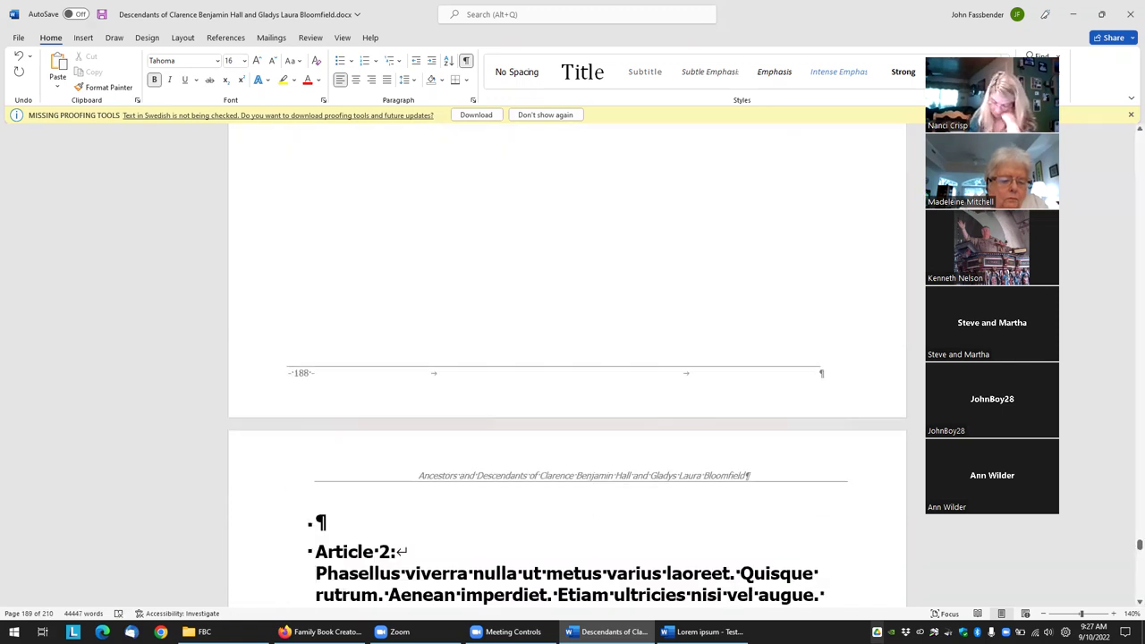
Step: Dismiss the missing proofing tools notice permanently and delete the empty paragraph above Article 2
scroll(358, 397, up, 10)
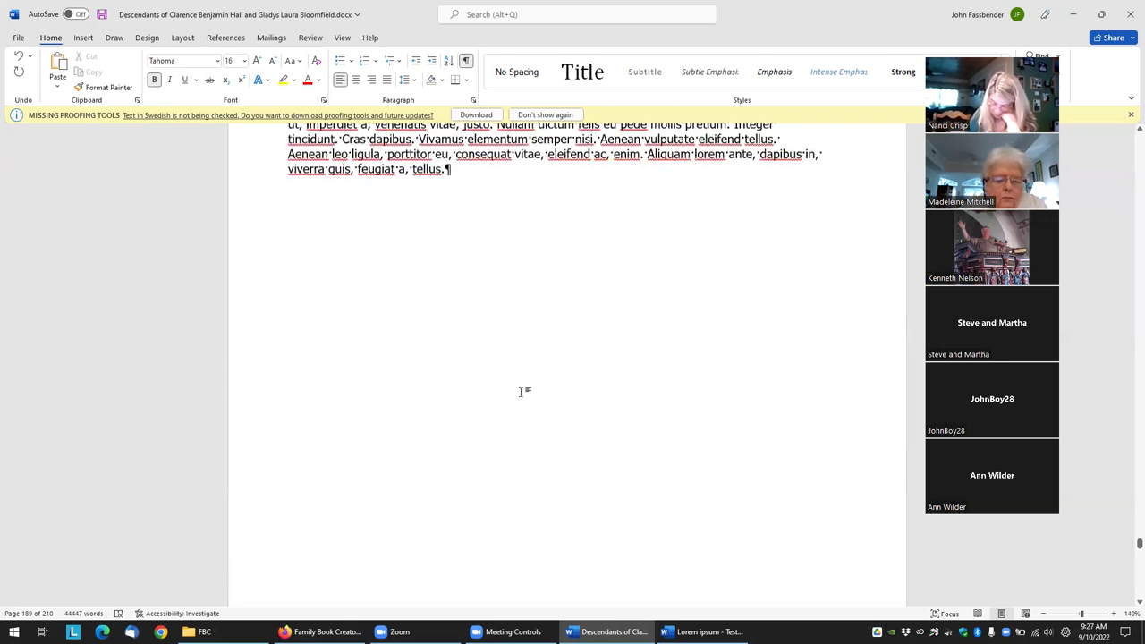
scroll(488, 403, down, 4)
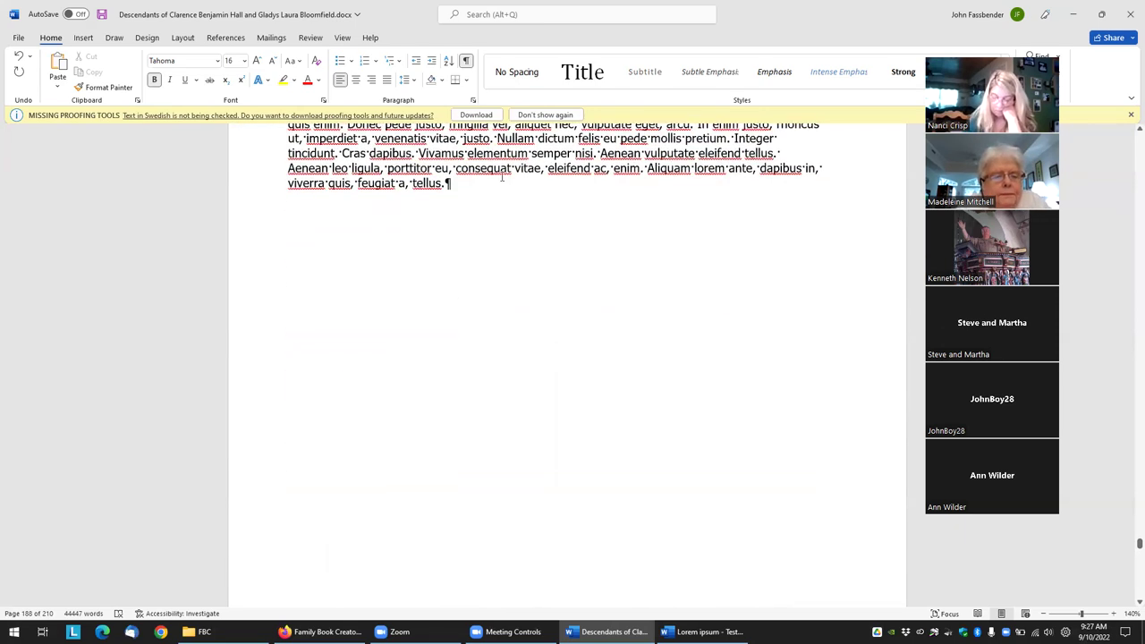
click(506, 205)
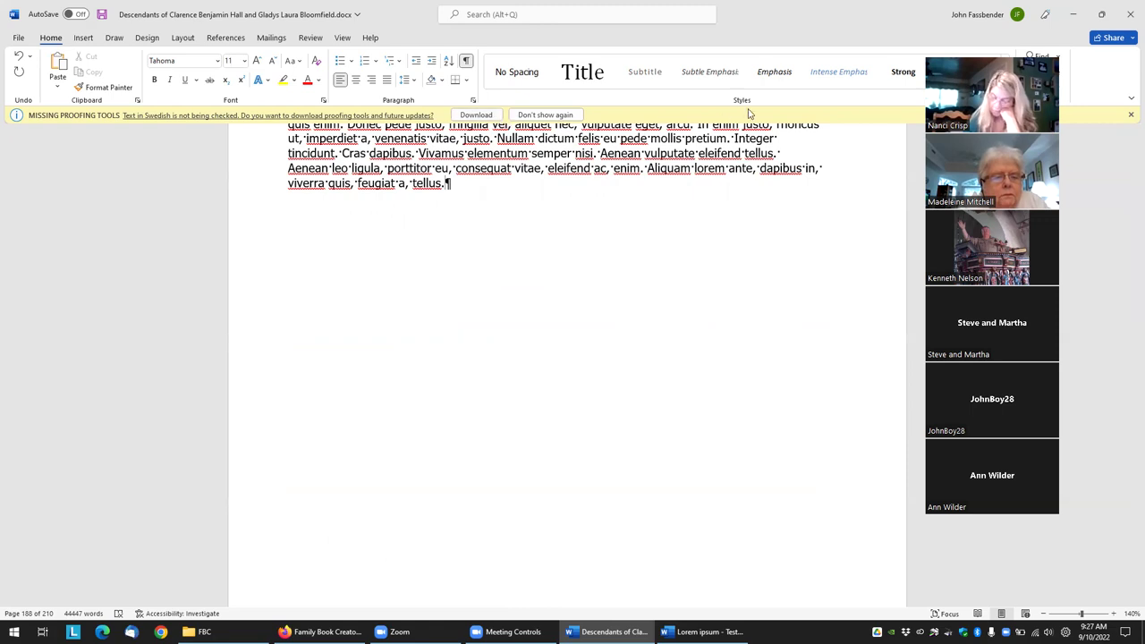
click(545, 114)
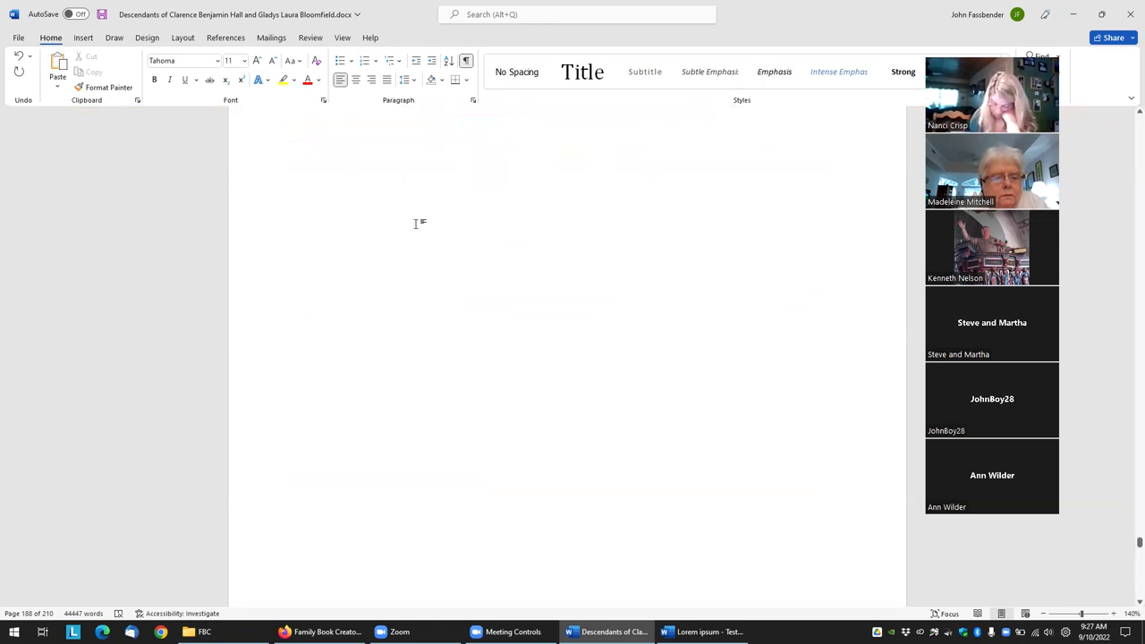
scroll(402, 314, down, 3)
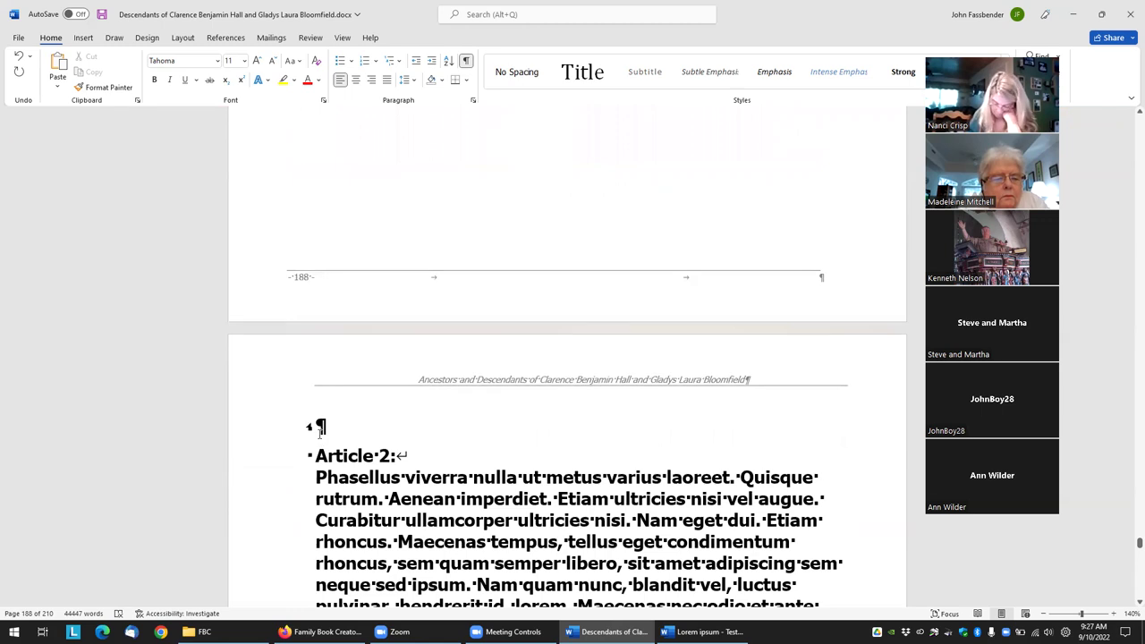
click(319, 429)
key(BackSpace)
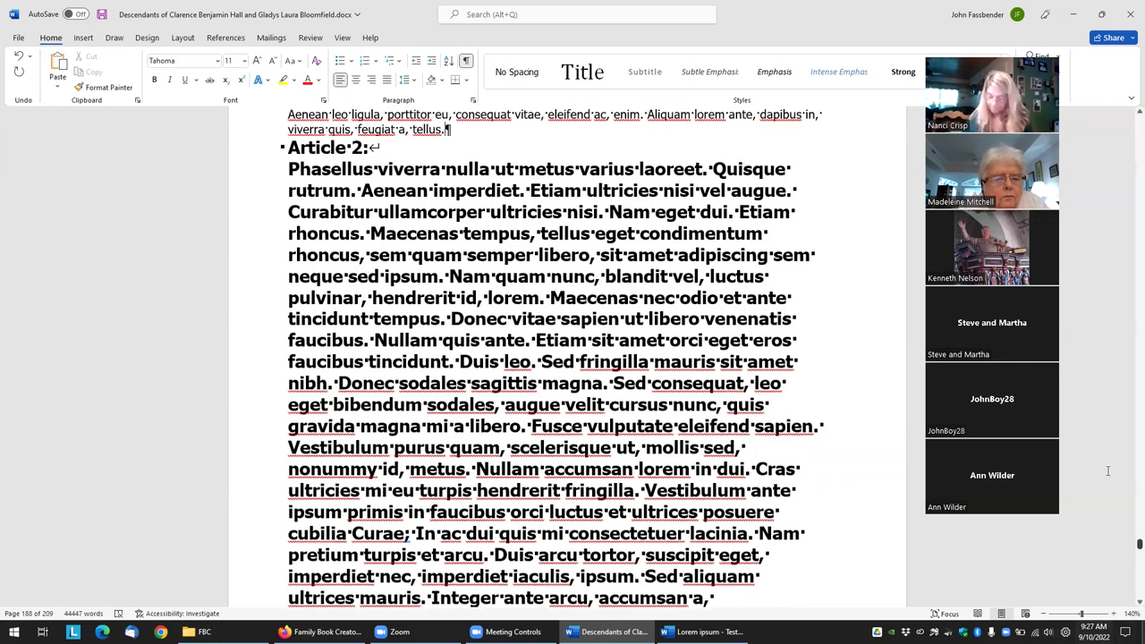
Step: Copy the ancestors' families heading and its 1st Generation subheading, including their TC fields, from page 39
scroll(451, 383, up, 3)
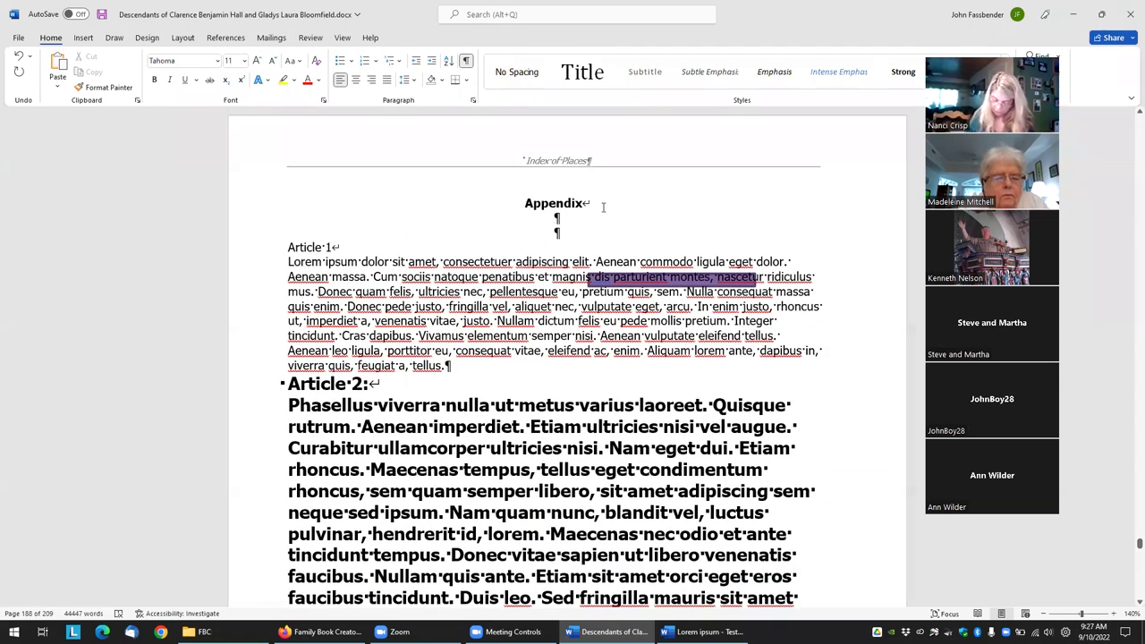
scroll(833, 438, up, 2)
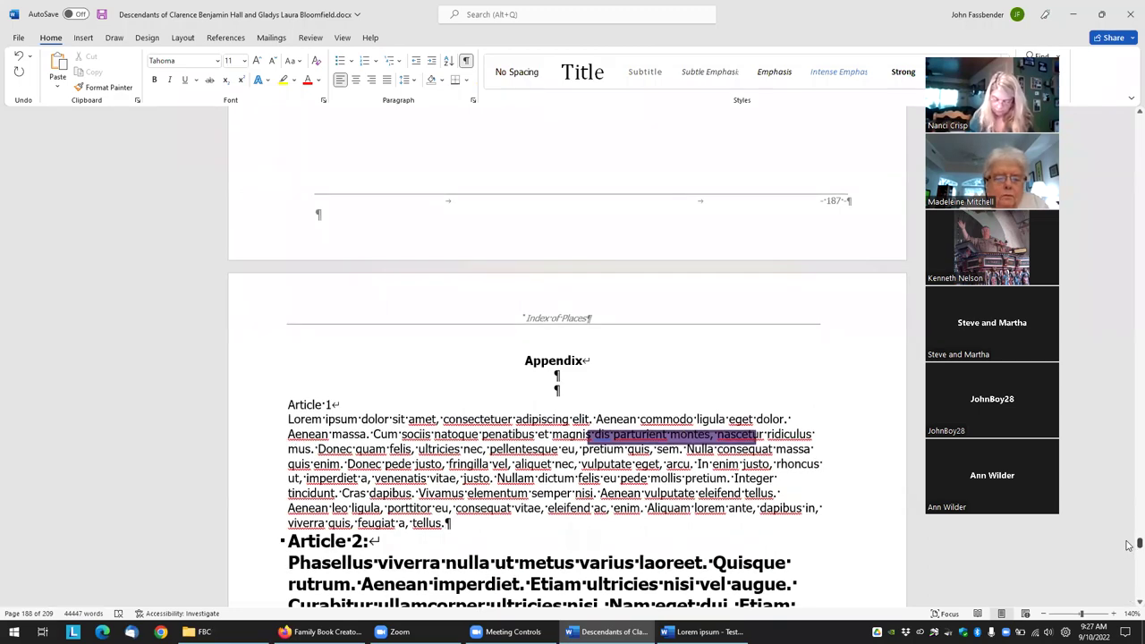
drag(1129, 544, 1100, 217)
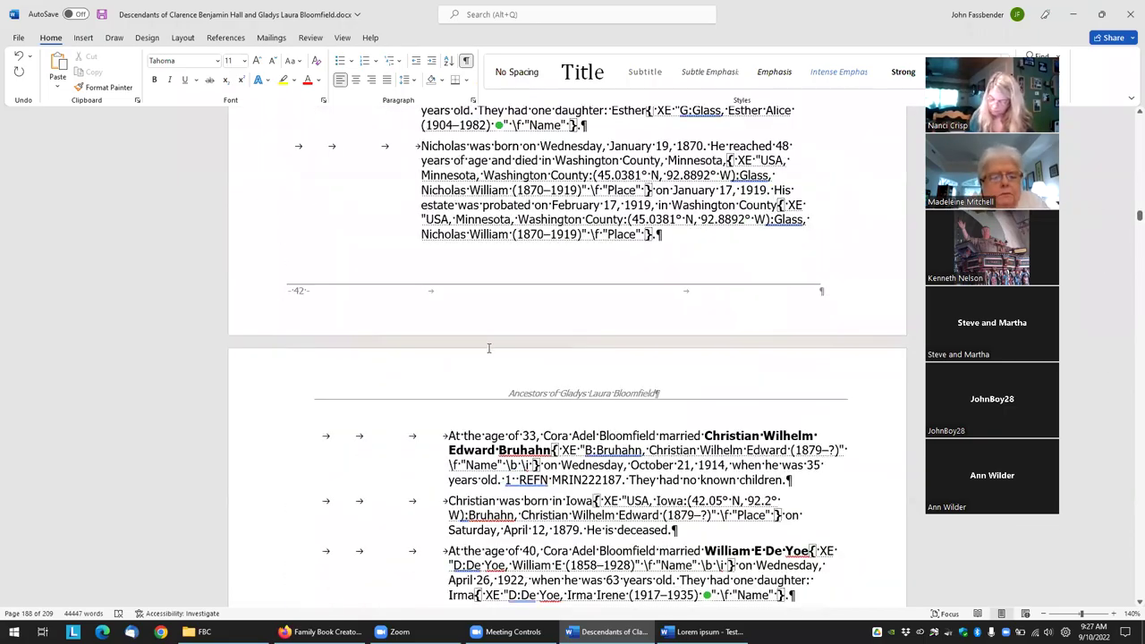
scroll(489, 348, up, 20)
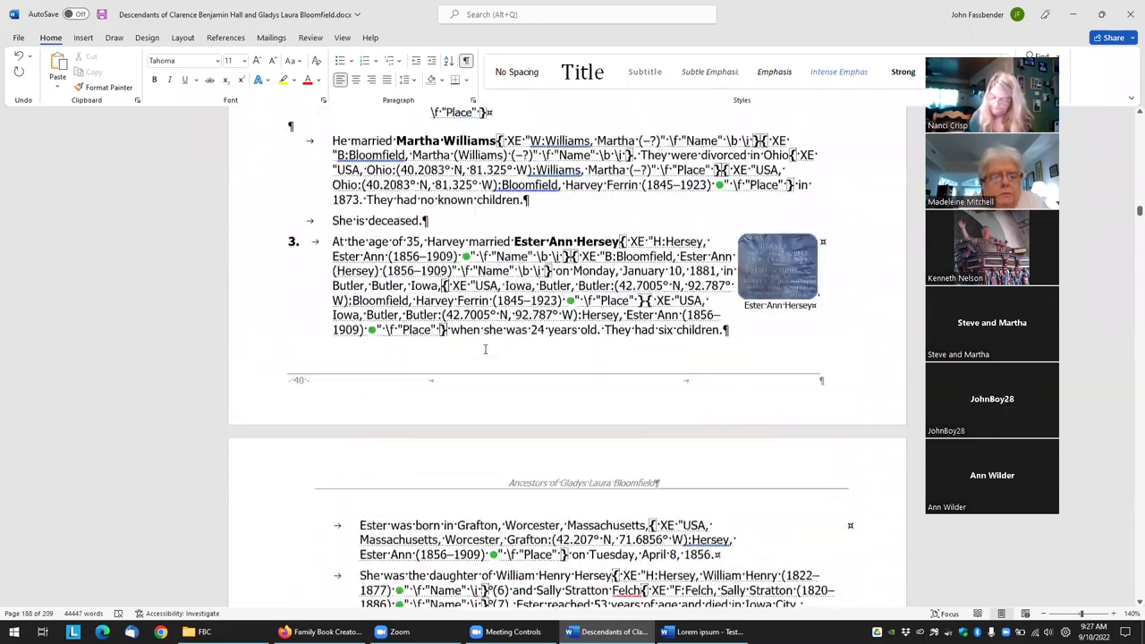
scroll(486, 349, up, 20)
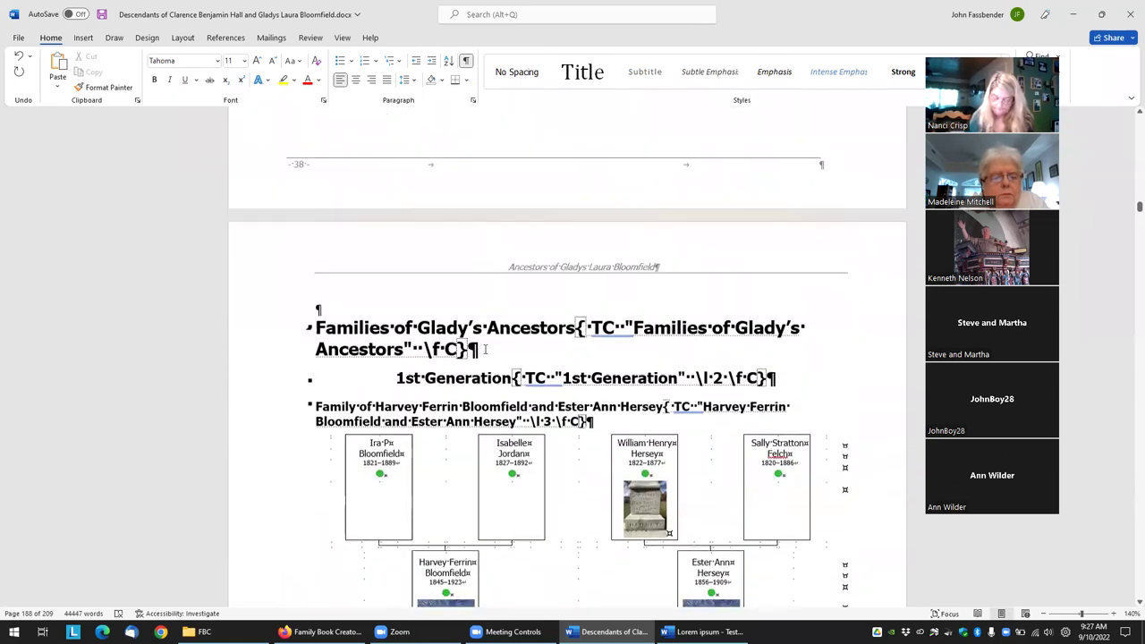
scroll(485, 349, down, 2)
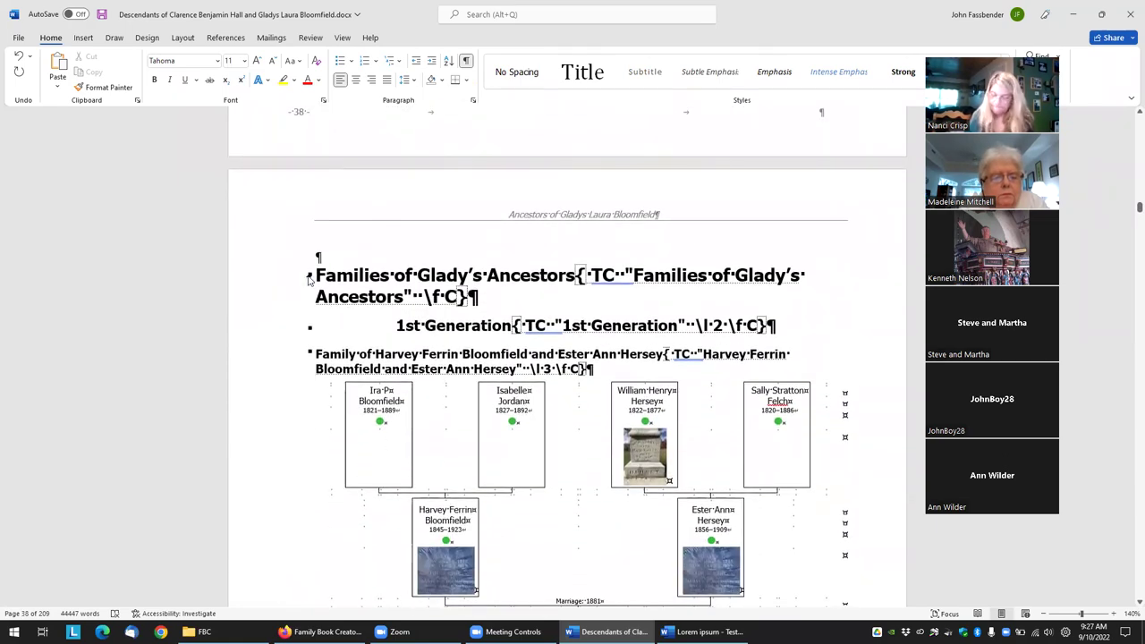
drag(314, 273, 649, 324)
key(ctrl+c)
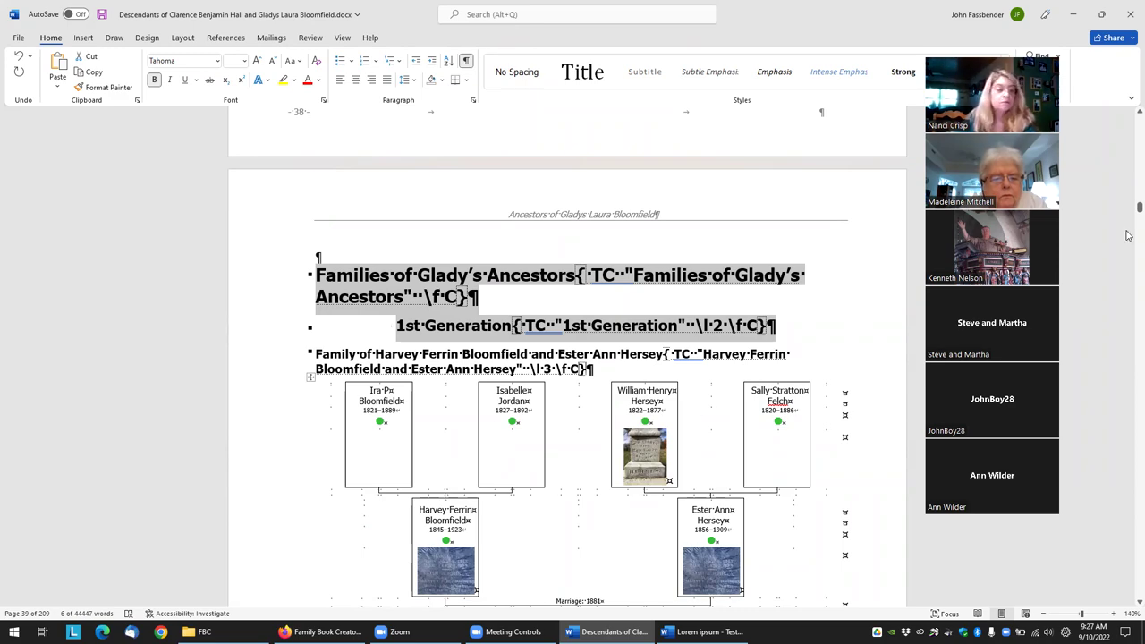
Step: Paste the copied headings and their TC fields directly after the Appendix title on page 188
drag(1129, 209, 924, 332)
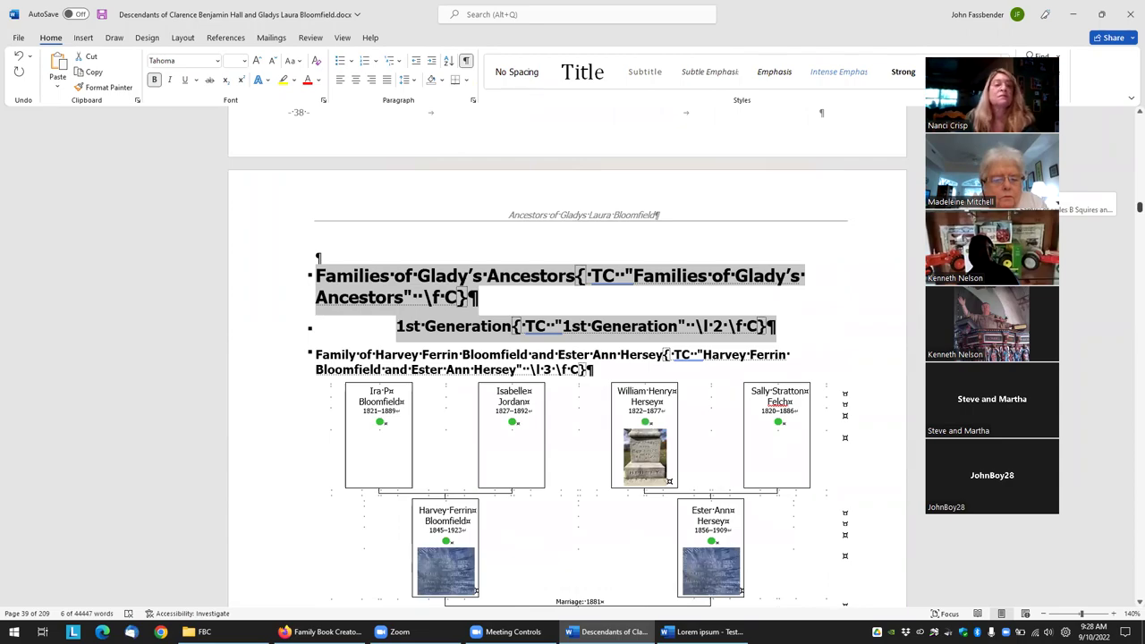
drag(884, 602, 1129, 537)
scroll(51, 506, down, 3)
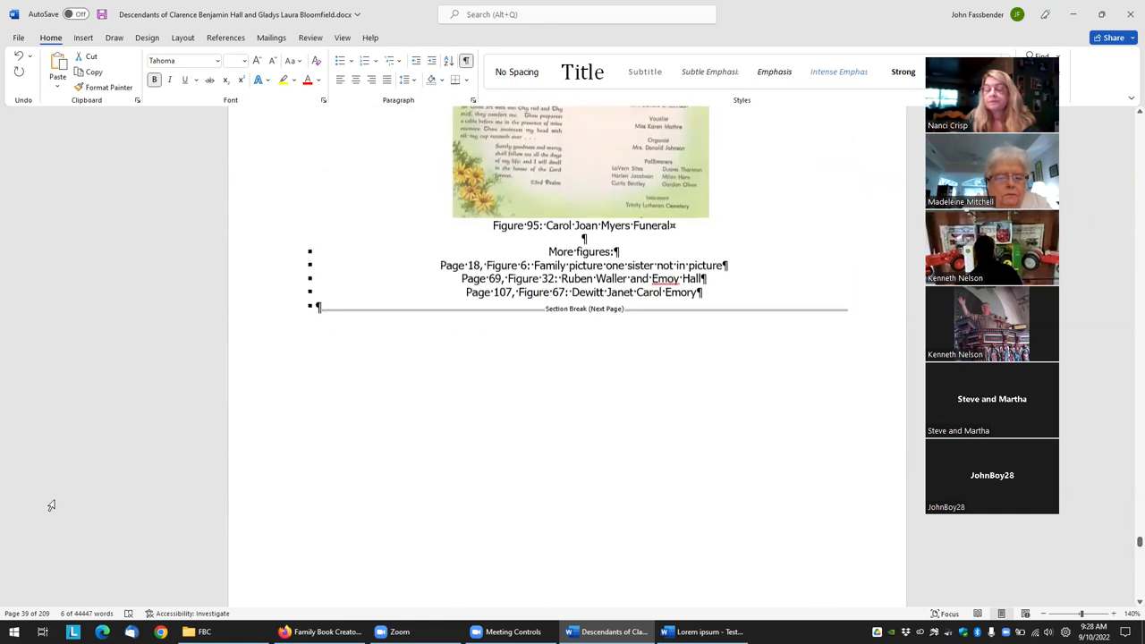
scroll(40, 505, down, 8)
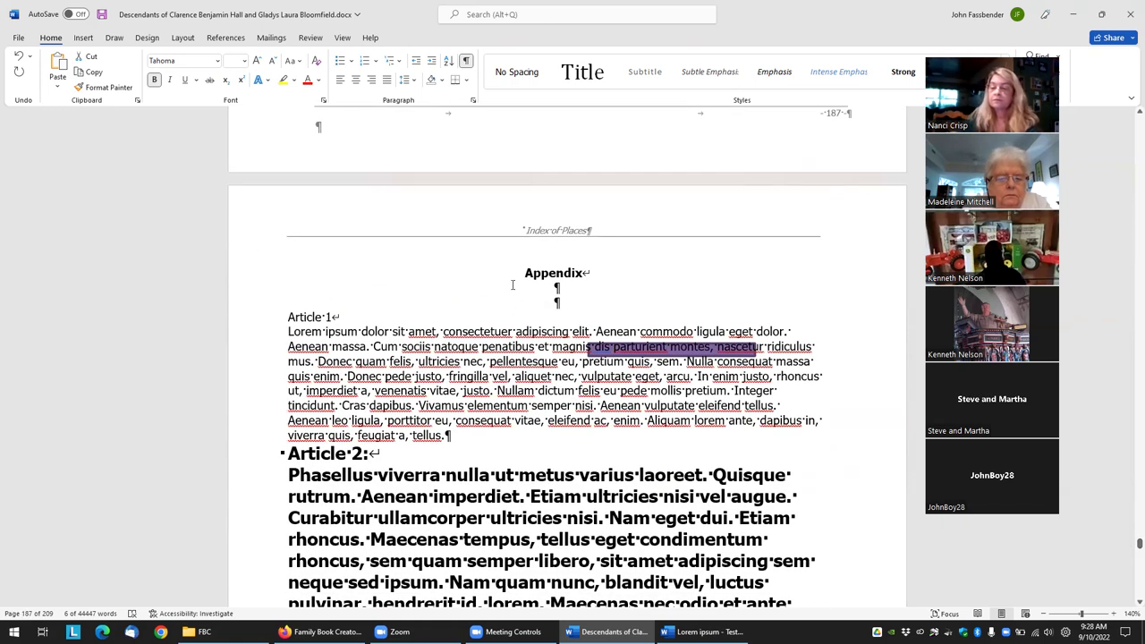
click(575, 289)
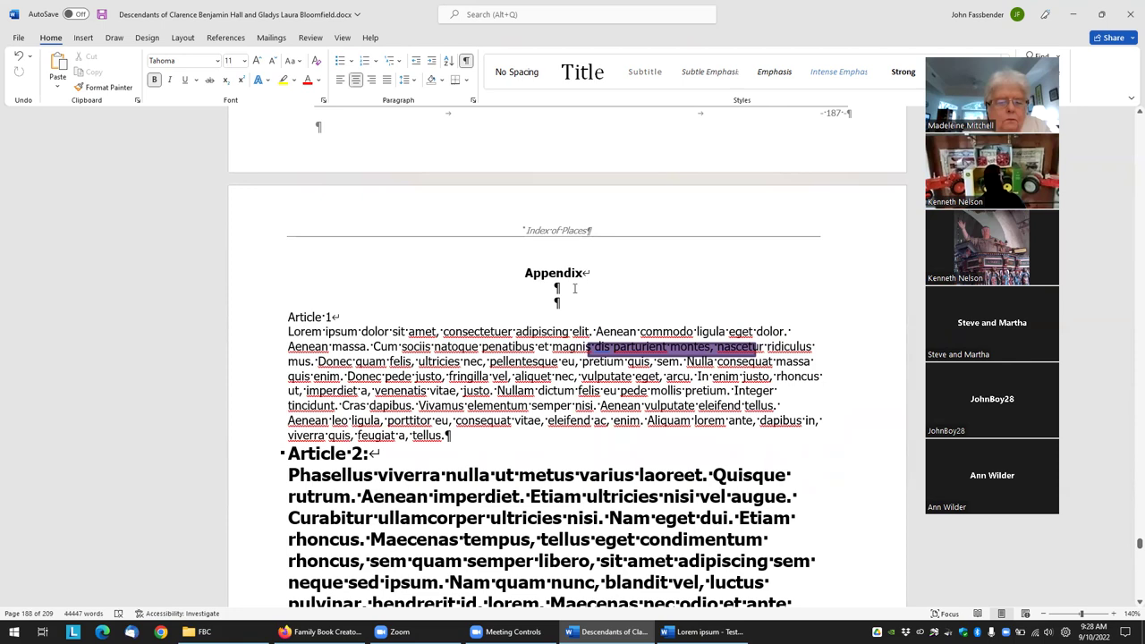
key(ctrl+v)
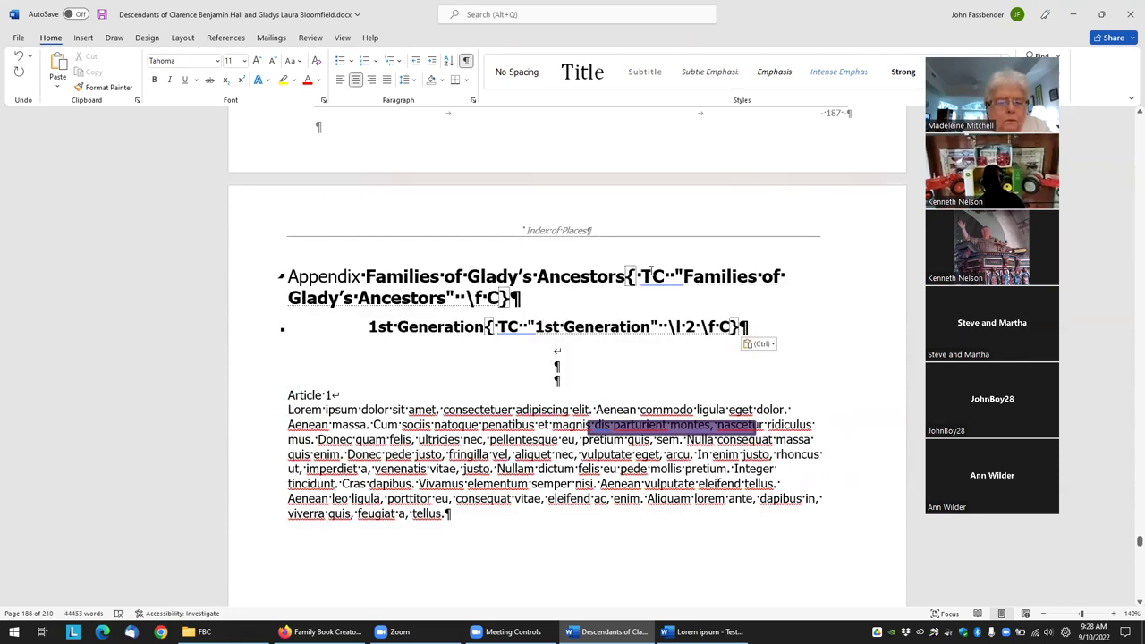
Step: Delete the pasted ancestors' families heading text before the first TC field, leaving the retyped title "Appendix" directly in front of the field
click(611, 294)
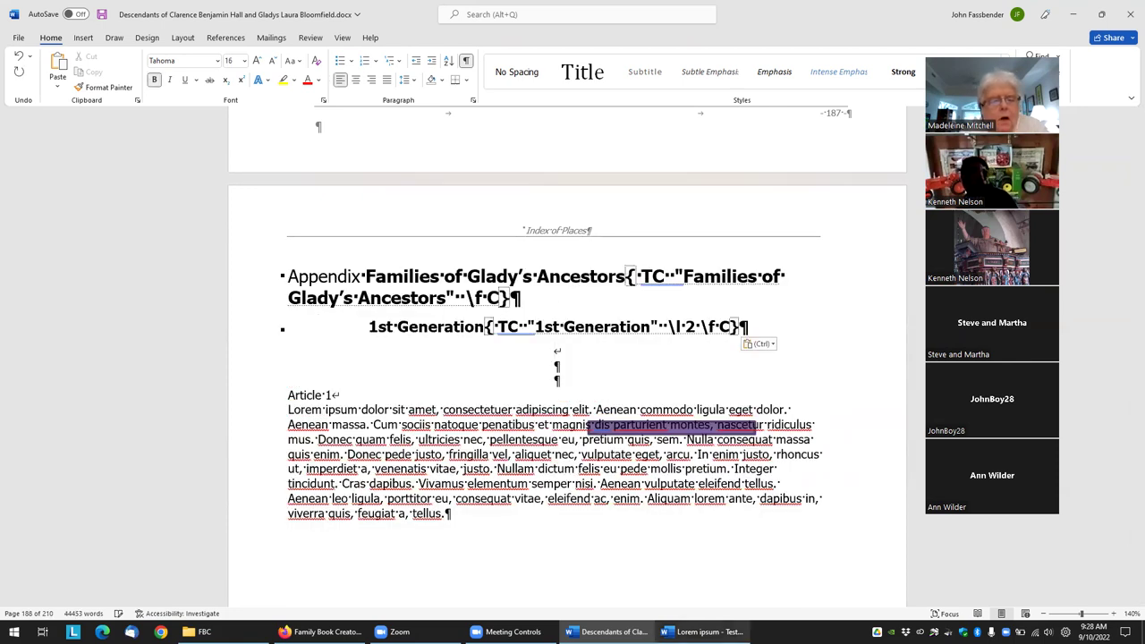
mouse_move(642, 615)
key(BackSpace)
key(BackSpace)
key(BackSpace)
key(BackSpace)
key(BackSpace)
key(BackSpace)
key(BackSpace)
key(BackSpace)
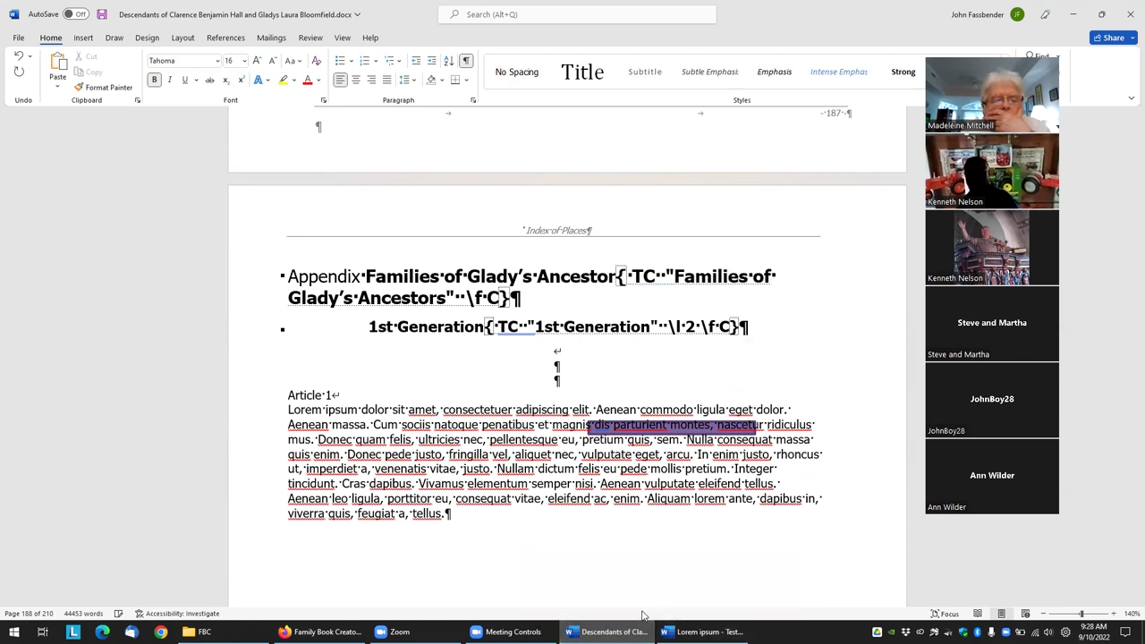
key(BackSpace)
key(BackSpace)
key(BackSpace)
key(BackSpace)
key(BackSpace)
key(BackSpace)
key(BackSpace)
key(BackSpace)
key(BackSpace)
key(BackSpace)
key(BackSpace)
key(BackSpace)
key(BackSpace)
key(BackSpace)
key(BackSpace)
key(BackSpace)
key(BackSpace)
key(BackSpace)
key(BackSpace)
key(BackSpace)
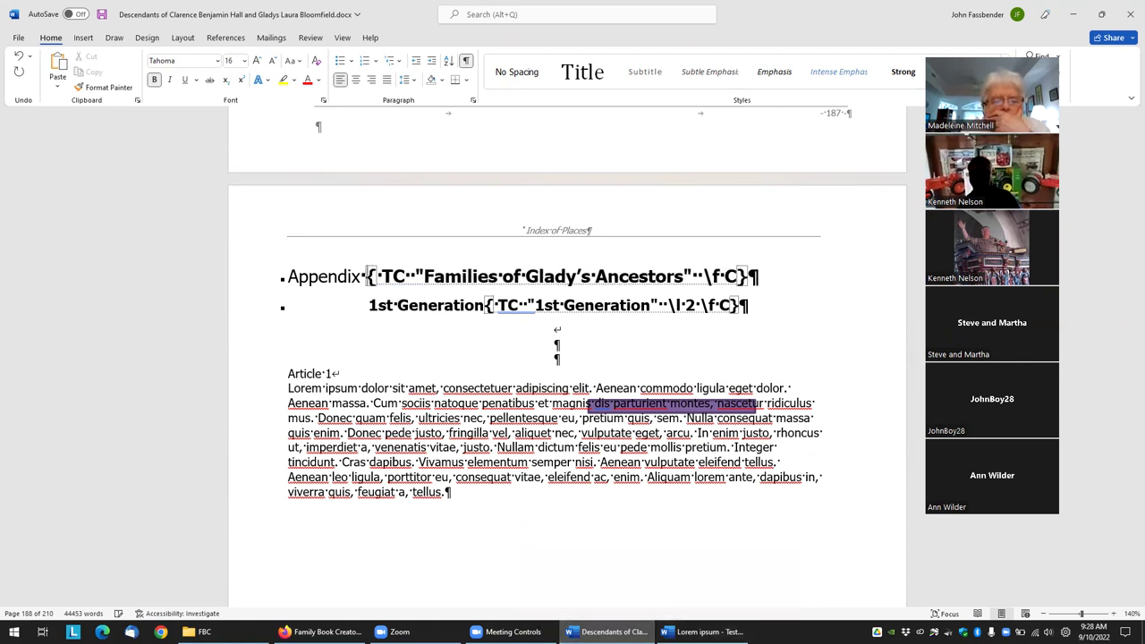
key(BackSpace)
key(BackSpace)
key(BackSpace)
key(BackSpace)
key(BackSpace)
key(BackSpace)
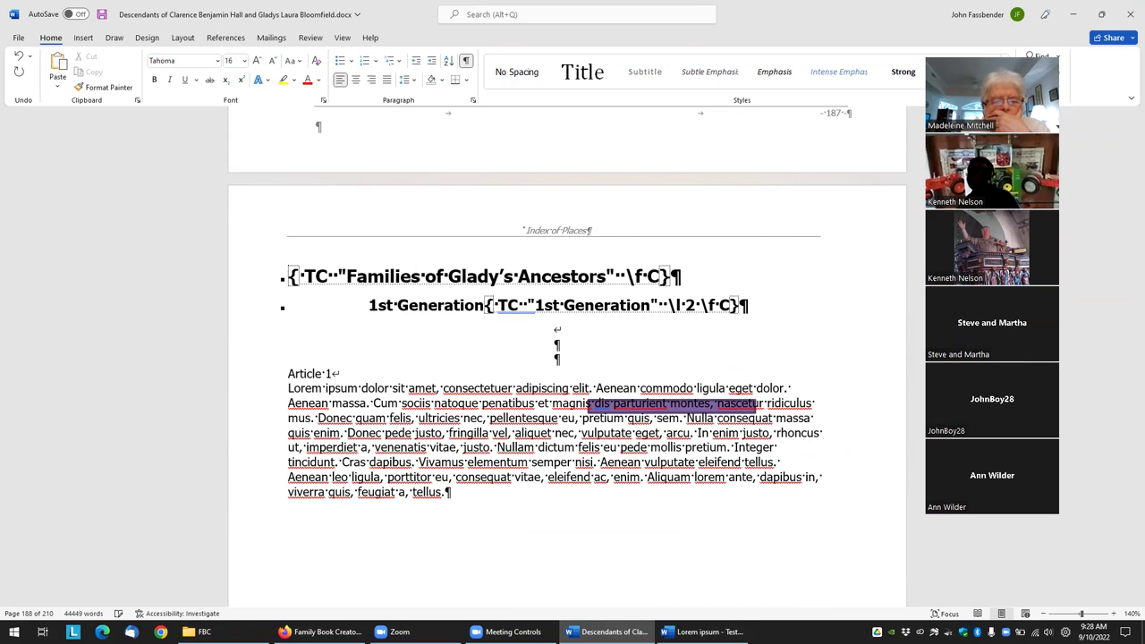
text(ppendix)
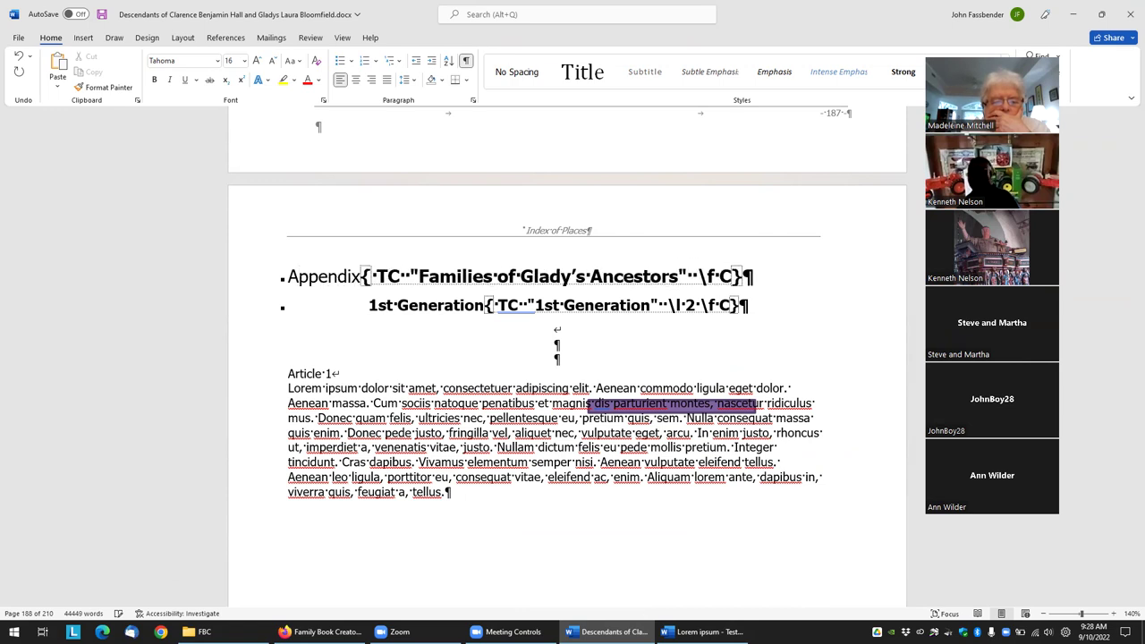
Step: Make the "Appendix" title bold
key(shift+Left)
key(shift+Left)
key(shift+Left)
key(shift+Left)
key(shift+Left)
key(shift+Left)
key(shift+Left)
key(shift+Left)
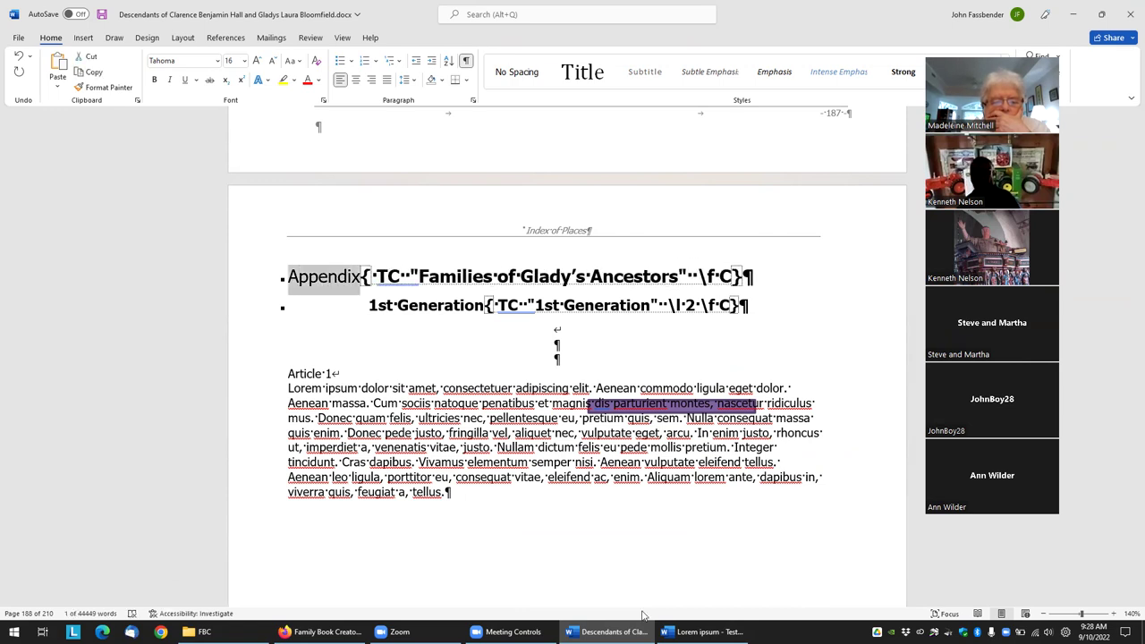
key(ctrl+b)
key(Right)
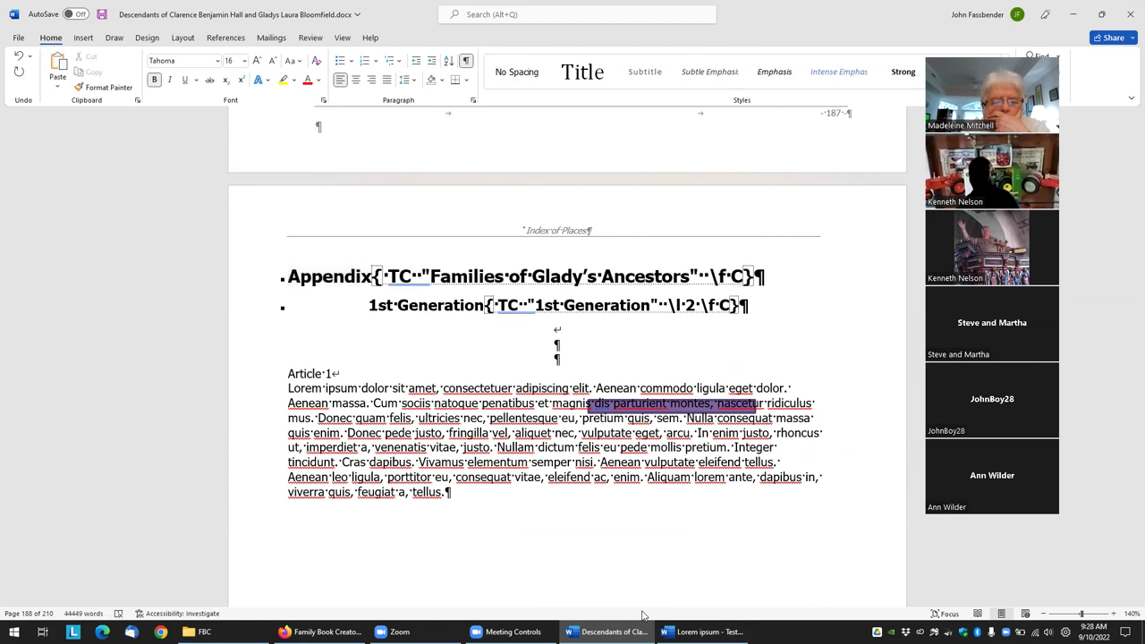
Step: Replace the quoted entry text inside the Appendix title's TC field with "Appendix"
key(shift+Right)
key(shift+Right)
key(shift+Right)
key(shift+Right)
key(shift+Right)
key(shift+Right)
key(shift+Right)
key(shift+Right)
key(shift+Right)
key(shift+Right)
key(shift+Right)
key(shift+Right)
key(shift+Right)
key(shift+Right)
key(shift+Right)
key(shift+Right)
key(shift+Right)
key(shift+Right)
key(shift+Right)
key(shift+Right)
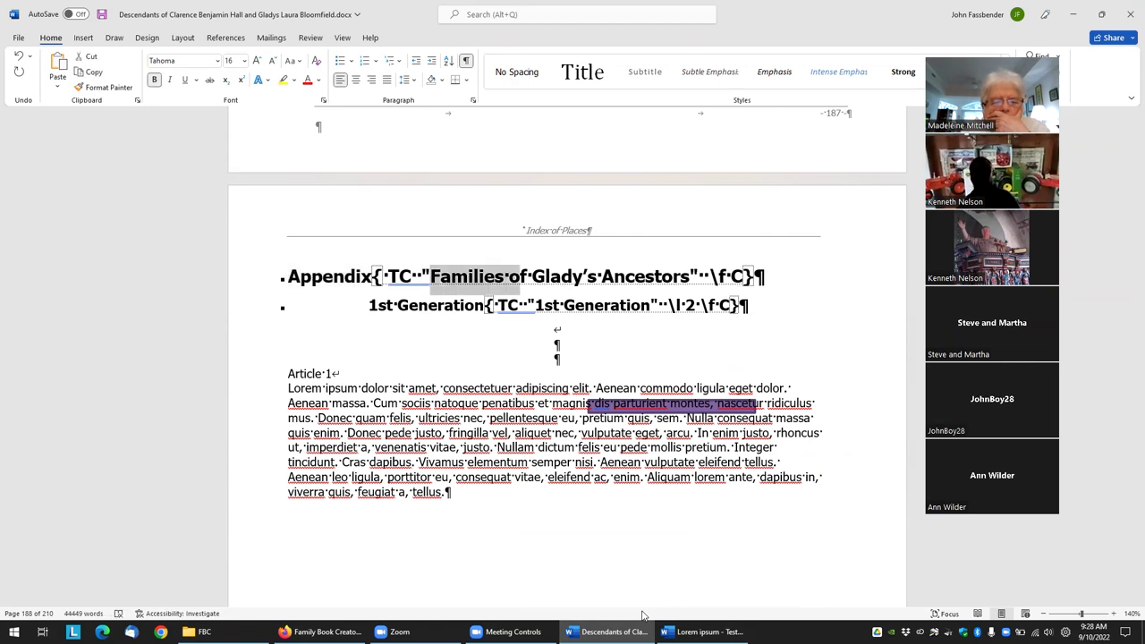
key(shift+Left)
text(Appendix)
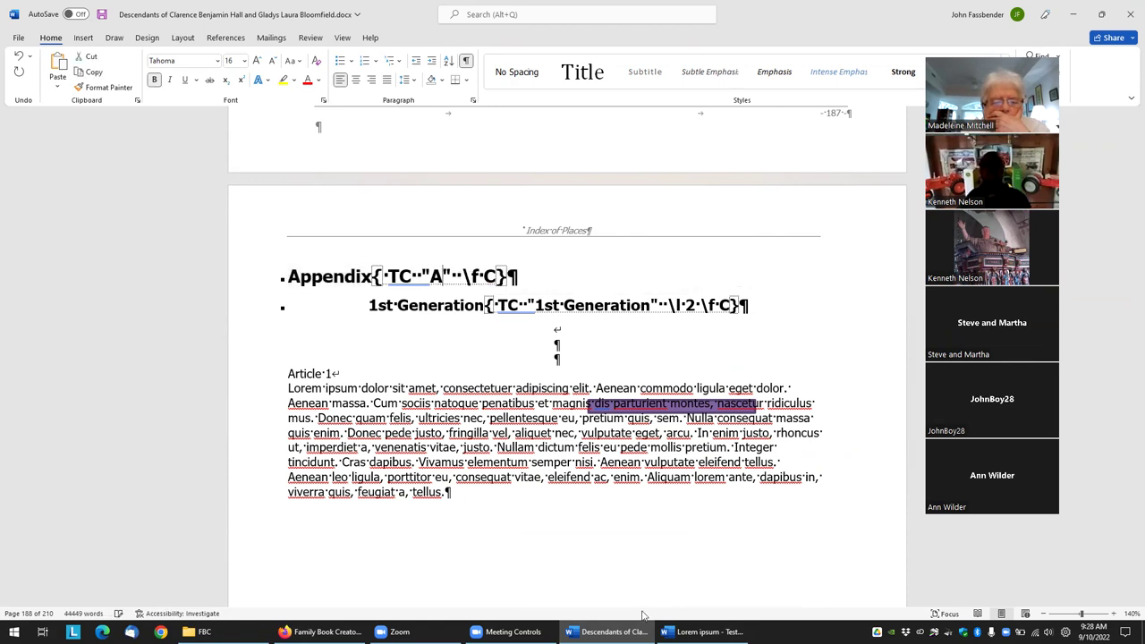
Step: Replace the "1st Generation" subheading text in front of its TC field with "Article 1"
key(Down)
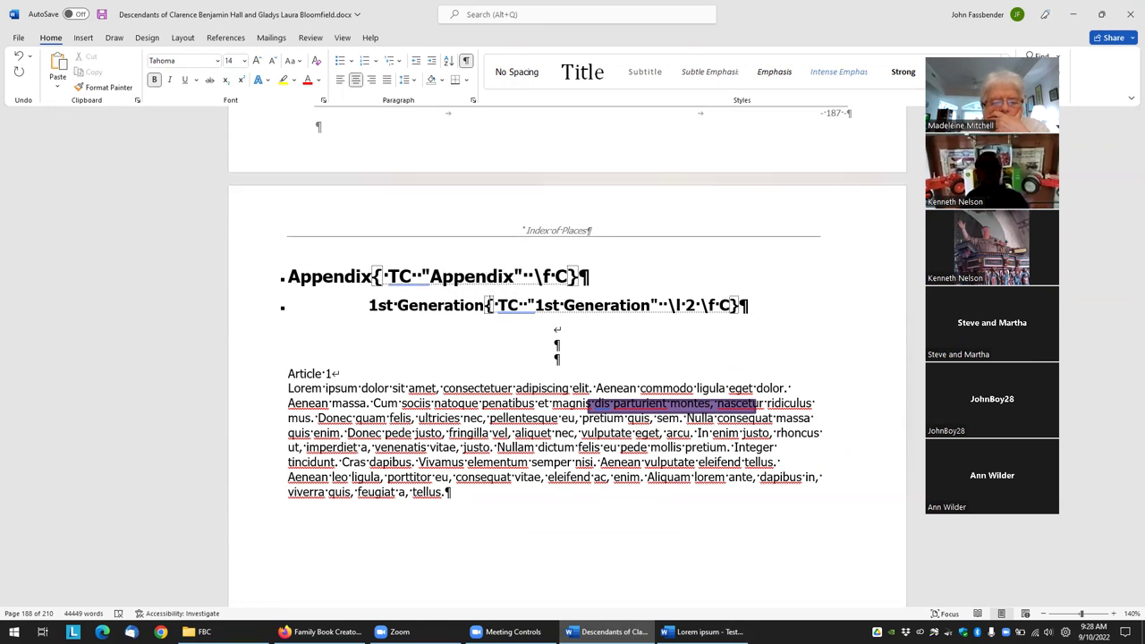
key(BackSpace)
key(BackSpace)
key(BackSpace)
key(BackSpace)
key(BackSpace)
key(BackSpace)
key(BackSpace)
key(BackSpace)
key(BackSpace)
key(BackSpace)
key(BackSpace)
key(BackSpace)
key(BackSpace)
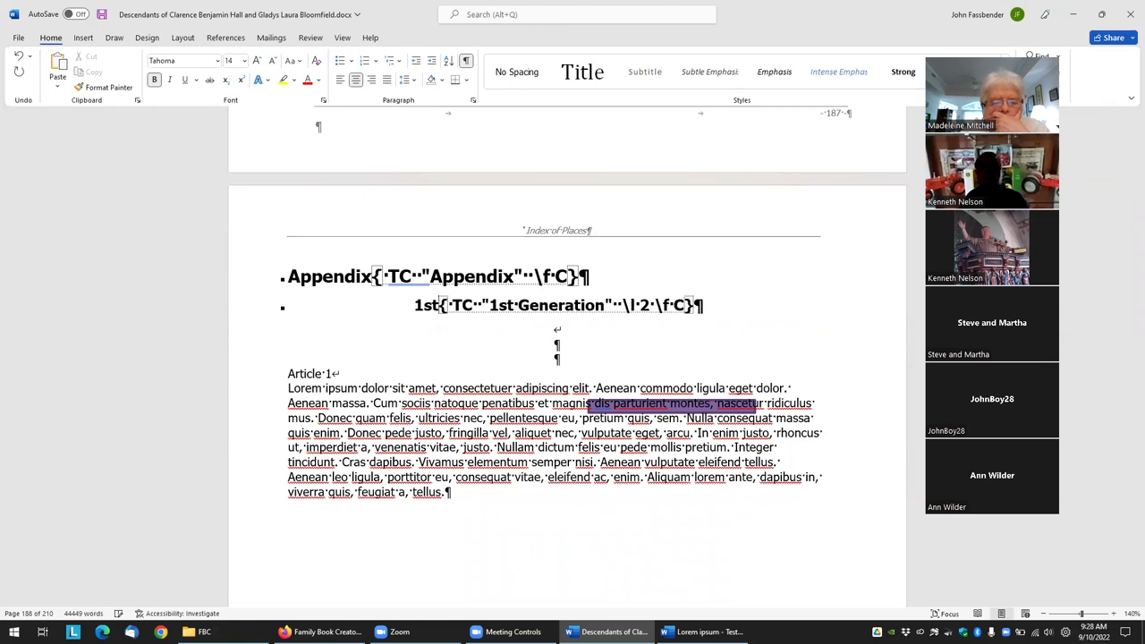
key(BackSpace)
text(rticle 1)
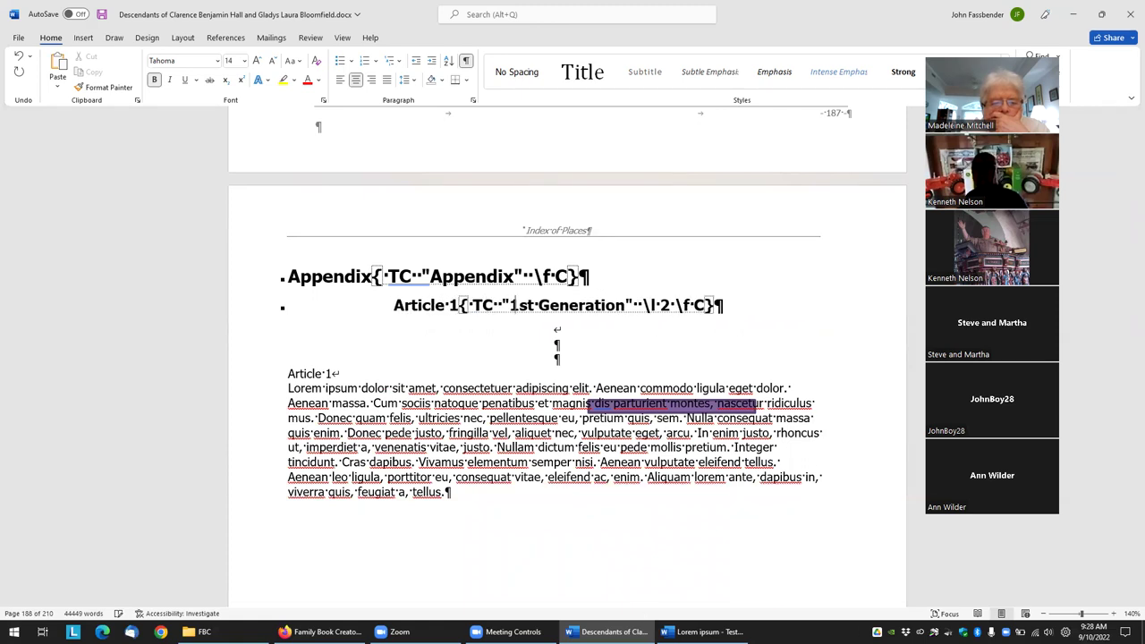
Step: Replace the quoted "1st Generation" text inside the subheading's TC field with "Article 2"
key(shift+Right)
key(shift+Right)
key(shift+Right)
key(shift+Right)
key(shift+Right)
key(shift+Right)
key(shift+Right)
key(shift+Right)
key(shift+Right)
key(shift+Right)
key(shift+Right)
key(shift+Right)
key(shift+Right)
key(shift+Right)
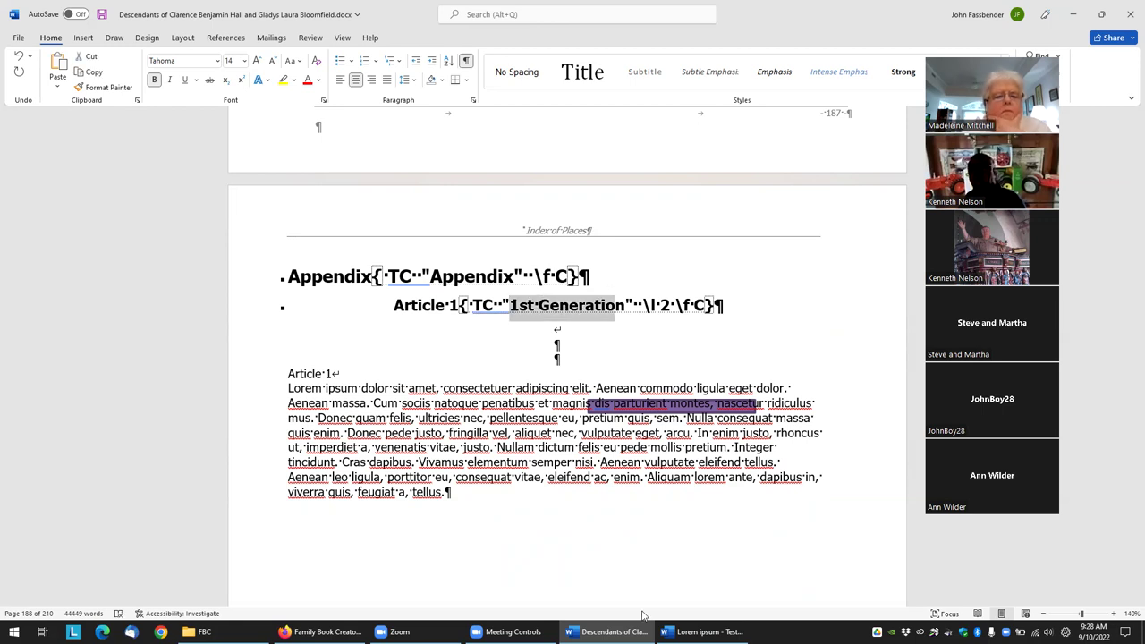
text(Article 2)
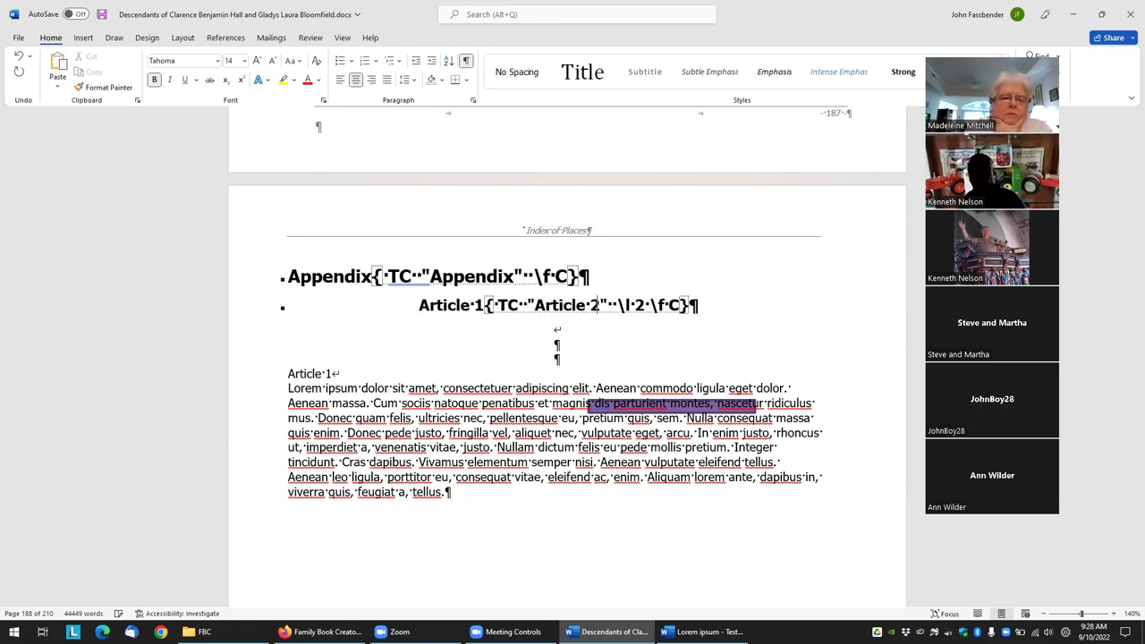
Step: Delete the empty lines and the plain "Article 1" label between the Article 1 subheading and the Lorem ipsum paragraph
click(555, 329)
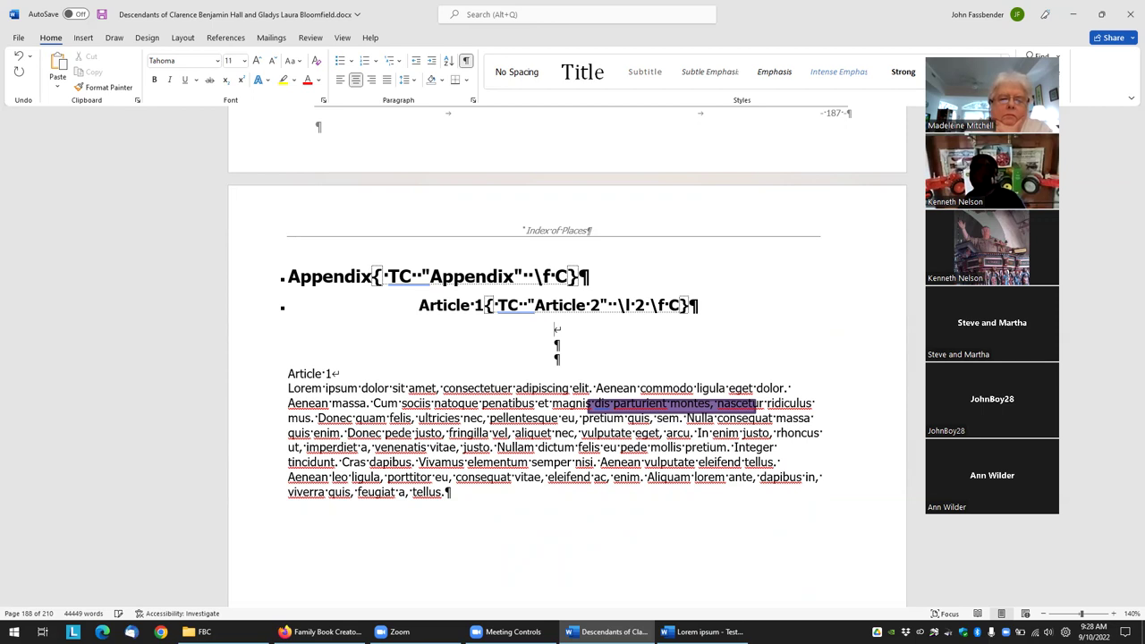
key(shift+Down)
key(shift+Down)
key(shift+Down)
key(shift+Down)
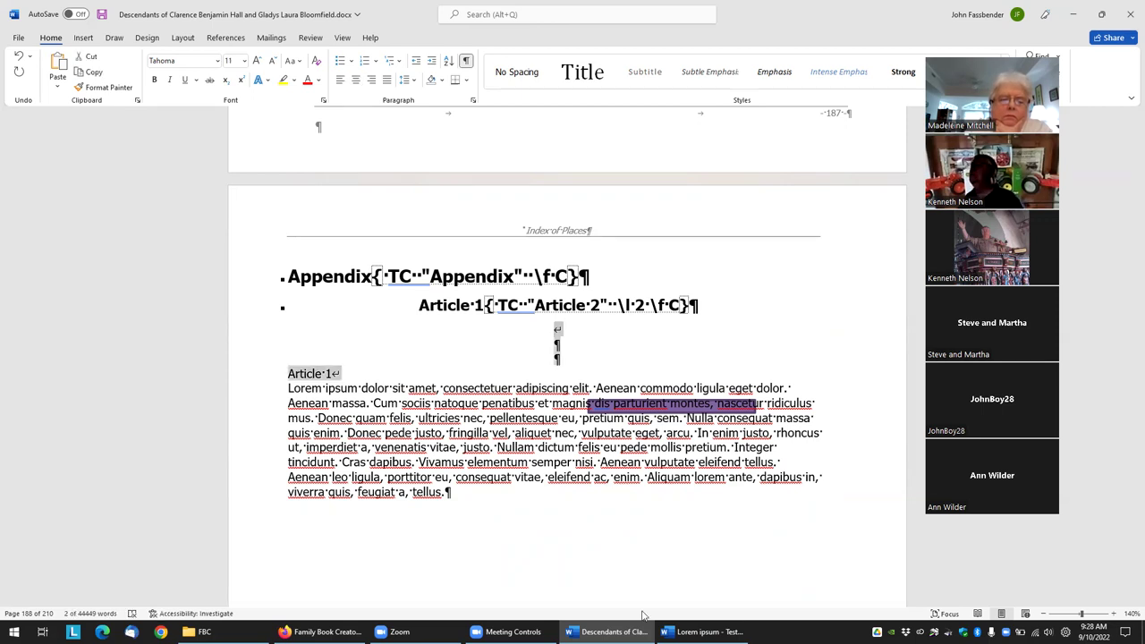
key(Delete)
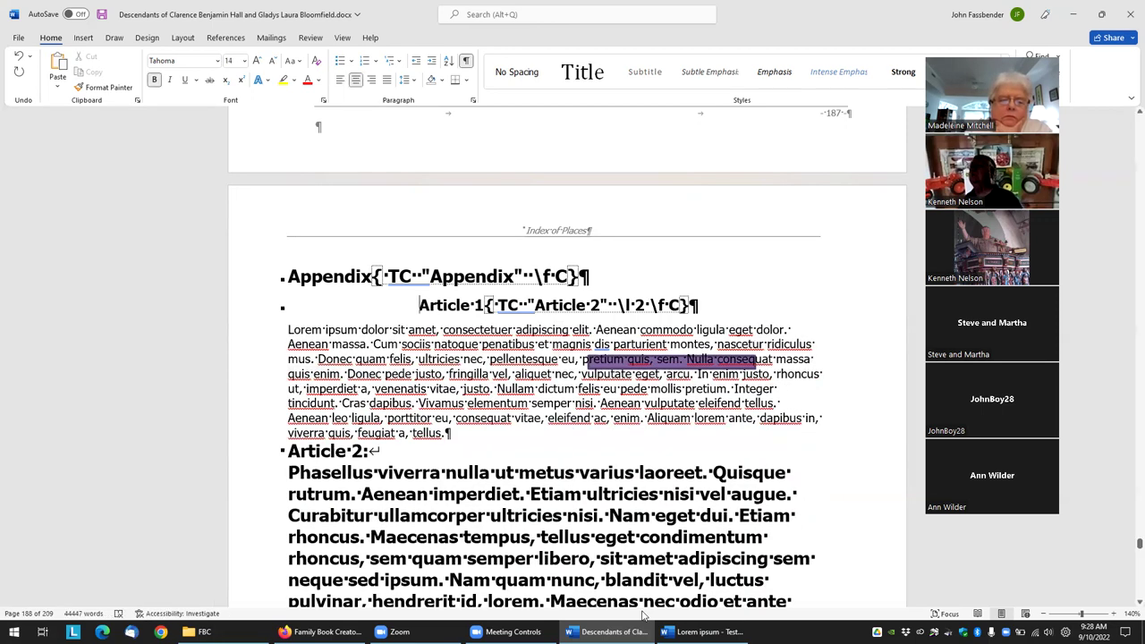
Step: Correct the entry text in the Article 1 subheading's TC field to "Article 1"
key(shift+Down)
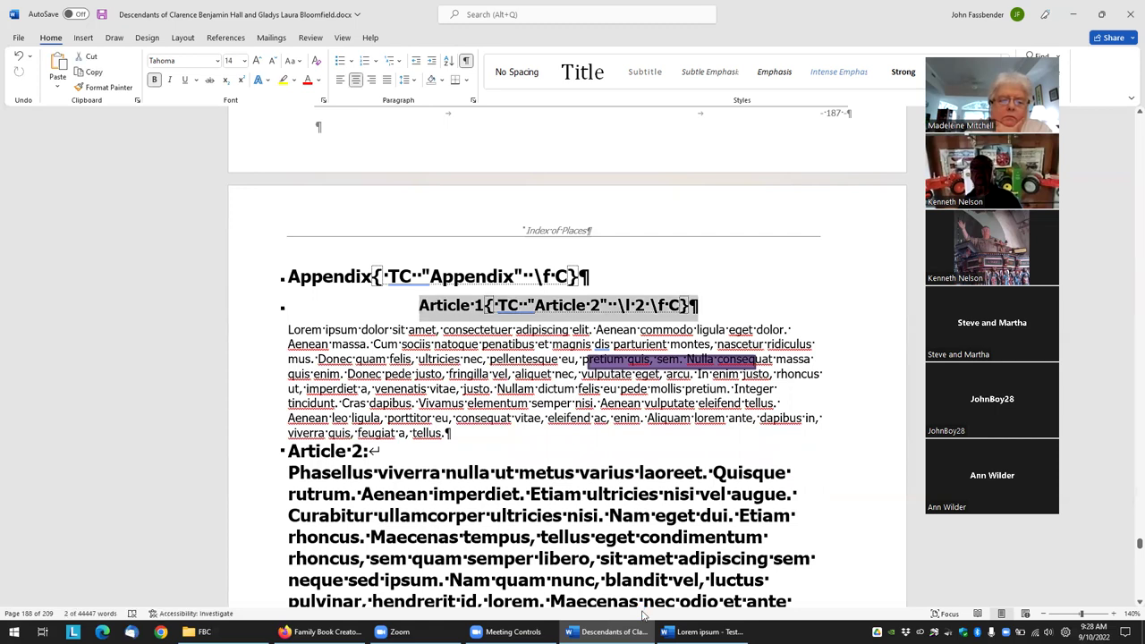
key(shift+Up)
key(ctrl+Right)
key(ctrl+Right)
key(ctrl+Right)
key(ctrl+Right)
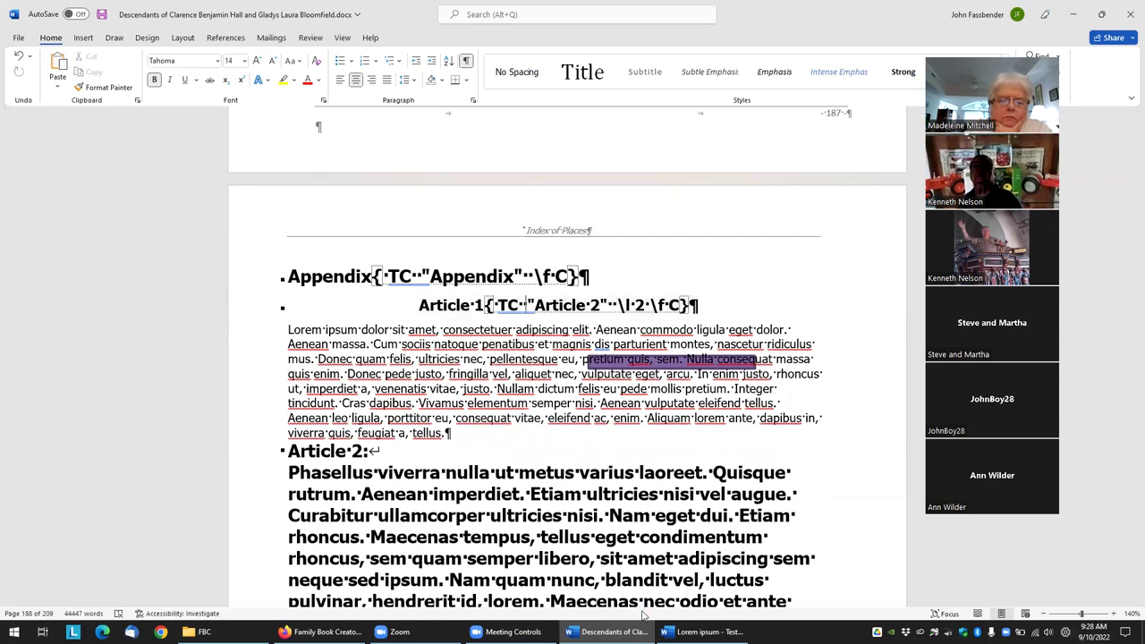
key(Left)
key(BackSpace)
text(1)
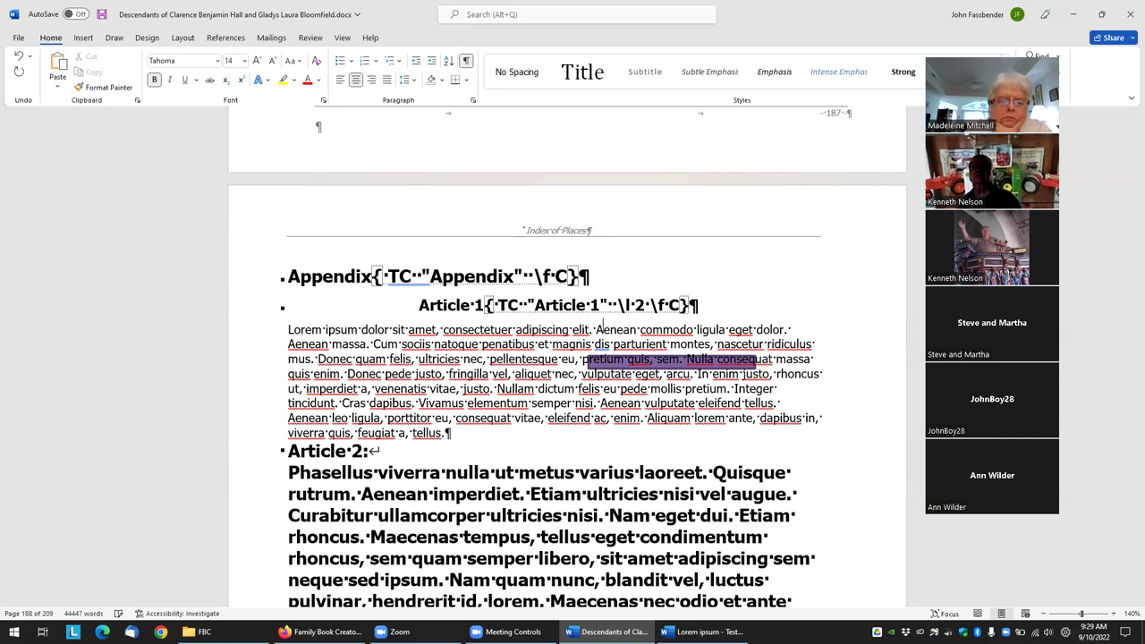
Step: Remove the bold formatting from the "Article 2:" label above the second article
click(603, 325)
click(600, 471)
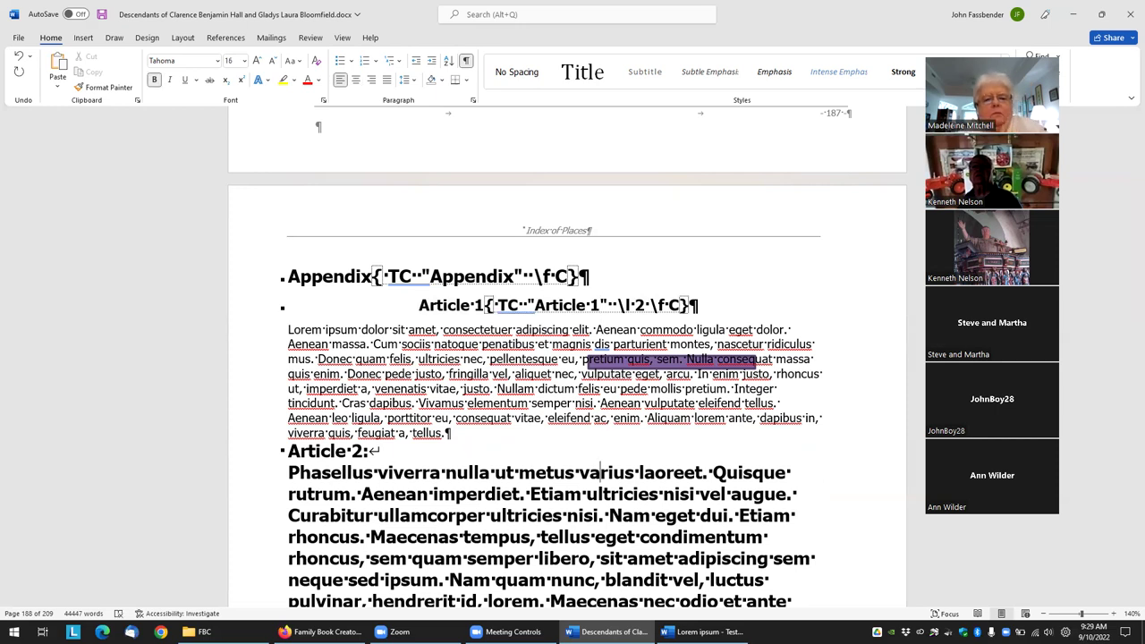
key(Up)
key(shift+Left)
key(shift+Left)
key(shift+Left)
key(shift+Left)
key(shift+Left)
key(shift+Left)
key(shift+Left)
key(shift+Left)
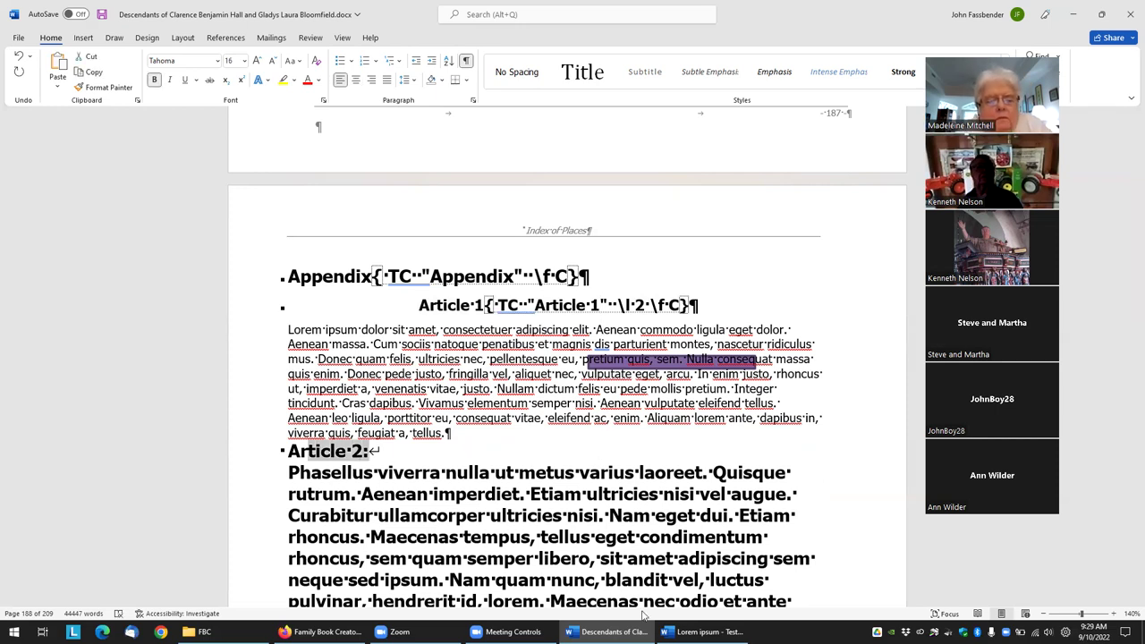
key(shift+Left)
key(shift+Left)
key(ctrl+b)
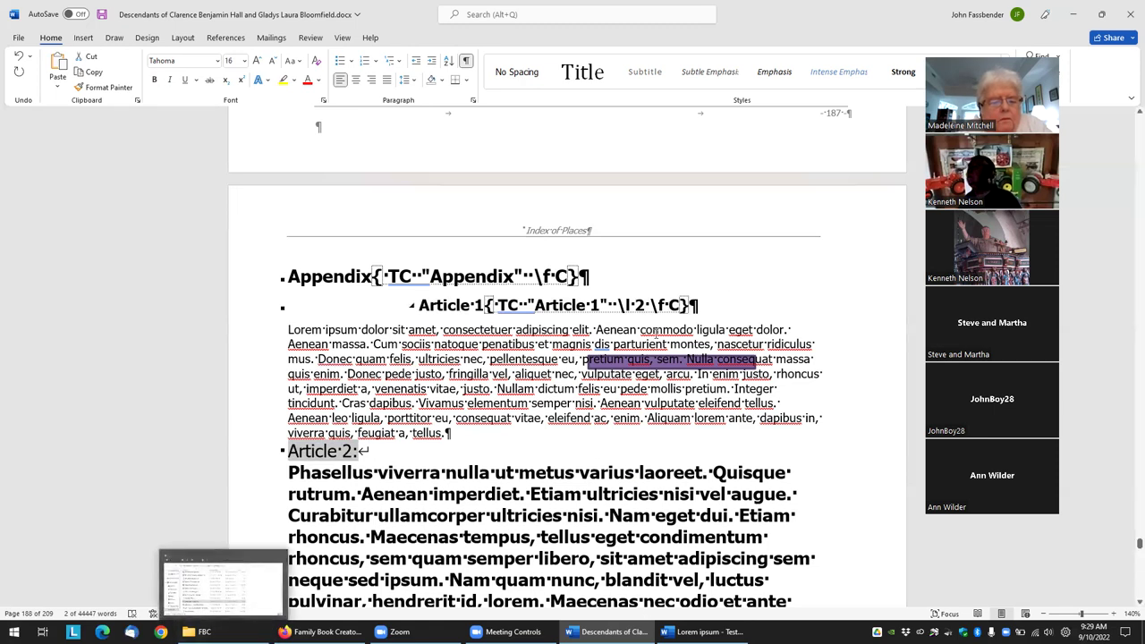
Step: Replace the plain "Article 2:" label with a copy of the Article 1 subheading and its TC field
click(628, 305)
drag(627, 305, 428, 309)
key(ctrl+c)
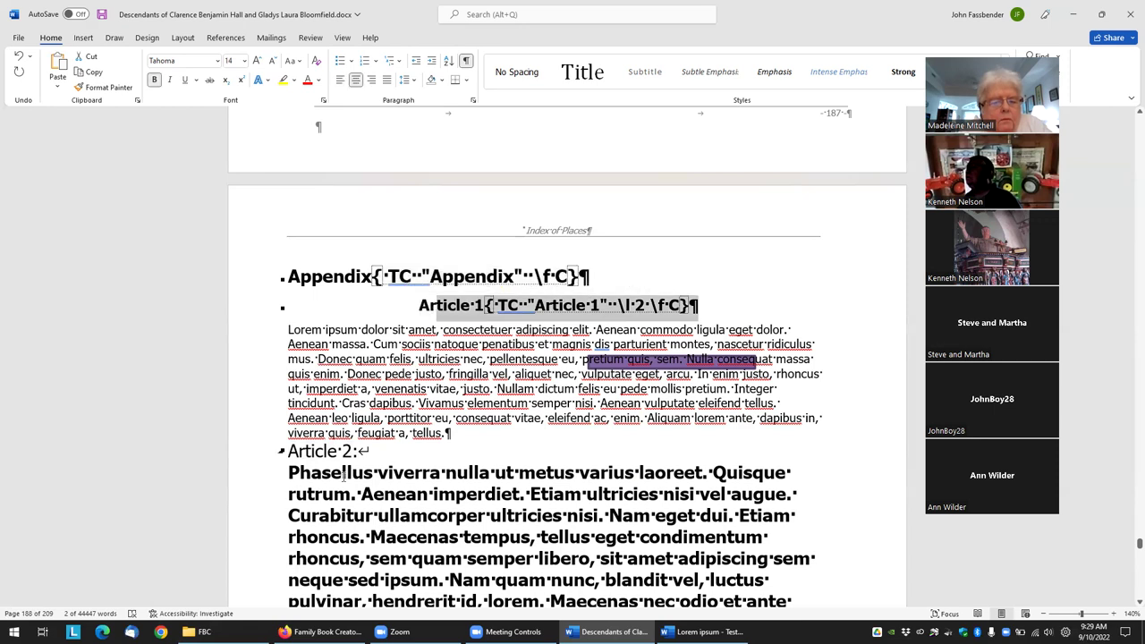
click(356, 453)
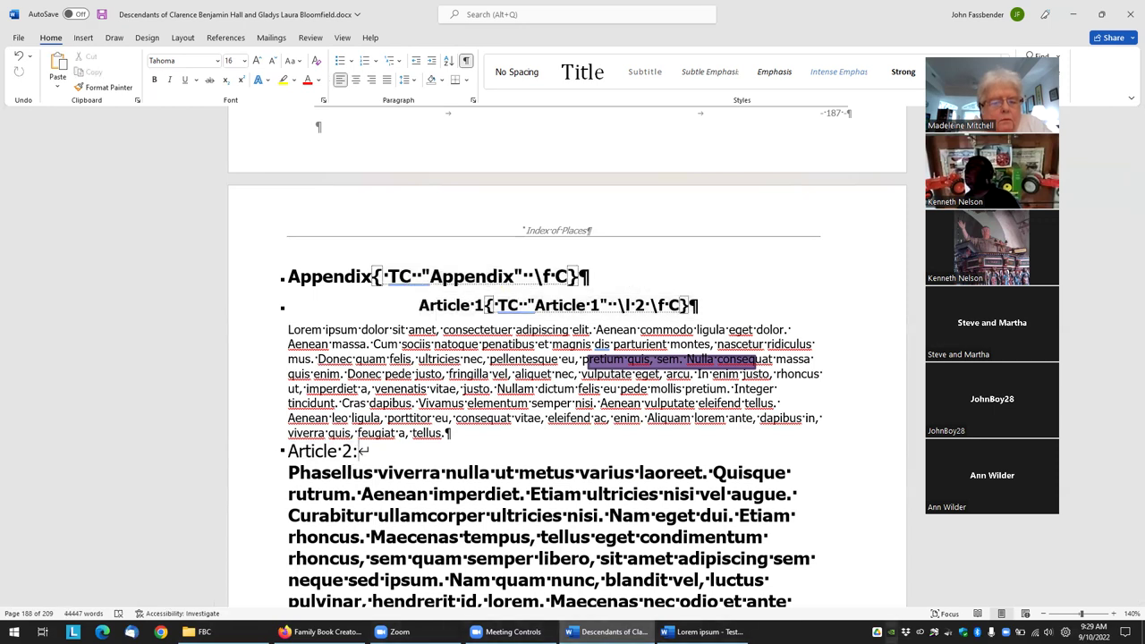
key(BackSpace)
key(BackSpace)
key(BackSpace)
key(BackSpace)
key(BackSpace)
key(BackSpace)
key(BackSpace)
key(BackSpace)
key(BackSpace)
key(BackSpace)
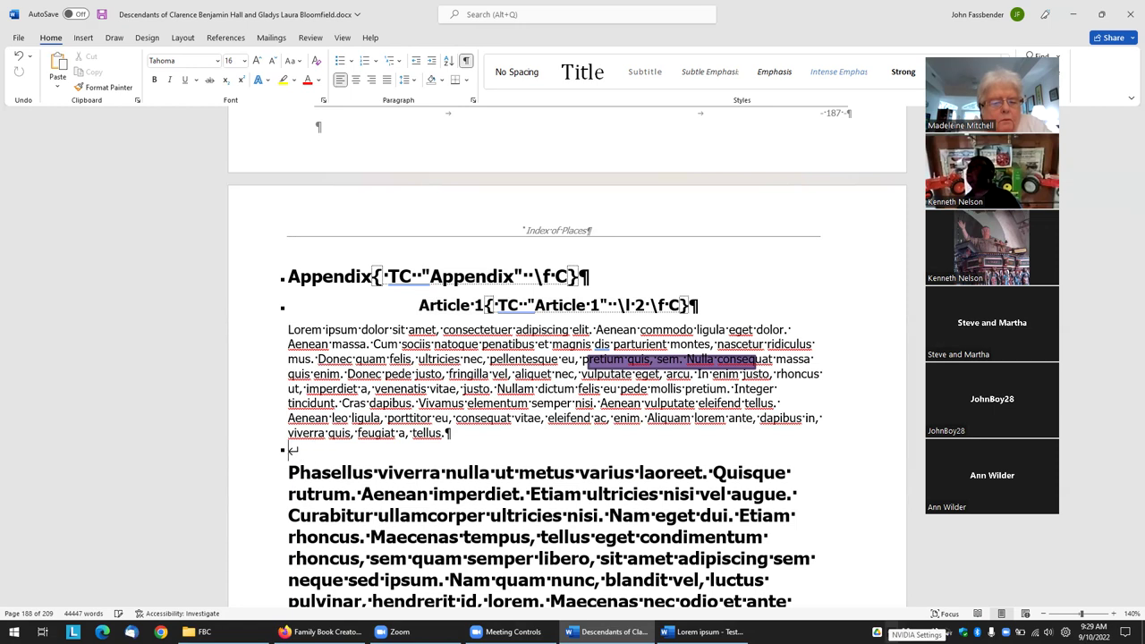
key(ctrl+v)
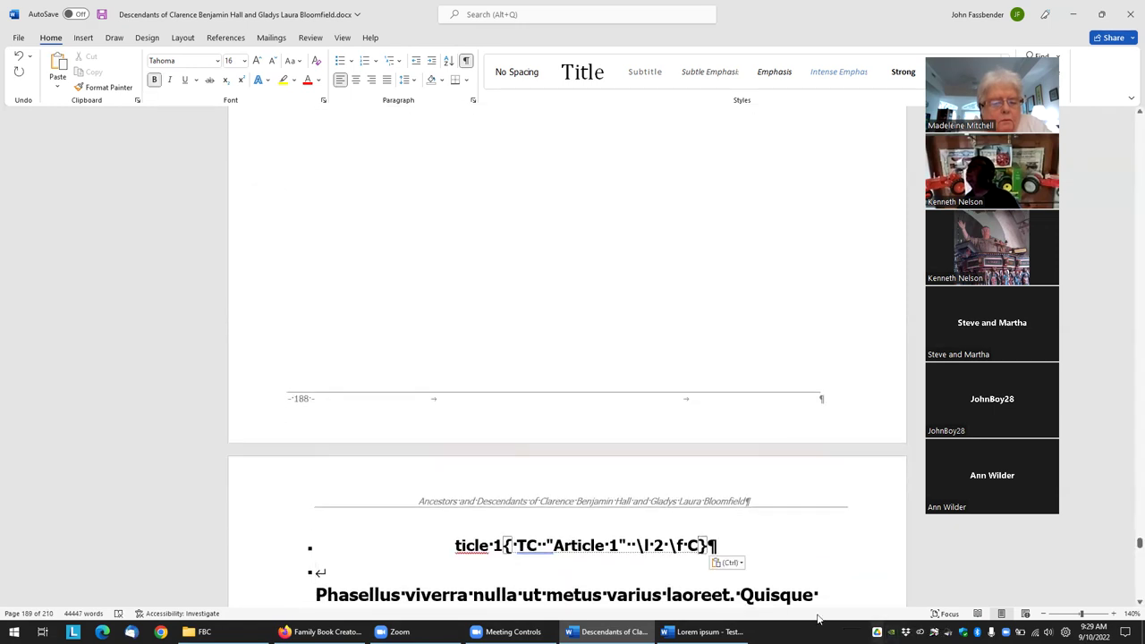
Step: Restore the missing "Ar" in the pasted subheading and change both its text and its TC field entry to "Article 2"
click(457, 545)
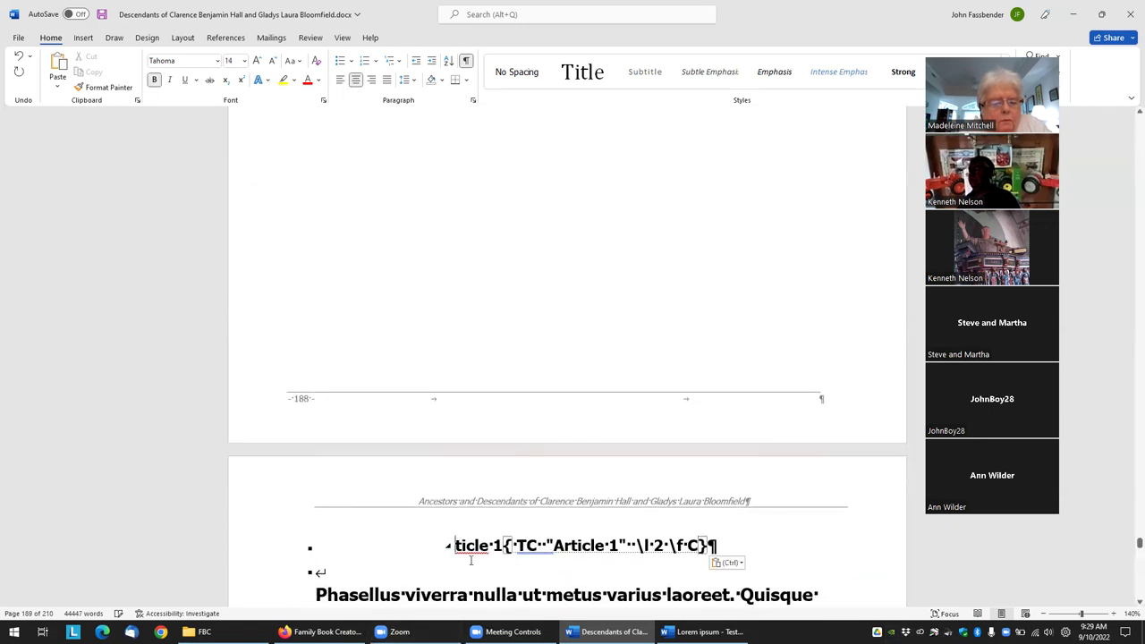
text(Ar)
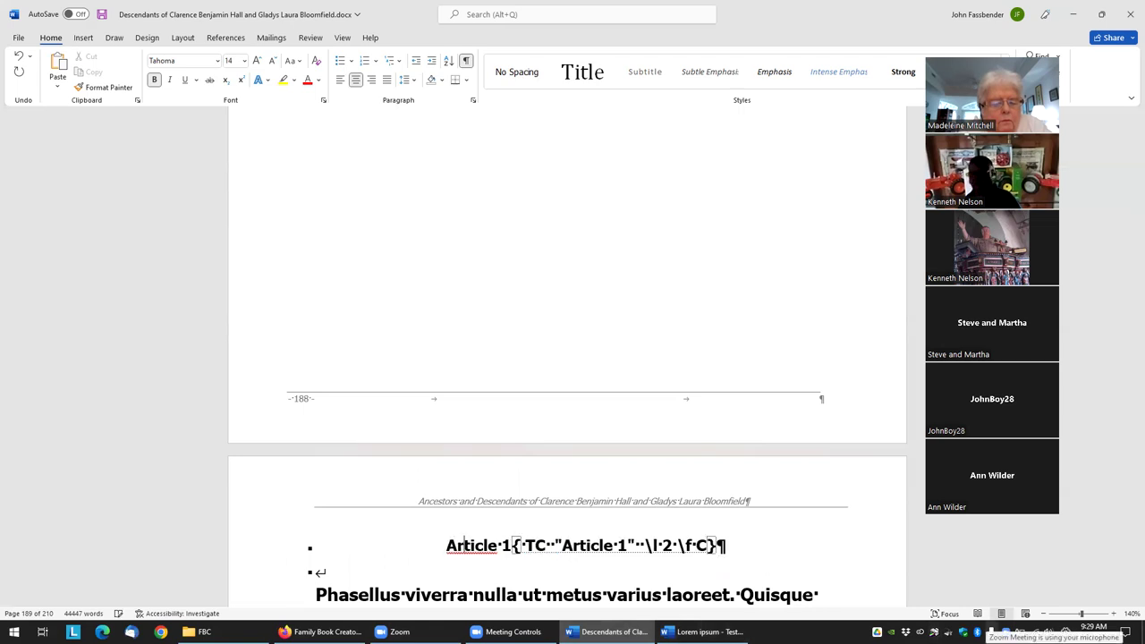
key(BackSpace)
text(2)
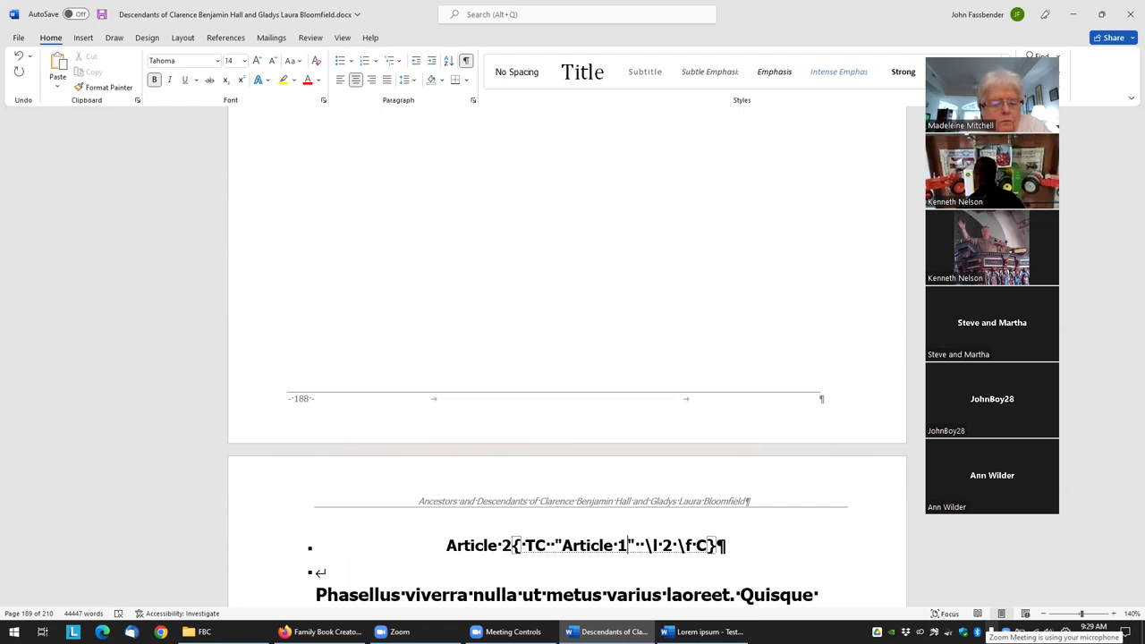
scroll(567, 357, up, 20)
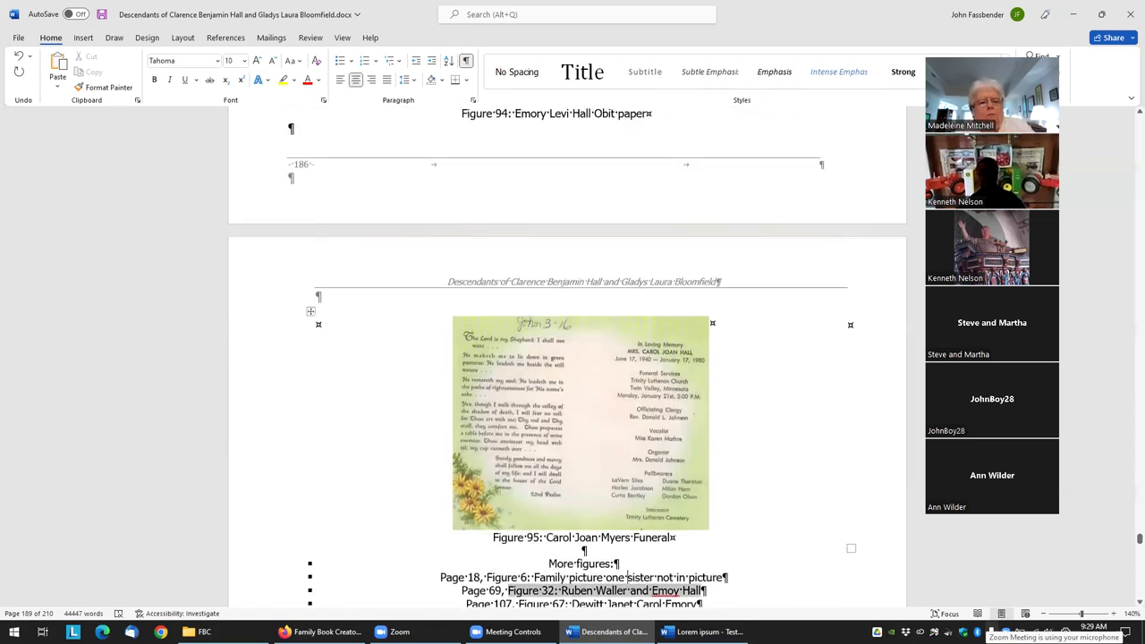
scroll(619, 597, down, 20)
scroll(619, 598, down, 2)
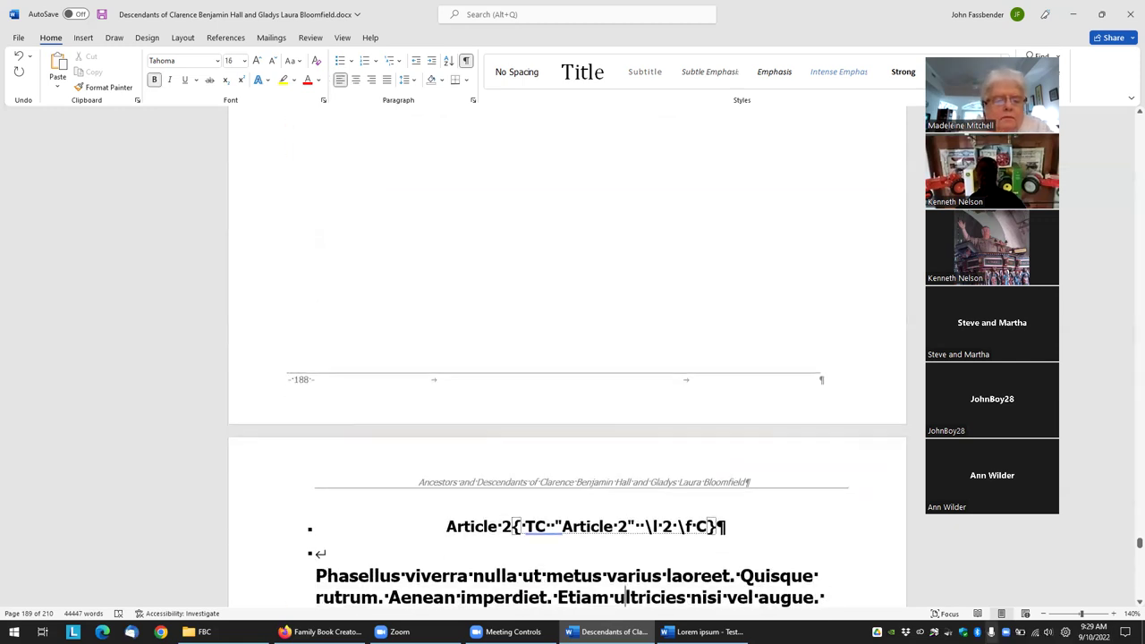
click(628, 483)
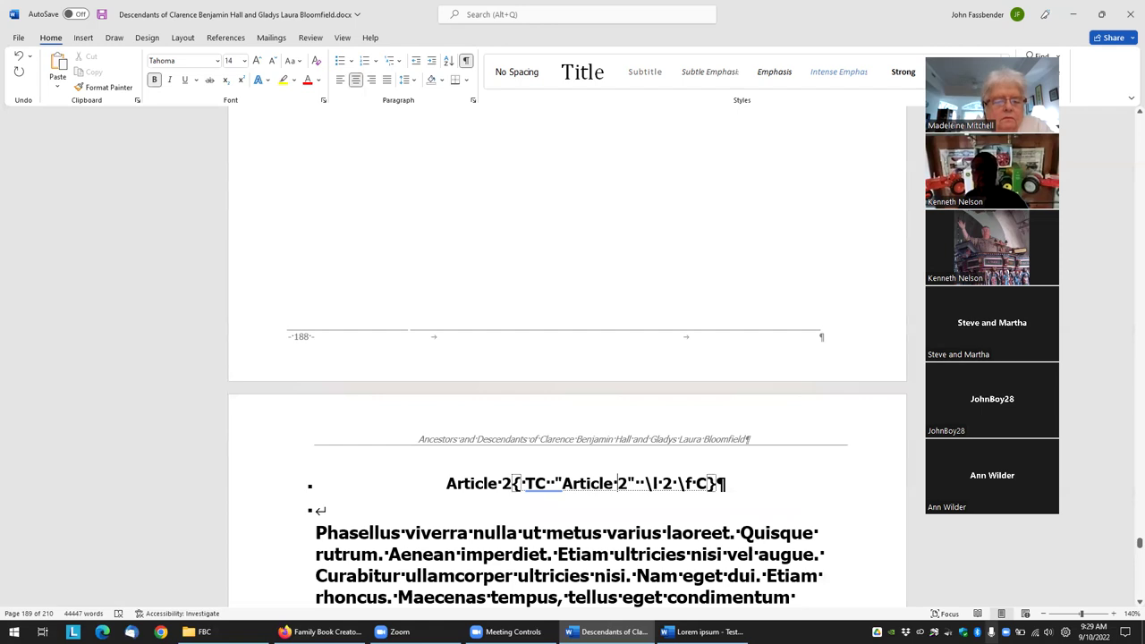
click(447, 483)
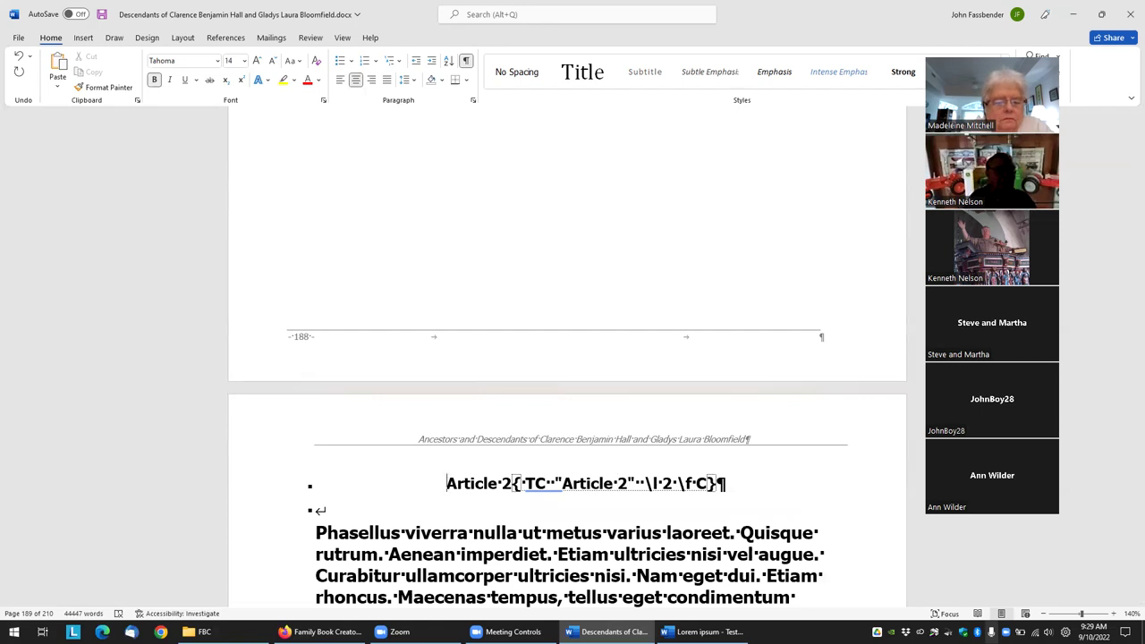
scroll(1050, 577, down, 5)
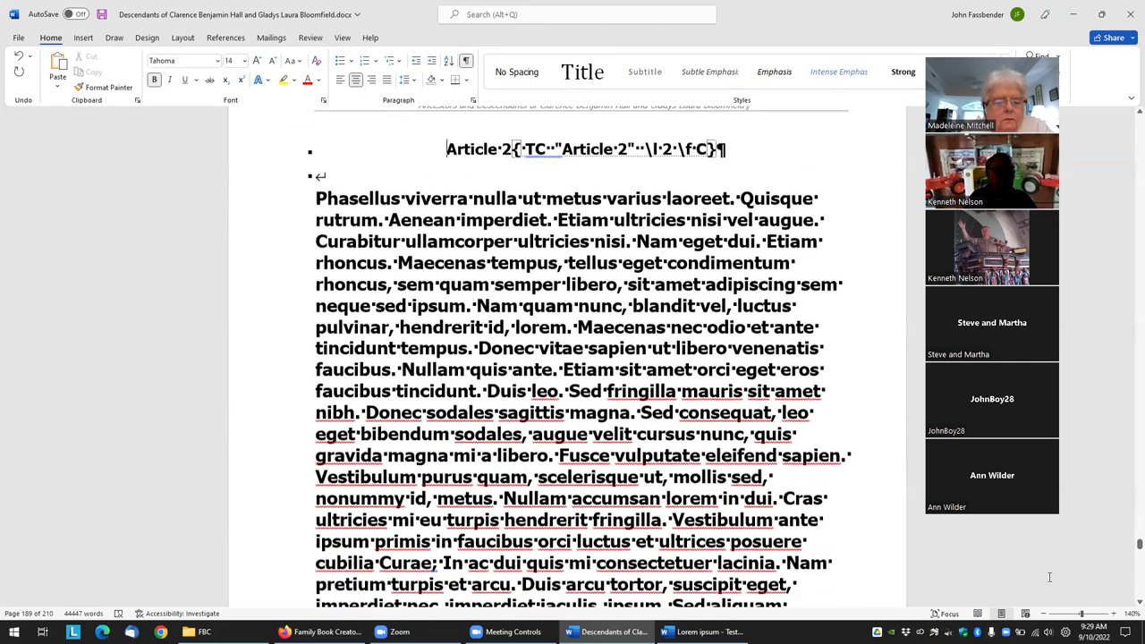
Step: Update all fields in the whole document, choosing to update the entire table of contents
scroll(1050, 577, down, 3)
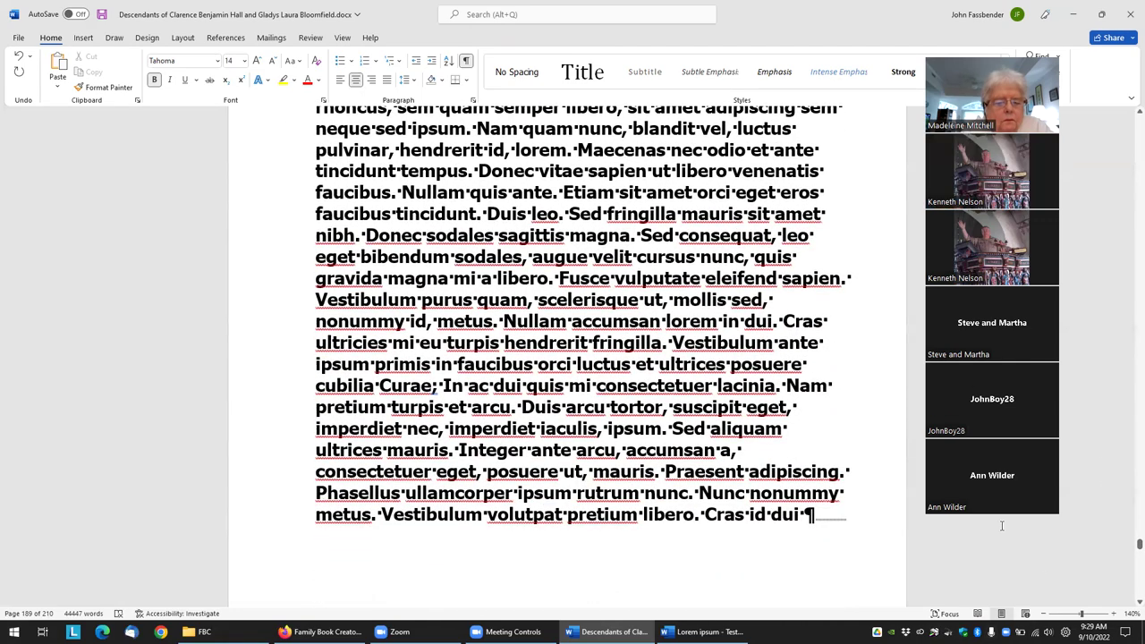
scroll(641, 326, up, 5)
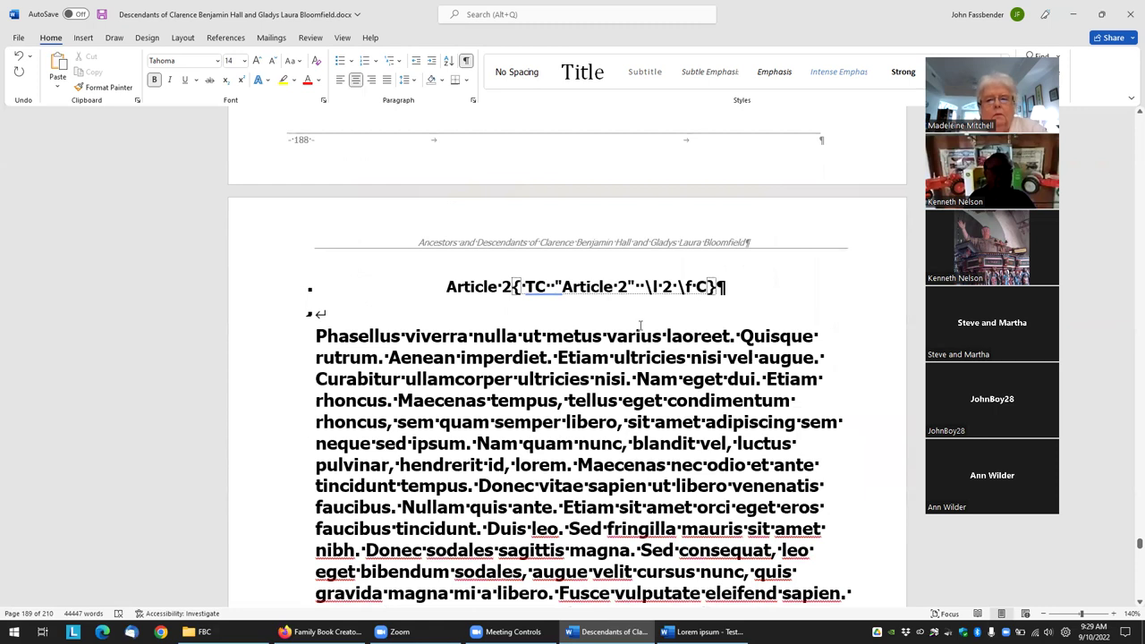
key(ctrl+a)
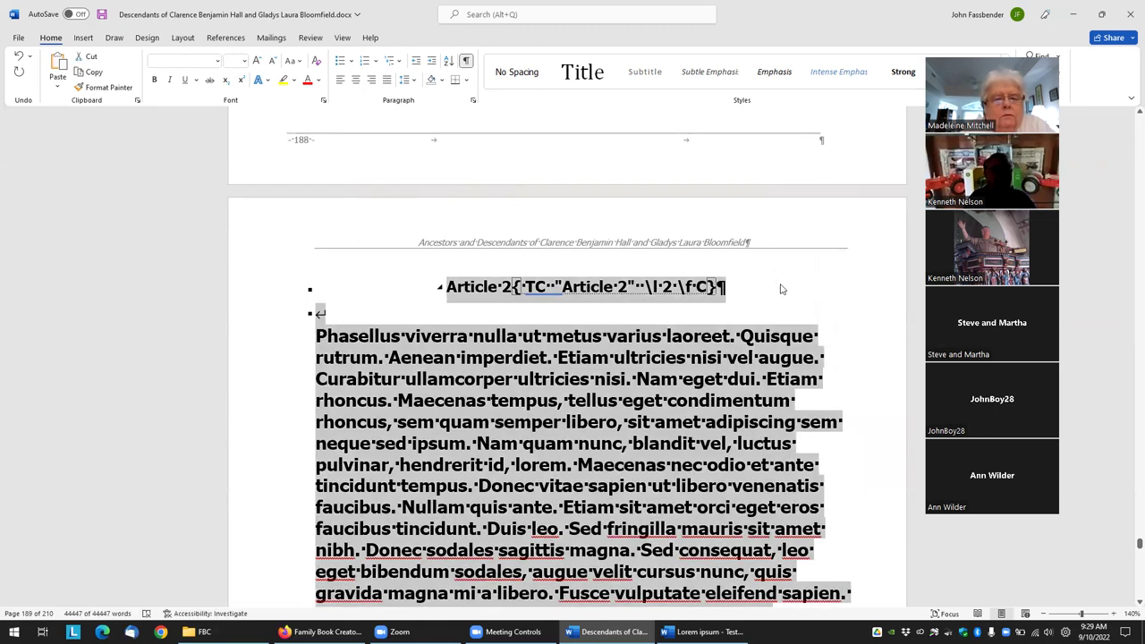
key(F9)
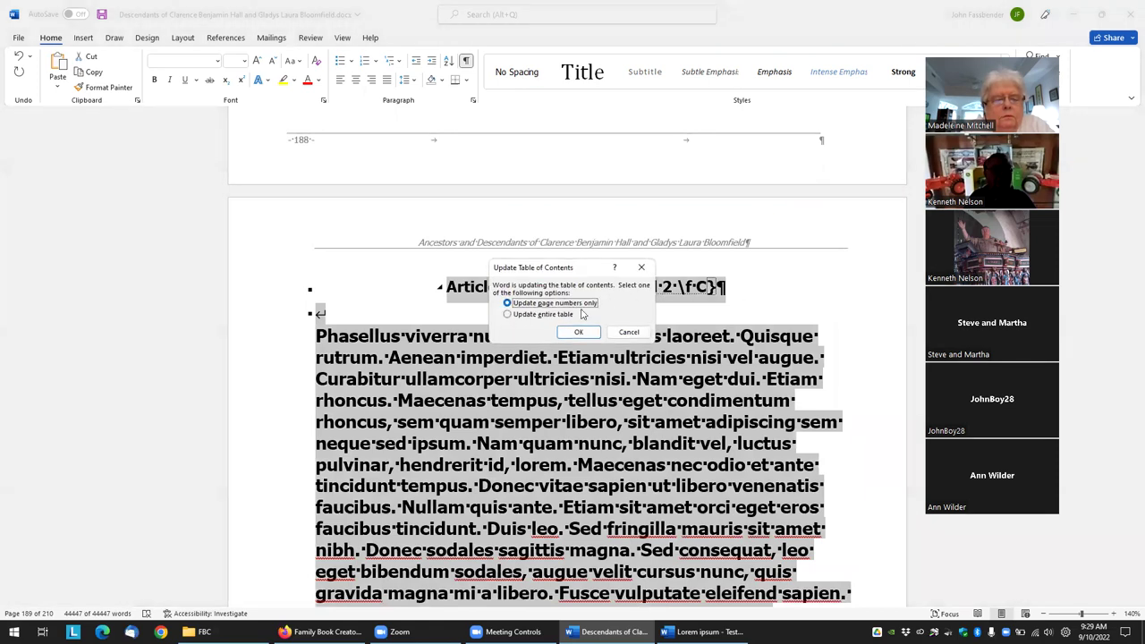
click(555, 315)
click(578, 332)
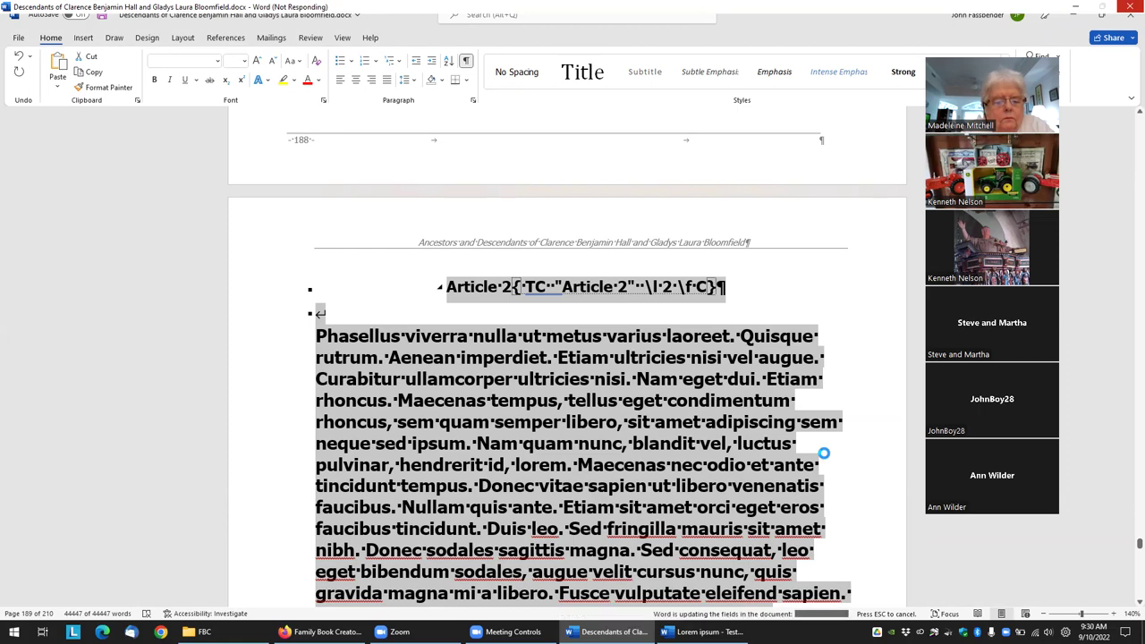
click(824, 454)
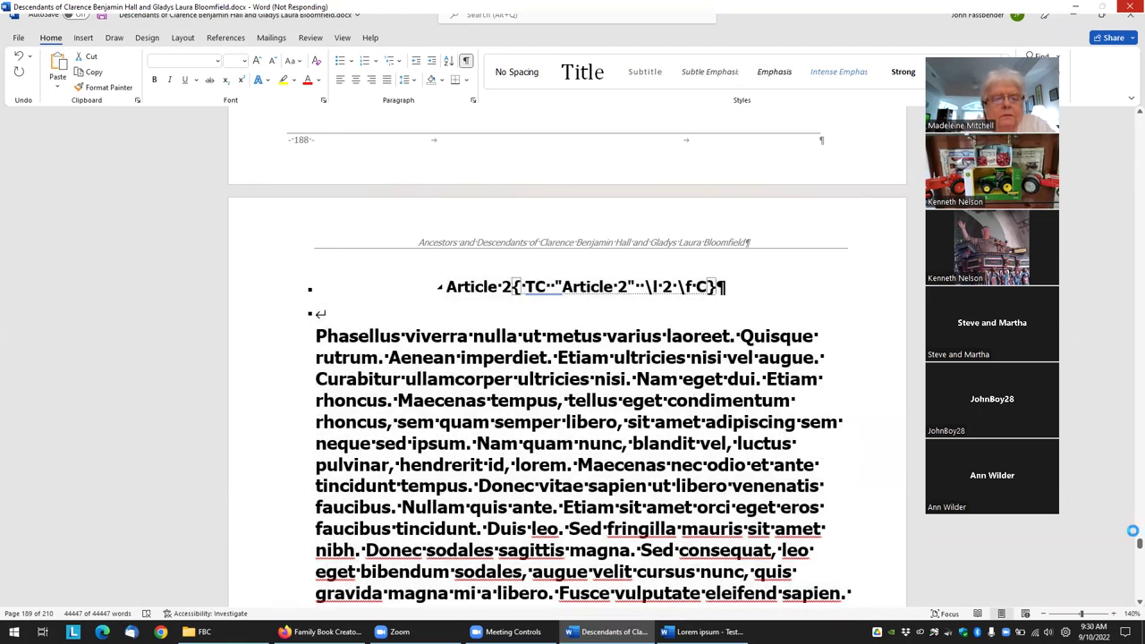
Step: Check the Appendix, Article 1, Article 2 and index entries at the end of the updated table of contents
drag(1135, 539, 1129, 60)
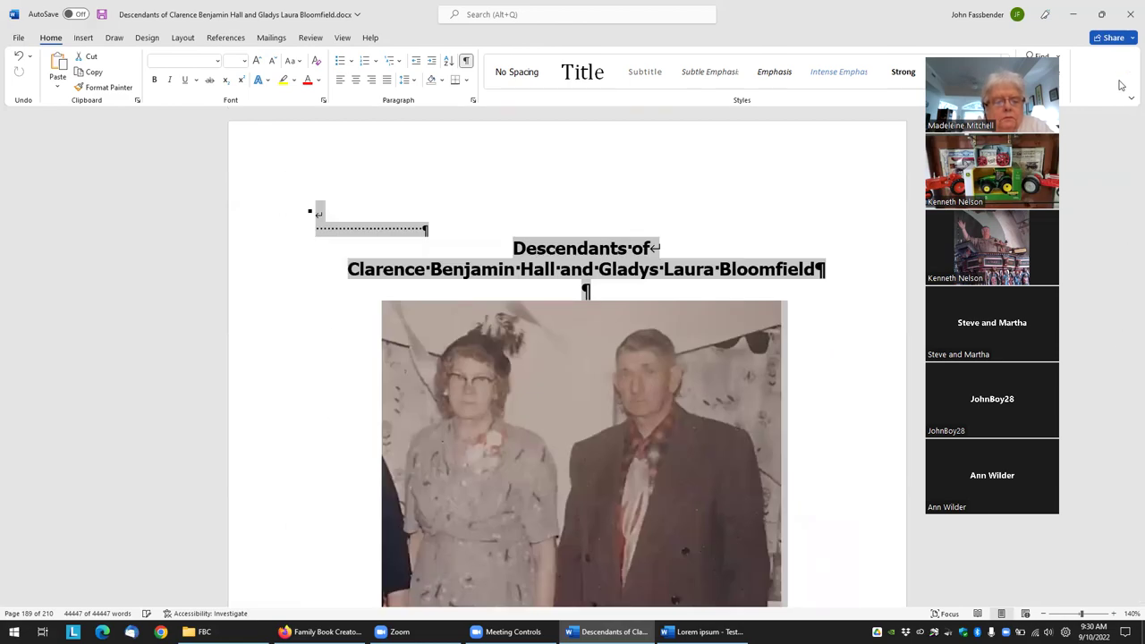
scroll(496, 457, down, 3)
scroll(1127, 596, down, 20)
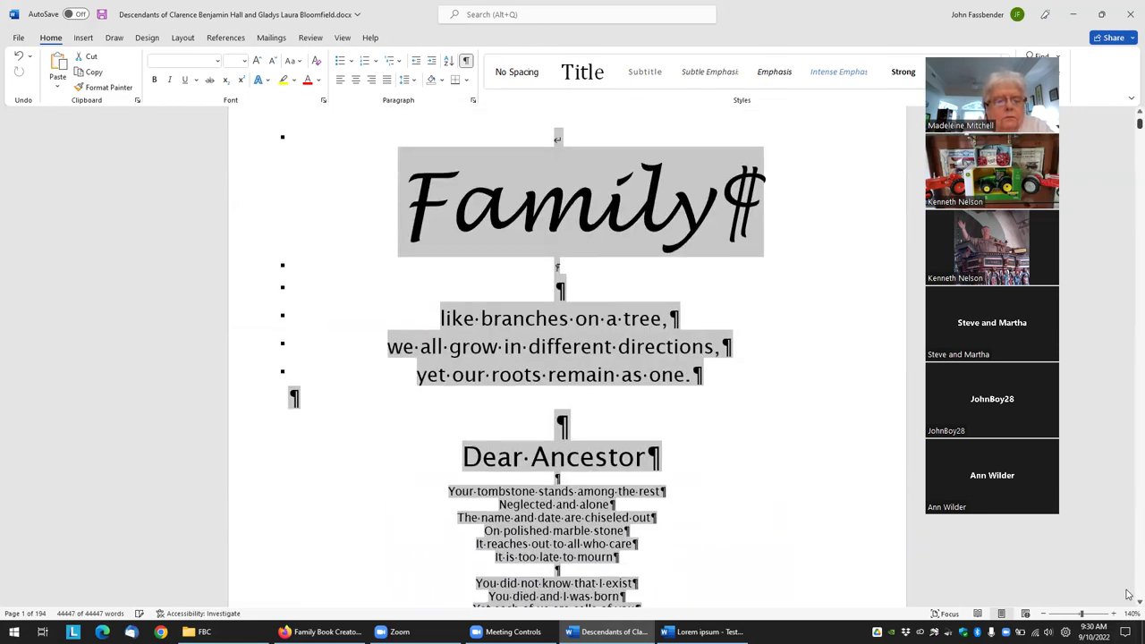
scroll(366, 534, down, 12)
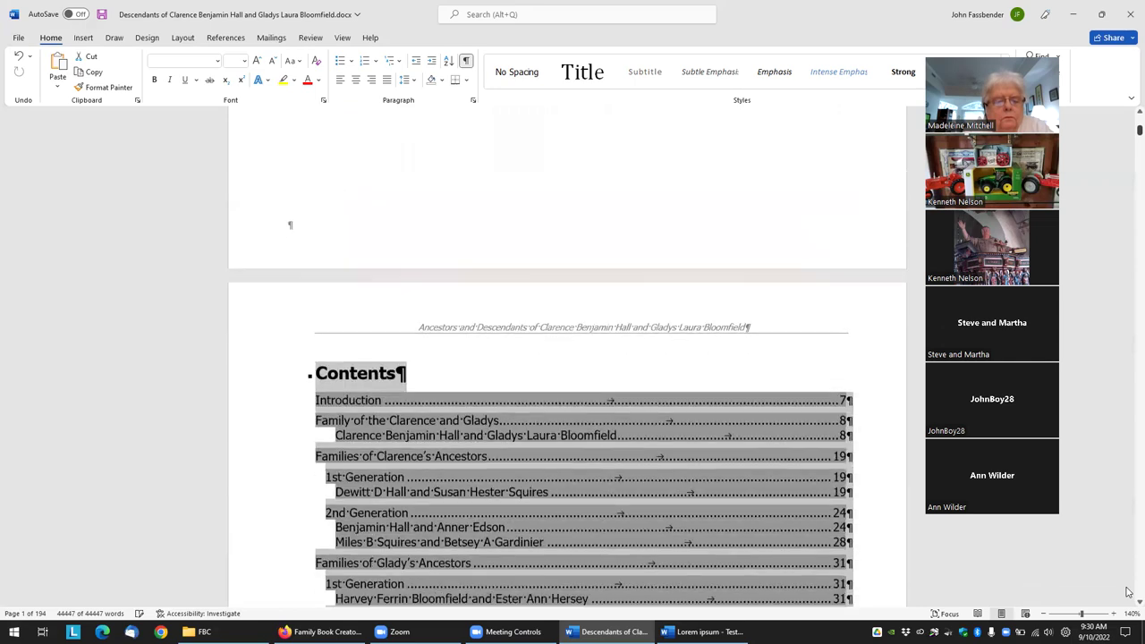
scroll(366, 534, down, 4)
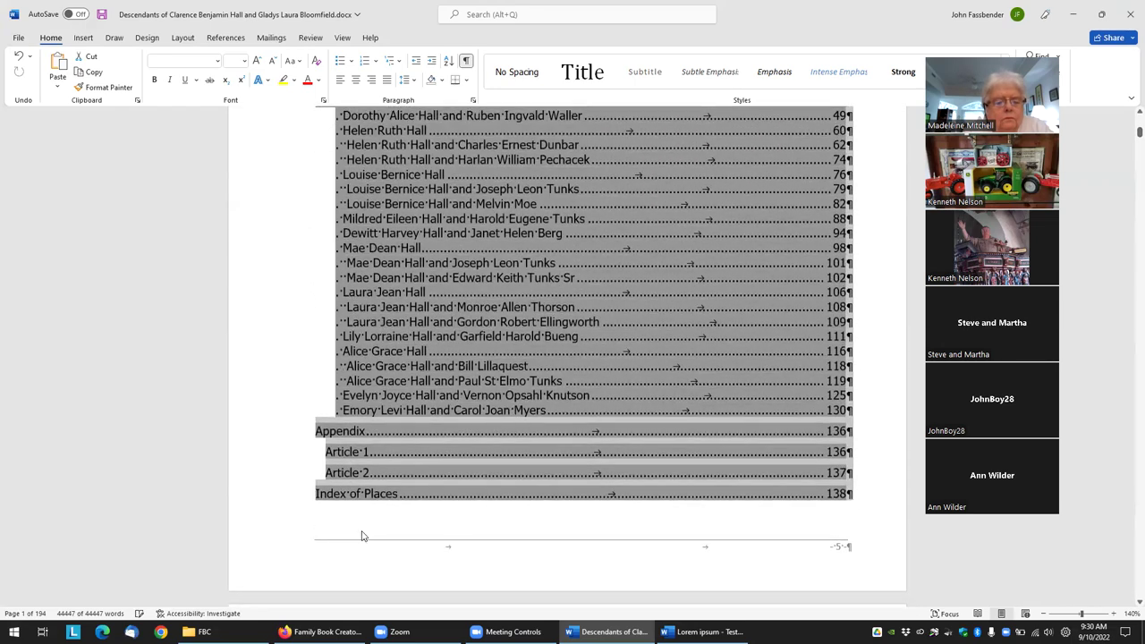
click(326, 372)
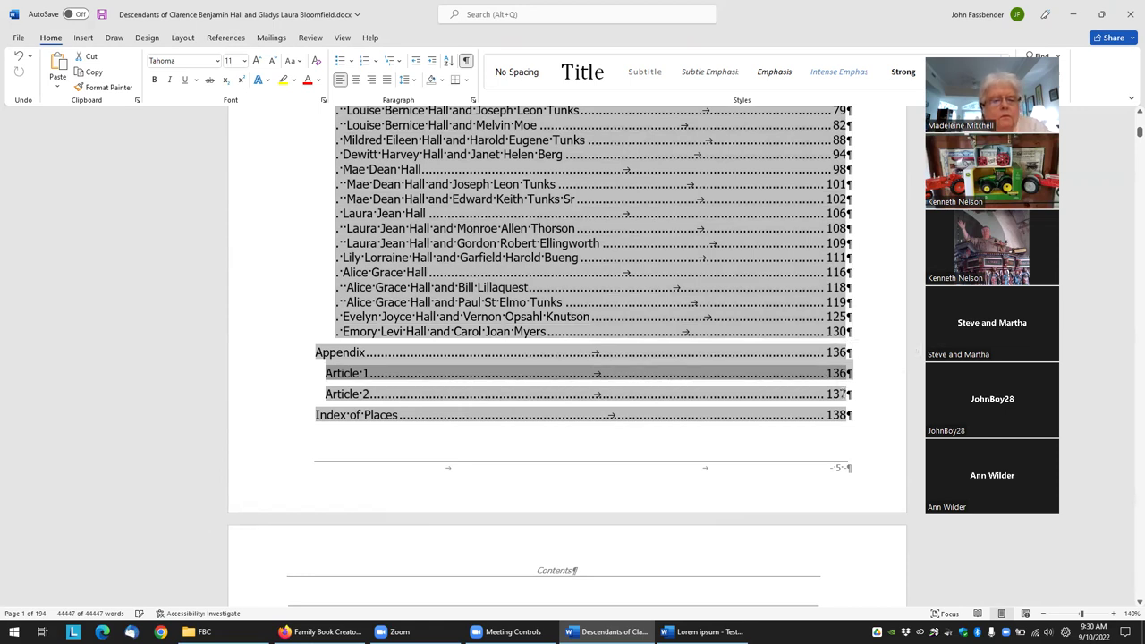
scroll(559, 417, down, 3)
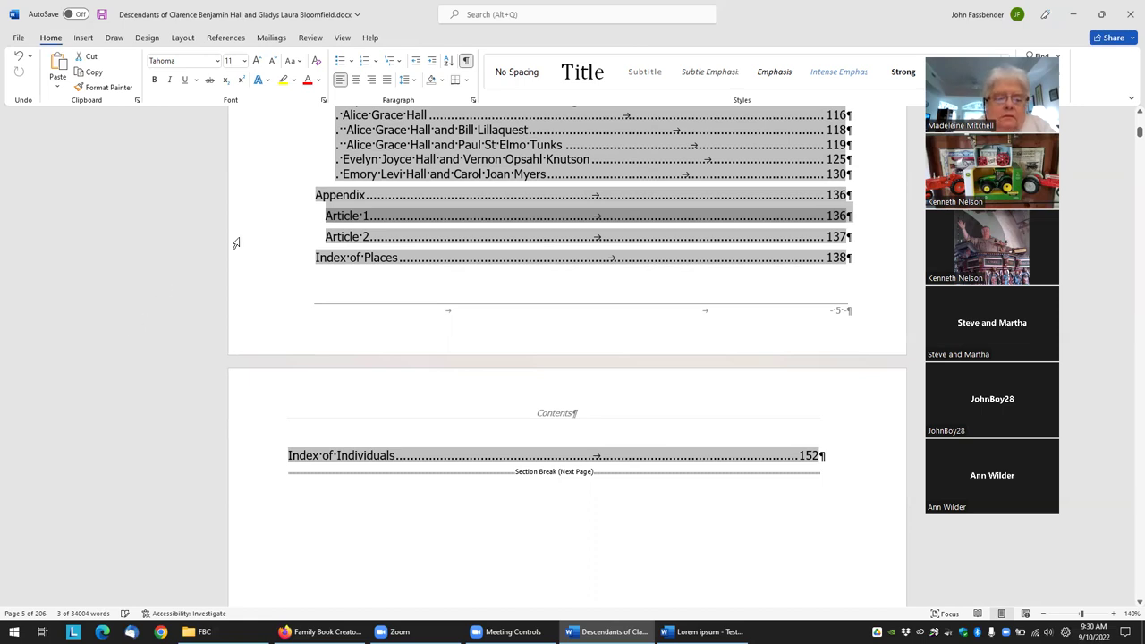
Step: Examine the Introduction heading and its TC field with the formatting marks shown and hidden
scroll(333, 241, up, 10)
scroll(340, 230, up, 12)
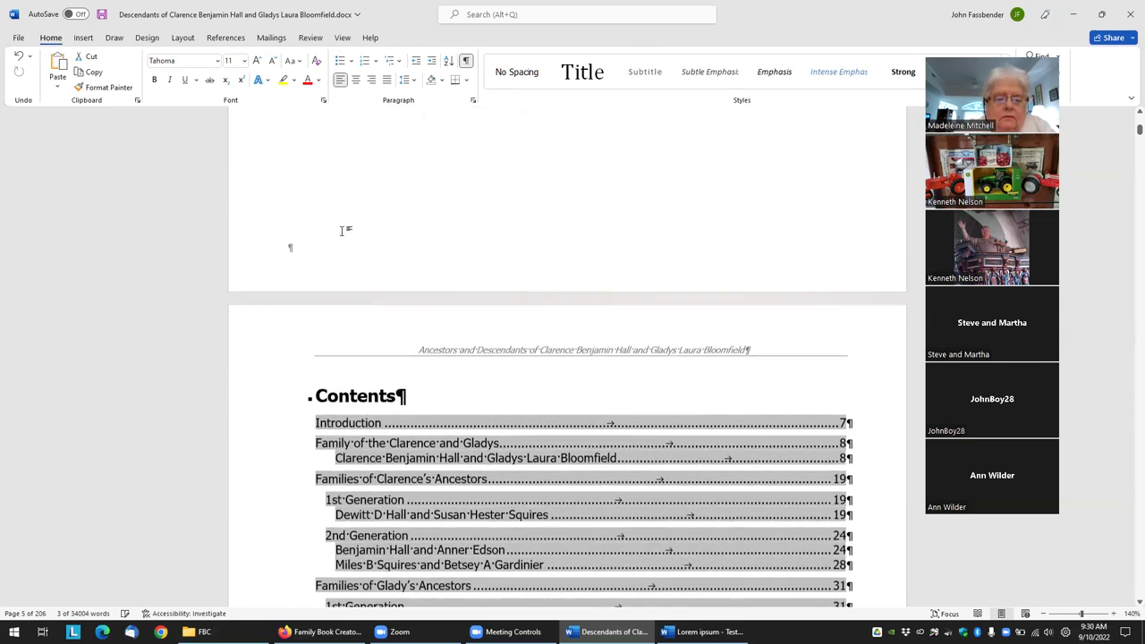
scroll(445, 438, down, 2)
scroll(446, 438, down, 15)
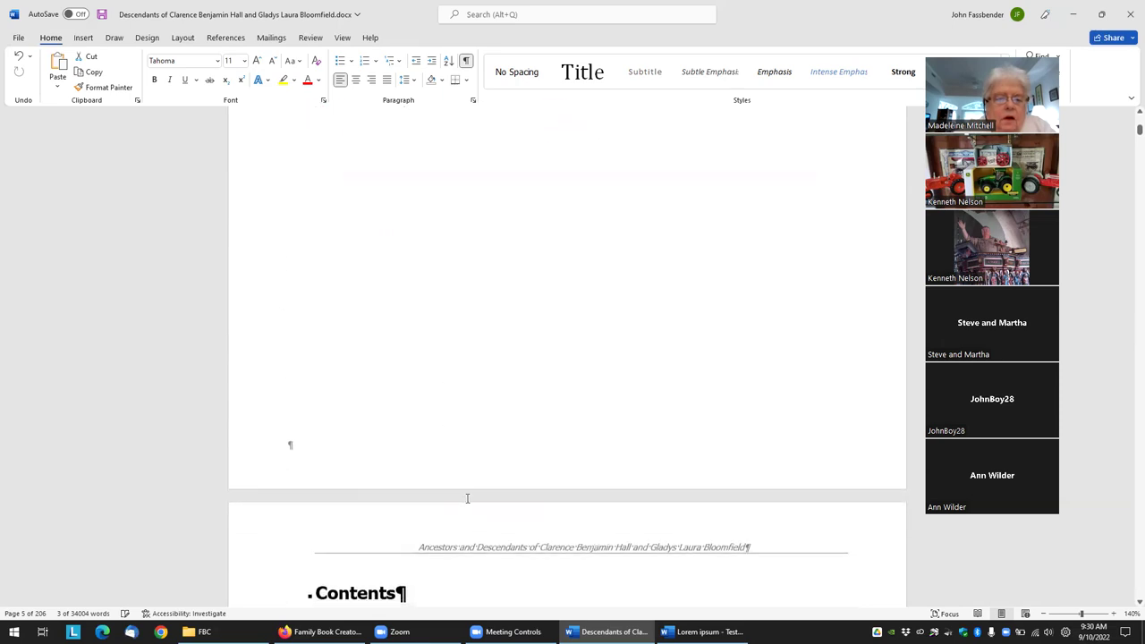
scroll(462, 522, down, 6)
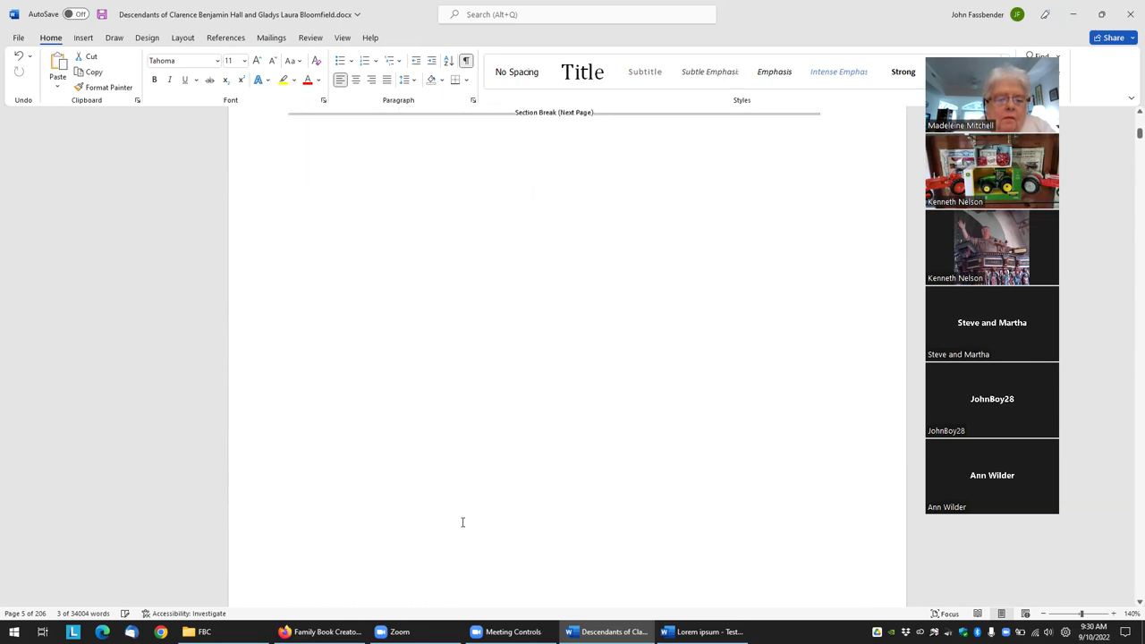
scroll(468, 499, up, 4)
scroll(510, 421, down, 8)
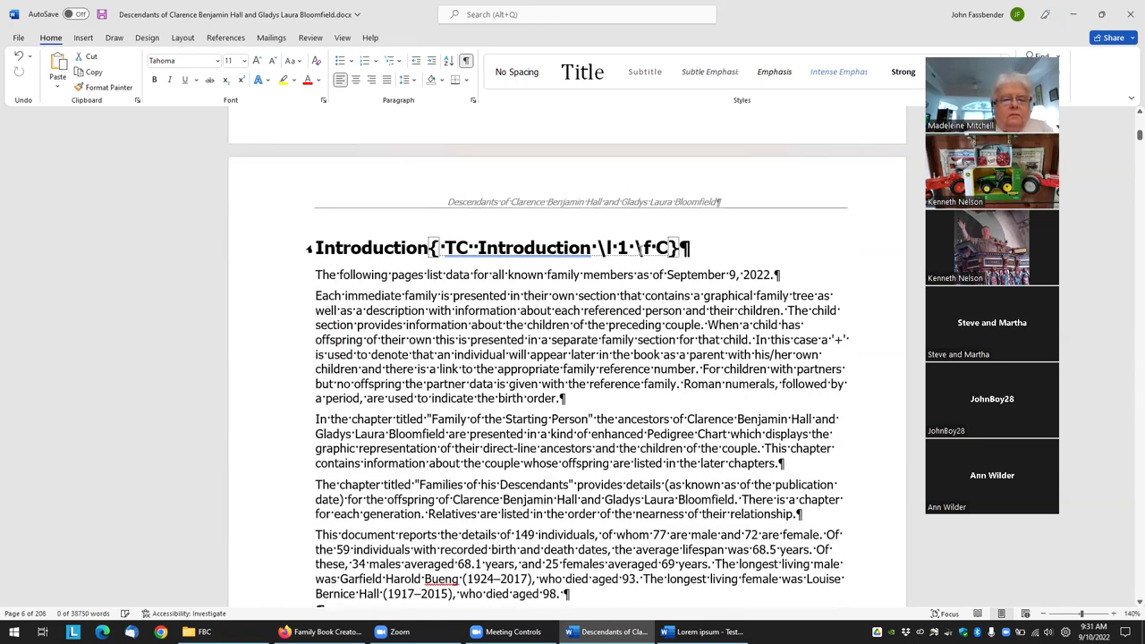
drag(546, 251, 682, 251)
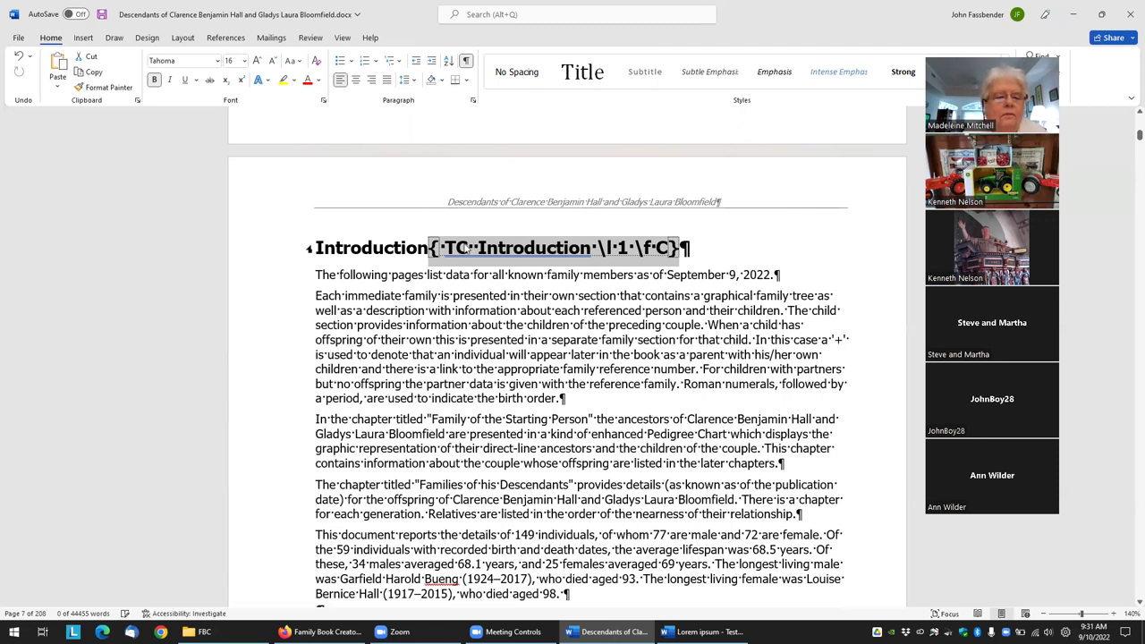
click(536, 248)
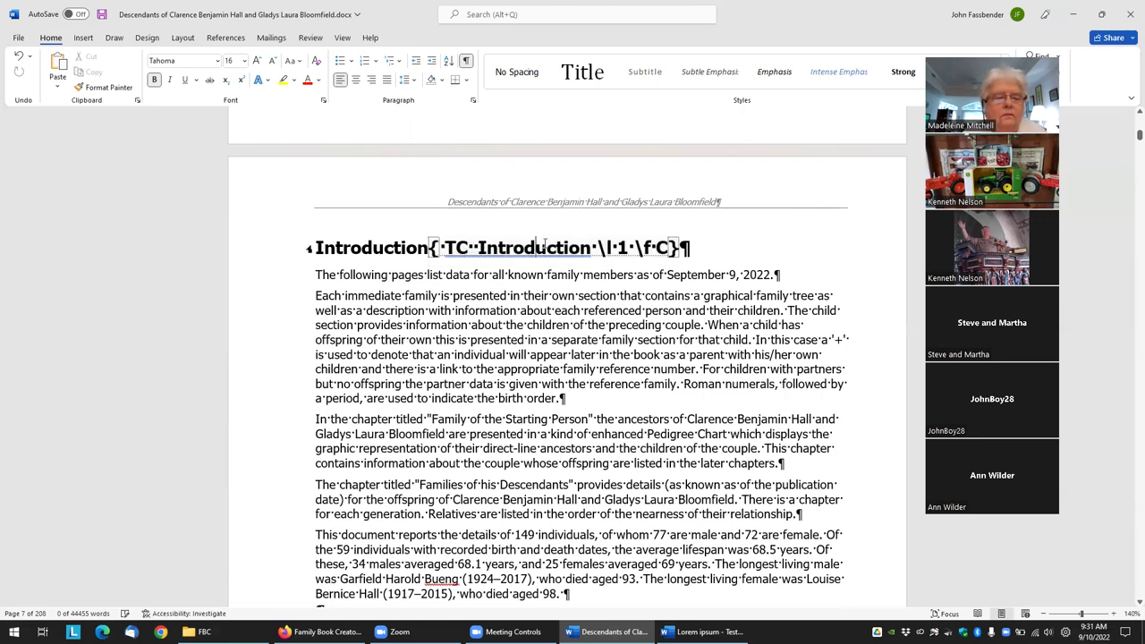
drag(536, 249, 315, 249)
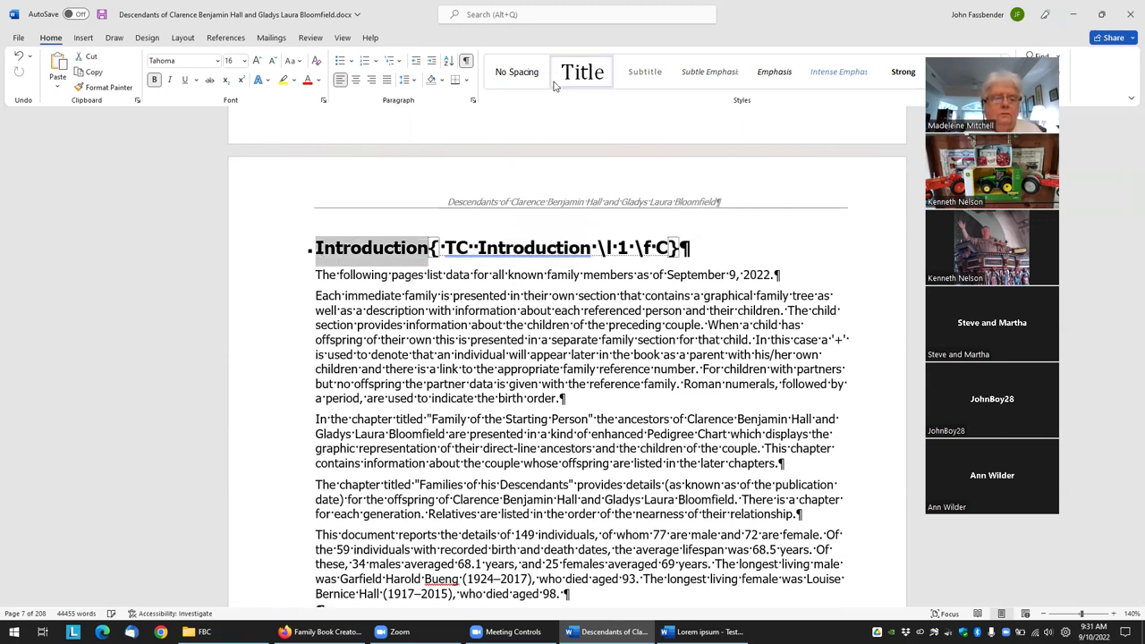
click(464, 62)
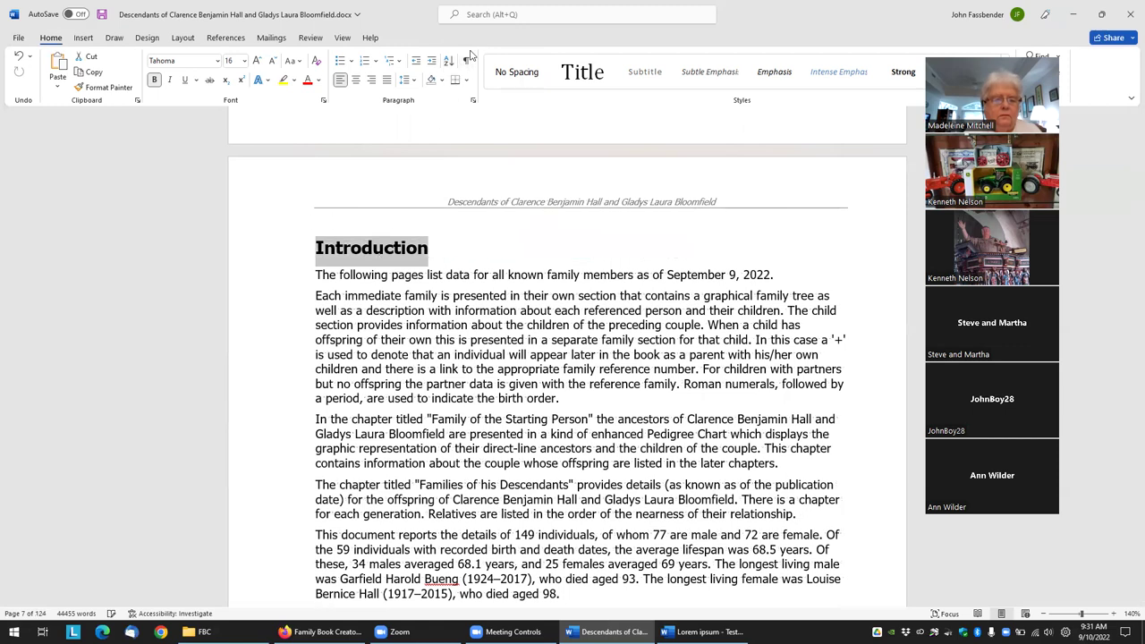
click(464, 62)
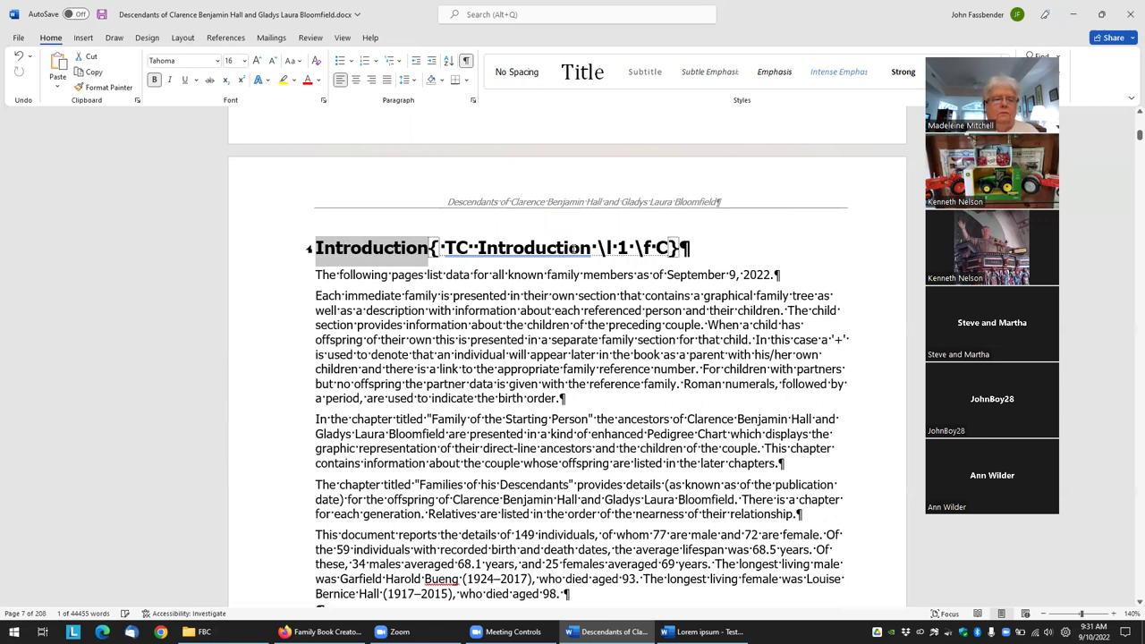
Step: Hide the formatting marks and shorten the visible Introduction heading to "Intro"
click(465, 60)
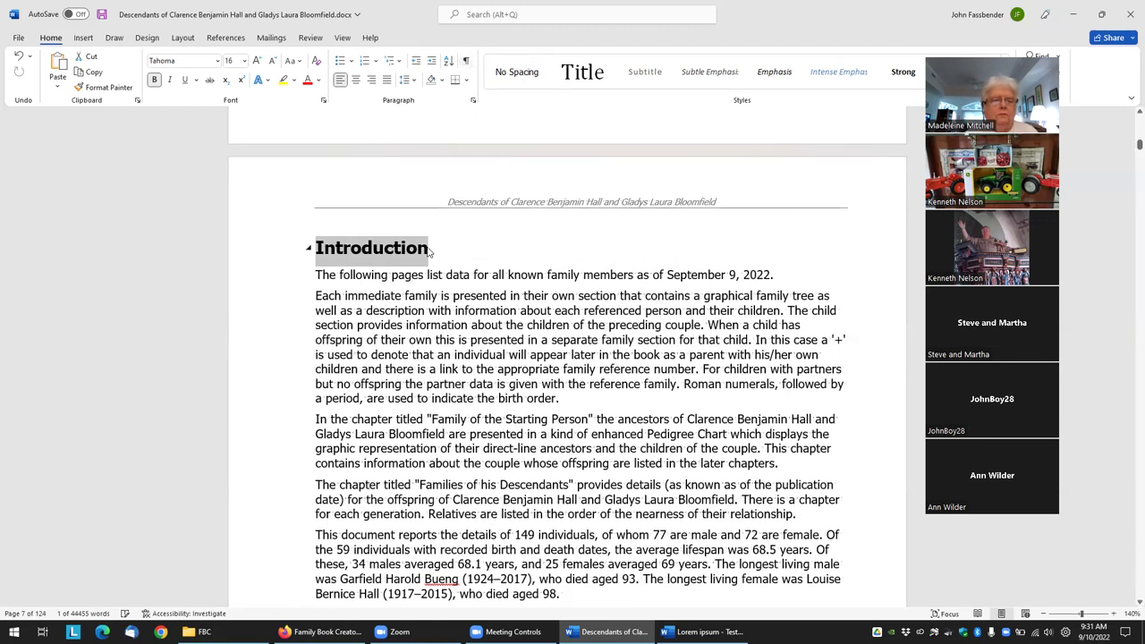
click(430, 252)
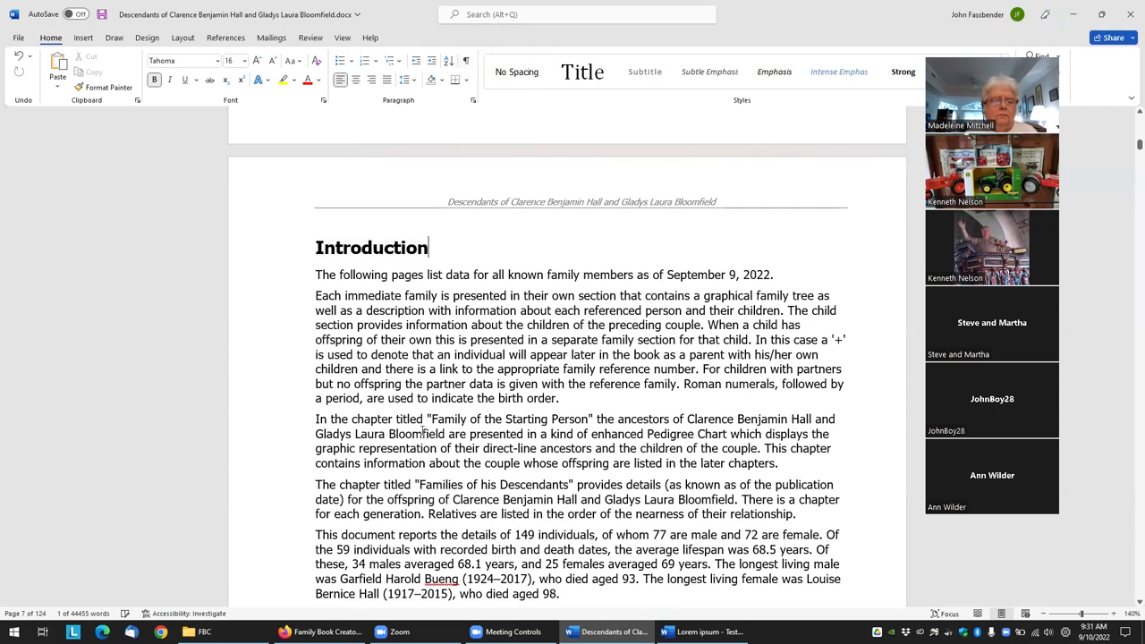
key(BackSpace)
key(BackSpace)
key(BackSpace)
key(BackSpace)
key(BackSpace)
key(BackSpace)
key(BackSpace)
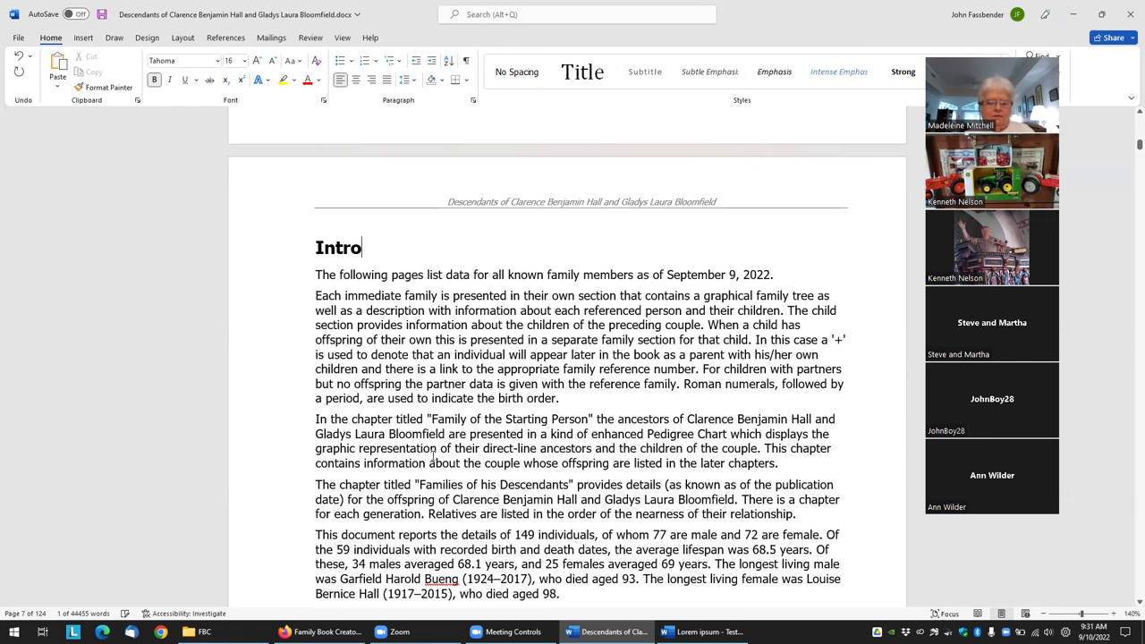
Step: Show the formatting marks again and inspect the entry text in the TC field beside the "Intro" heading
click(466, 61)
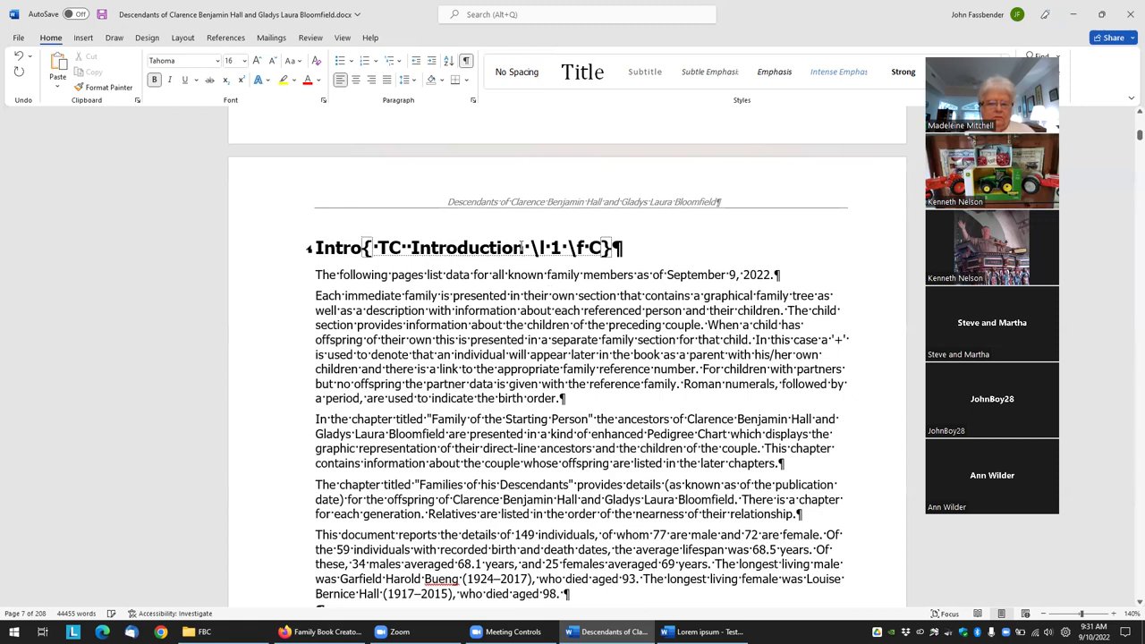
drag(524, 248, 446, 248)
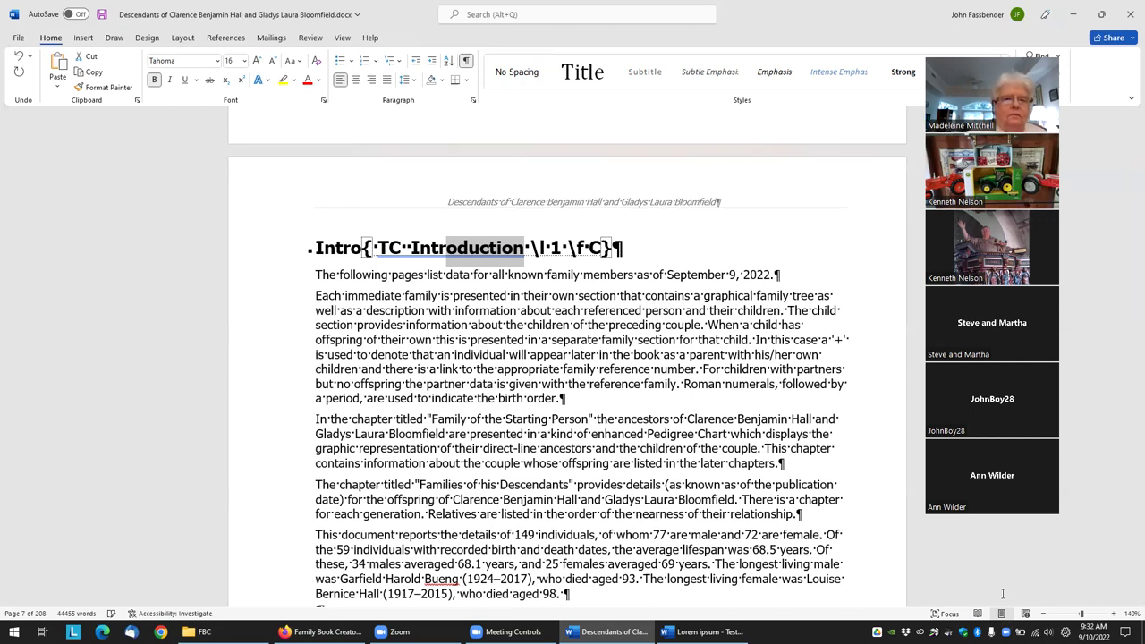
click(1004, 591)
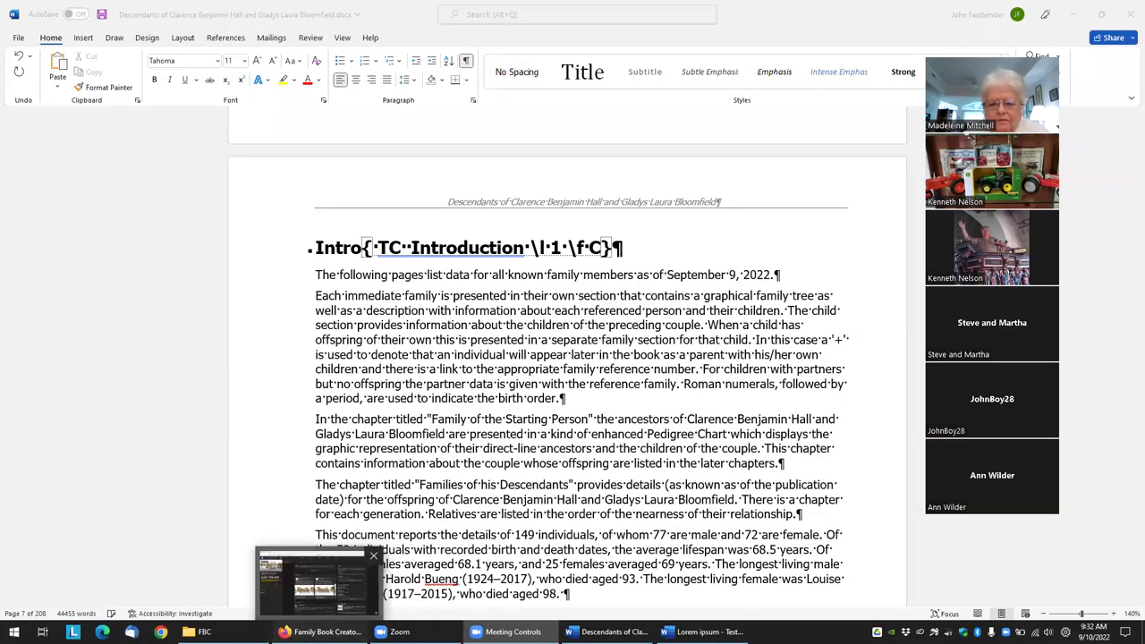
Step: Switch to the Family Book Creator Users Facebook group in Firefox, find the featured post about the YouTube channel, and open its videos link
click(322, 631)
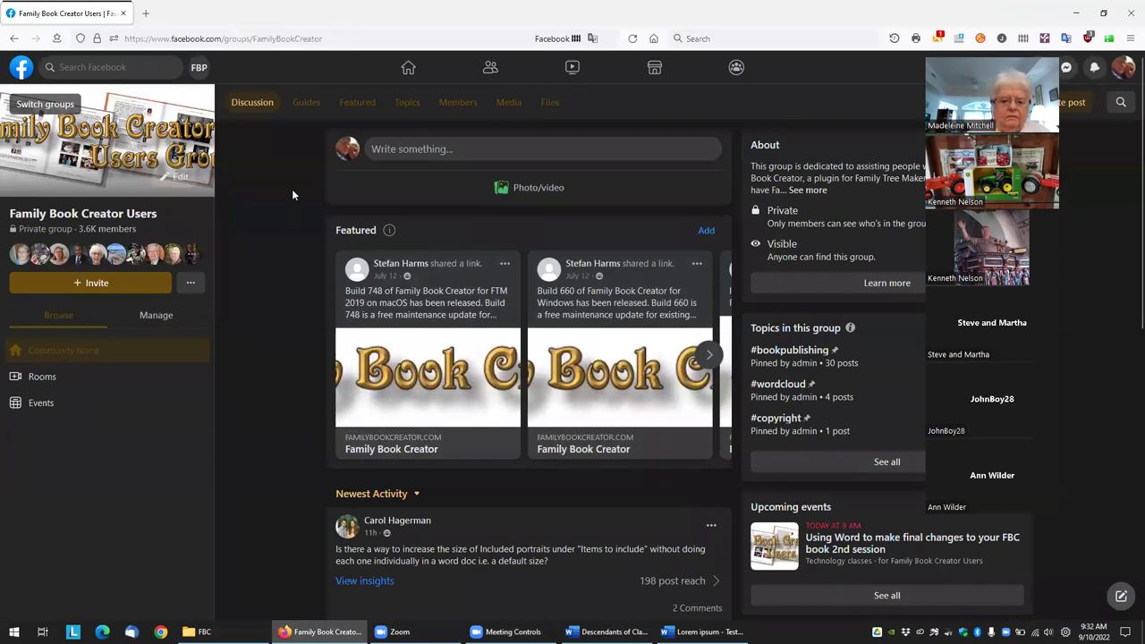
click(715, 357)
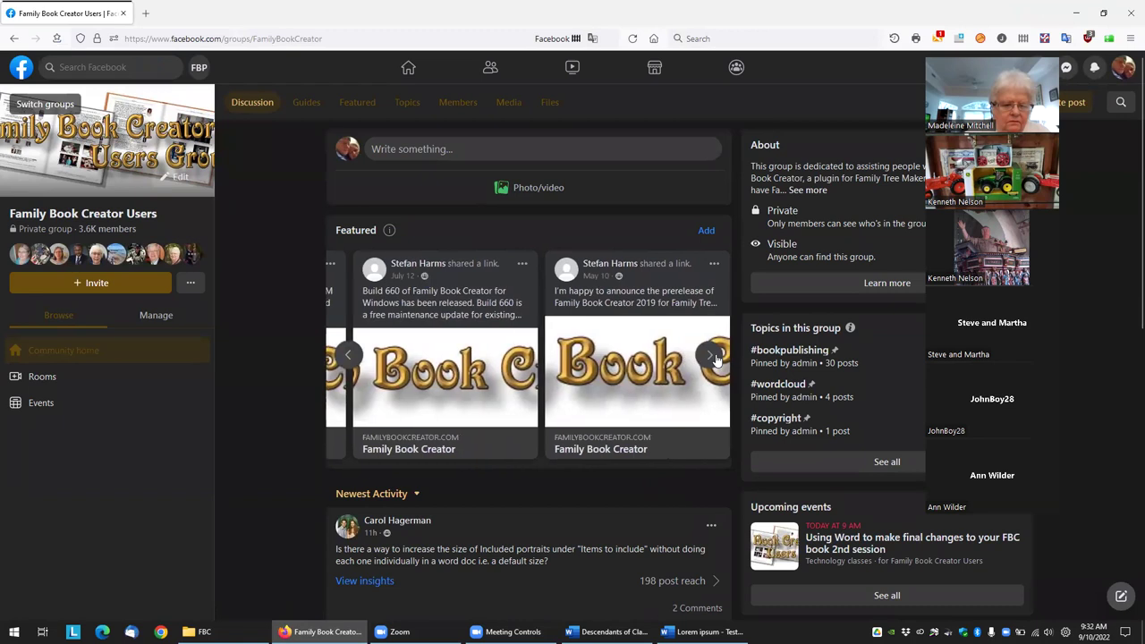
click(715, 357)
click(715, 357)
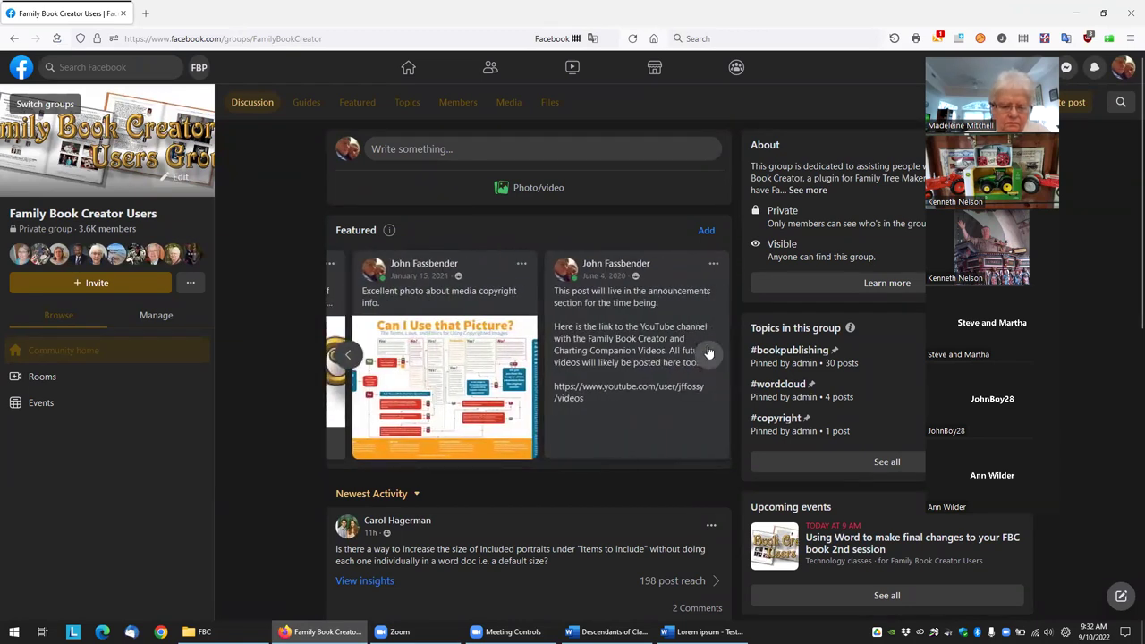
click(709, 358)
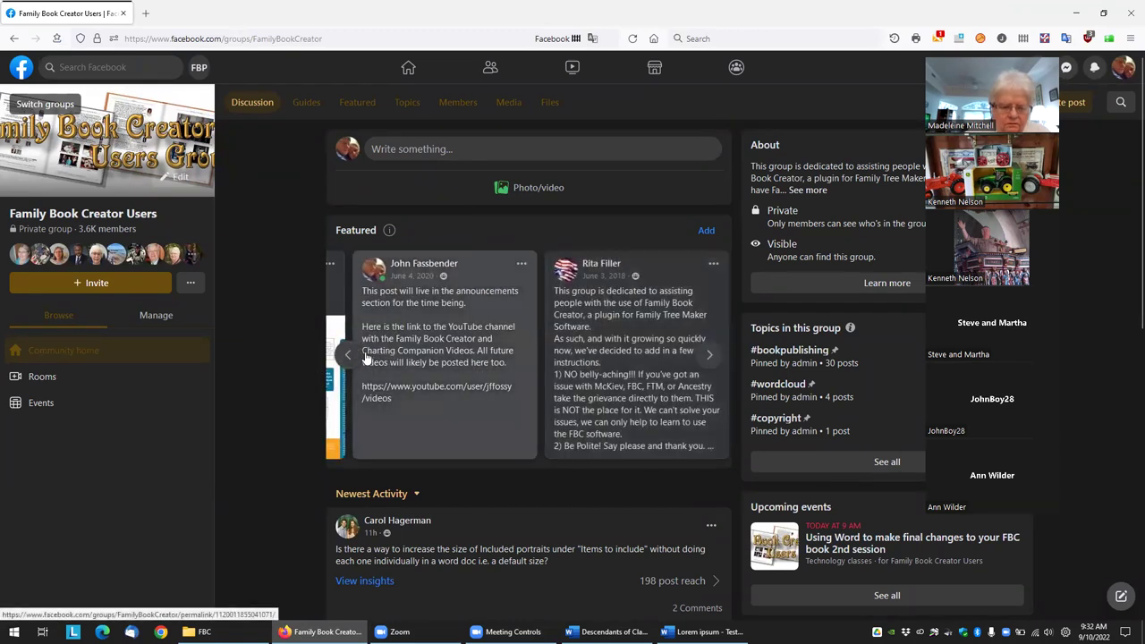
click(349, 358)
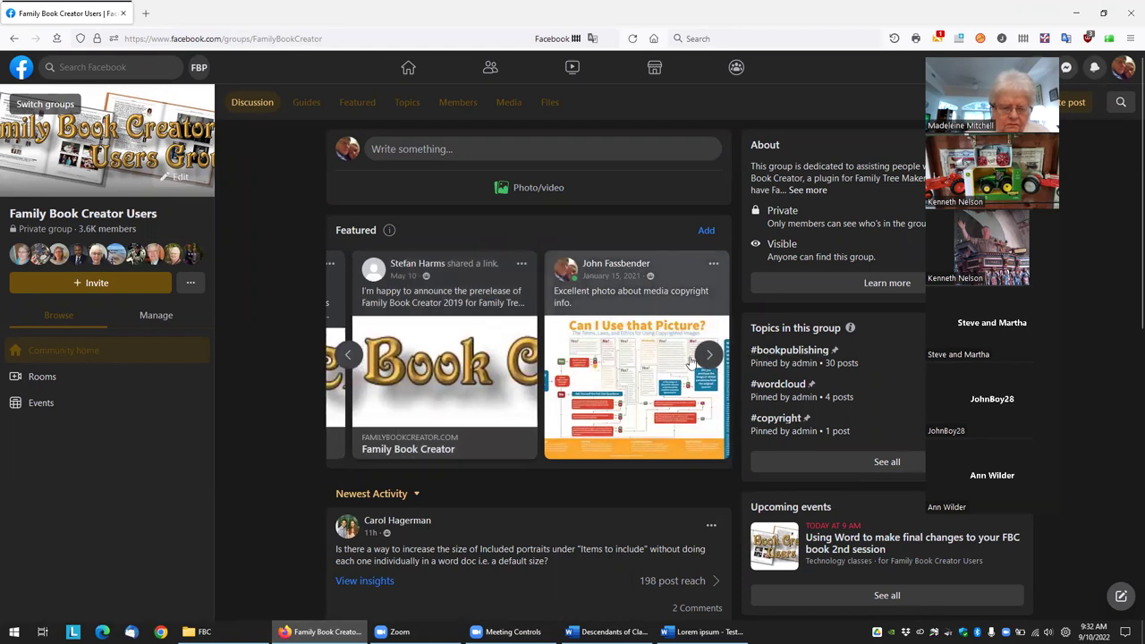
click(710, 356)
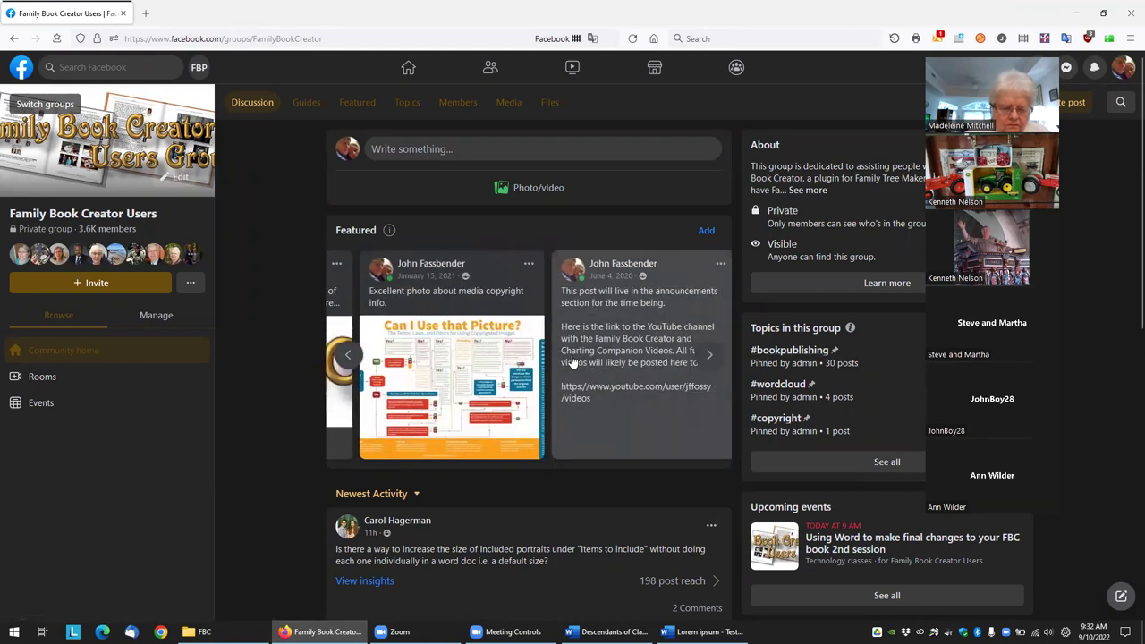
click(646, 328)
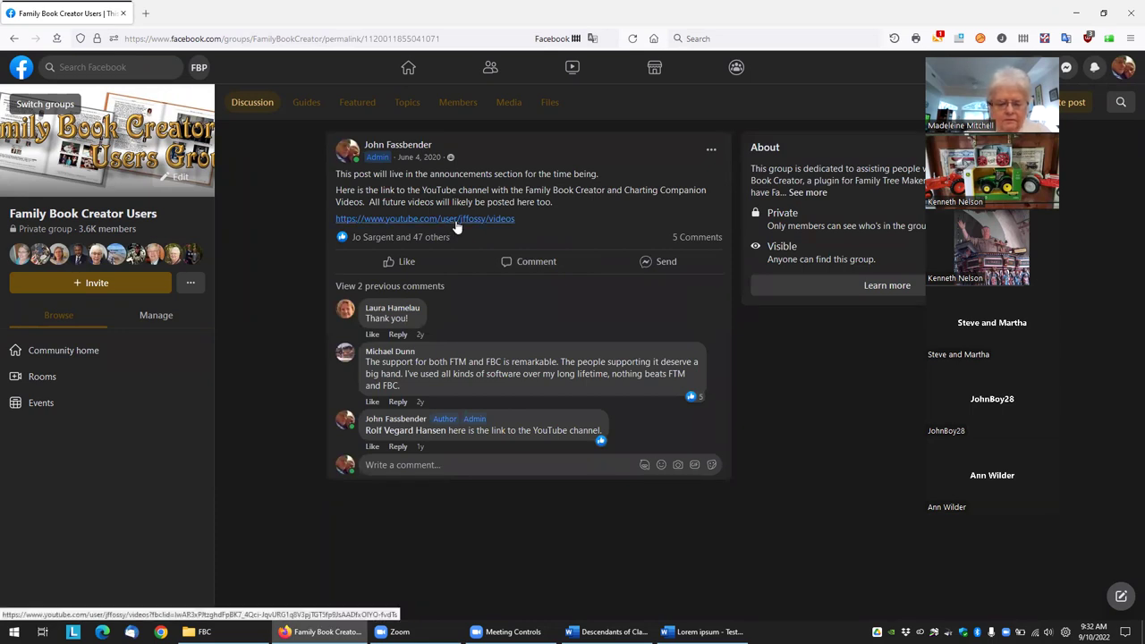
click(455, 221)
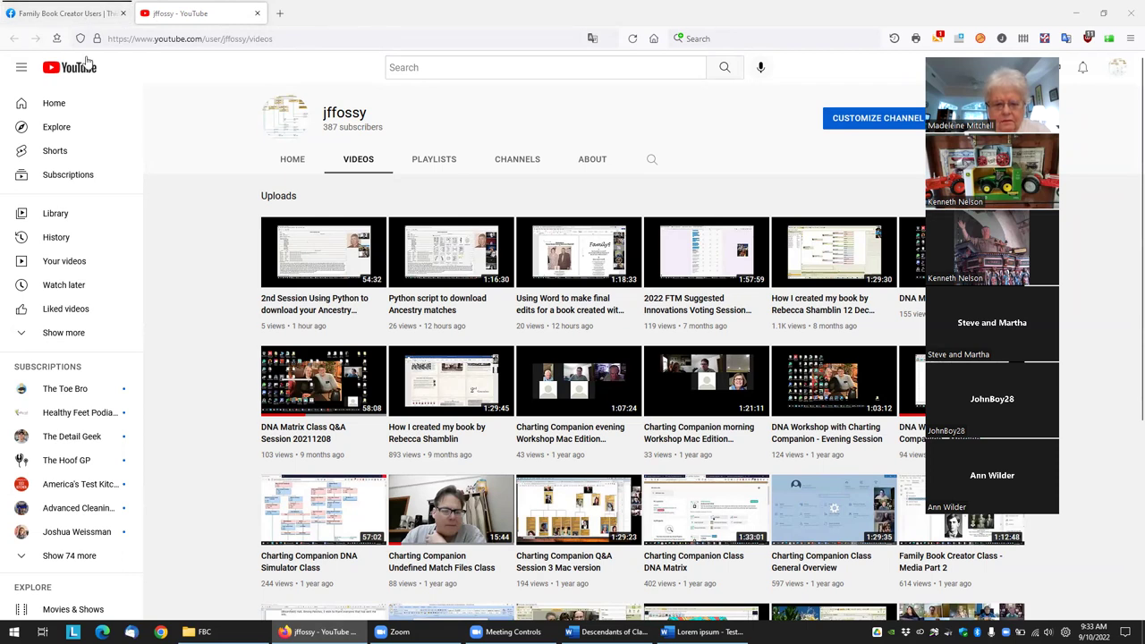
Step: Return to the Family Book Creator Users group, open the featured post on Build 660 for Windows, and follow its download area link
click(65, 15)
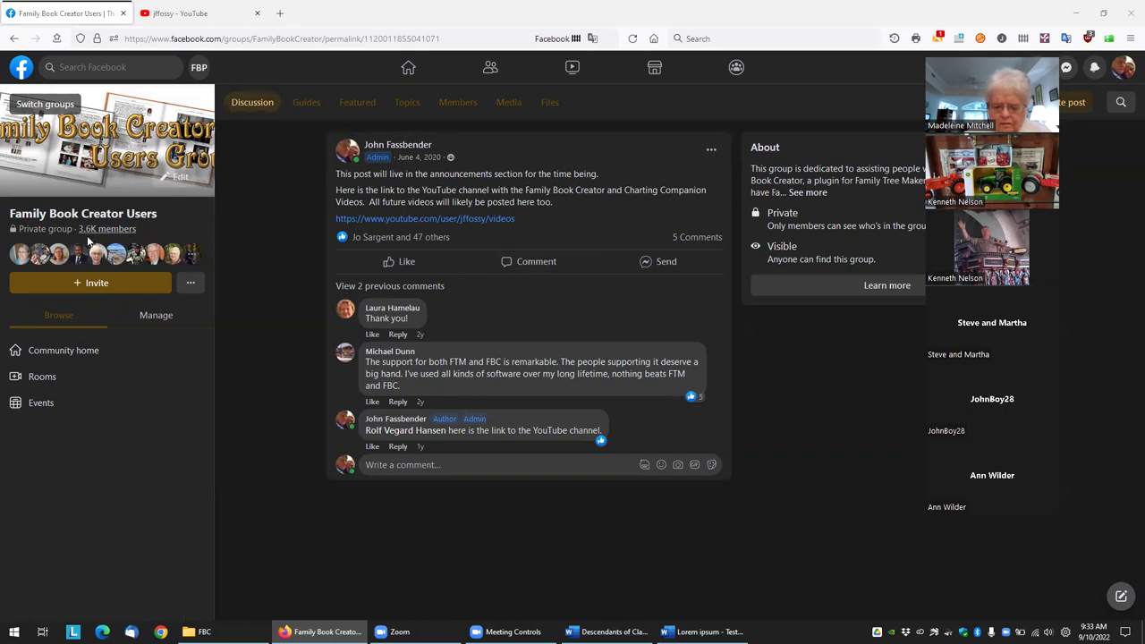
click(49, 356)
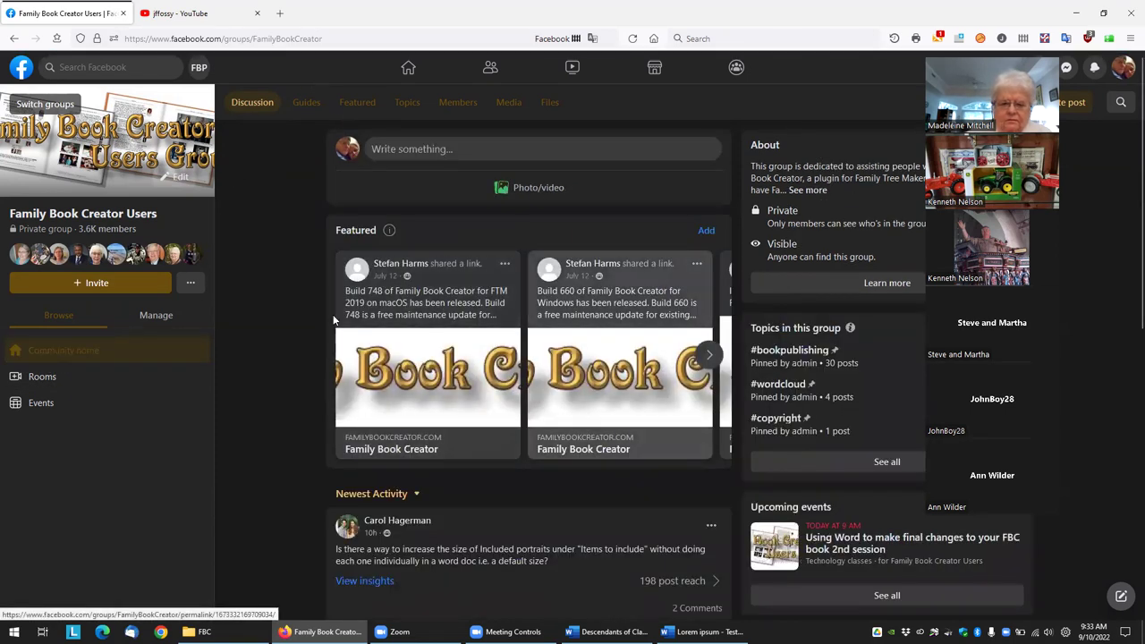
click(651, 313)
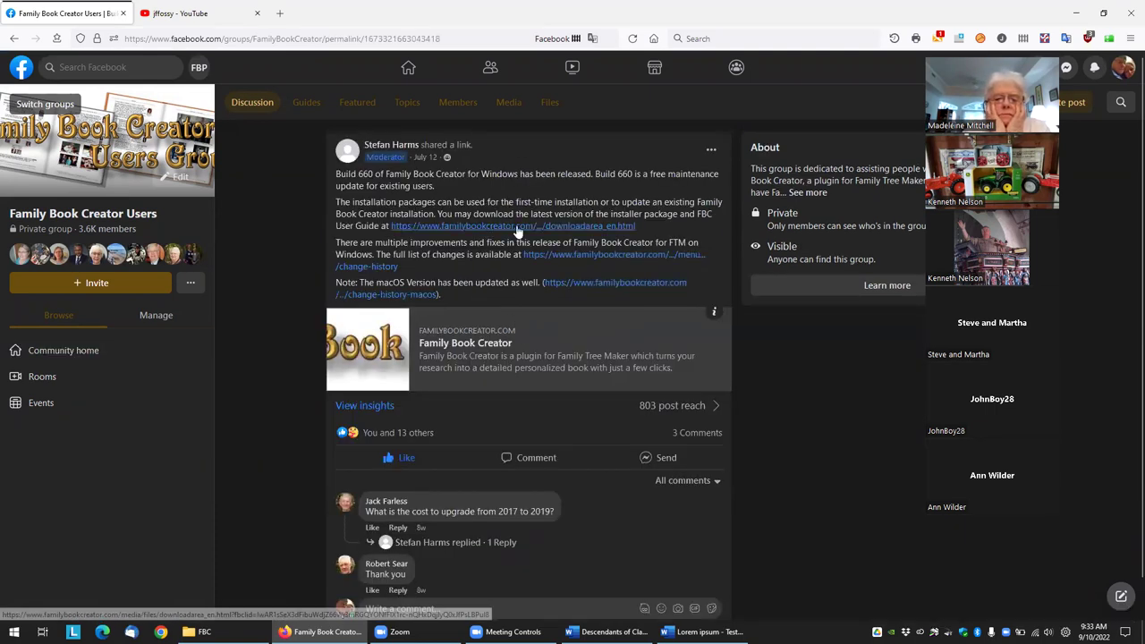
click(516, 227)
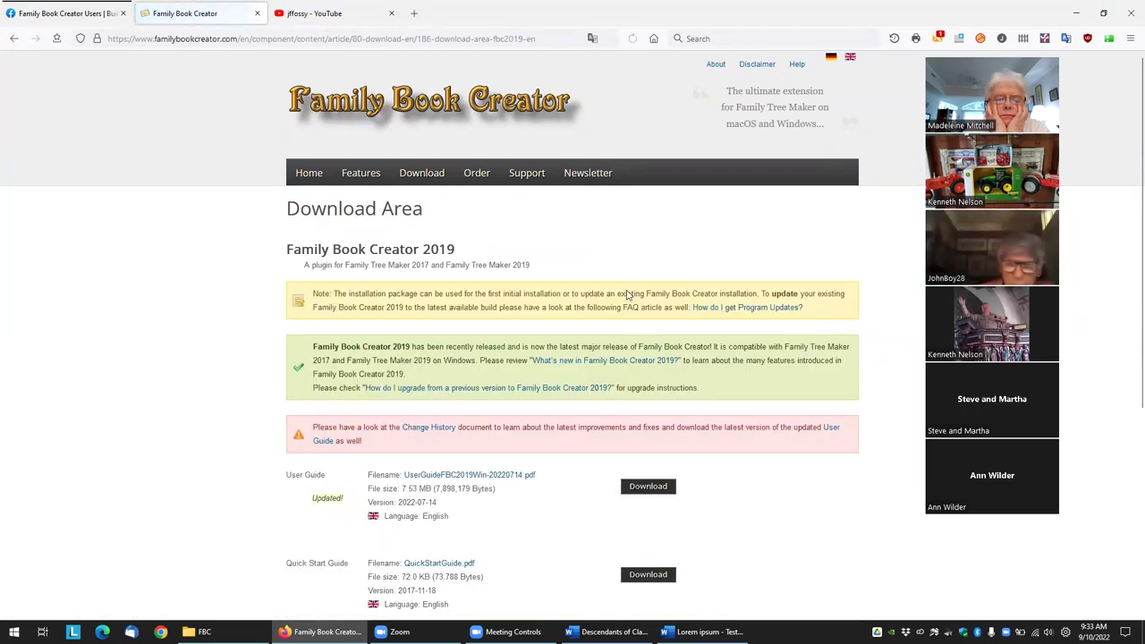
Step: Download UserGuideFBC2019Win-20220714.pdf from the download area, open it with Adobe Acrobat DC, and maximize the window
scroll(479, 279, down, 3)
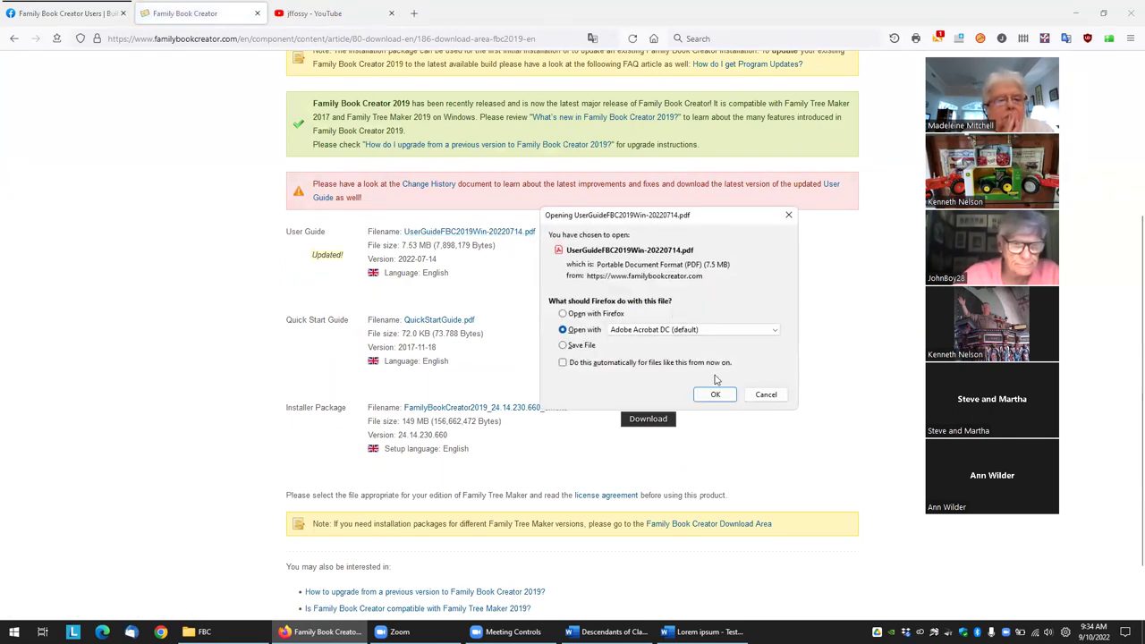
click(726, 399)
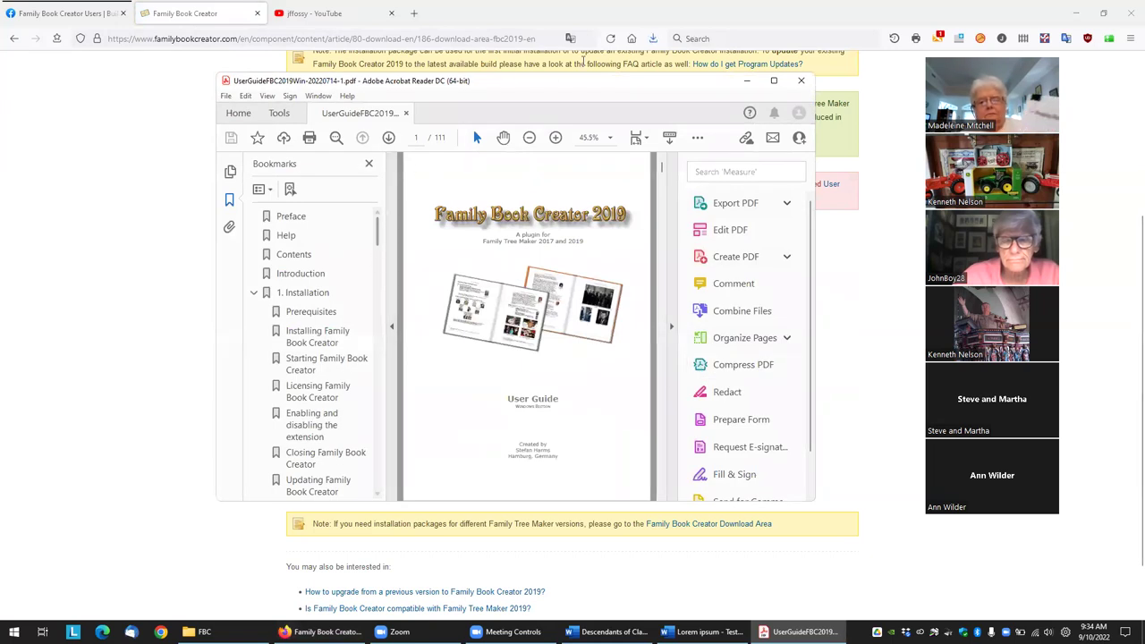
click(772, 82)
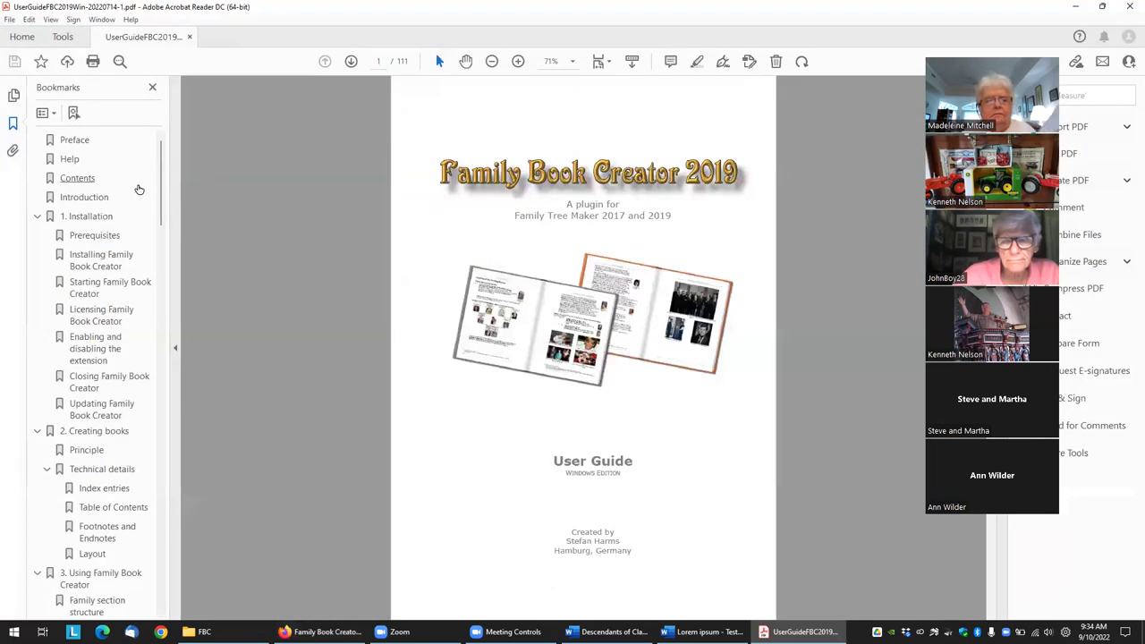
Step: Go to the user guide's Help page, fit it to the window width, and read the Users Group and YouTube resources
scroll(159, 206, down, 15)
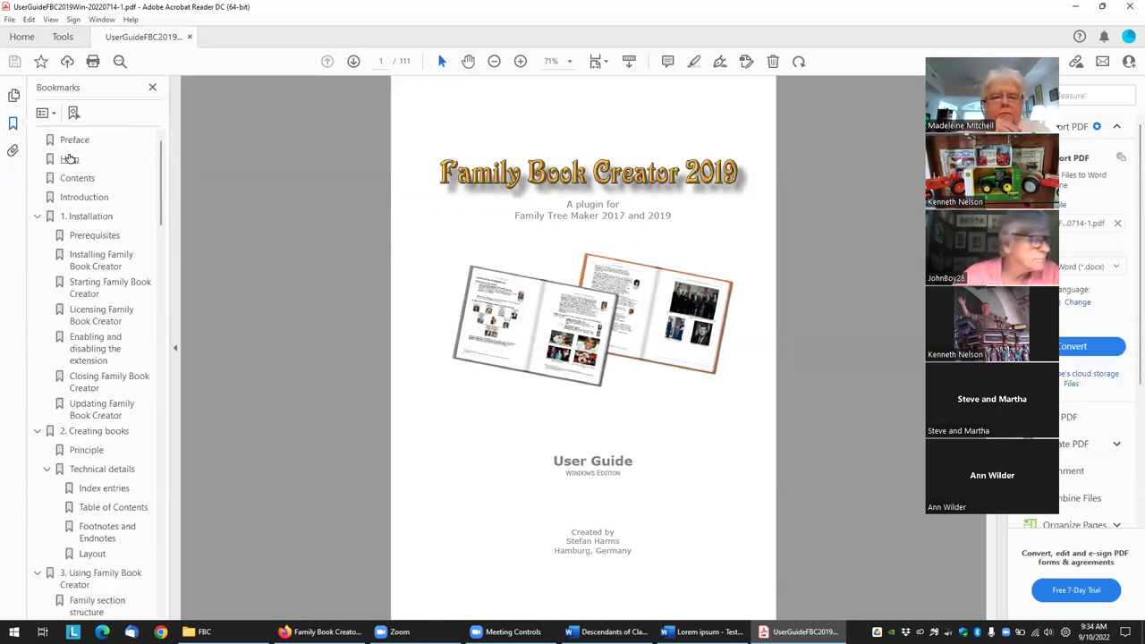
scroll(639, 448, down, 15)
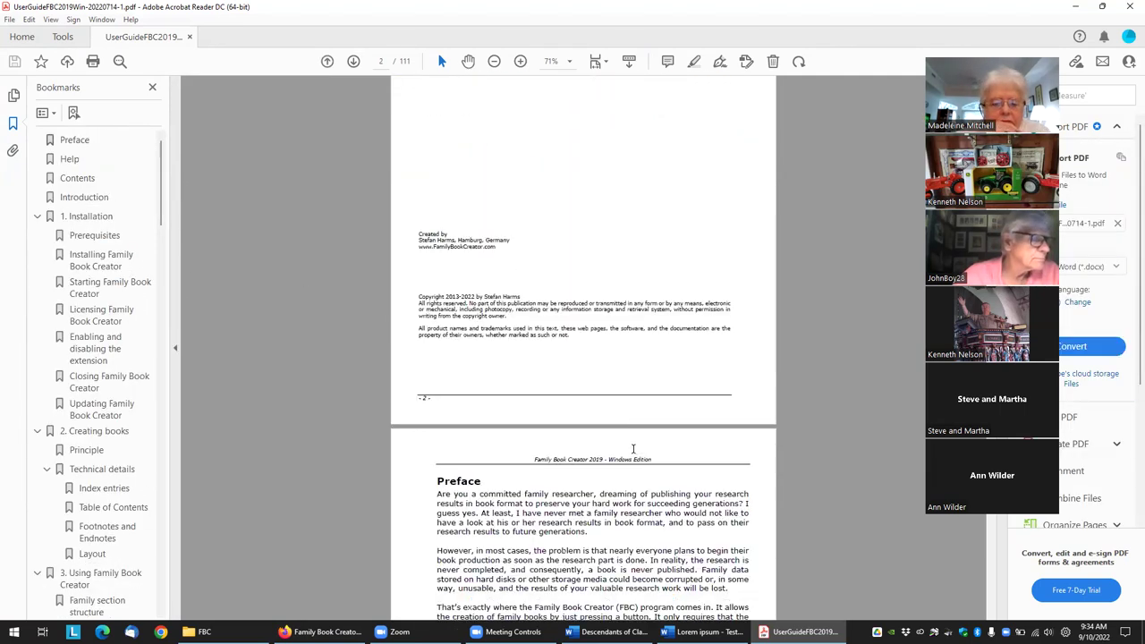
scroll(632, 438, down, 12)
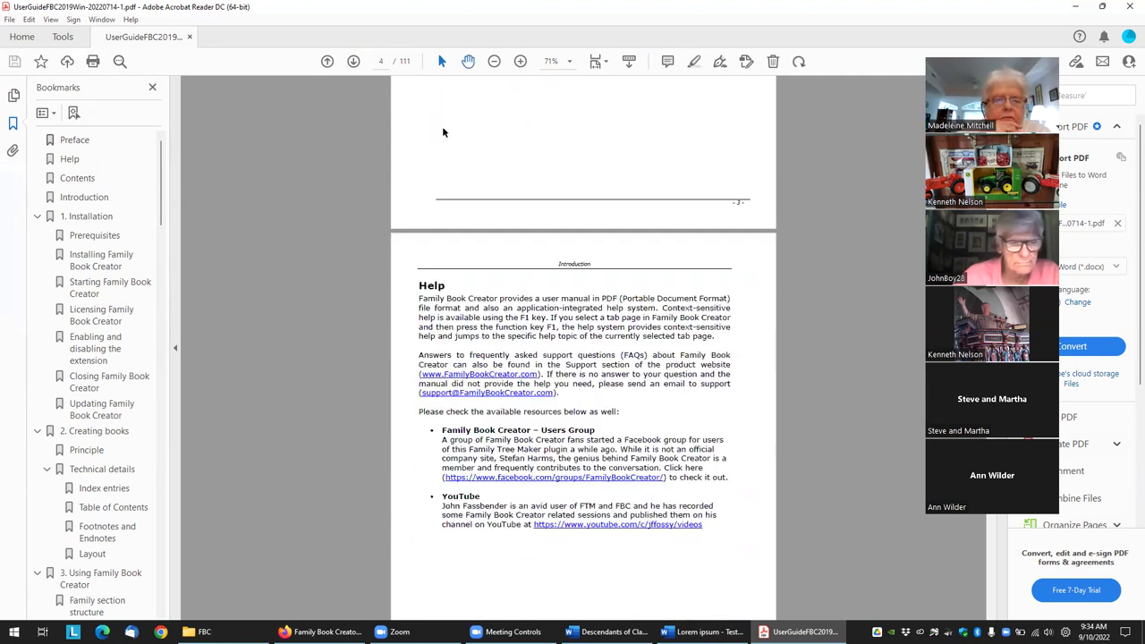
click(569, 61)
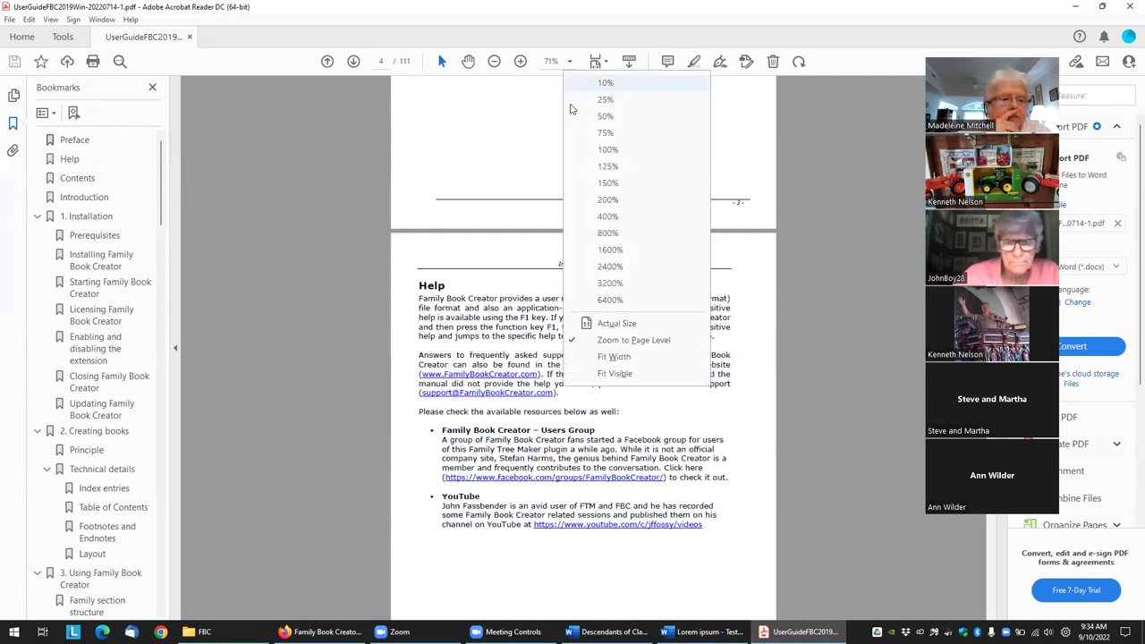
click(615, 356)
scroll(599, 326, down, 8)
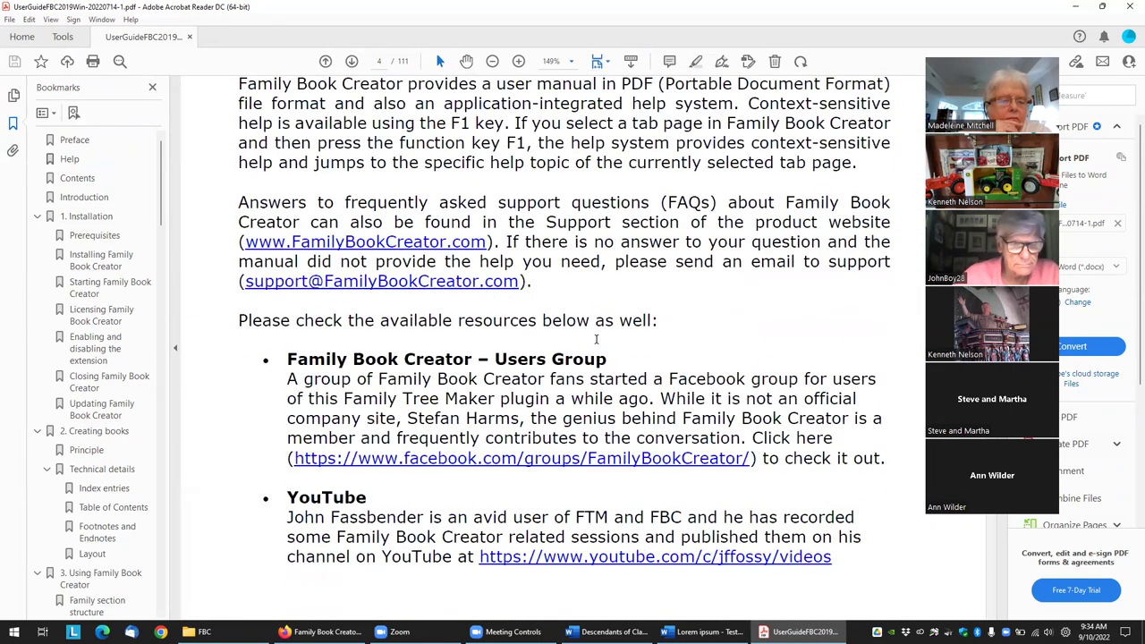
scroll(596, 339, down, 2)
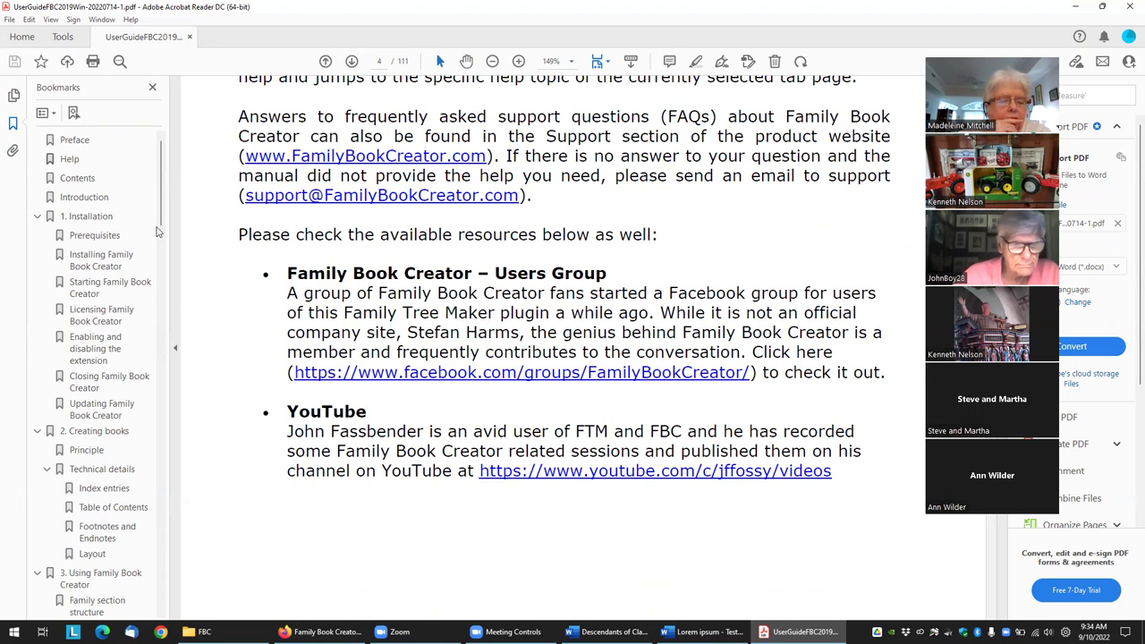
Step: Jump to the user guide's 6. Appendix bookmark and examine the Media categories and Custom fact types tables
drag(163, 218, 174, 612)
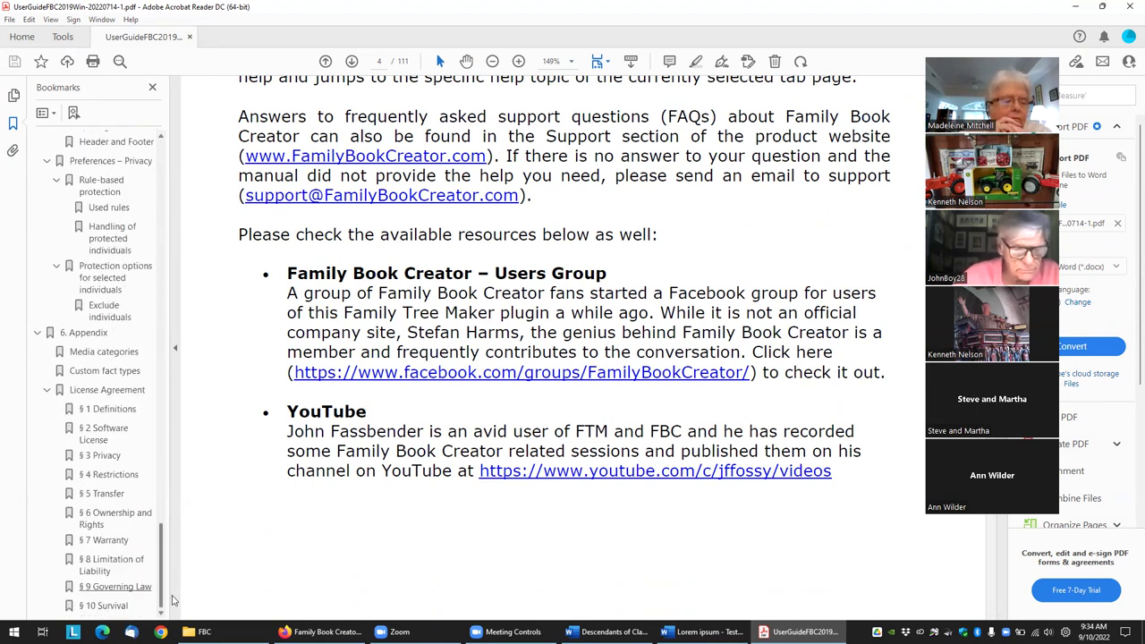
click(93, 332)
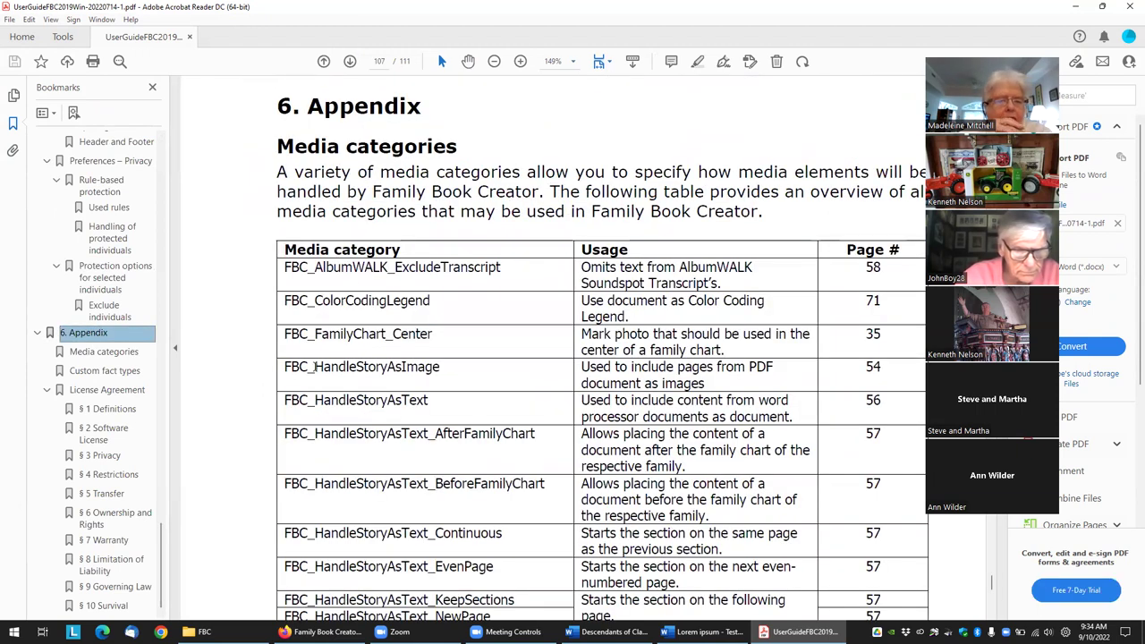
scroll(436, 198, down, 8)
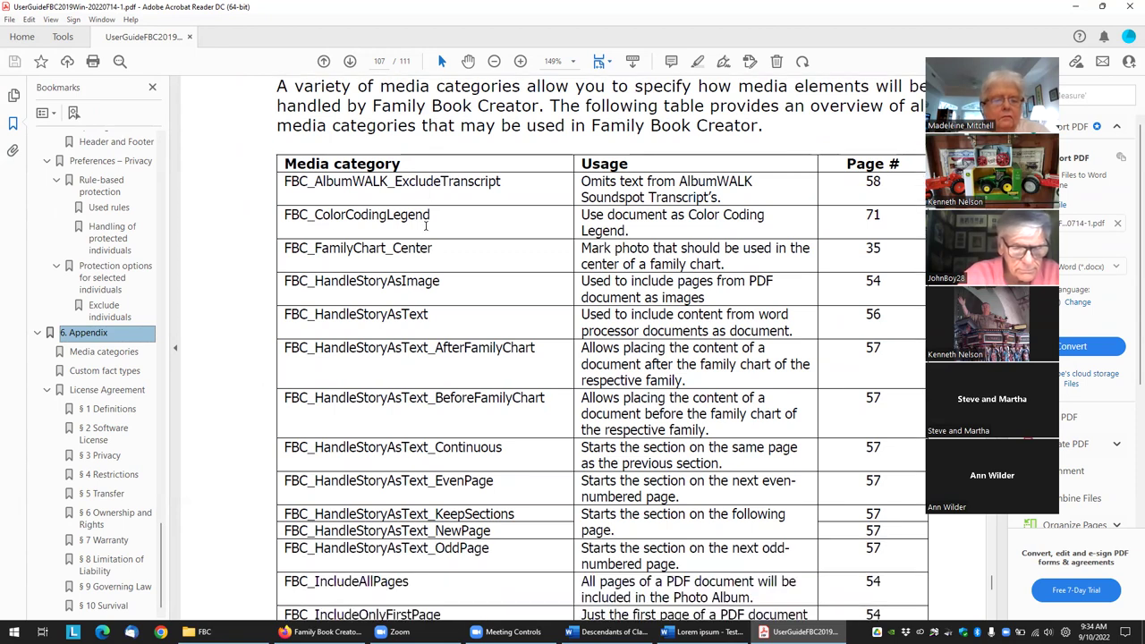
scroll(413, 243, down, 3)
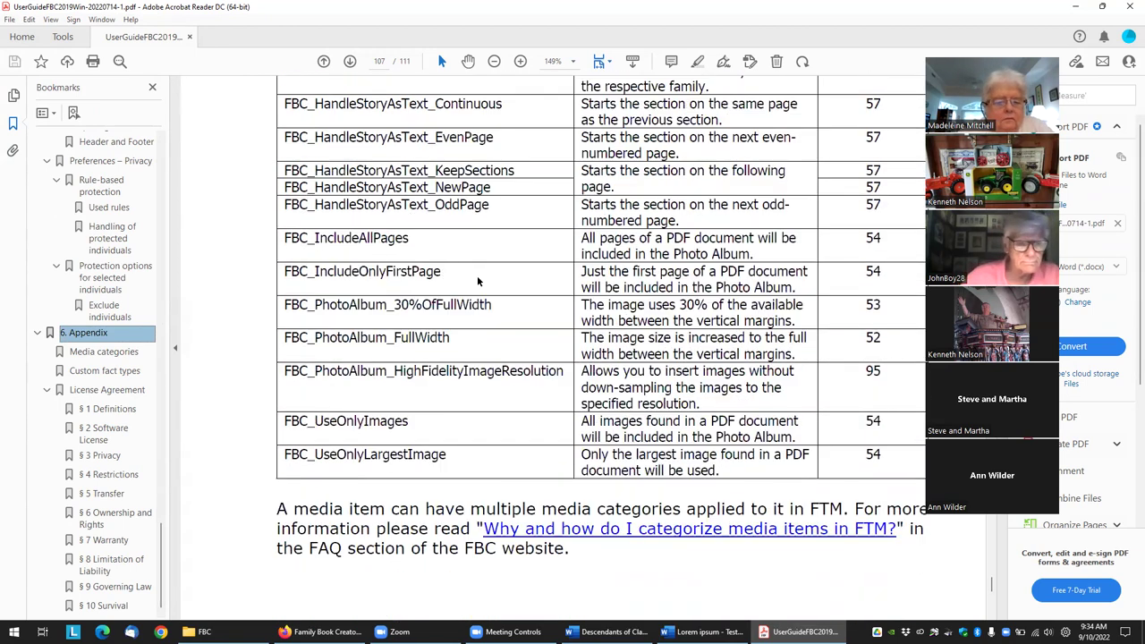
scroll(478, 281, up, 5)
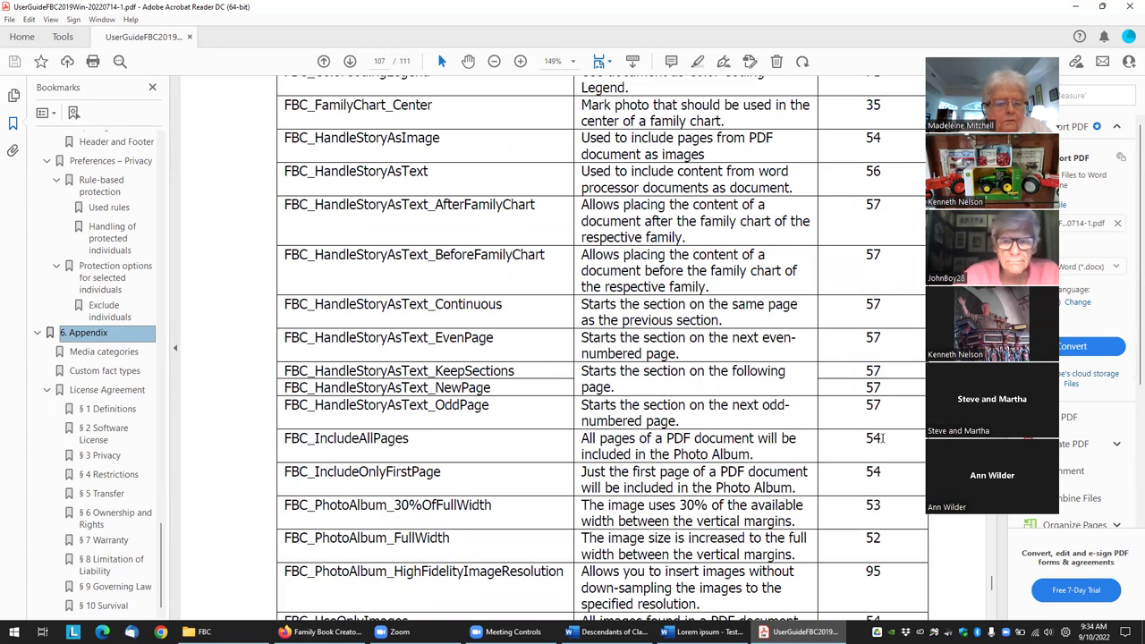
scroll(864, 517, down, 14)
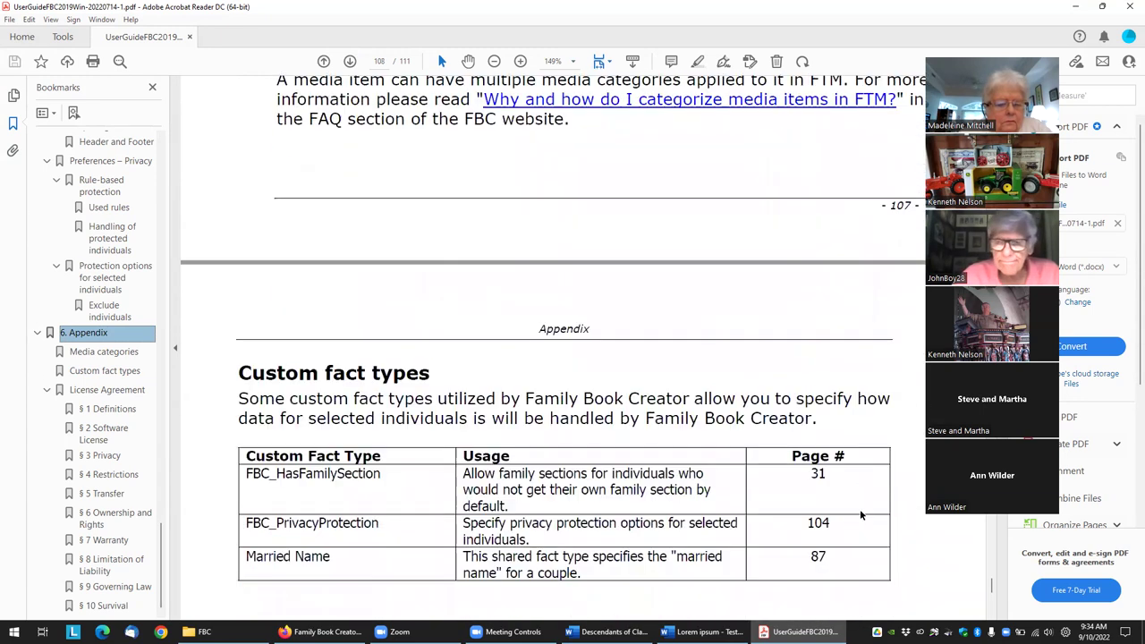
scroll(861, 515, down, 3)
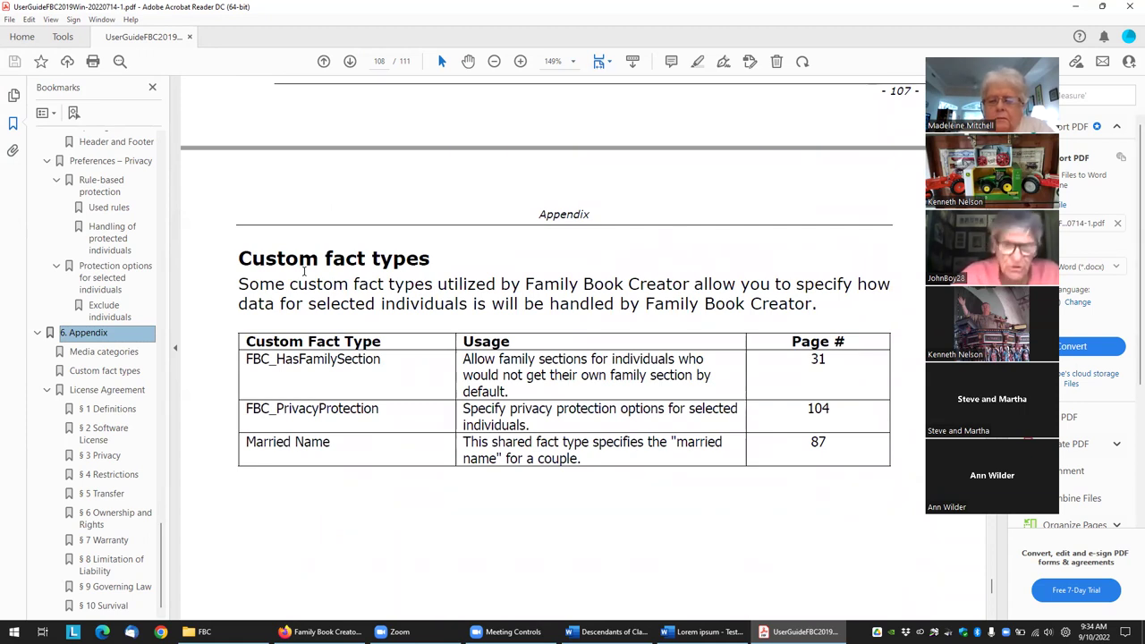
Step: Return to the Media categories table and highlight FBC_HandleStoryAsImage while reviewing the story-handling categories
scroll(304, 272, up, 10)
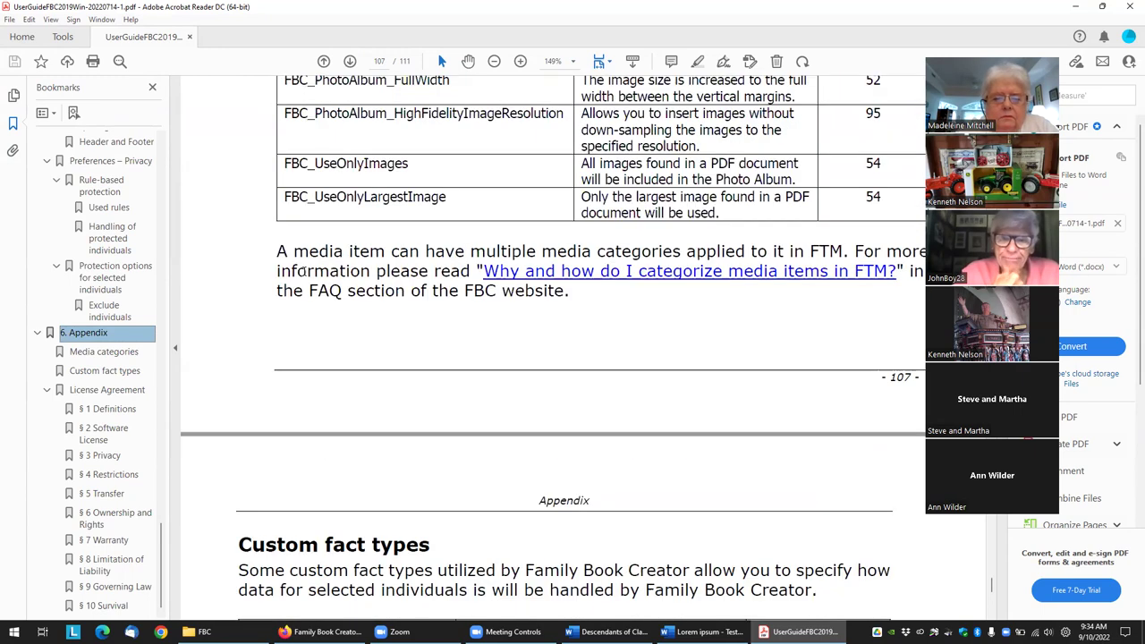
scroll(304, 272, up, 3)
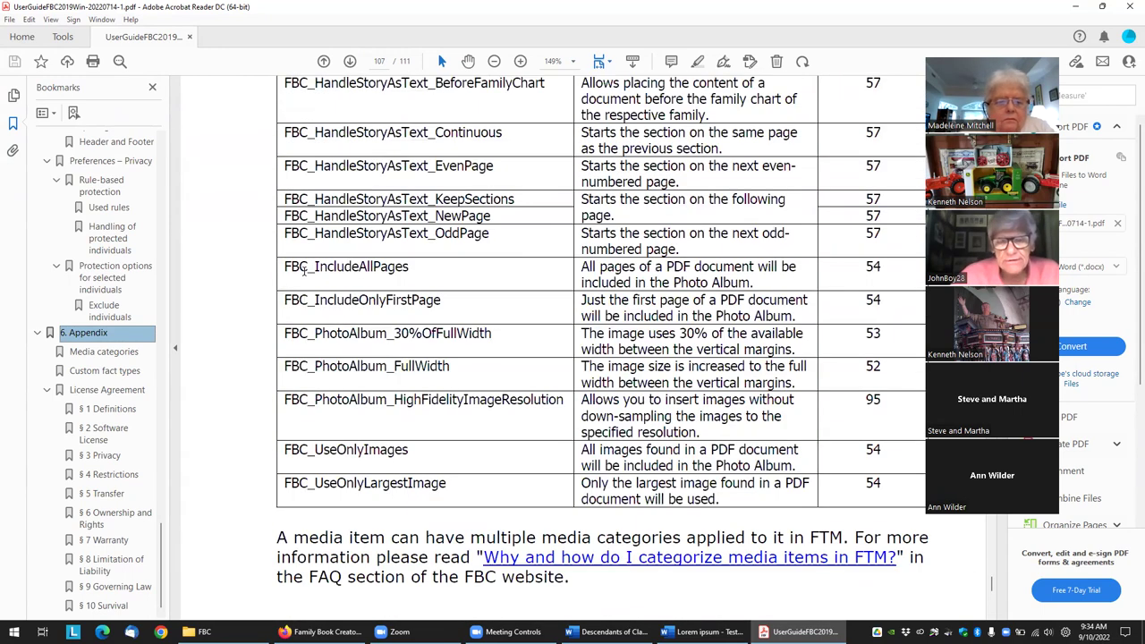
scroll(305, 272, up, 3)
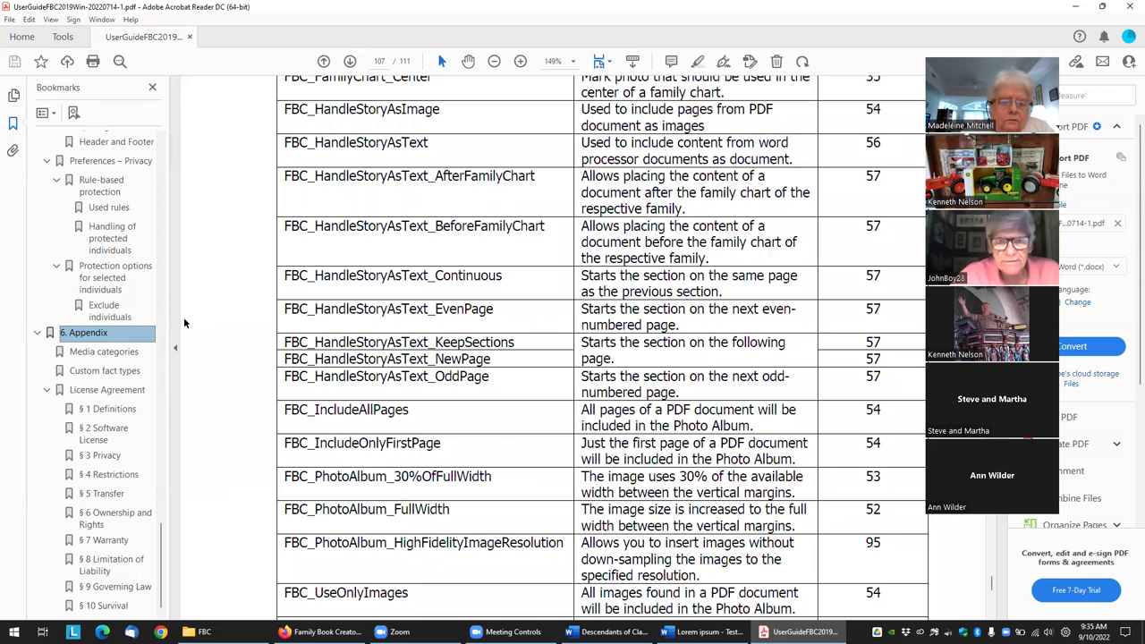
scroll(437, 275, up, 1)
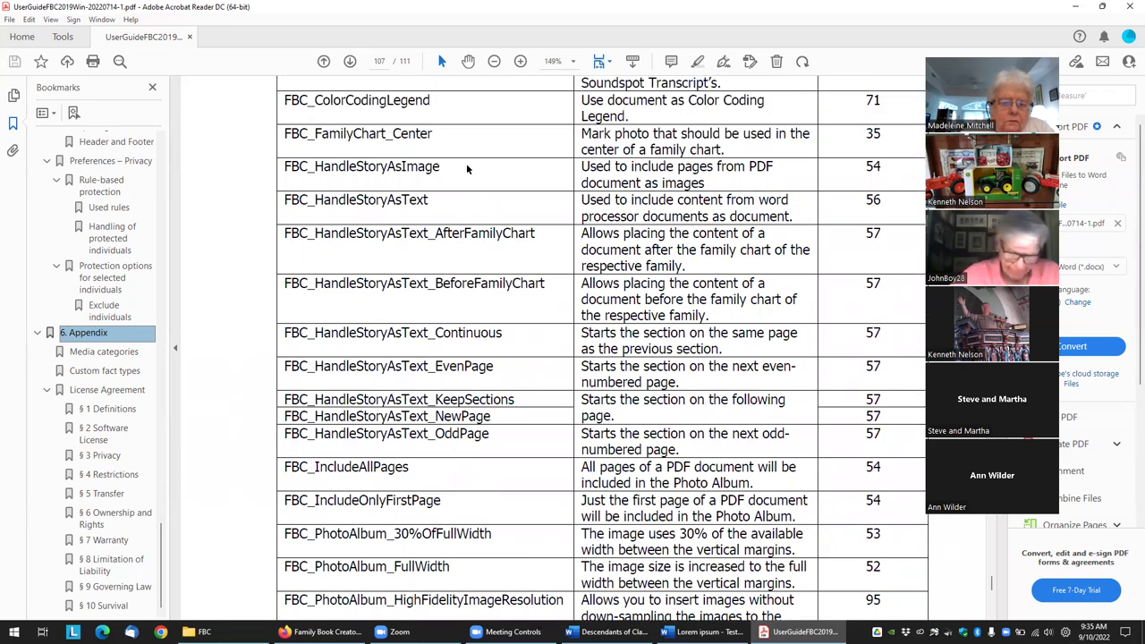
drag(442, 170, 284, 170)
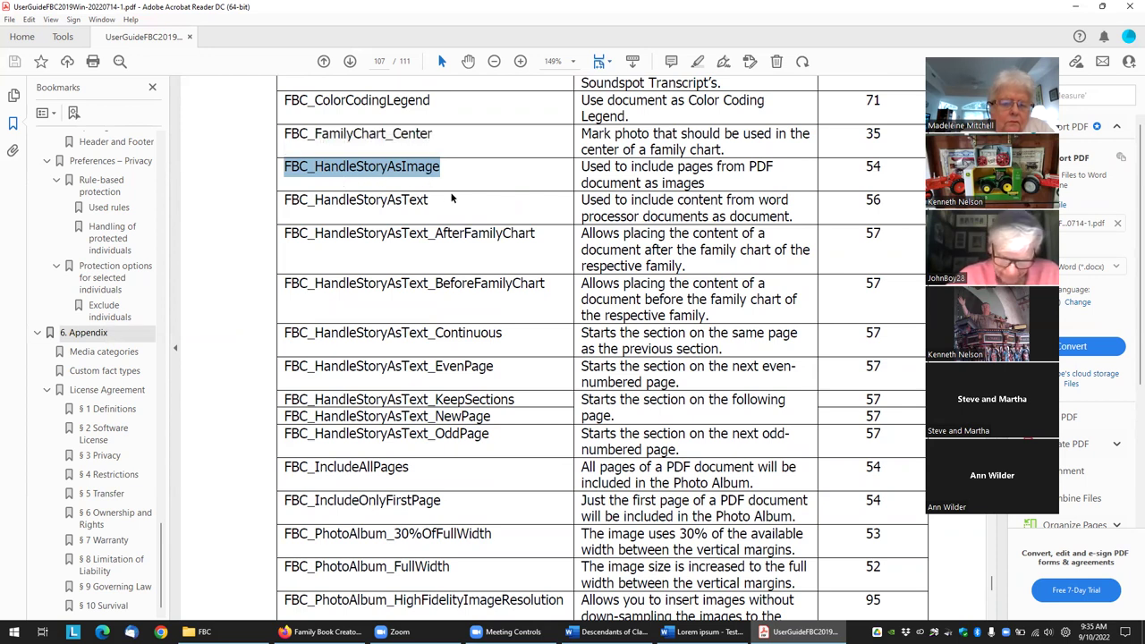
click(439, 201)
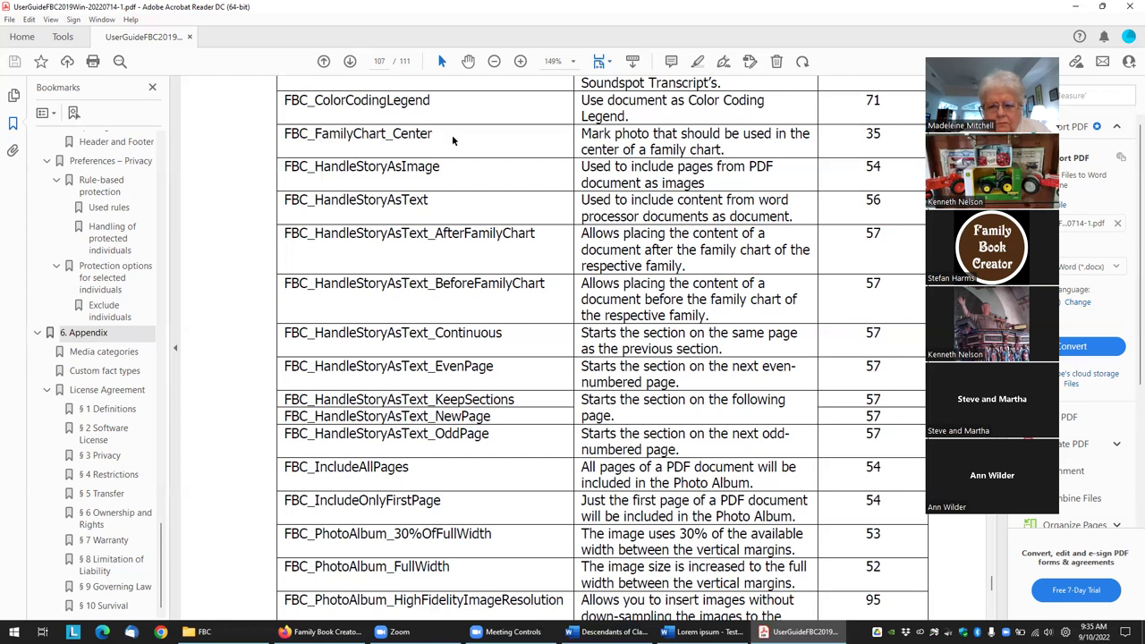
Step: Review the photo album categories in the Media categories table, highlighting part of FBC_PhotoAlbum_30%OfFullWidth
scroll(563, 273, down, 3)
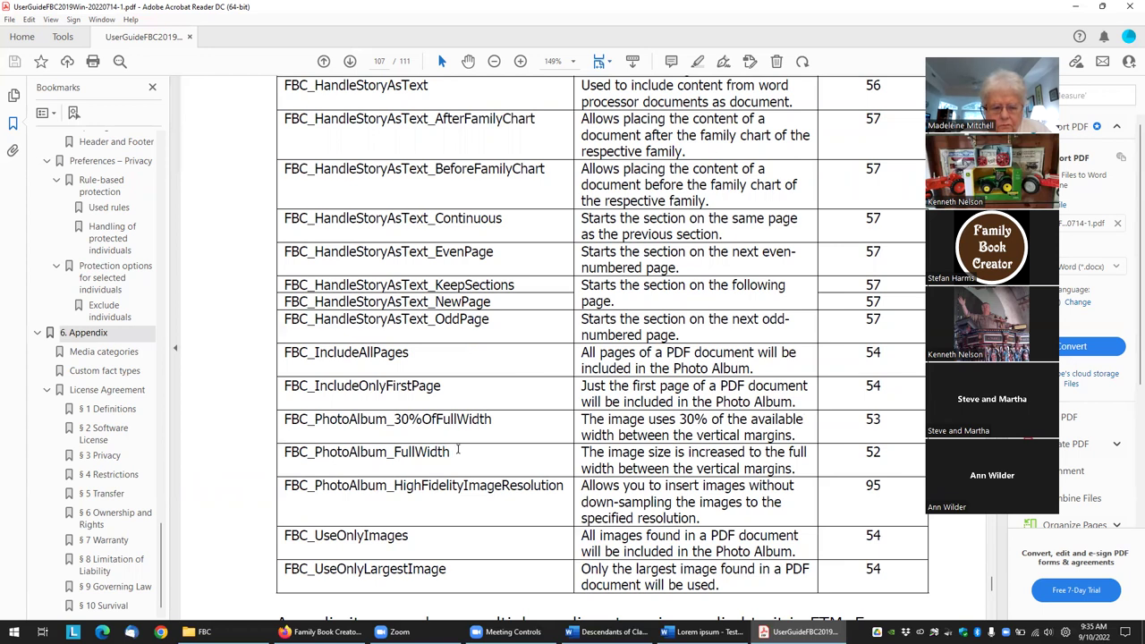
drag(457, 450, 366, 419)
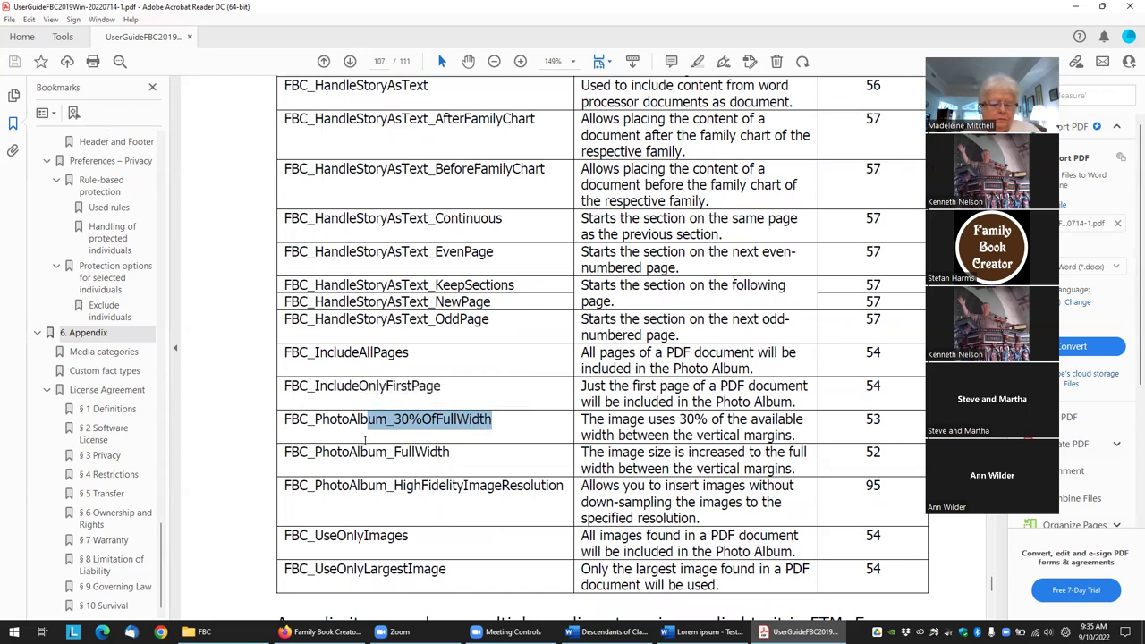
click(543, 406)
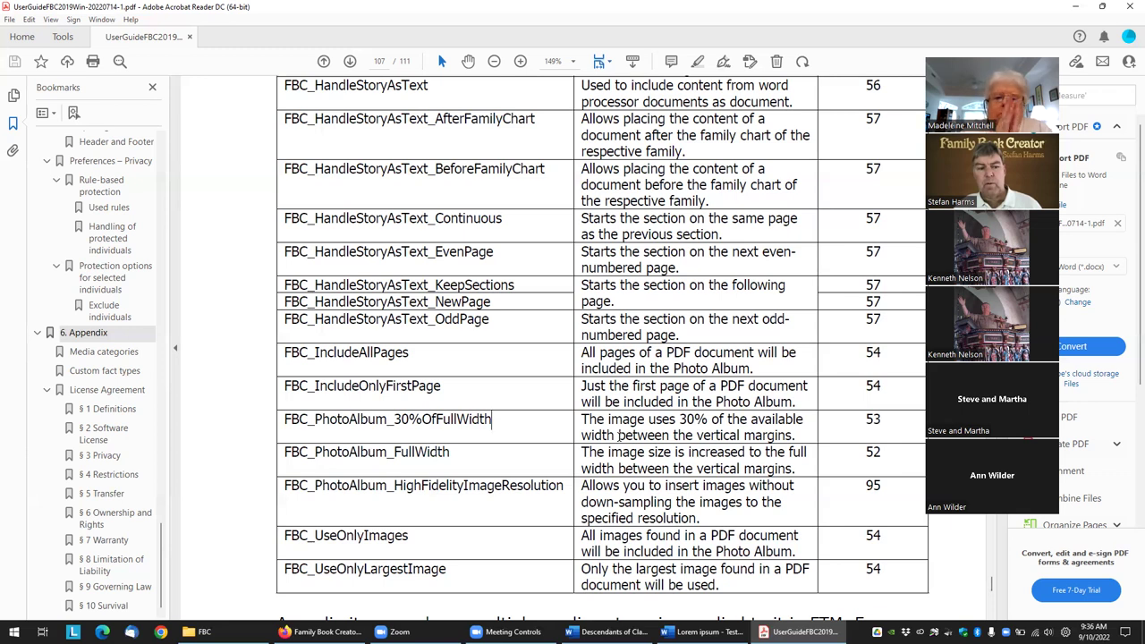
scroll(536, 394, up, 3)
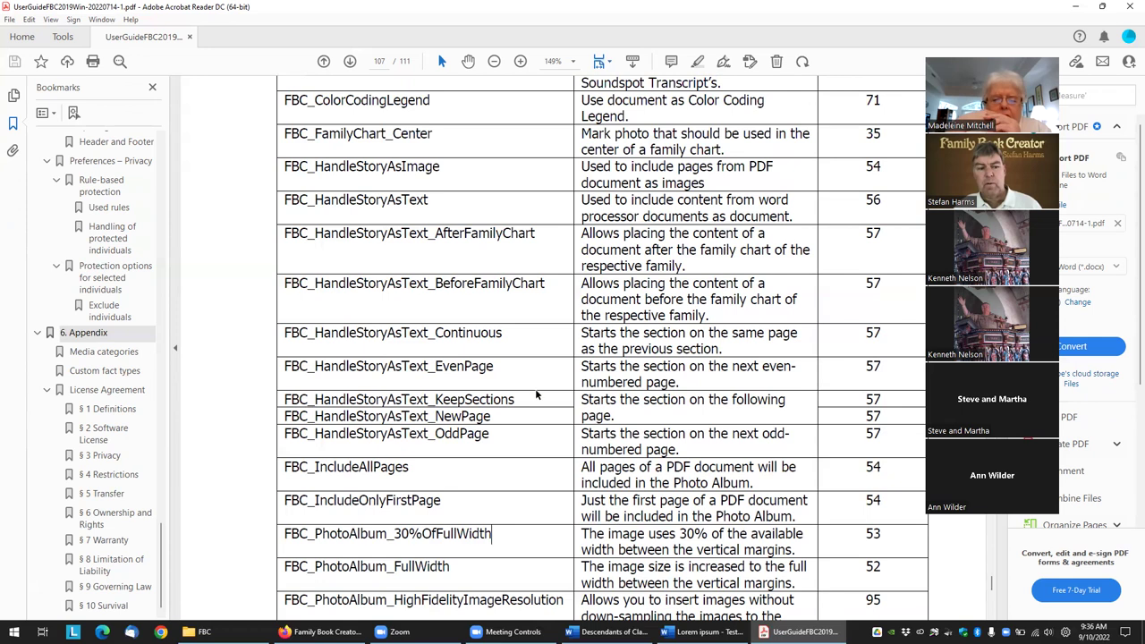
Step: Go to page 22 of the user guide and read the Technical details and Index entries sections
click(379, 61)
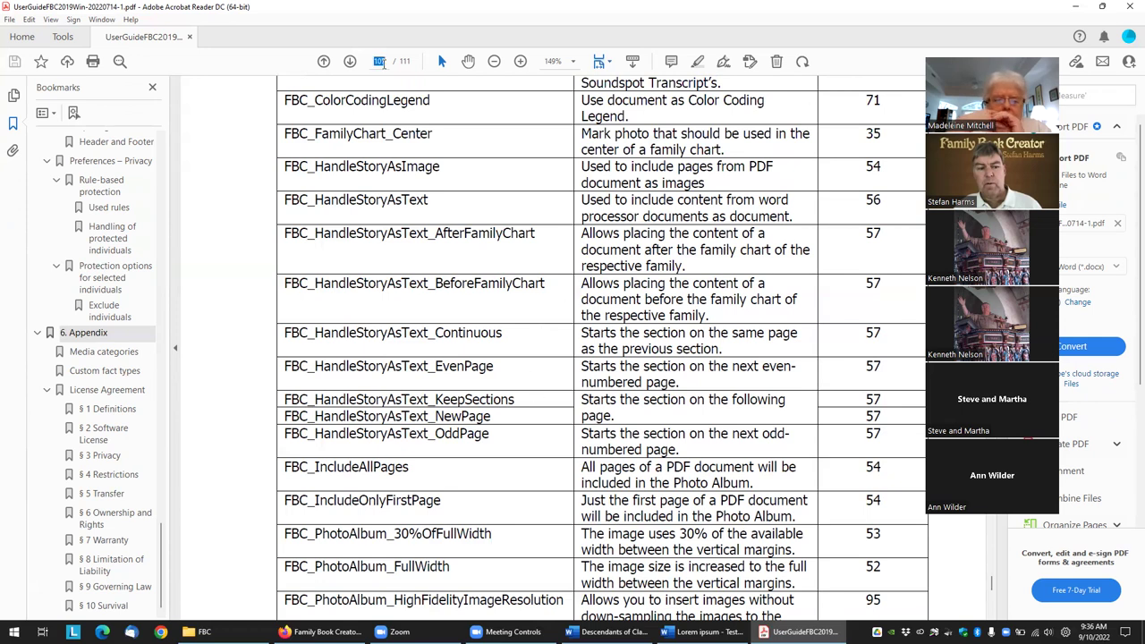
text(22)
key(Return)
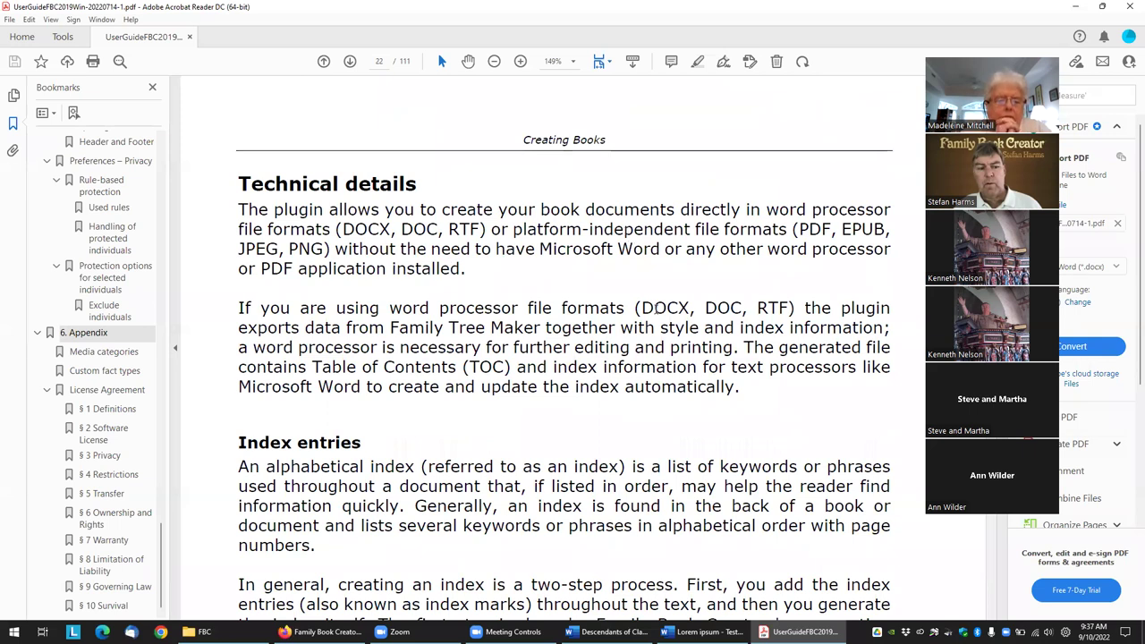
scroll(658, 386, down, 4)
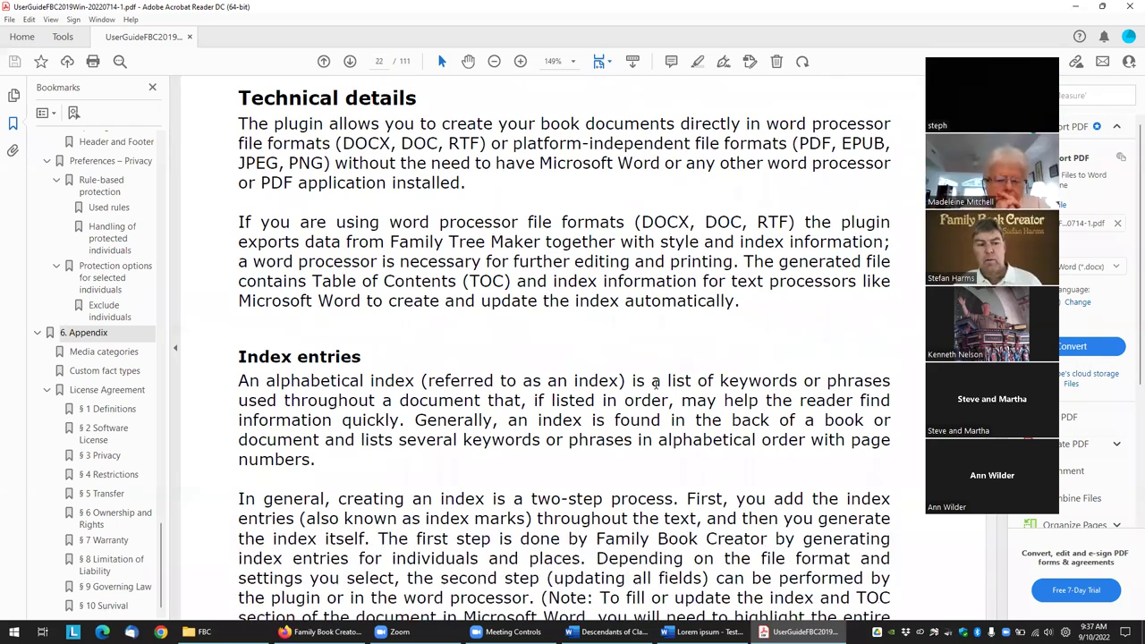
scroll(659, 376, up, 3)
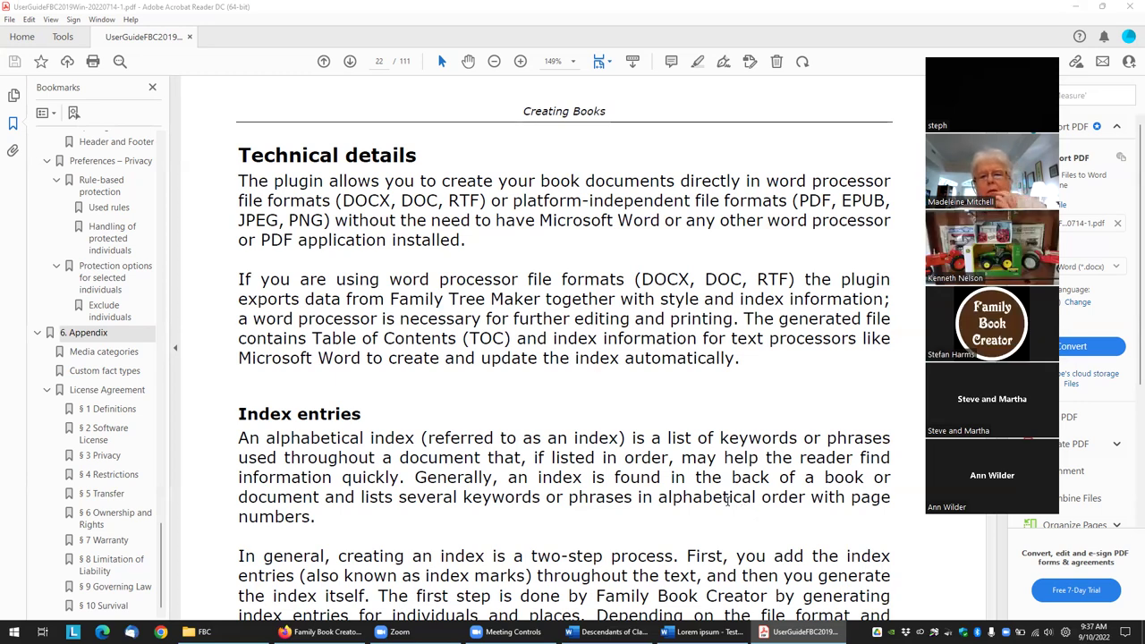
scroll(756, 511, down, 7)
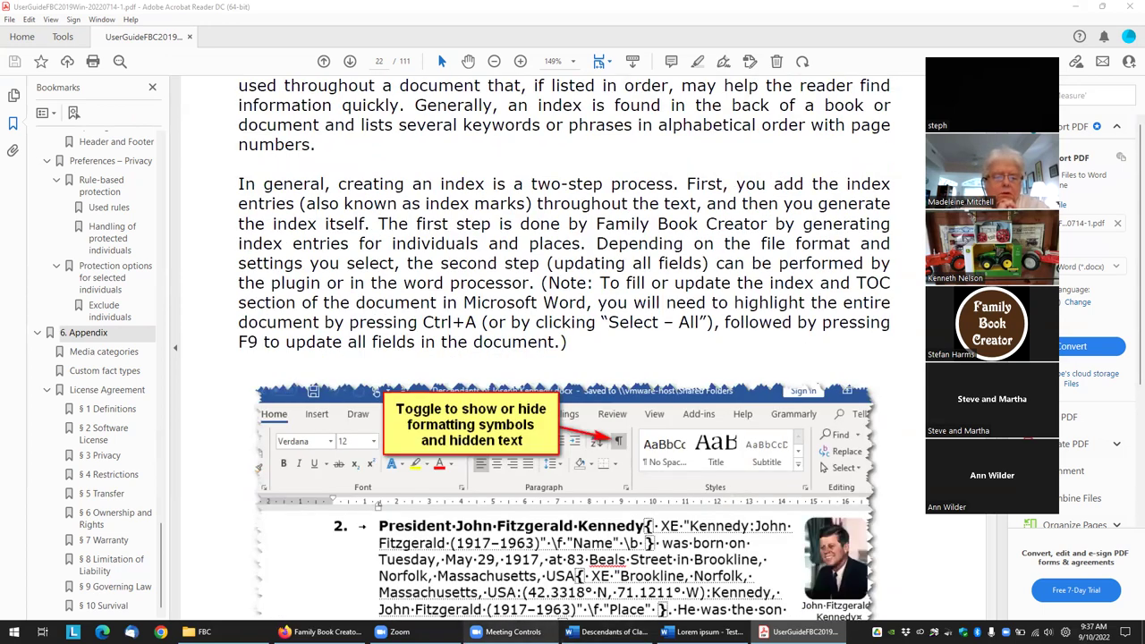
Step: Switch to the family book document in Word and place the cursor at the start of Article 2's body text
click(608, 632)
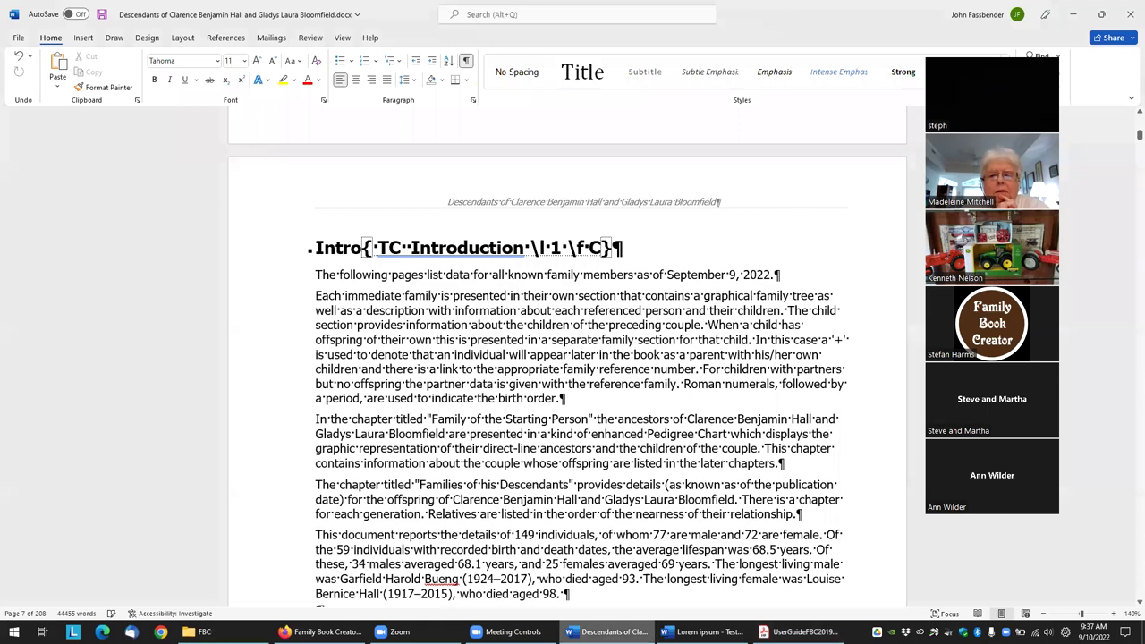
scroll(603, 475, down, 8)
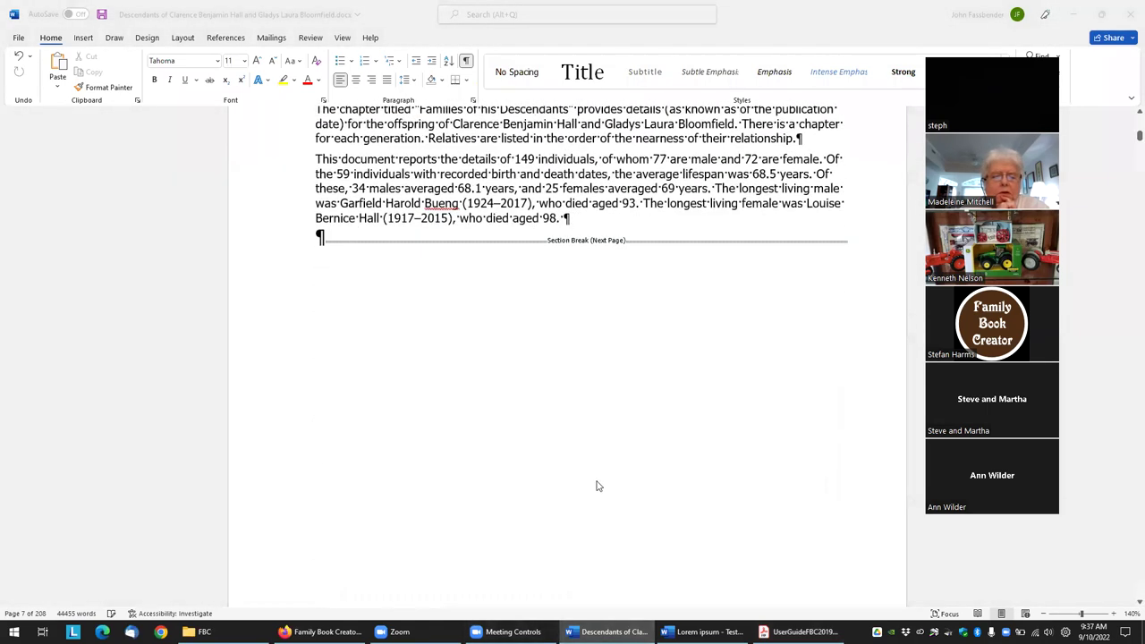
scroll(644, 483, down, 1)
scroll(1129, 135, down, 2)
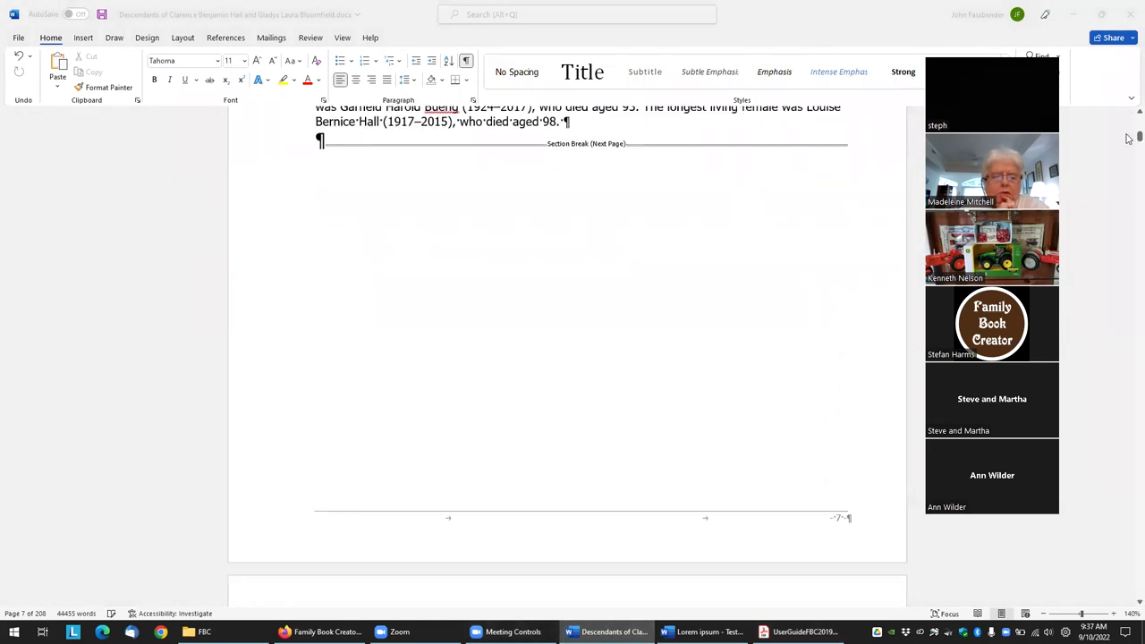
drag(1129, 137, 1124, 517)
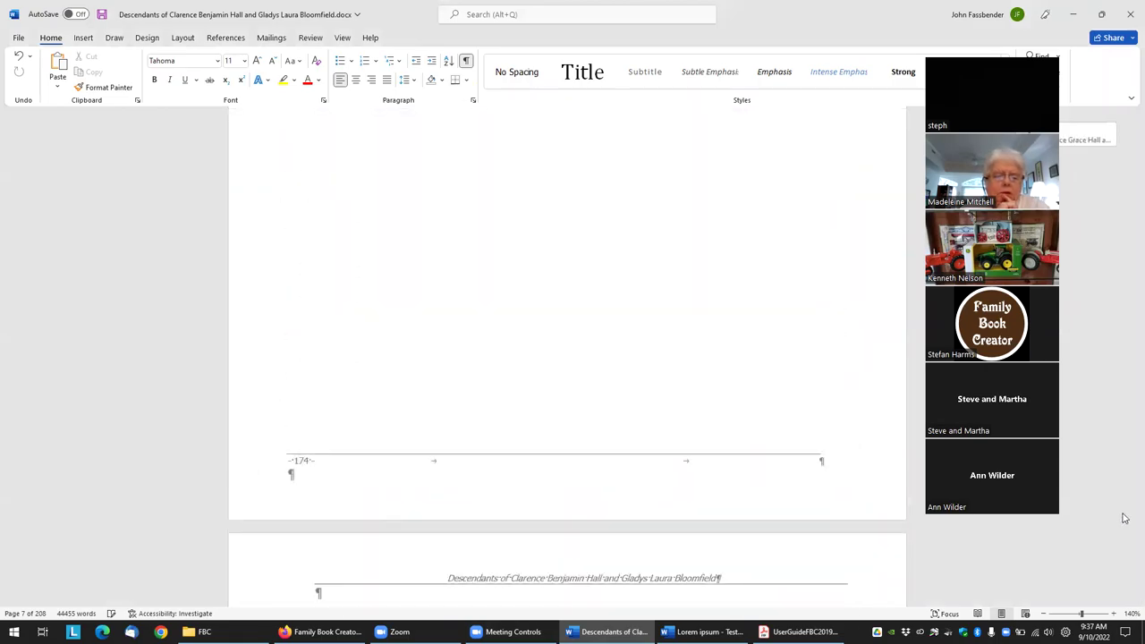
scroll(647, 350, down, 12)
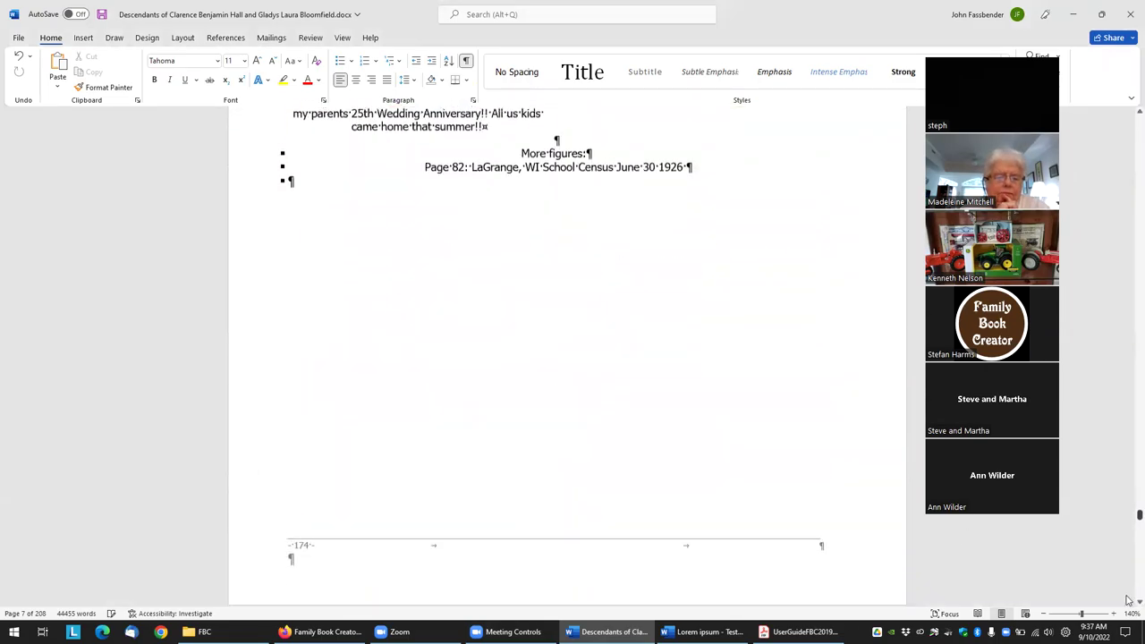
scroll(1129, 598, down, 20)
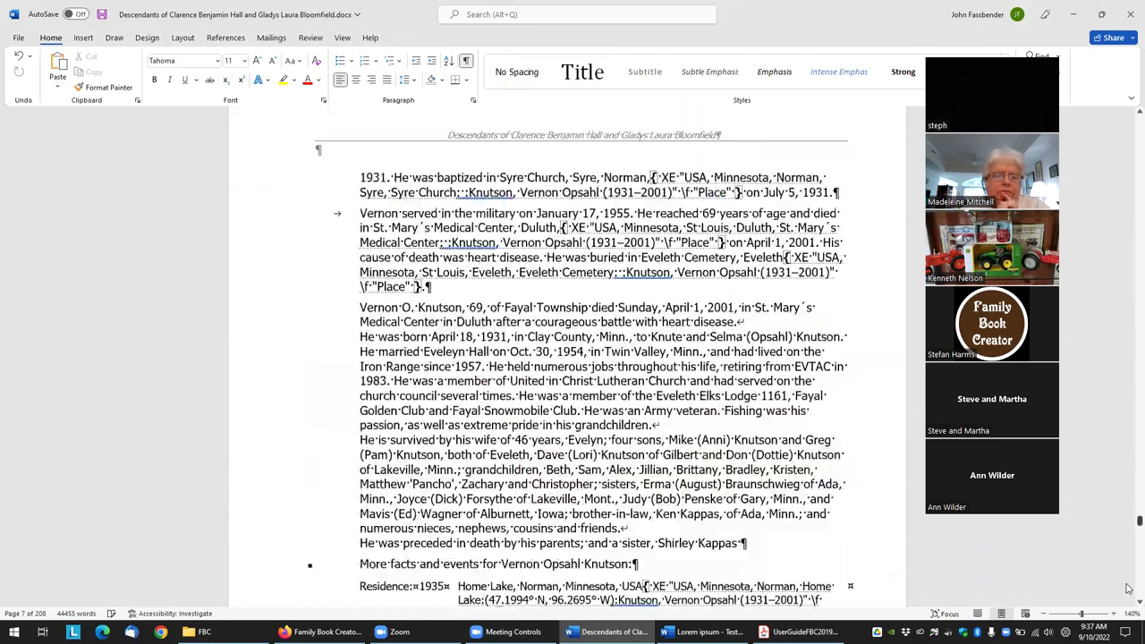
scroll(1129, 588, down, 20)
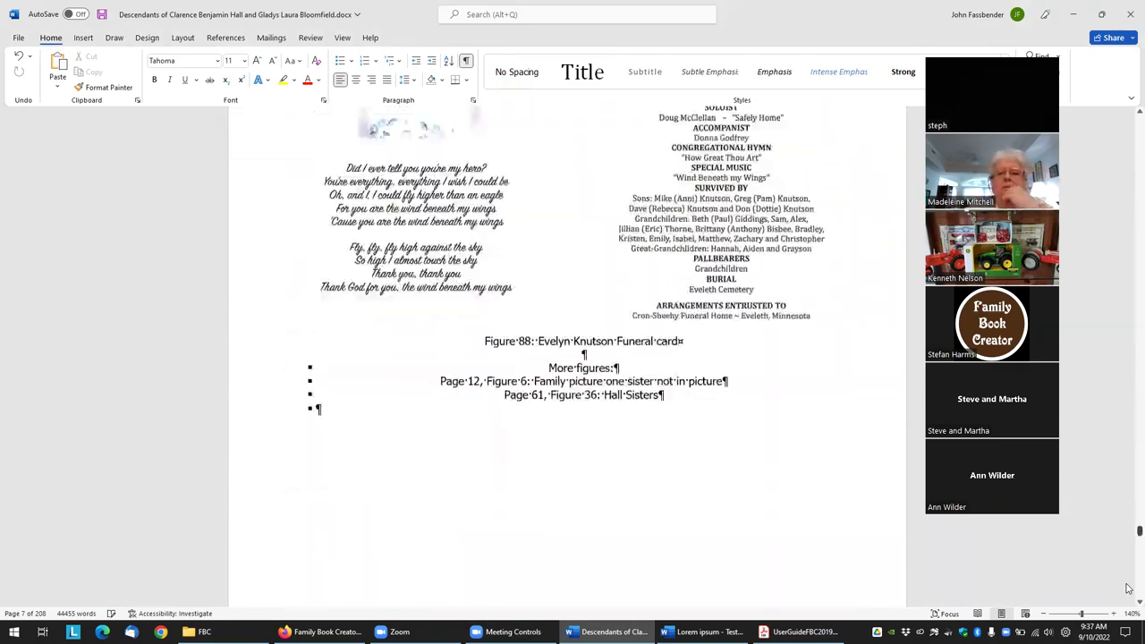
scroll(1128, 588, down, 20)
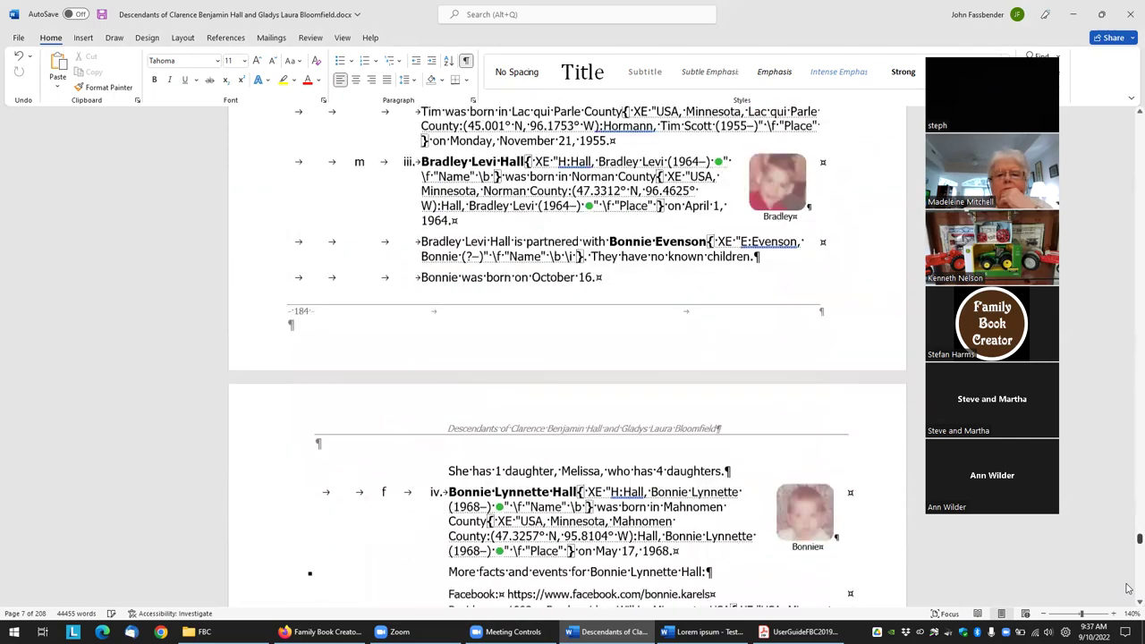
scroll(1128, 589, down, 20)
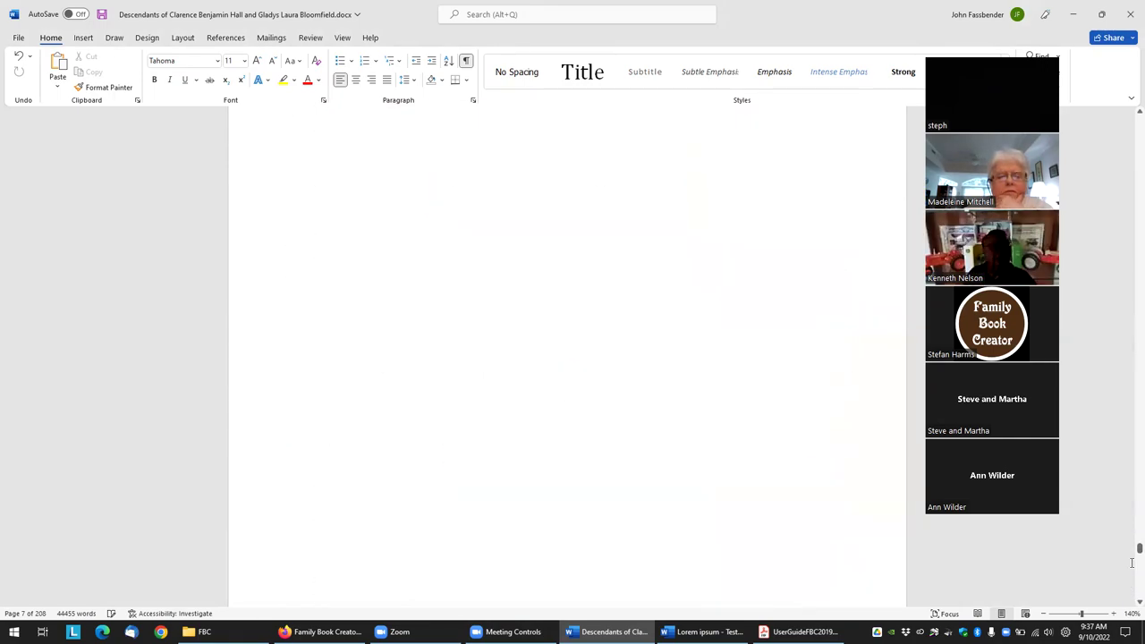
scroll(1132, 562, down, 10)
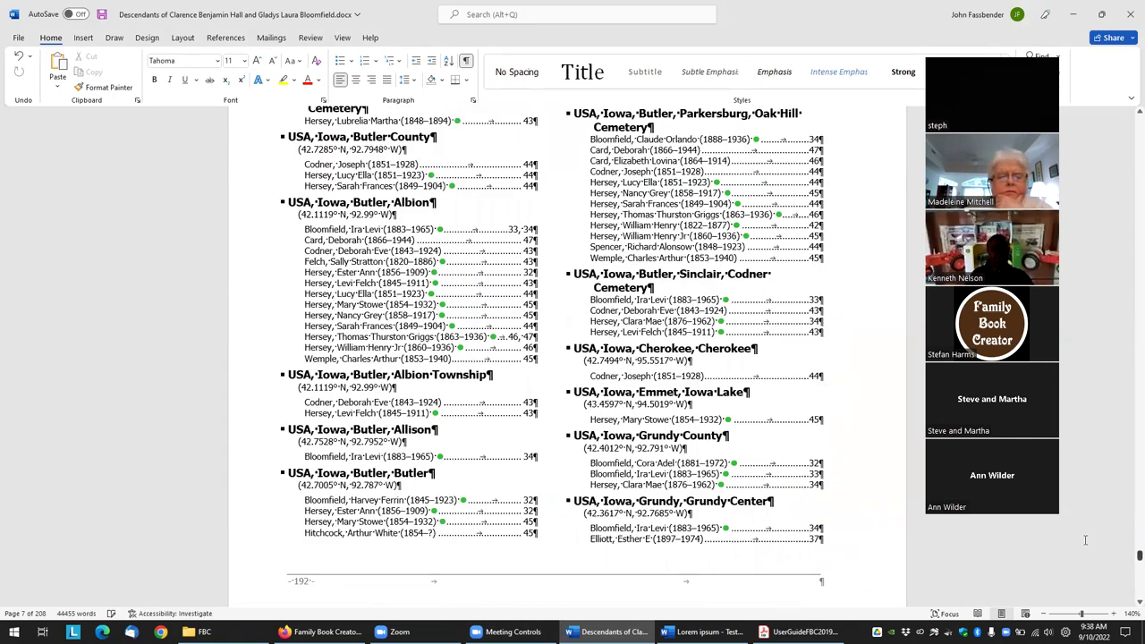
scroll(416, 266, up, 15)
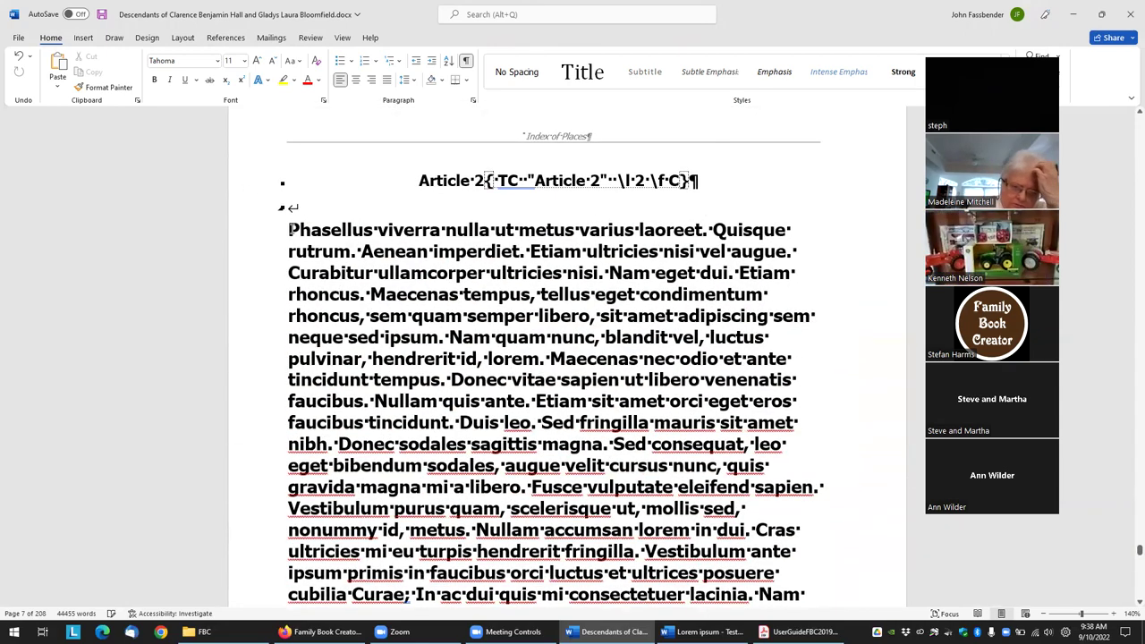
click(290, 229)
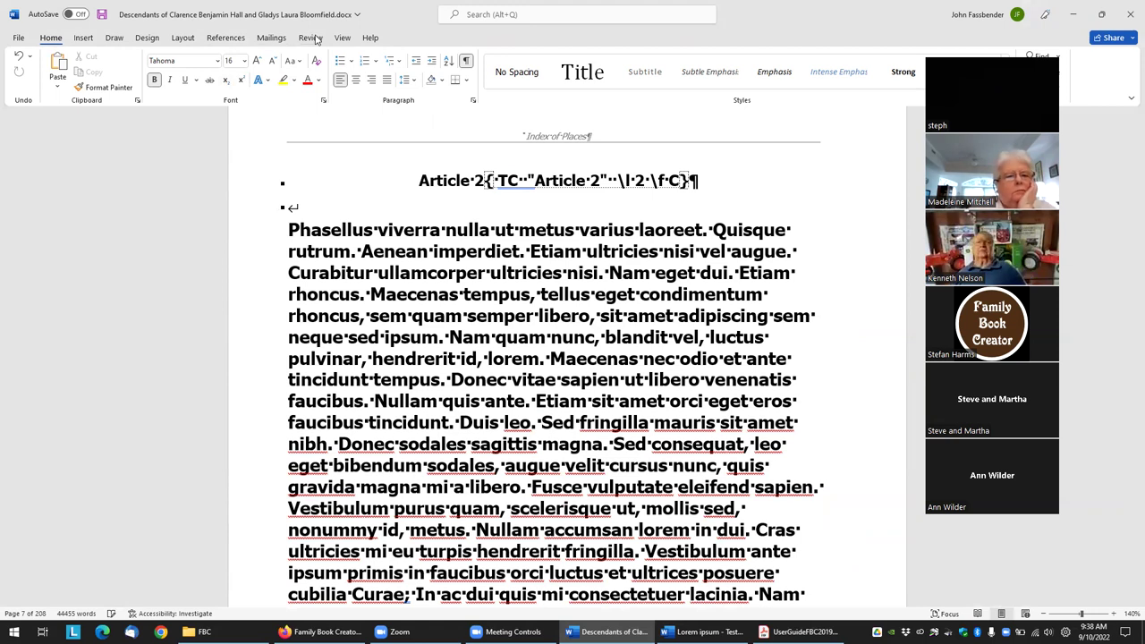
Step: Insert the 1886 obituary JPG from the Dropbox folder on this device at the start of Article 2's text
click(85, 39)
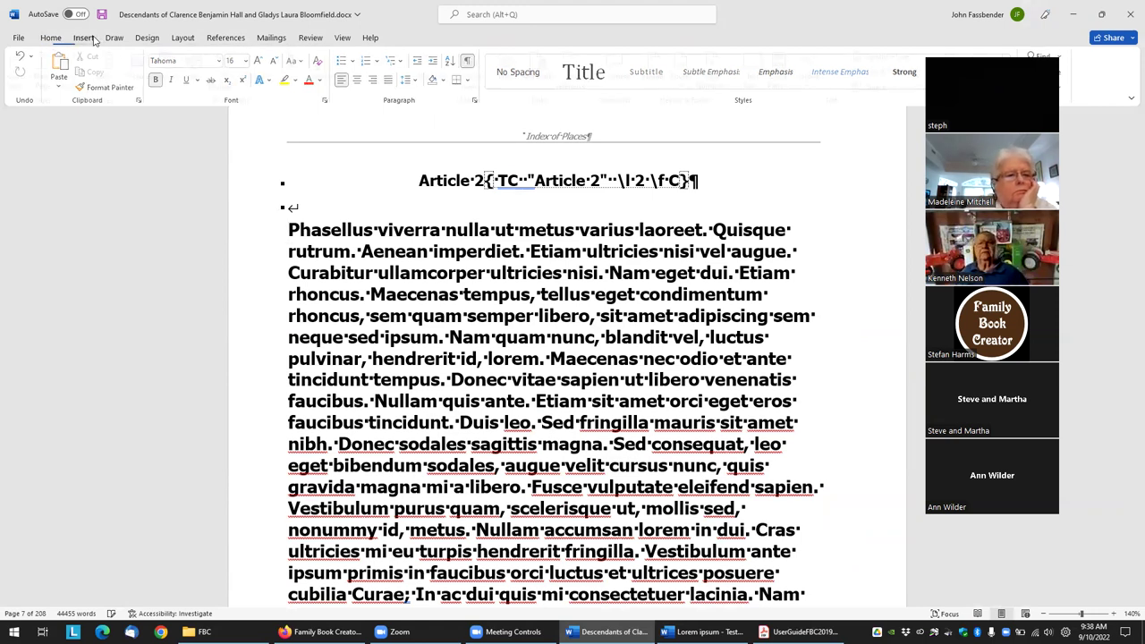
click(147, 71)
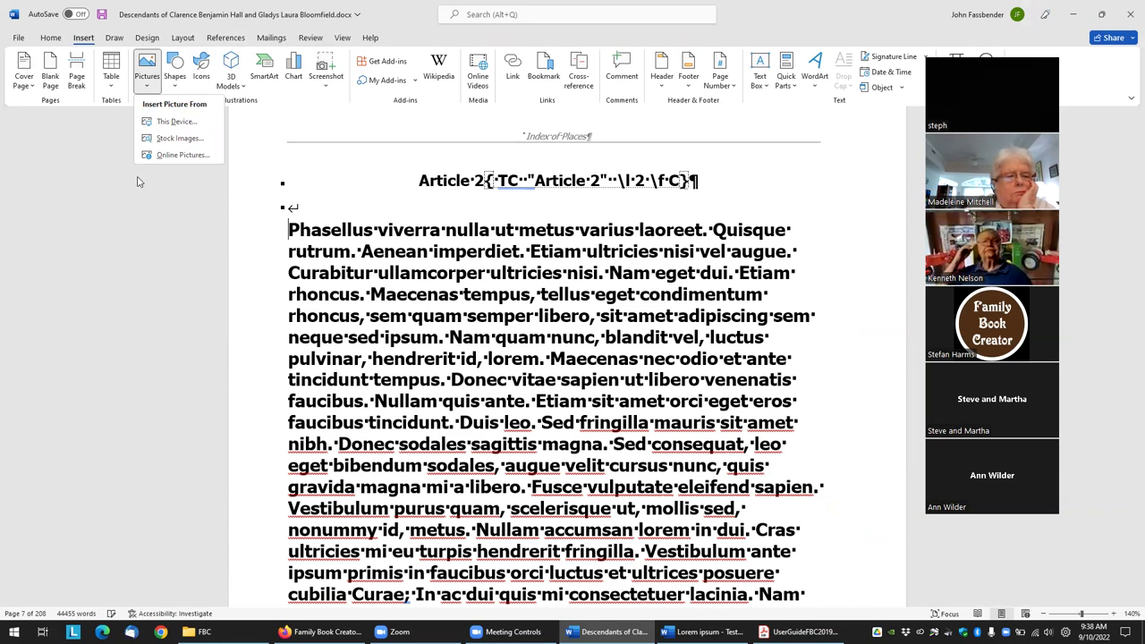
click(178, 121)
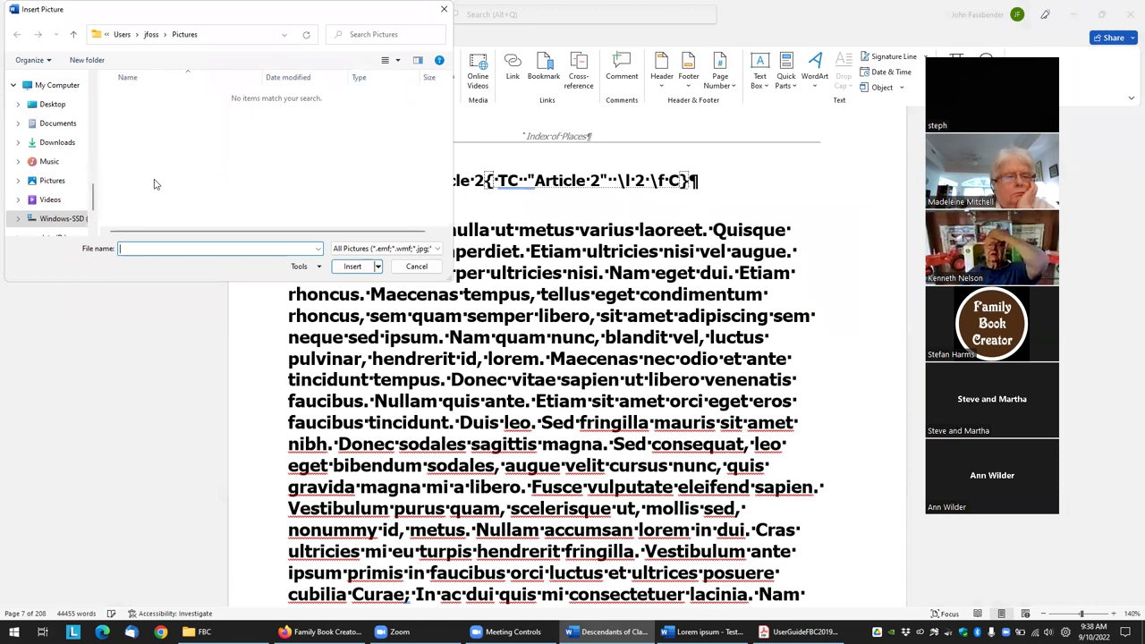
click(151, 34)
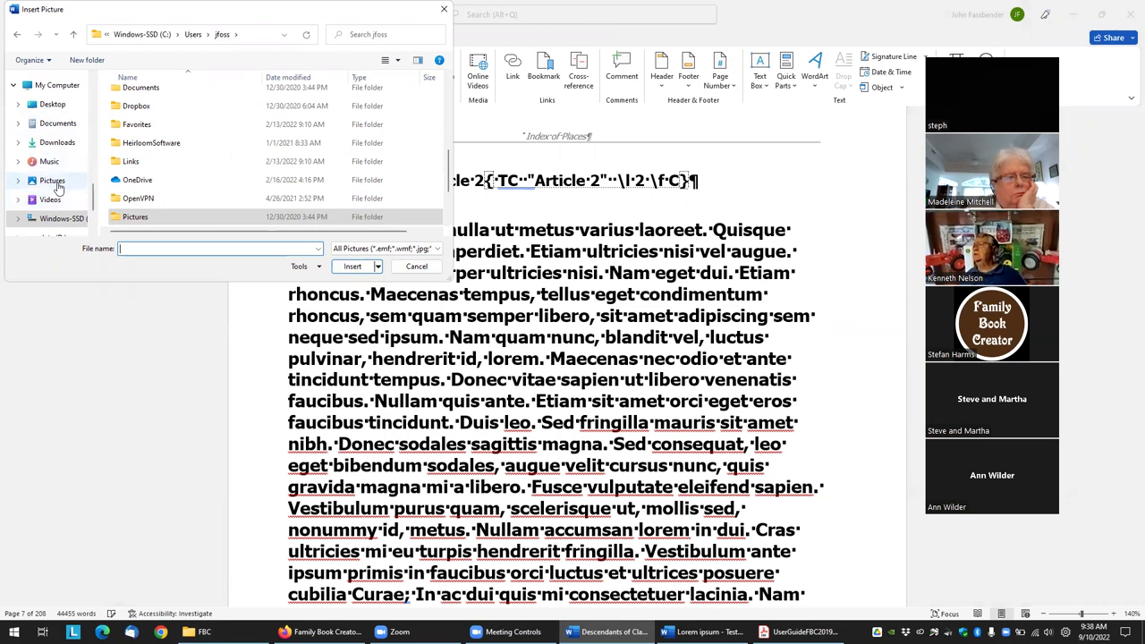
scroll(54, 206, down, 2)
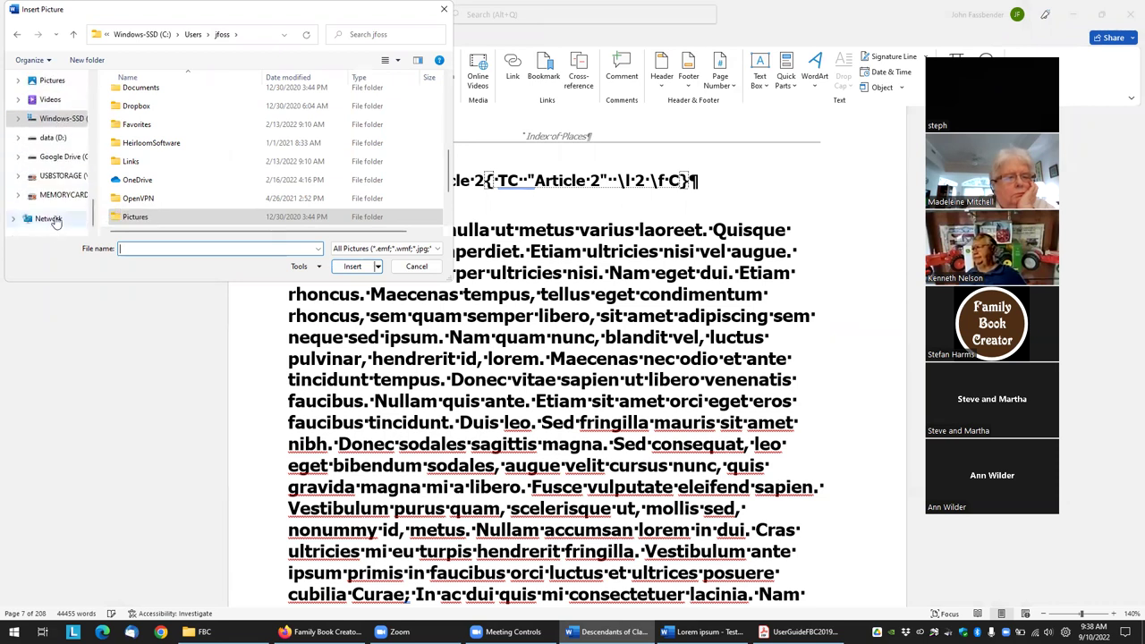
scroll(55, 221, up, 10)
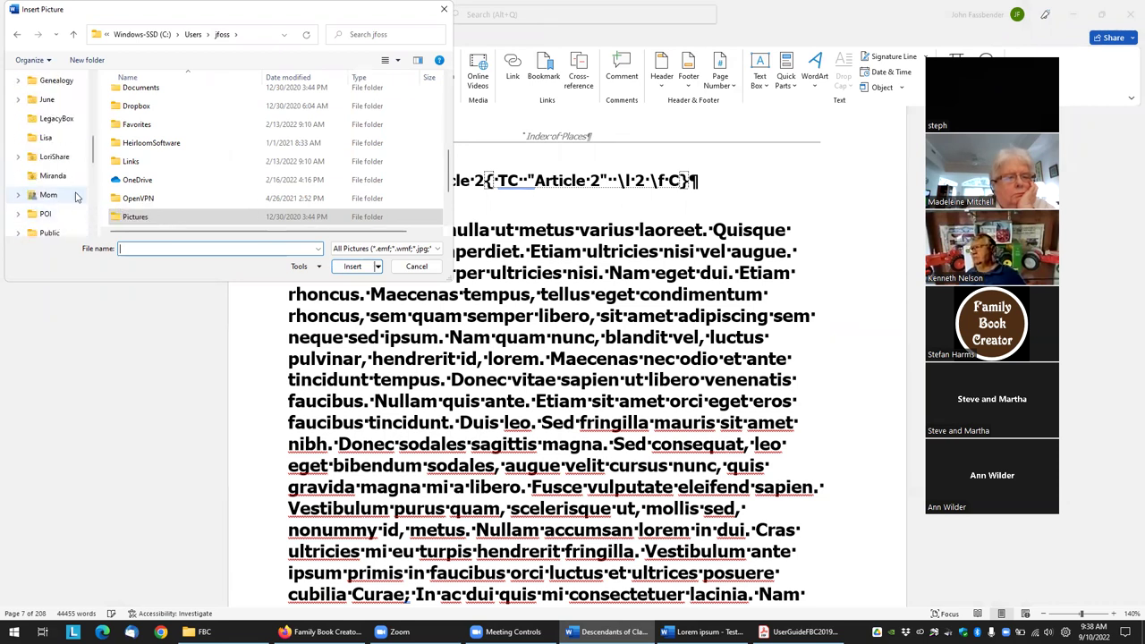
scroll(54, 202, up, 5)
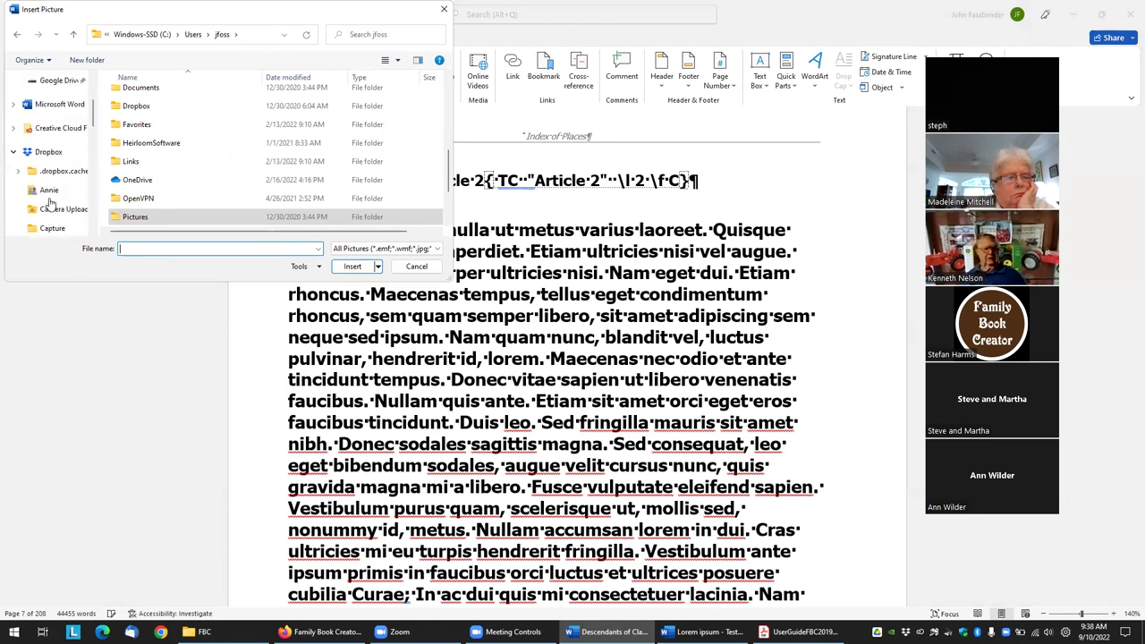
click(49, 152)
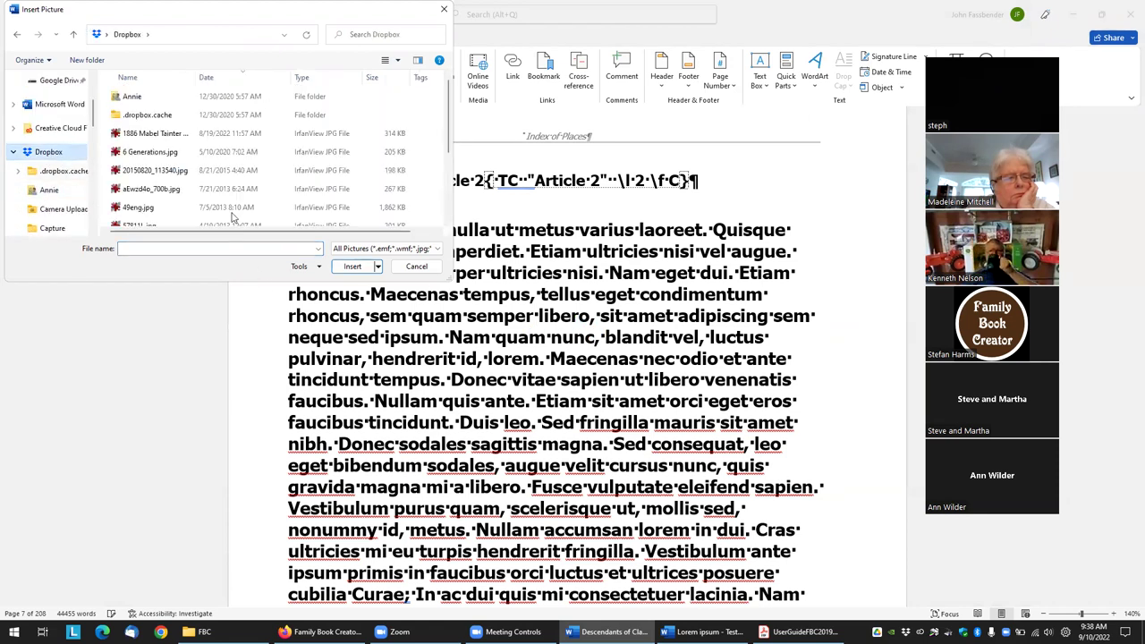
scroll(268, 219, down, 10)
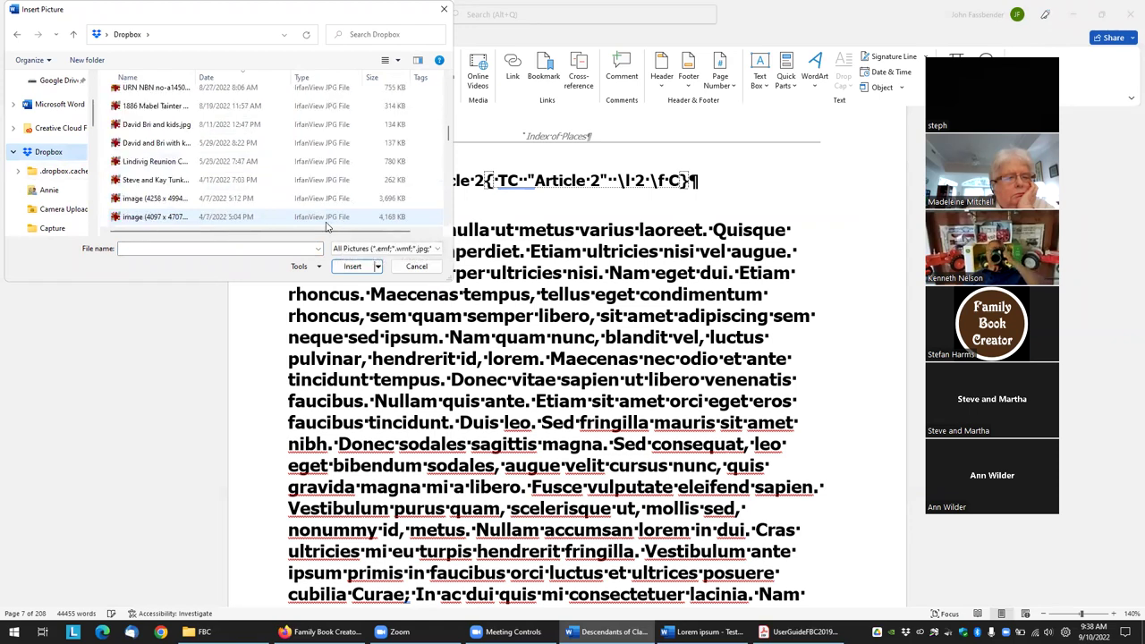
click(155, 105)
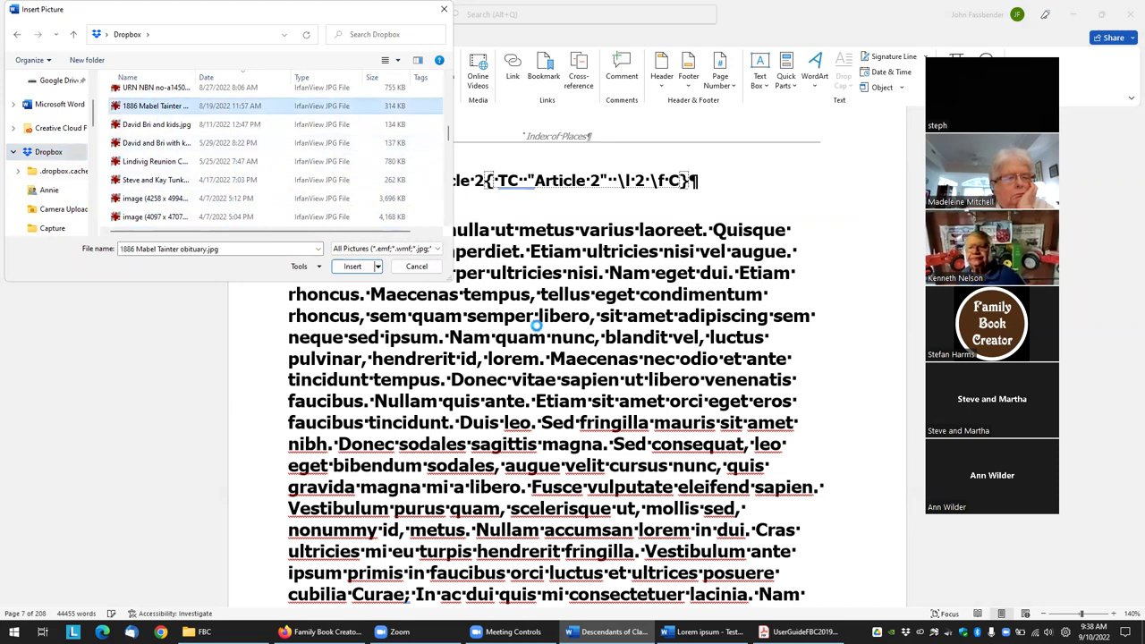
click(354, 266)
Step: Scale down the inserted obituary picture so it takes up less of the Article 2 page
scroll(728, 439, down, 3)
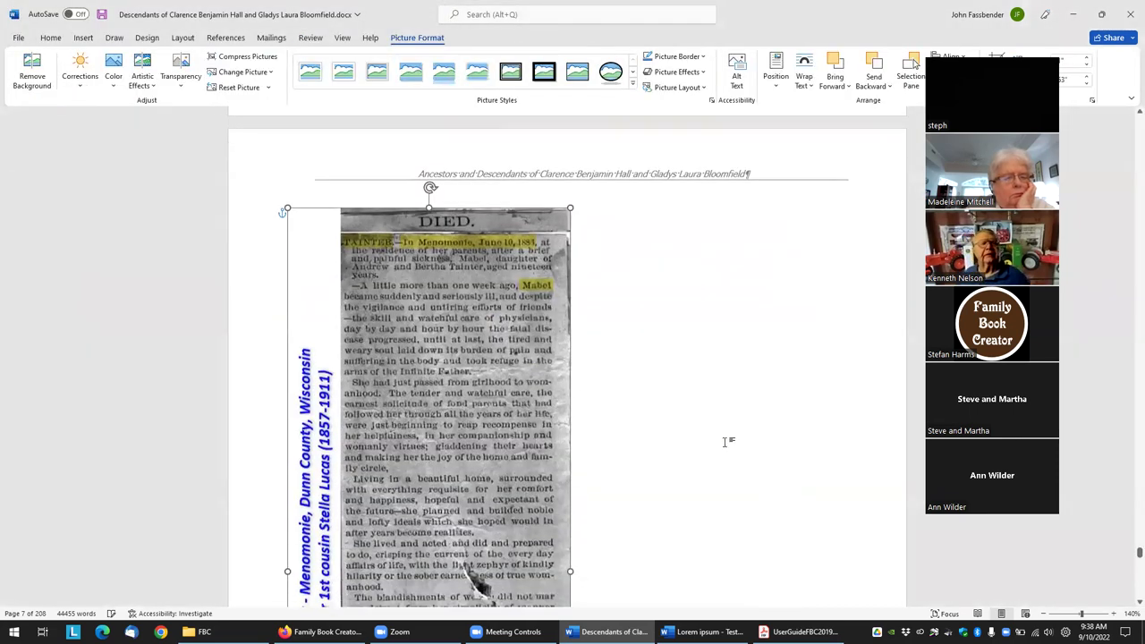
scroll(722, 444, up, 4)
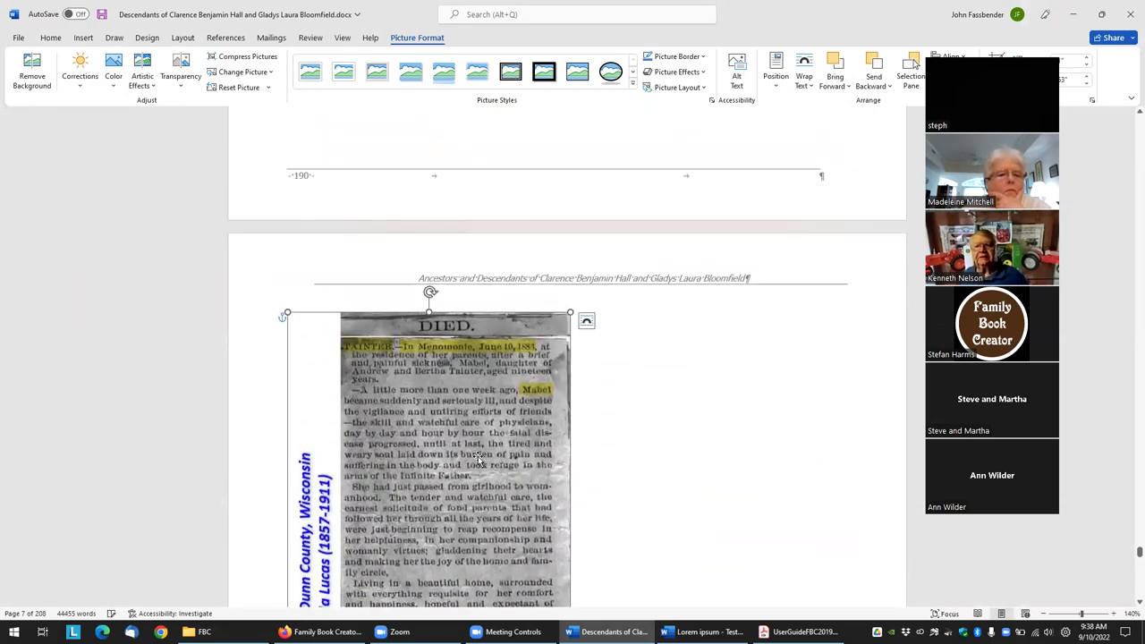
key(ctrl+v)
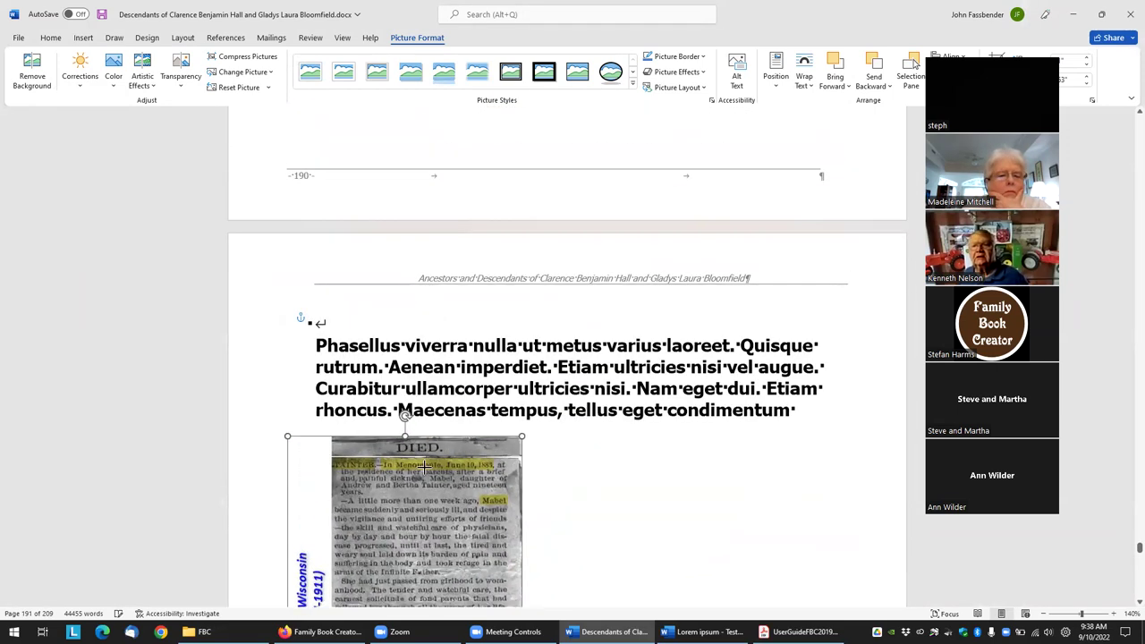
scroll(555, 380, down, 5)
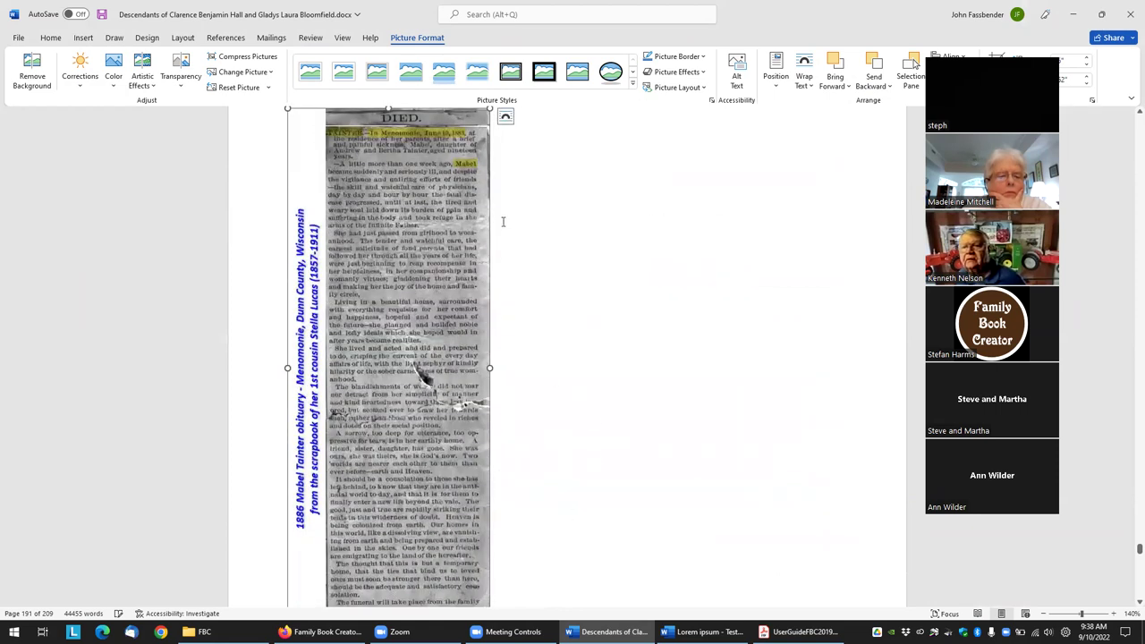
Step: Set the obituary picture's text wrapping to Tight and move it to the right margin, beside the Article 2 text
click(506, 117)
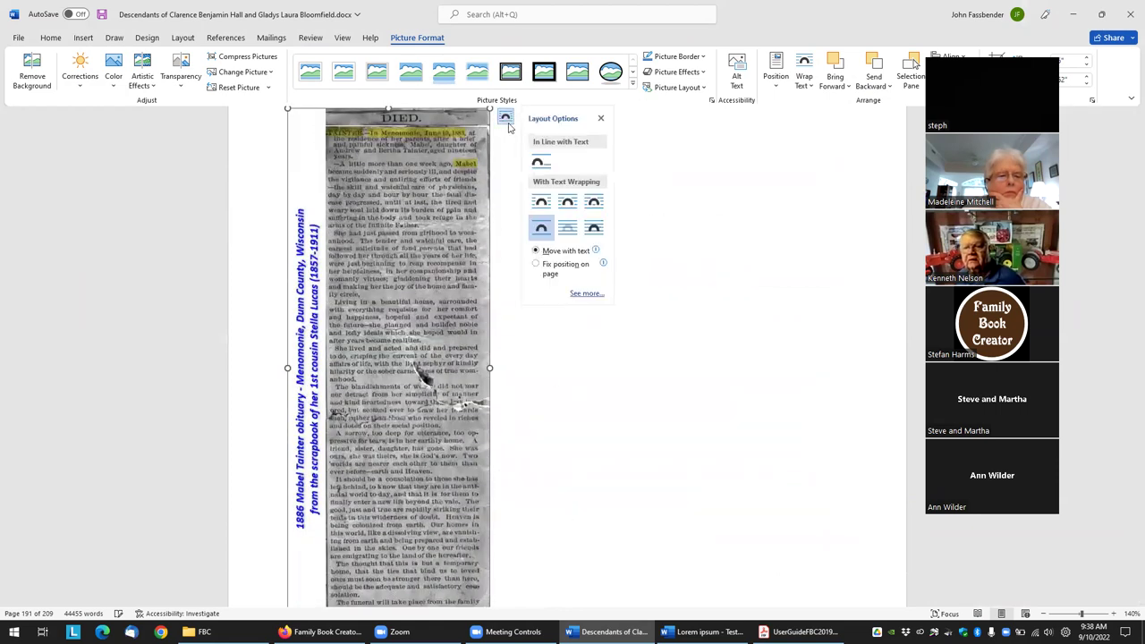
click(567, 202)
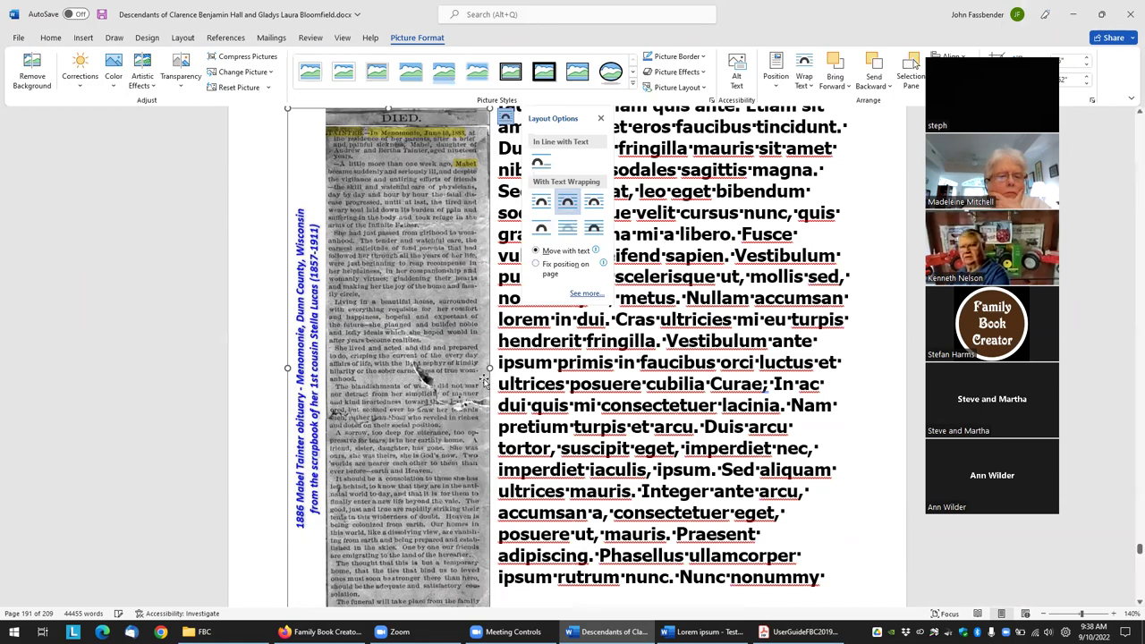
drag(536, 317, 824, 374)
scroll(834, 429, up, 5)
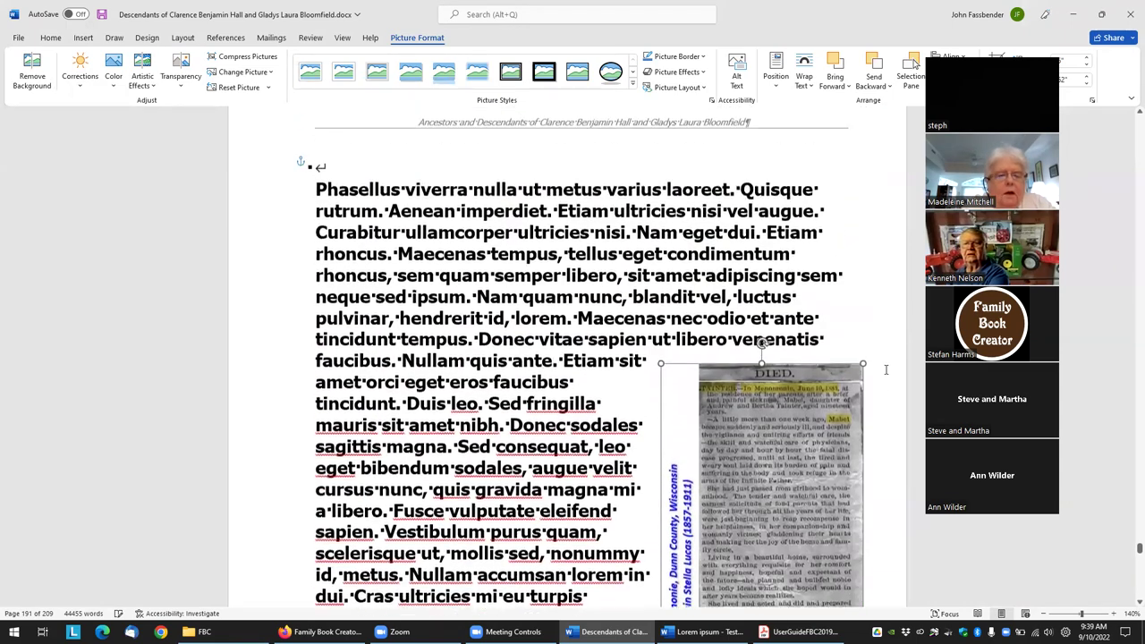